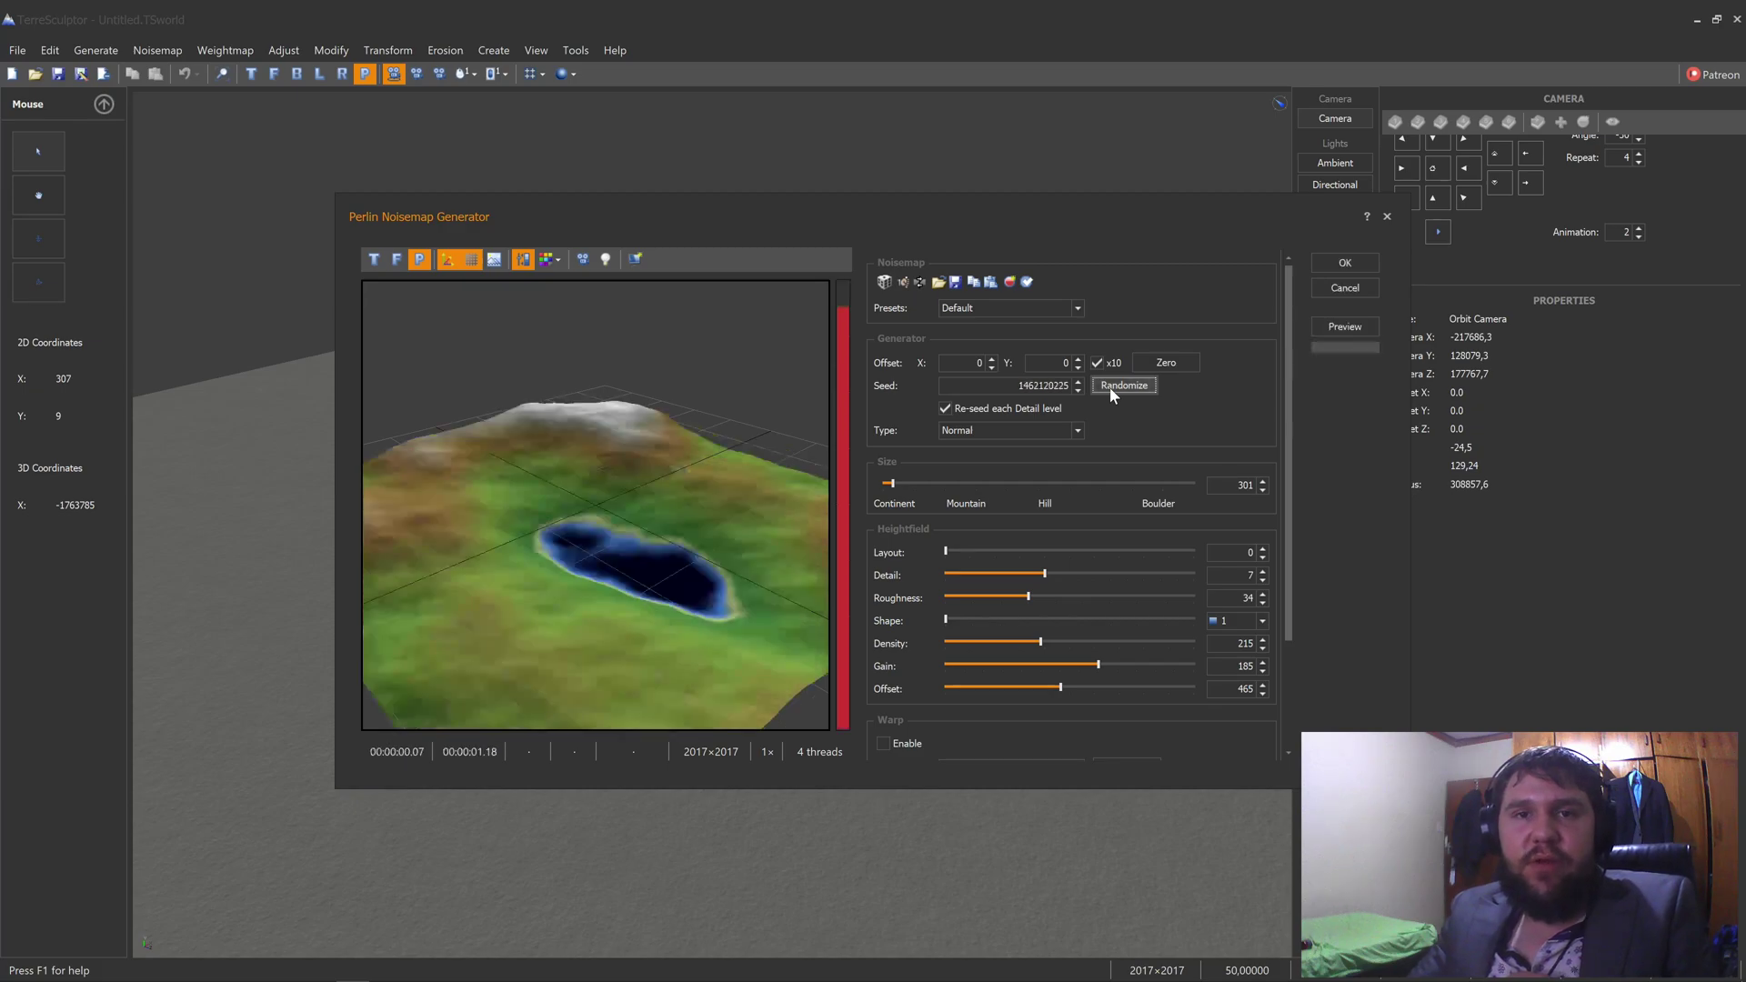
Randomize the Perlin noisemap seed several times to generate different terrain variations.
left_click(1109, 386)
left_click(1109, 386)
left_click(1110, 386)
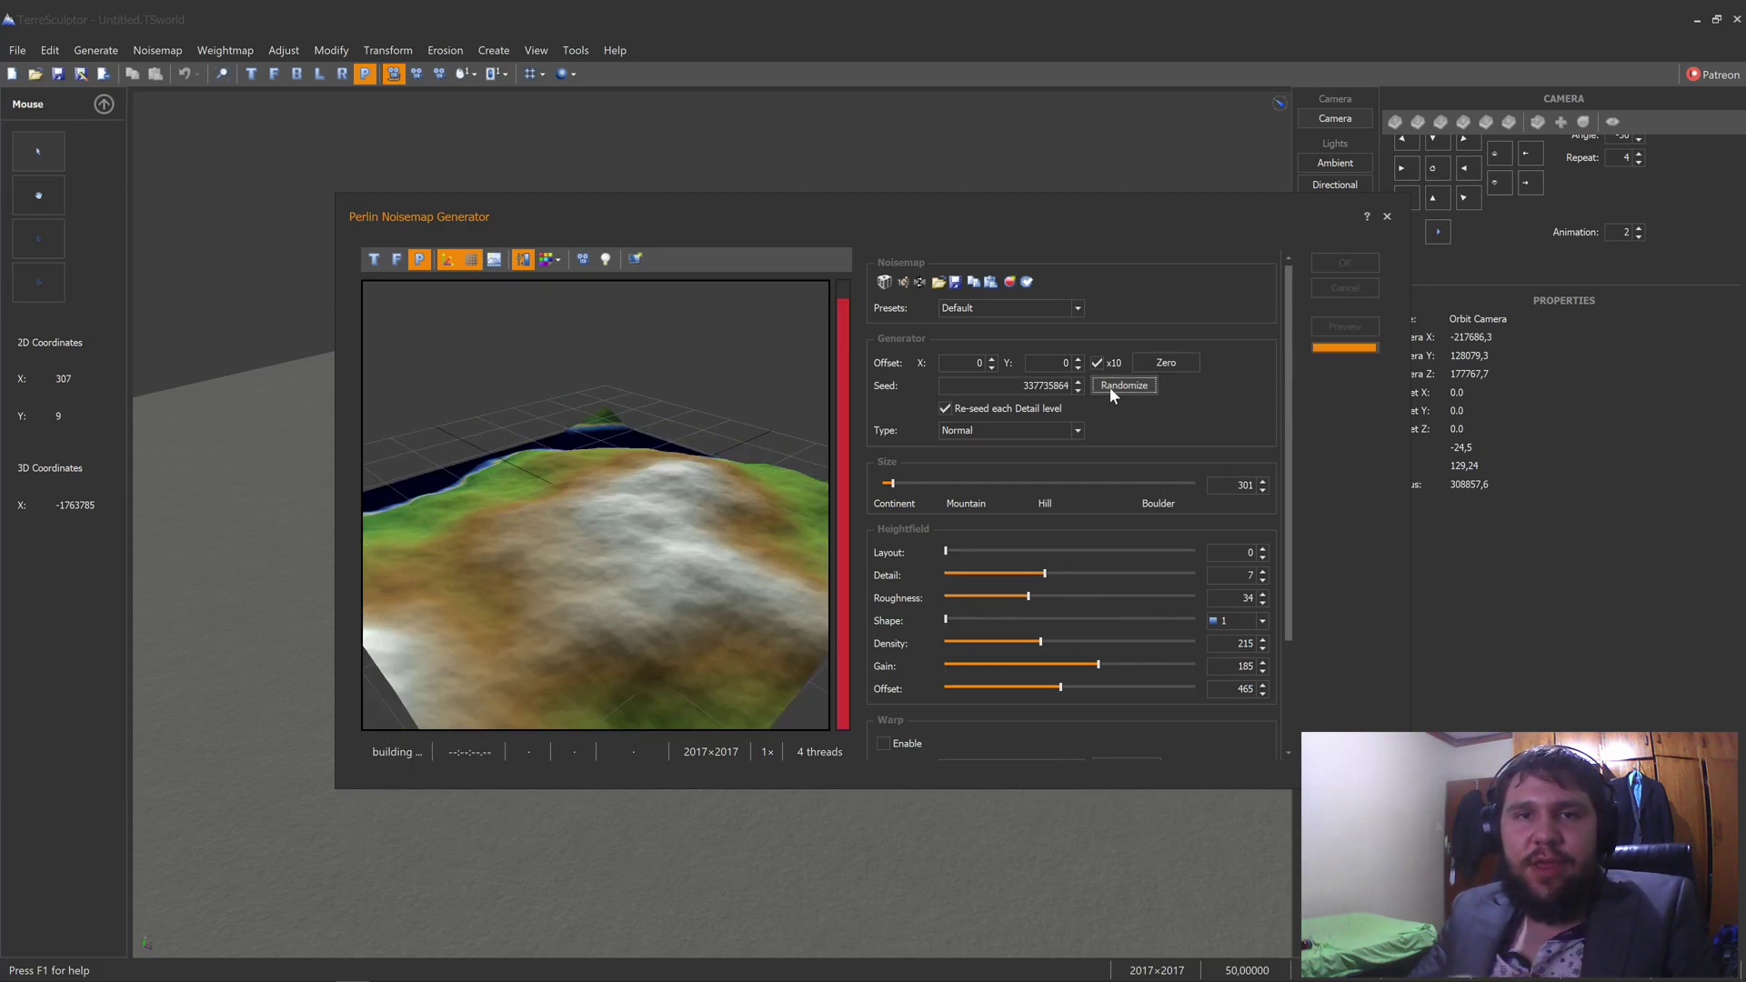
left_click(1110, 385)
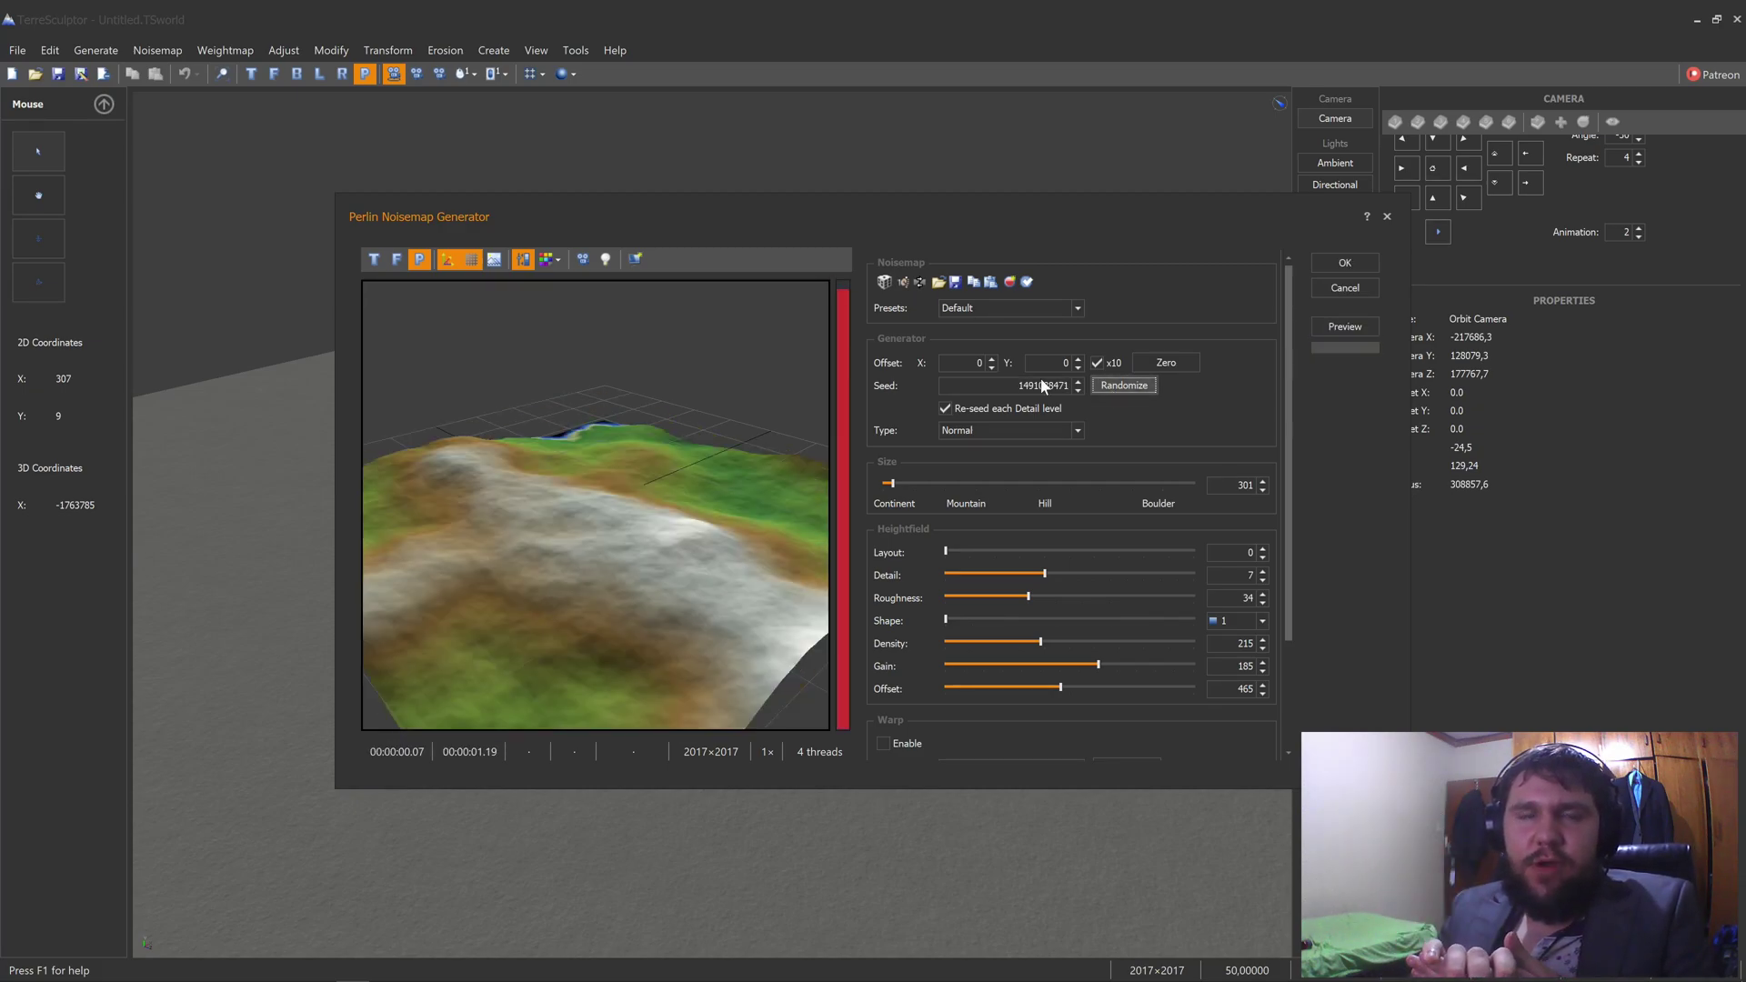
scroll(713, 533, "down", 3)
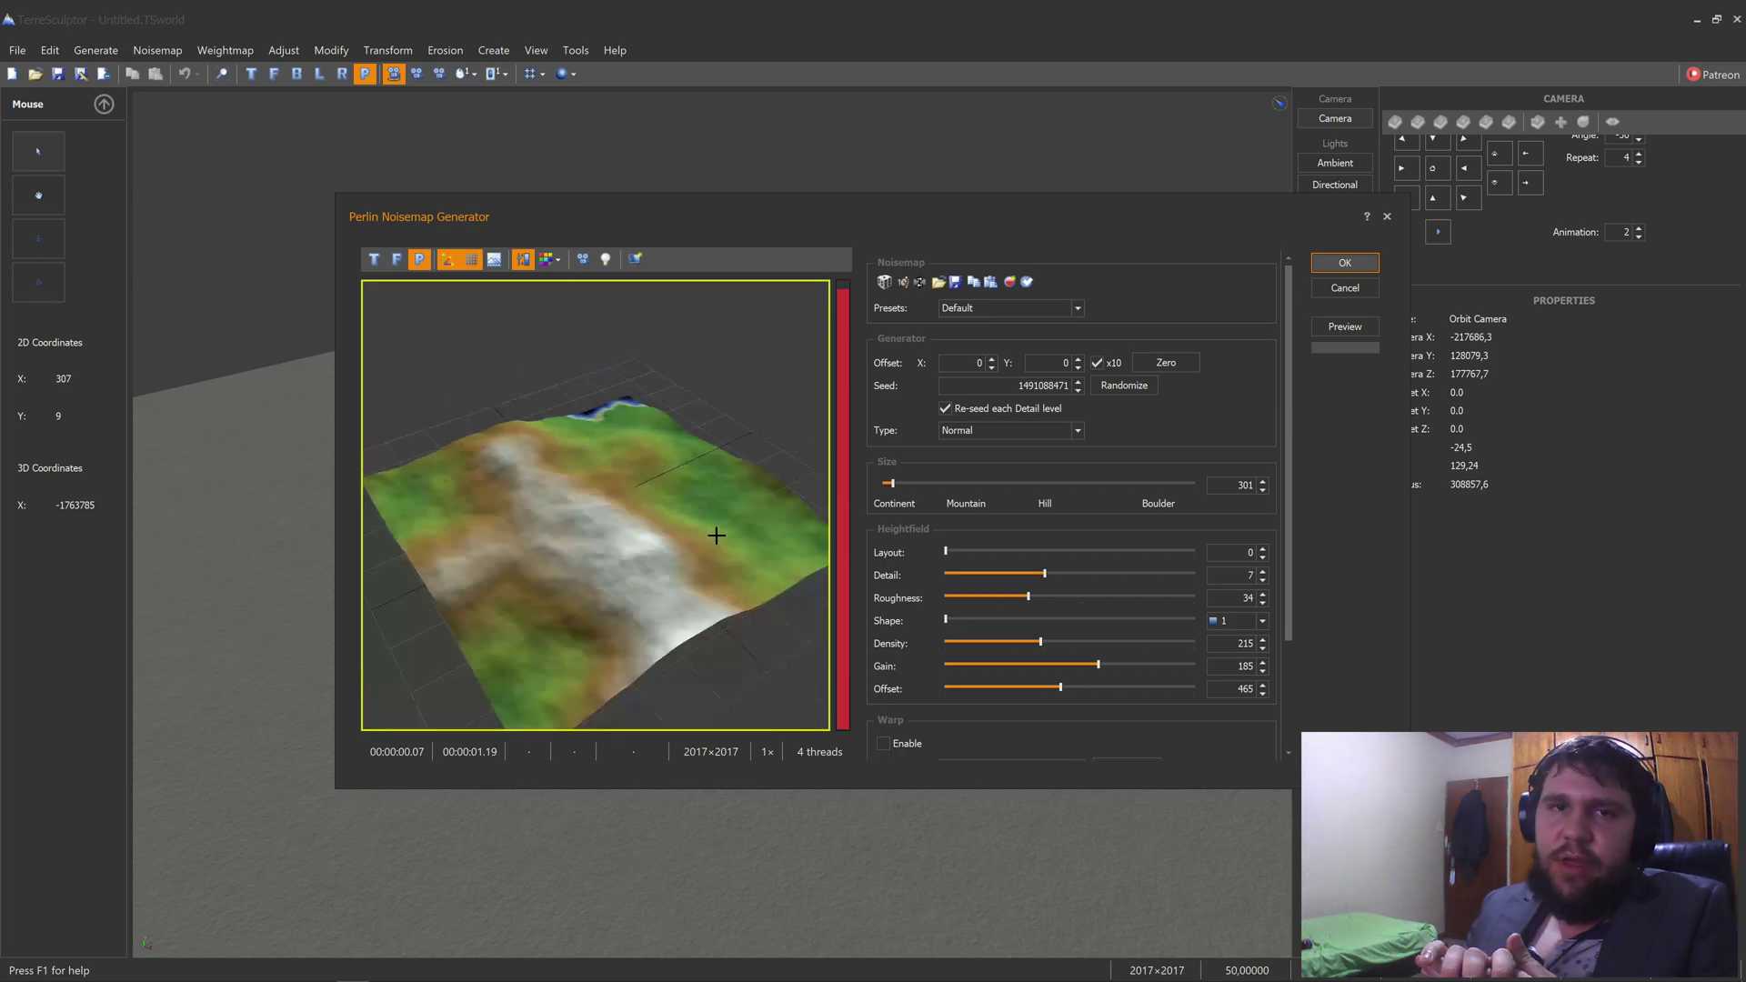
left_click(1127, 383)
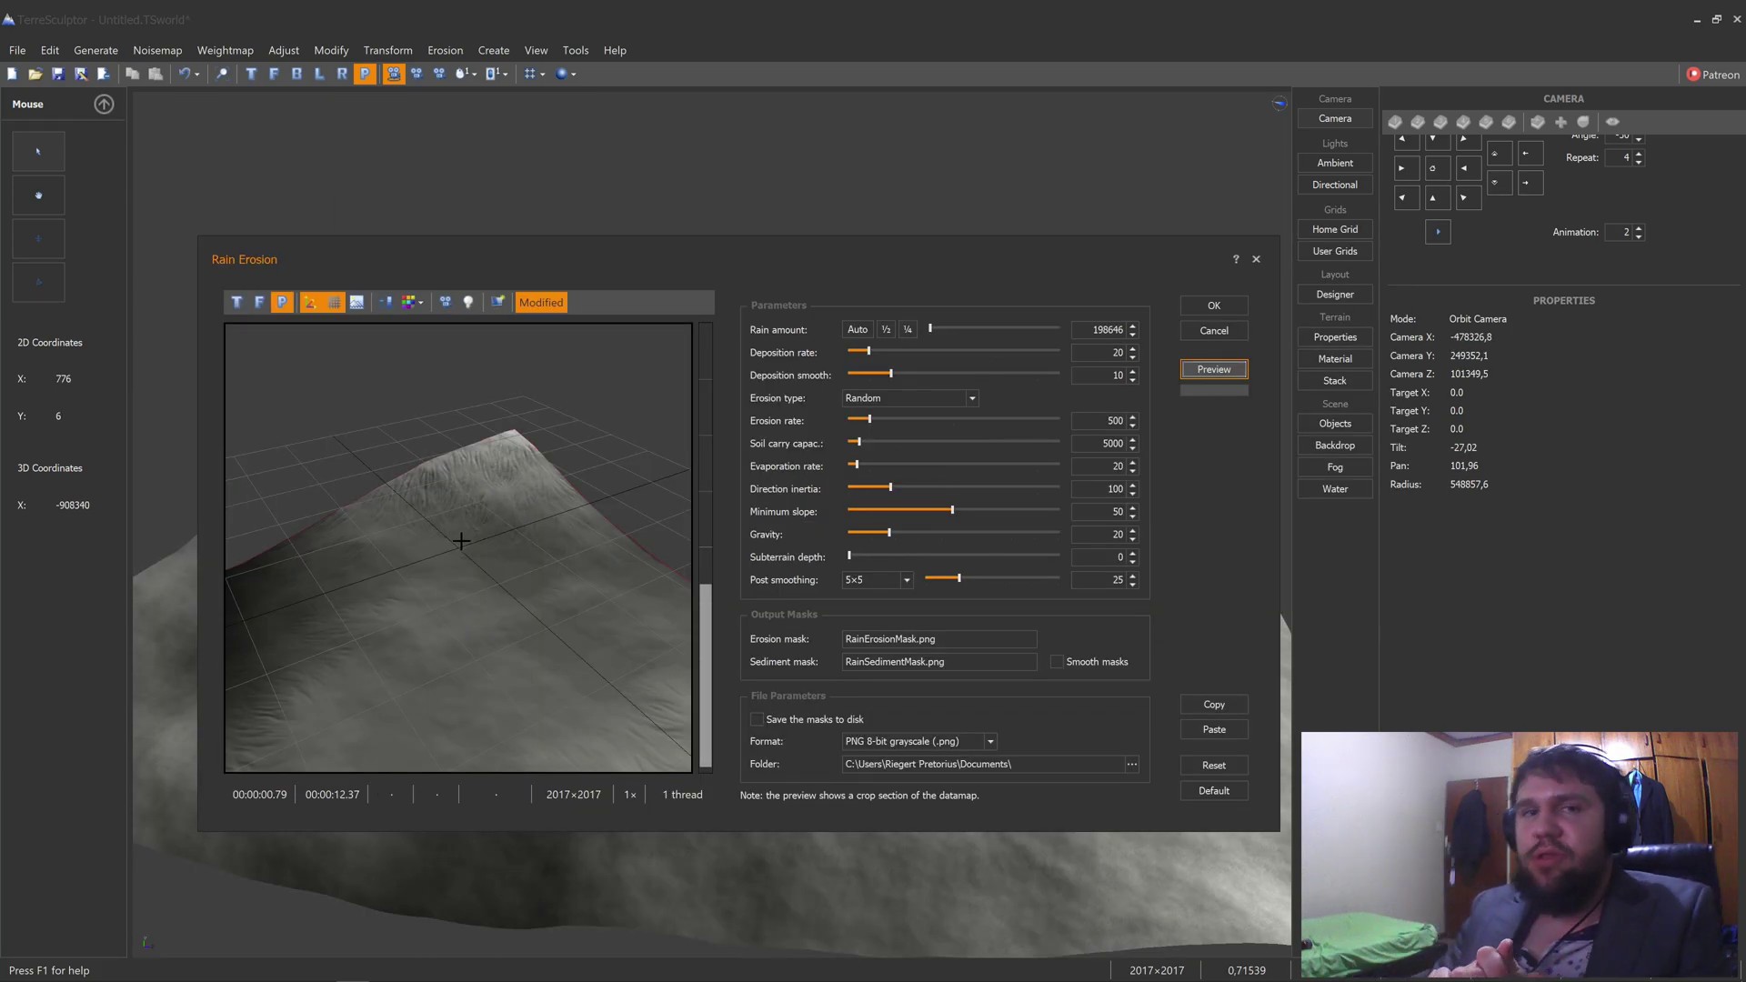
Preview the rain erosion with the deposition rate set to 40, and again with it set to 70.
scroll(442, 602, "down", 2)
left_click_drag(442, 605, 582, 573)
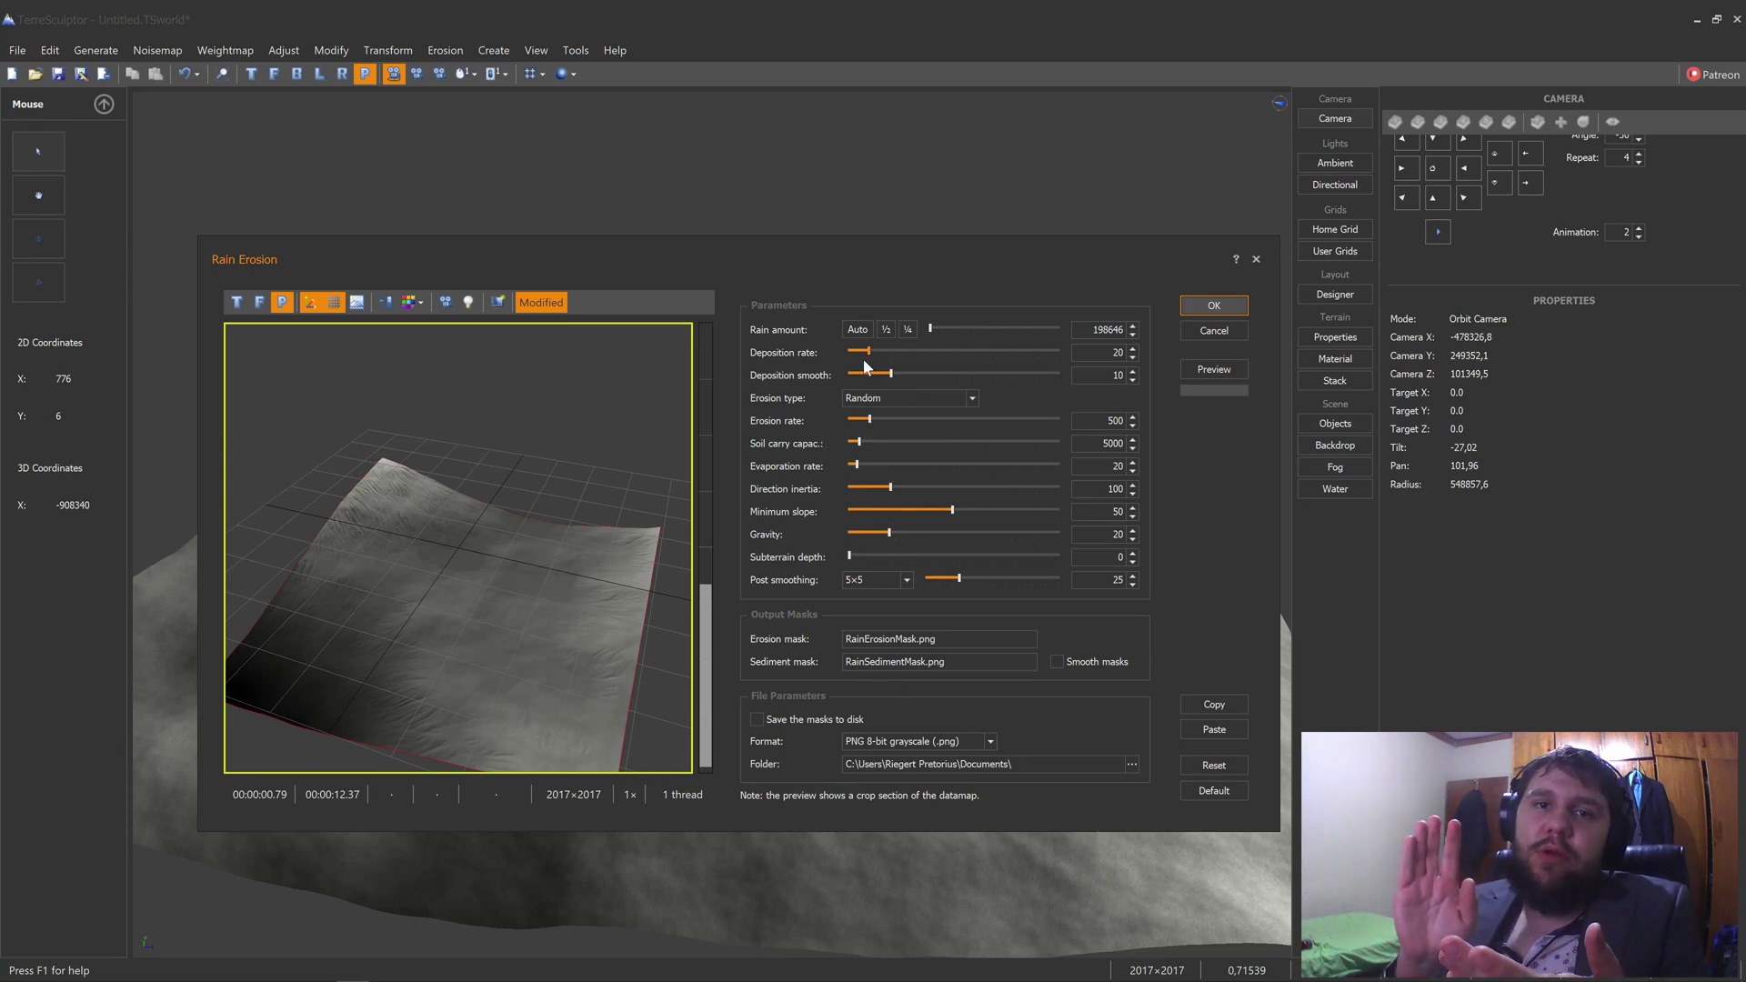
left_click_drag(869, 353, 877, 355)
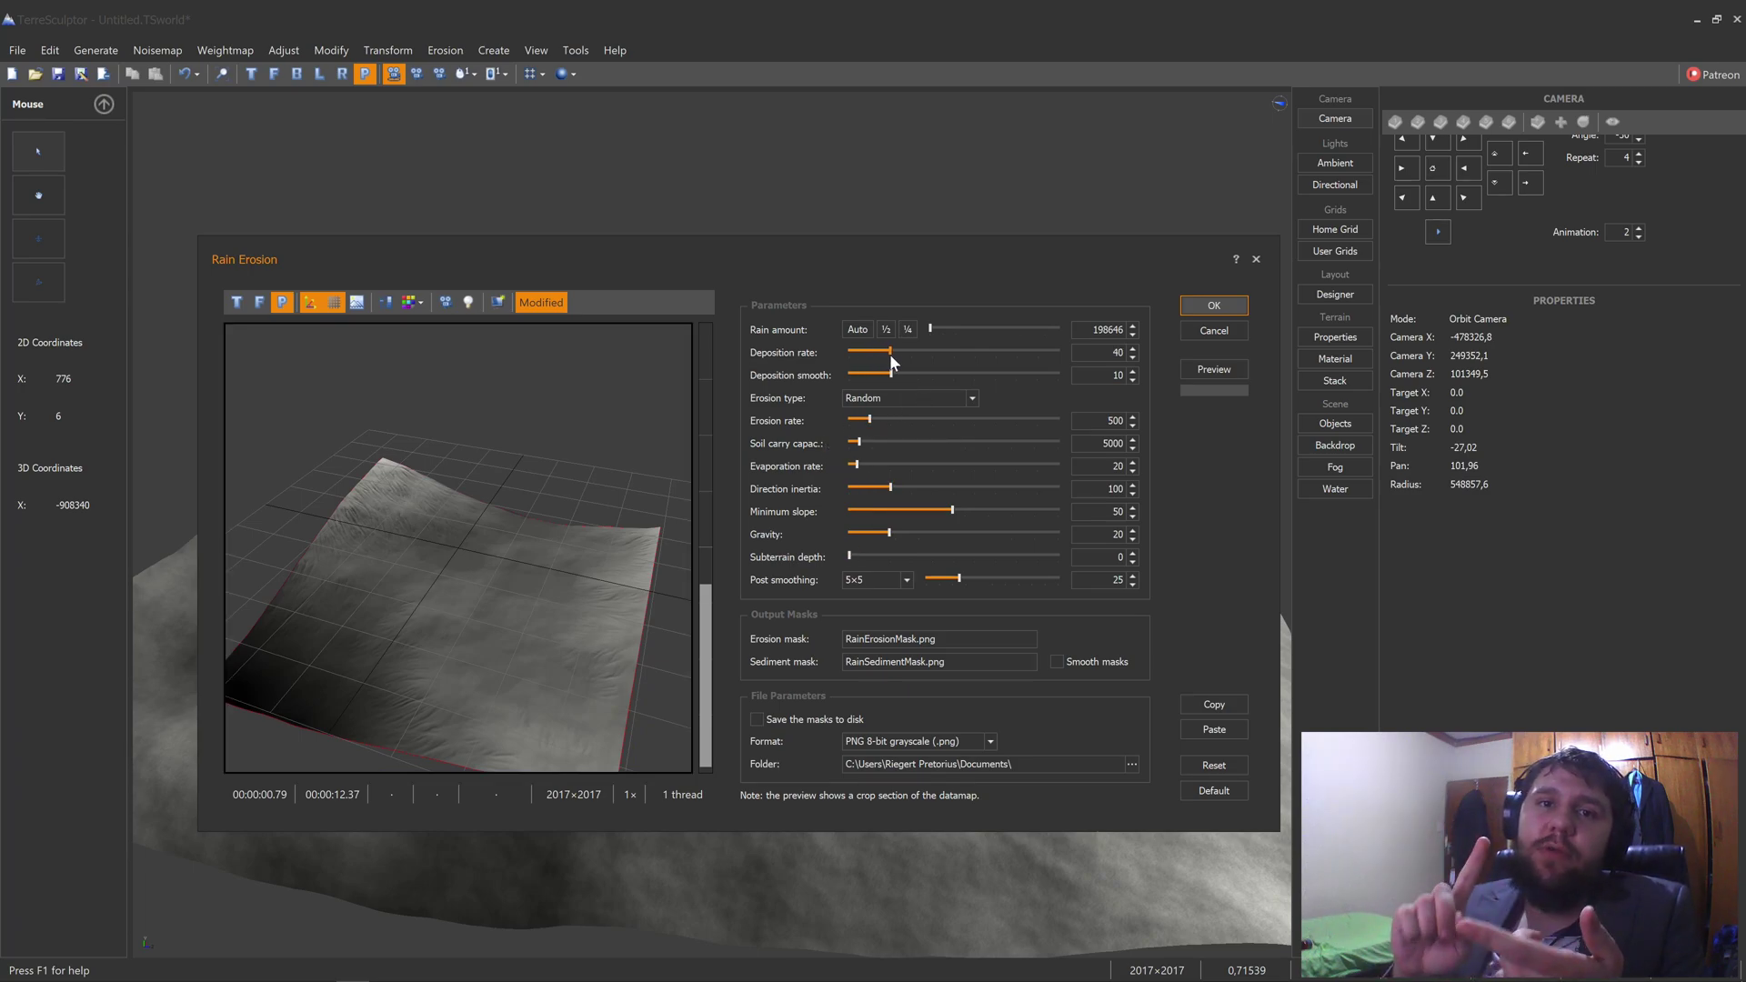
left_click(1215, 369)
left_click_drag(894, 352, 917, 355)
left_click(1197, 374)
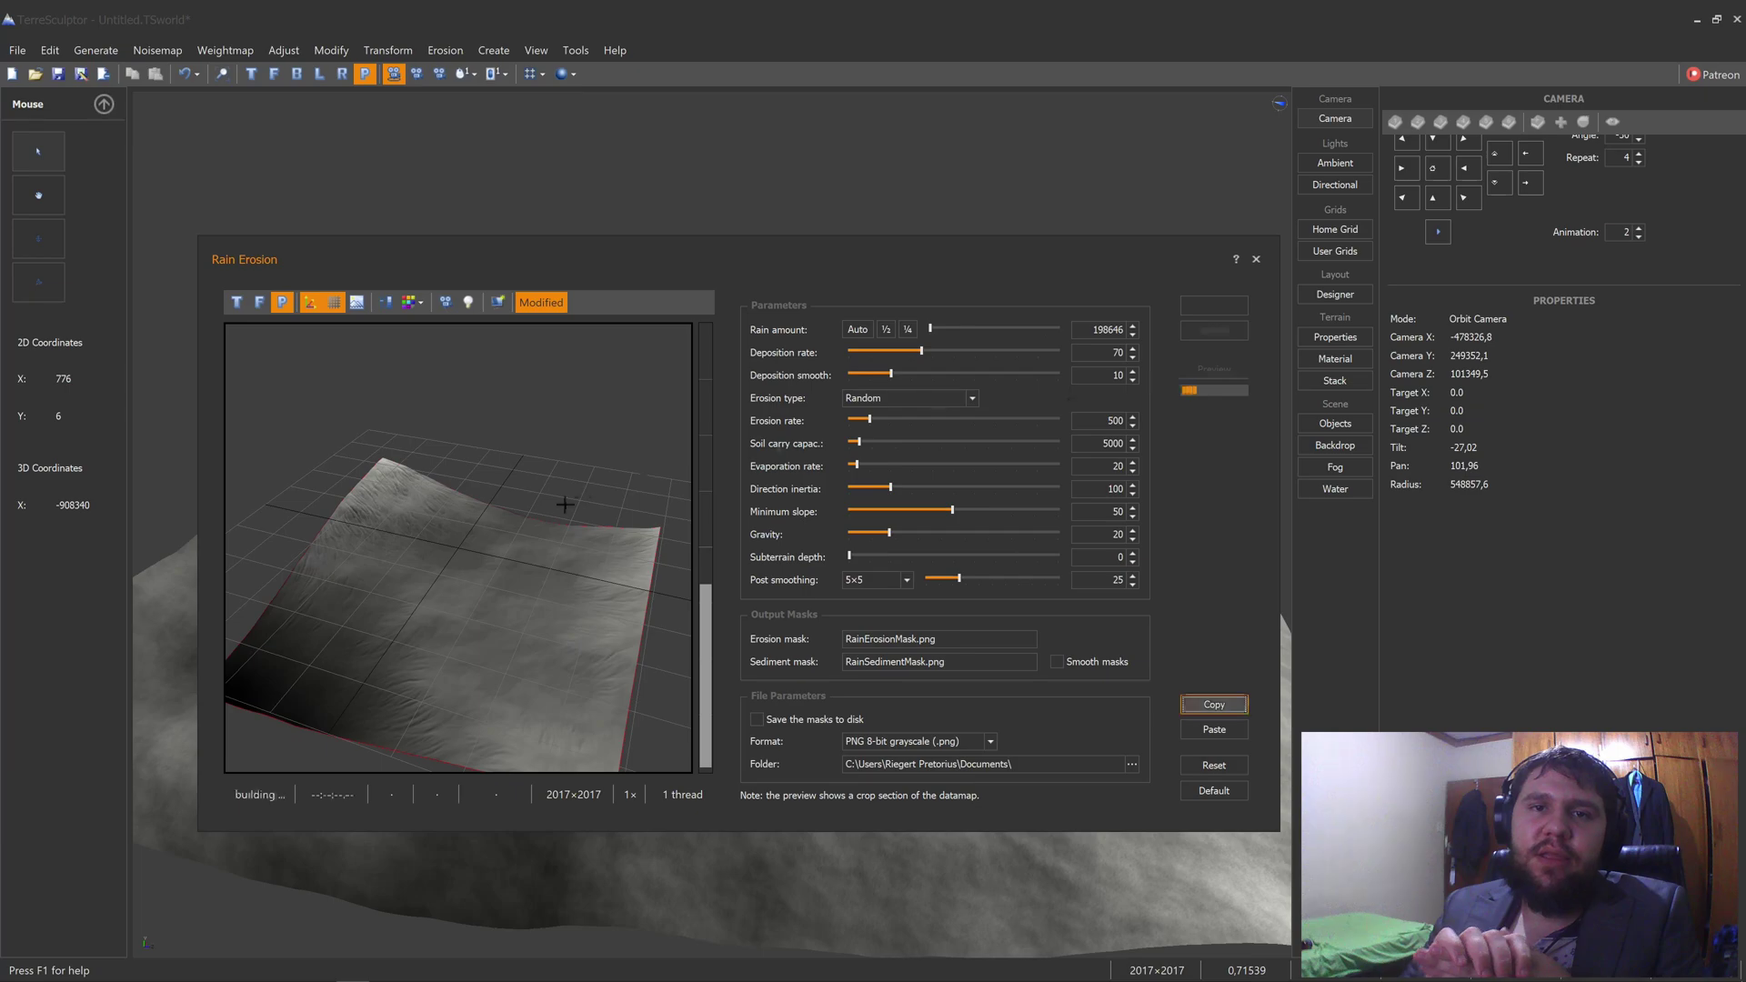
mouse_move(546, 557)
left_mouse_down()
mouse_move(567, 581)
mouse_move(499, 631)
mouse_move(495, 592)
mouse_move(534, 581)
left_mouse_up()
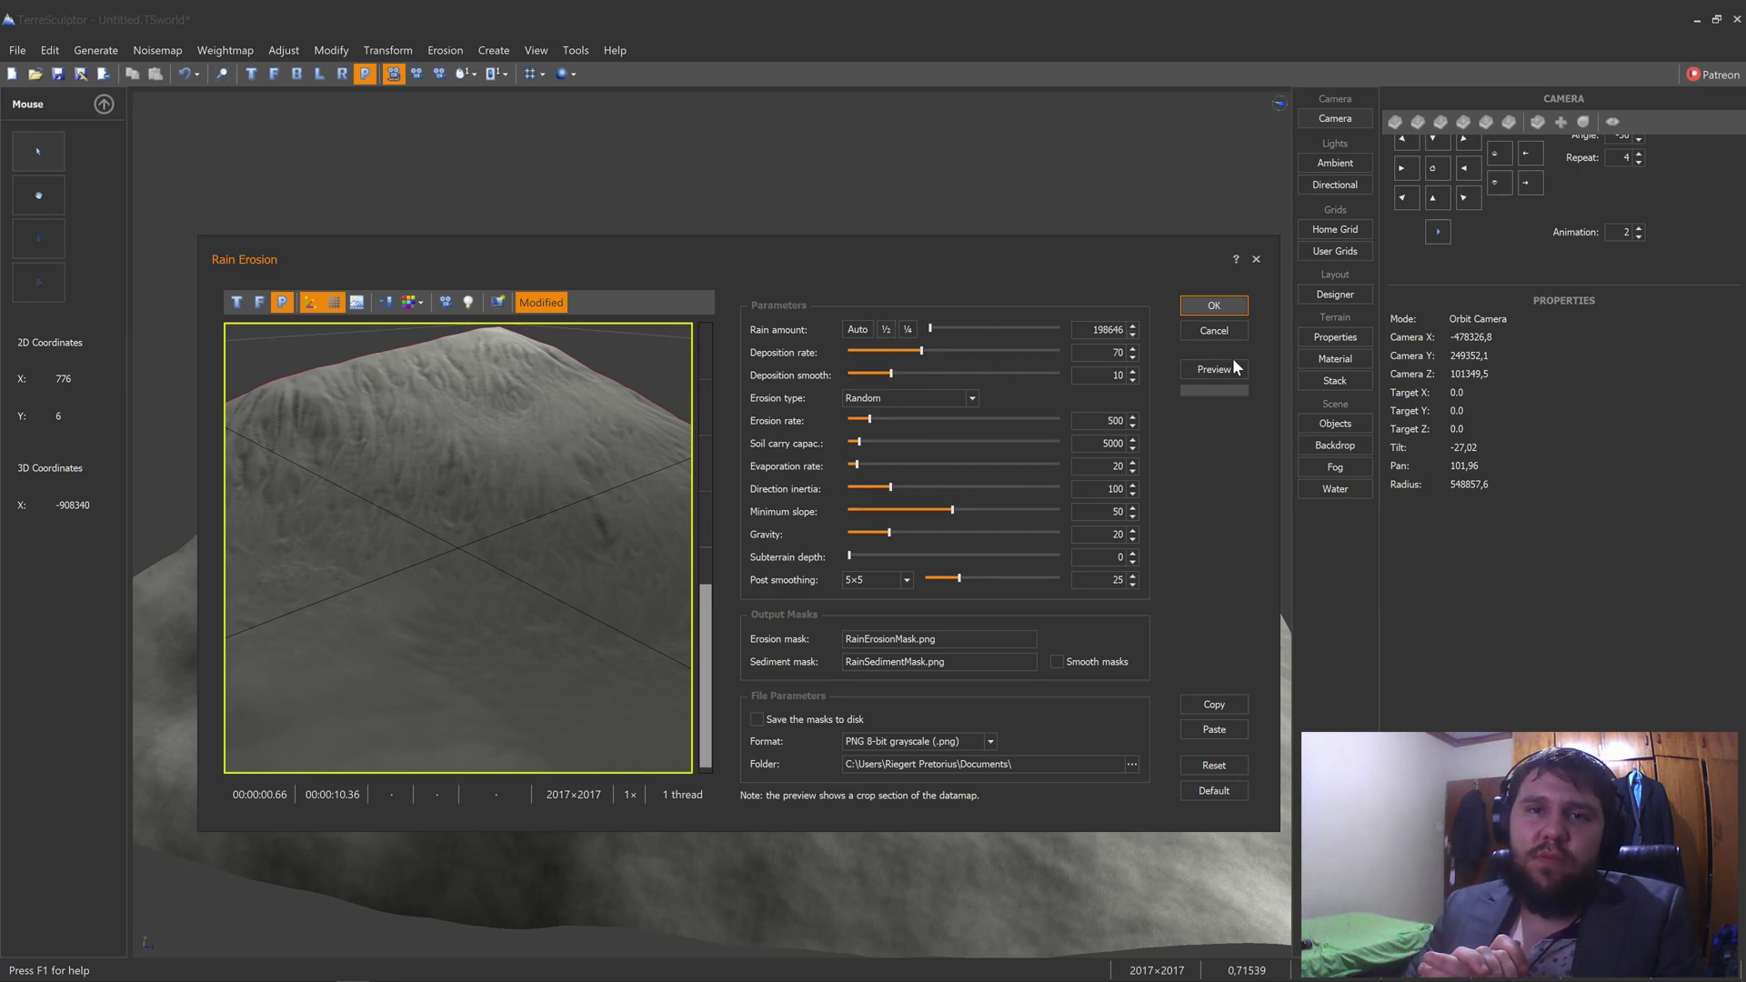
Reset the rain erosion parameters, set the rain amount to 198646, preview the result and apply the erosion.
left_click(1216, 766)
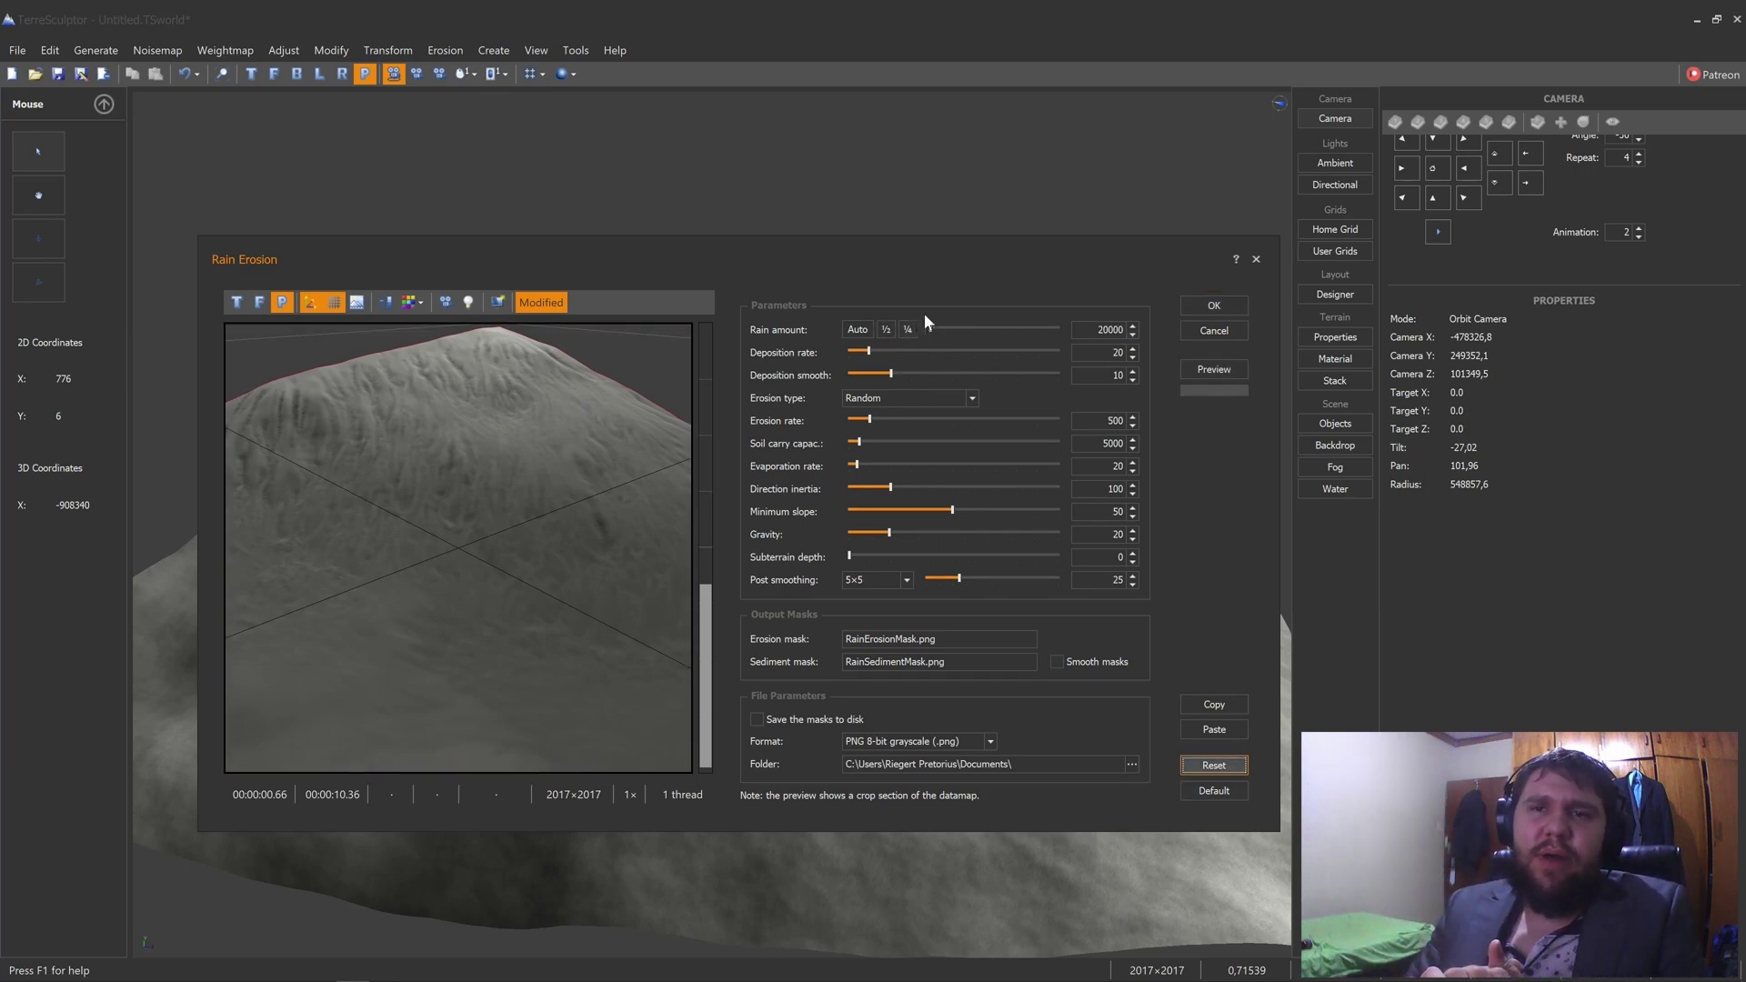
left_click(887, 330)
left_click(1214, 369)
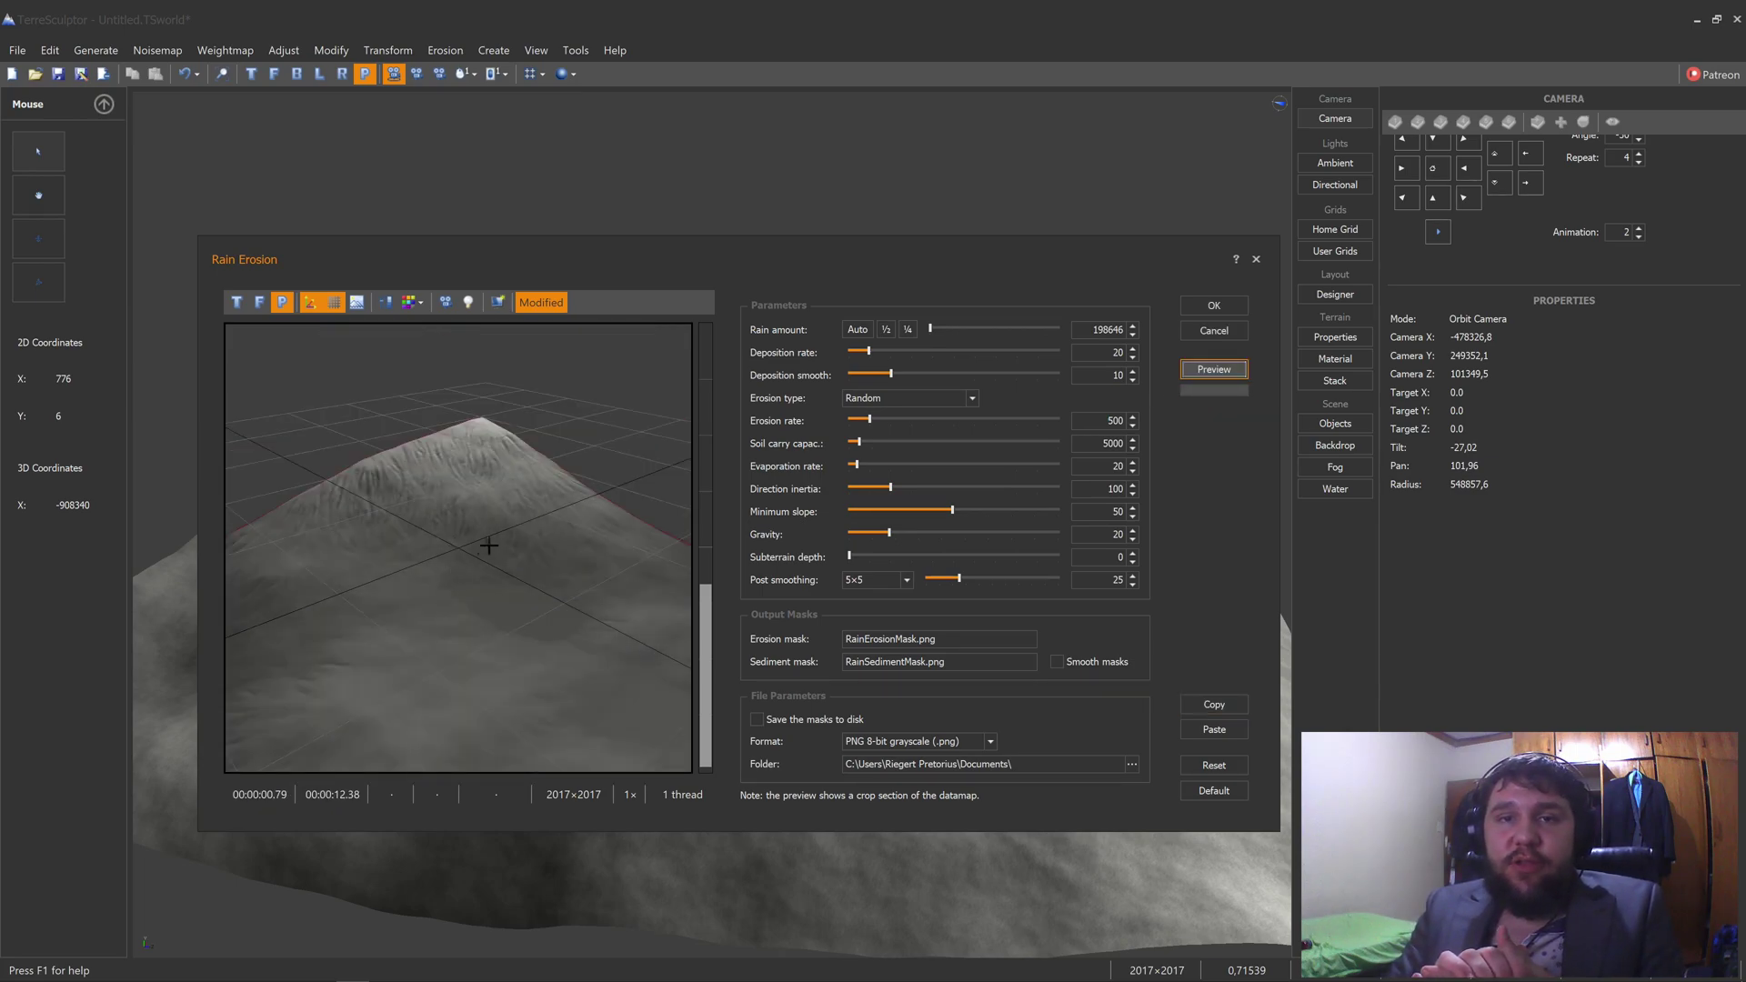
left_click(1214, 306)
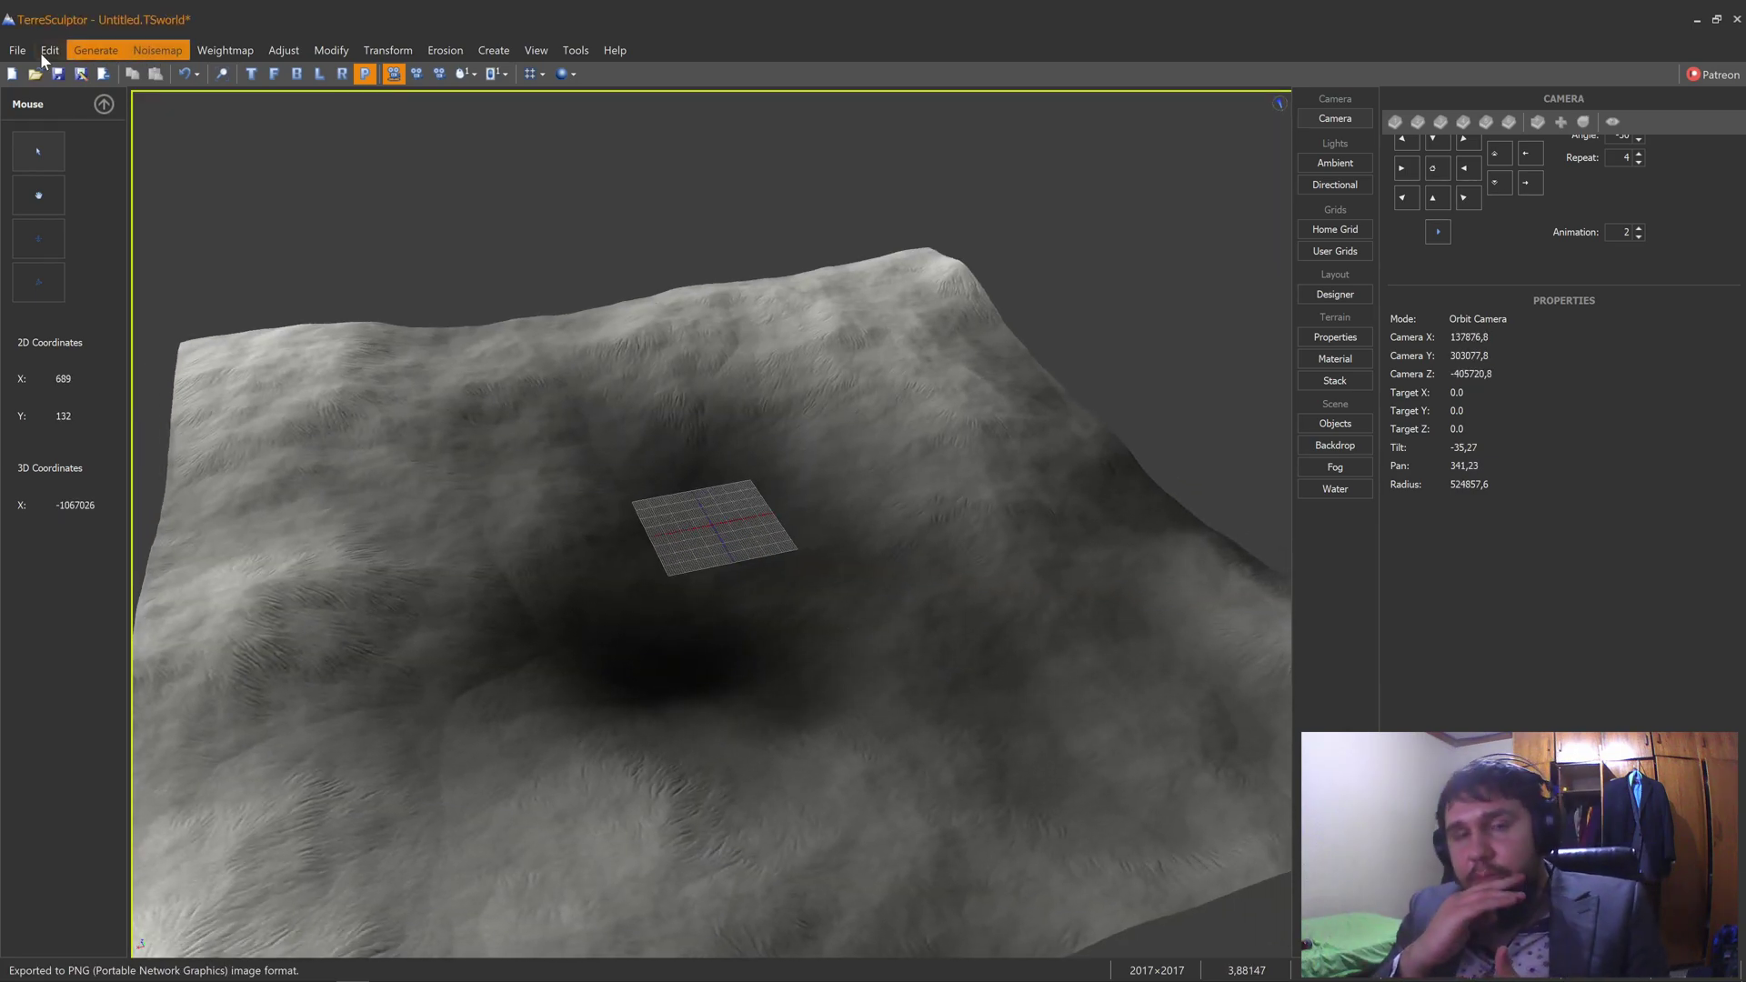
Save the project as TerrainTS in the UE terrain export folder.
left_click(16, 50)
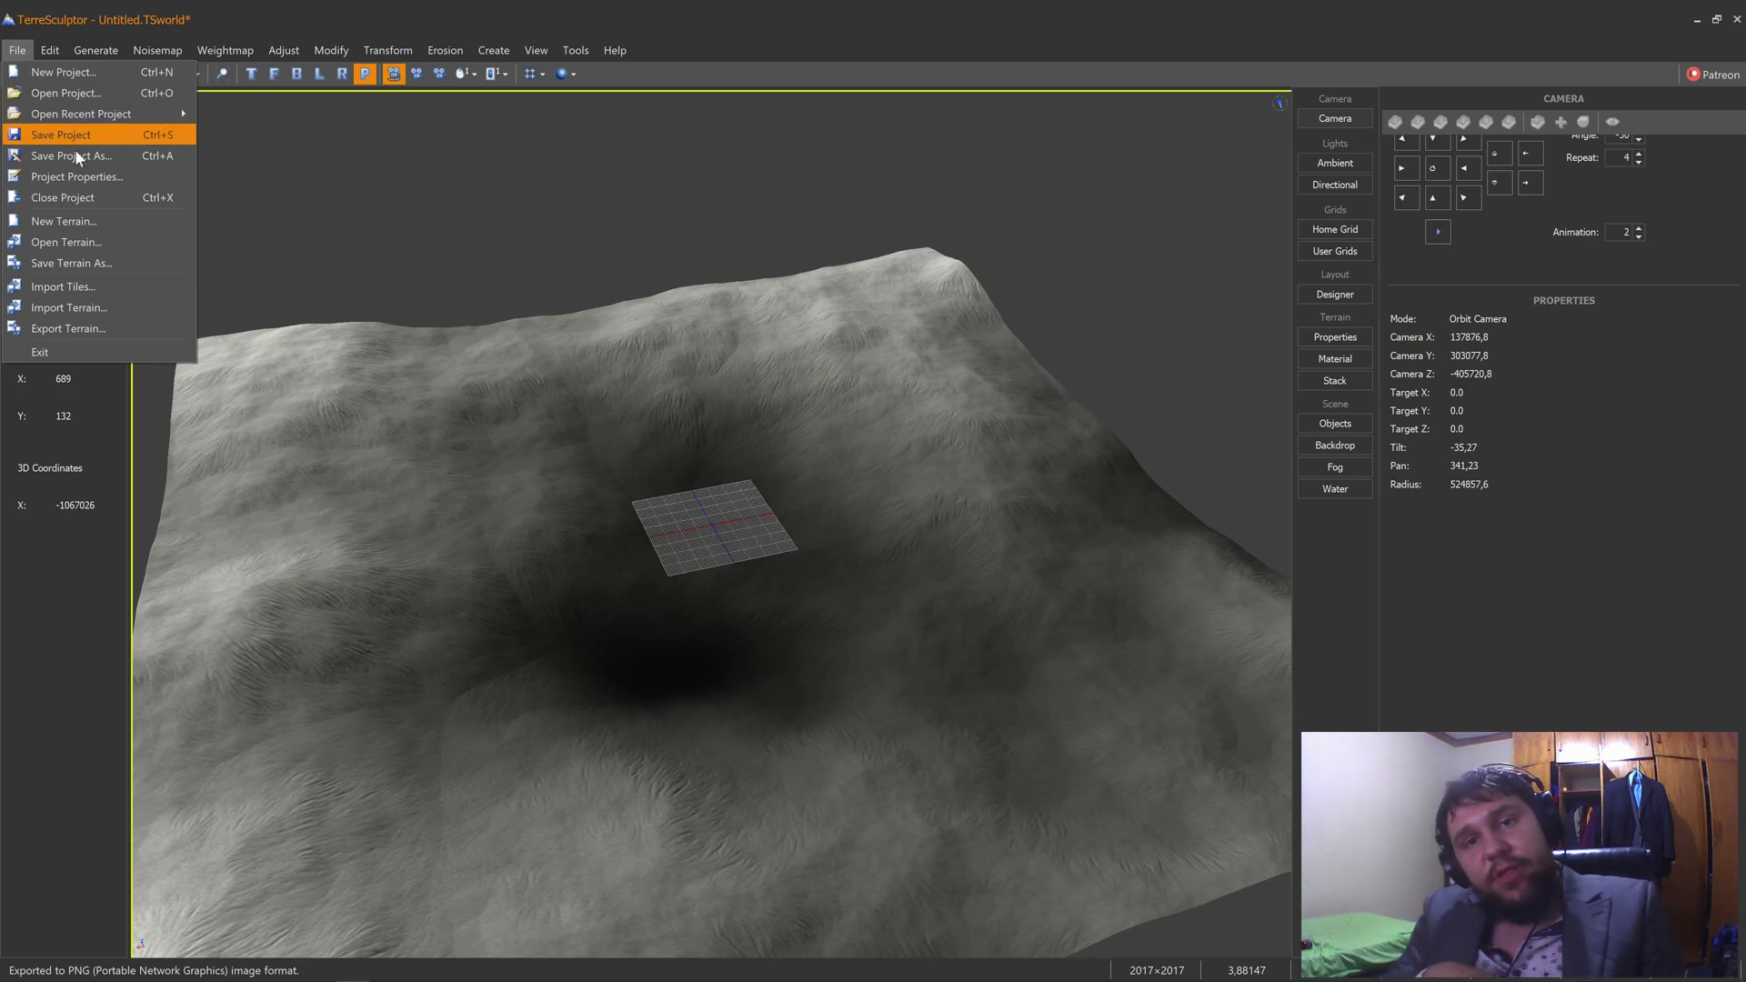
left_click(712, 217)
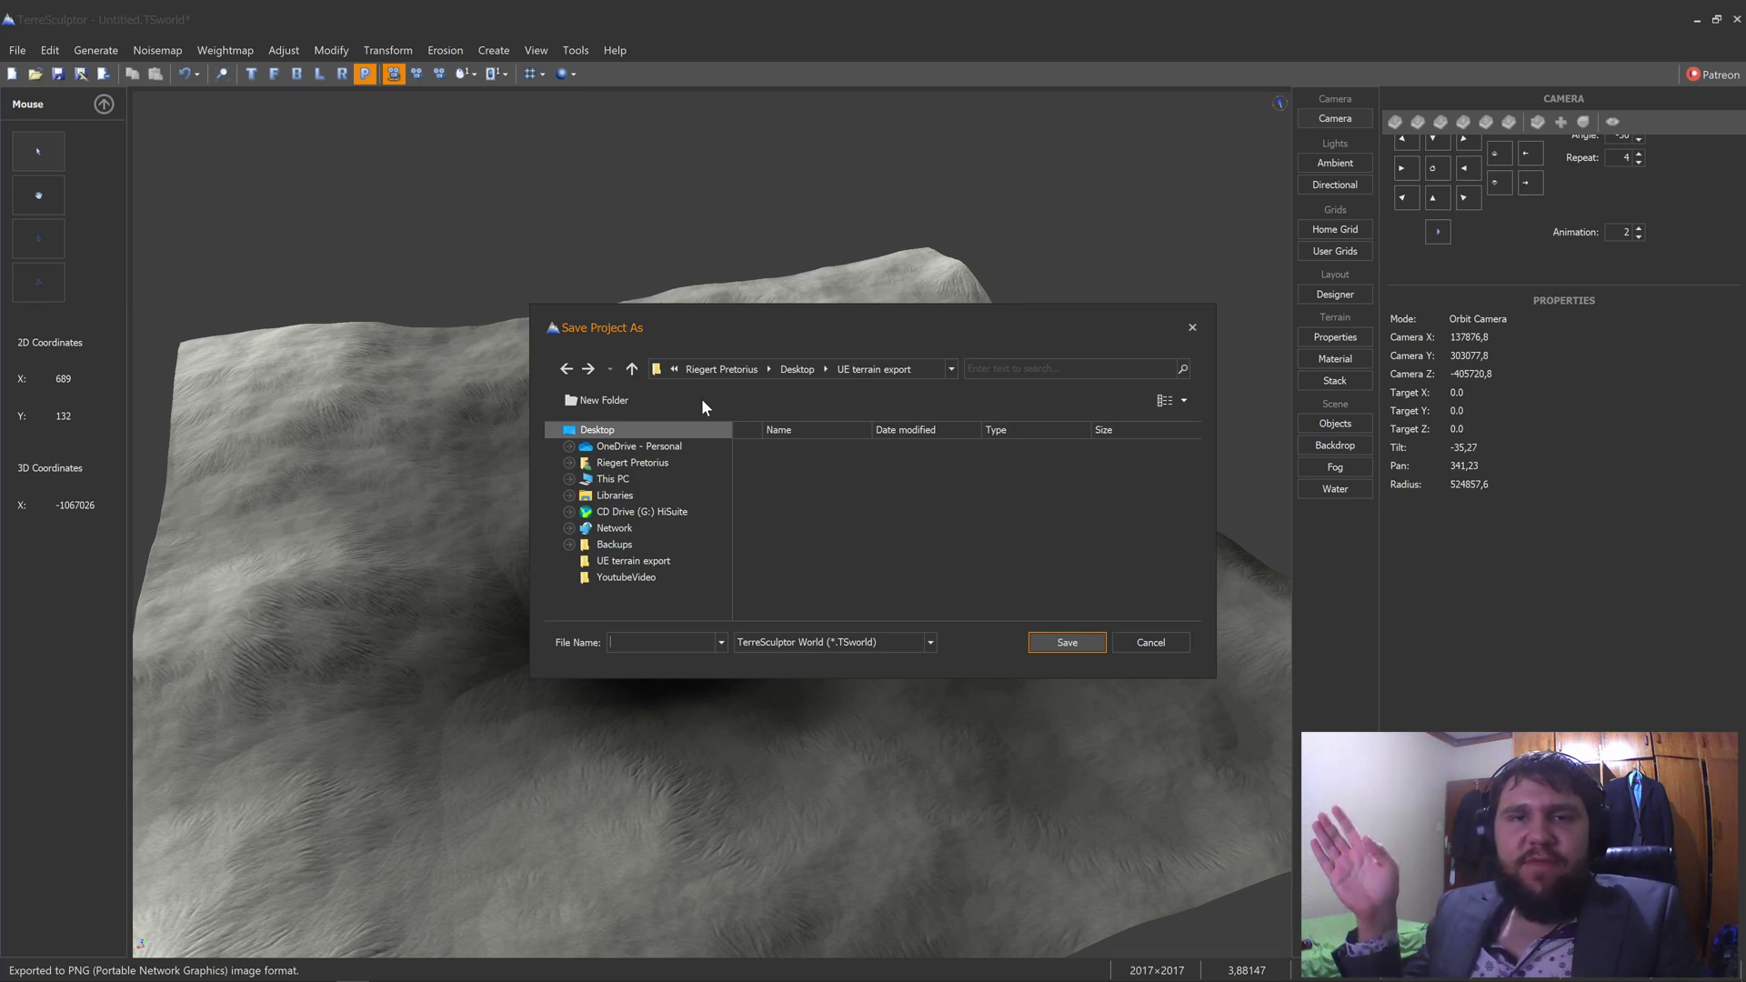
type("TerrainTS")
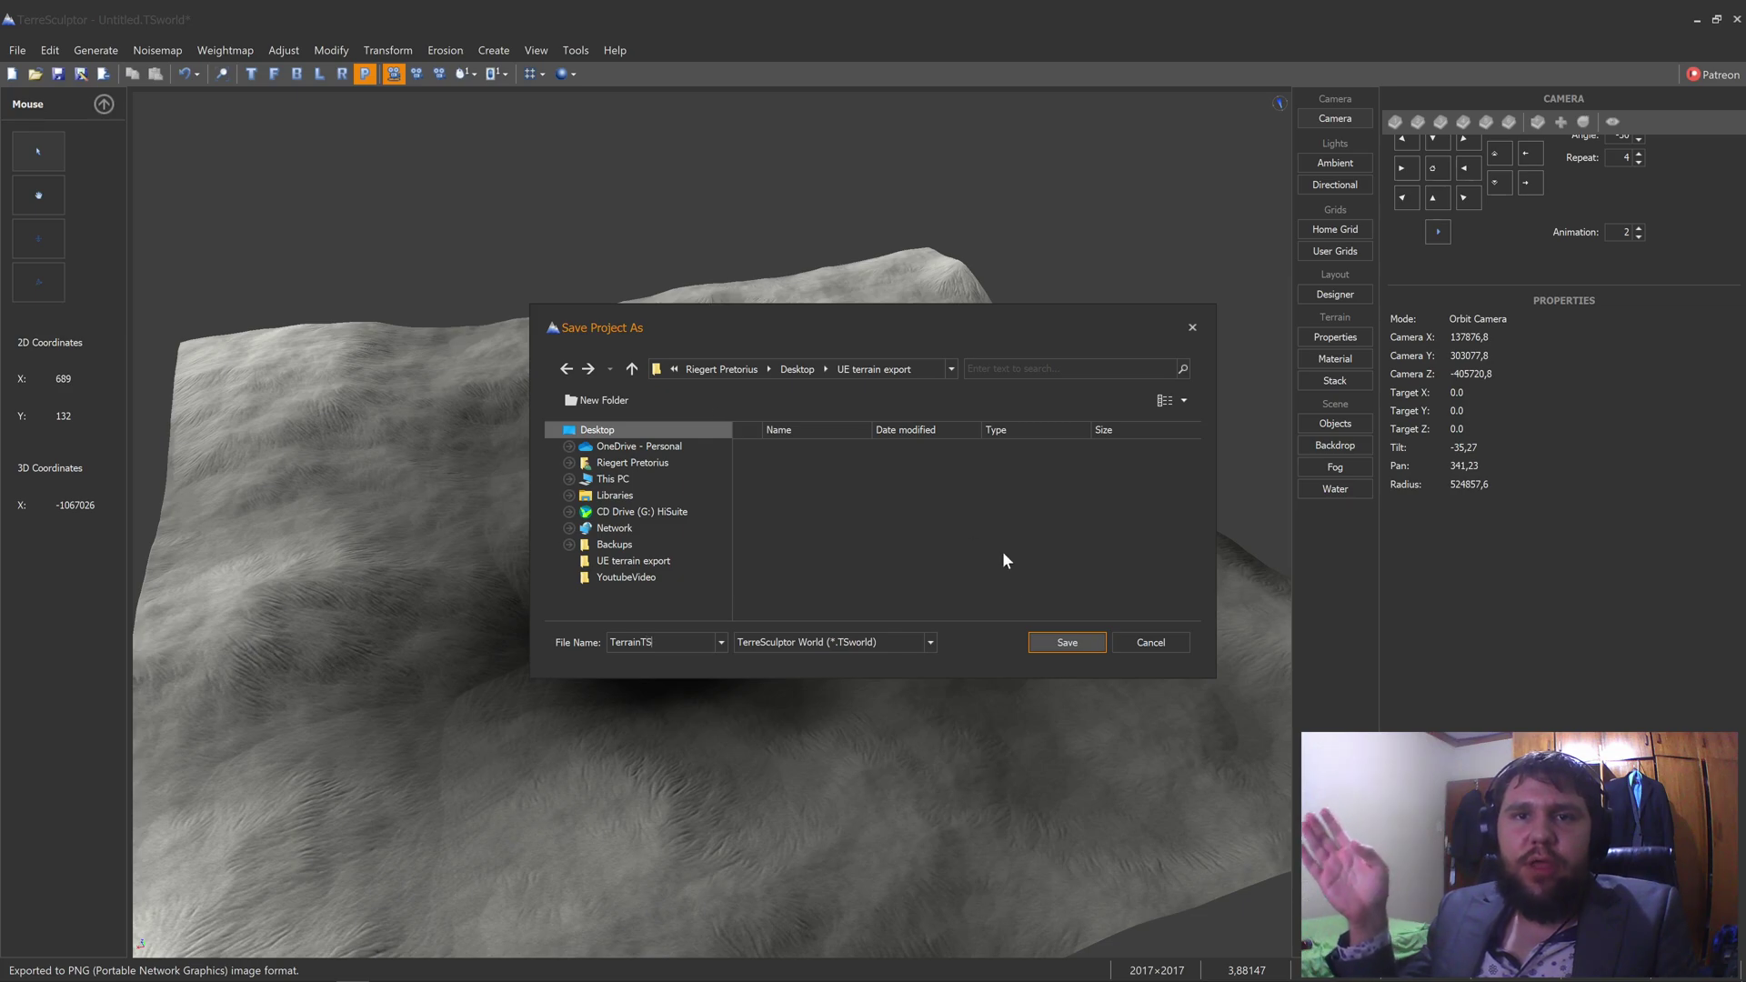
left_click(1055, 636)
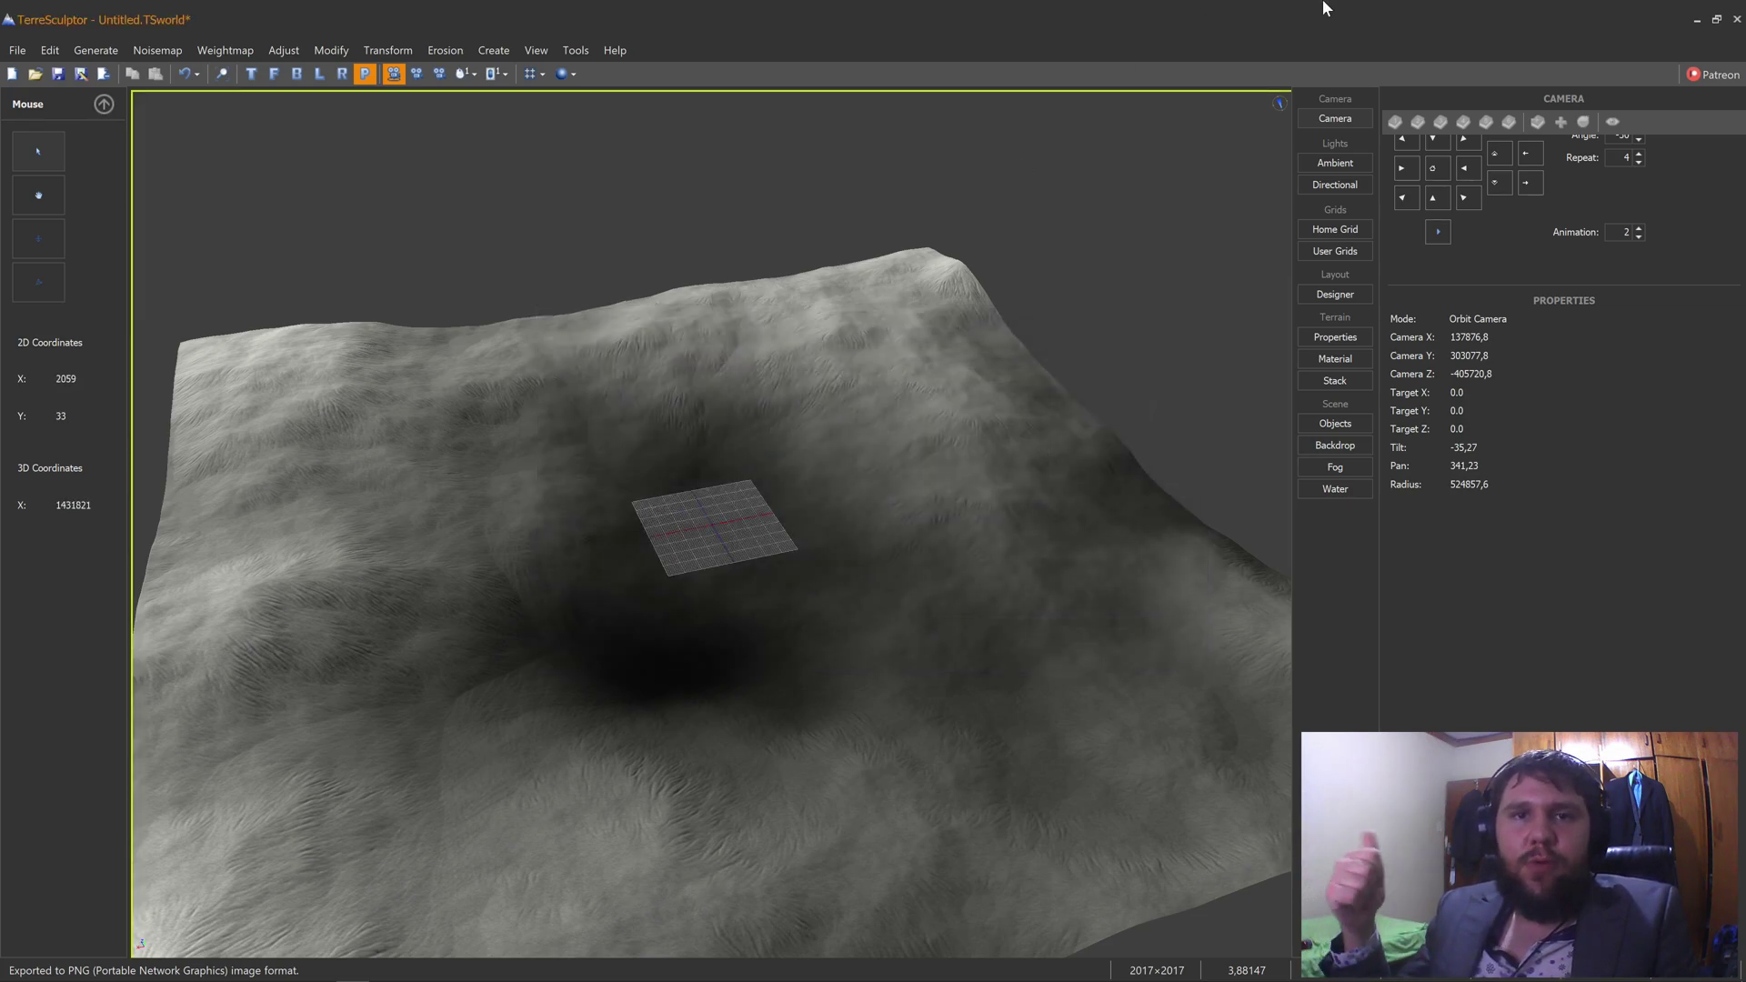
Minimize the open windows and open the UE terrain export folder on the desktop.
left_click(1697, 19)
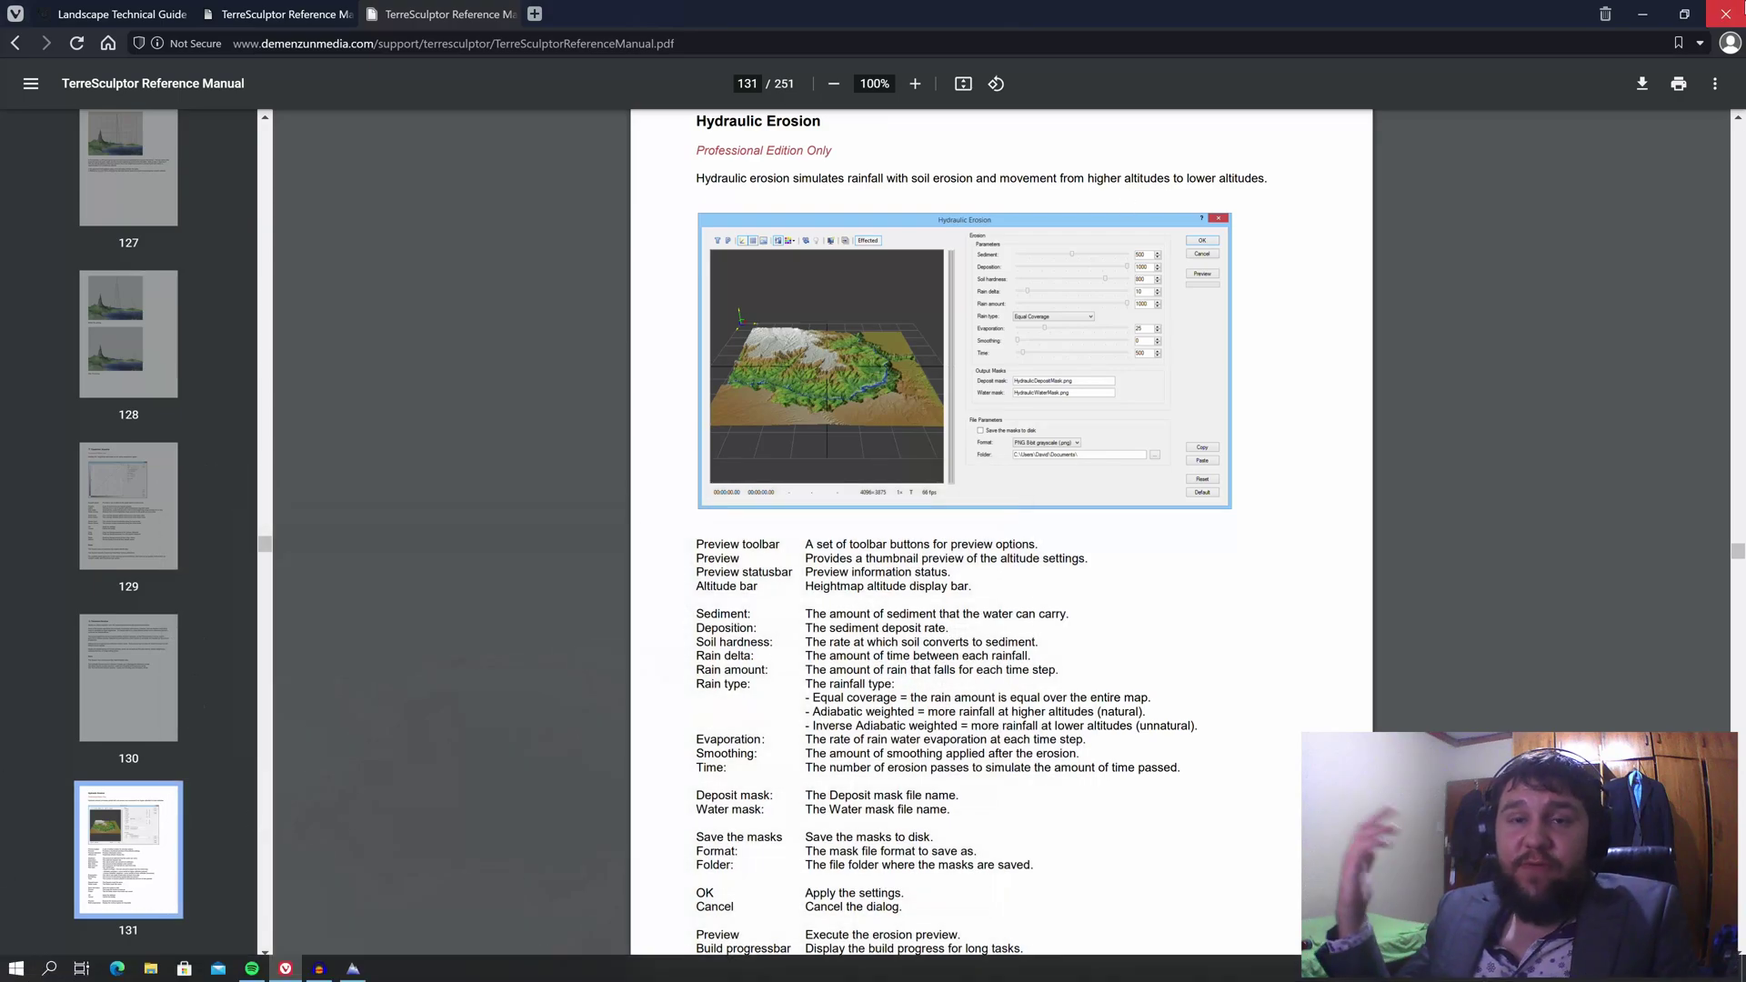
left_click(1614, 5)
left_click(1637, 8)
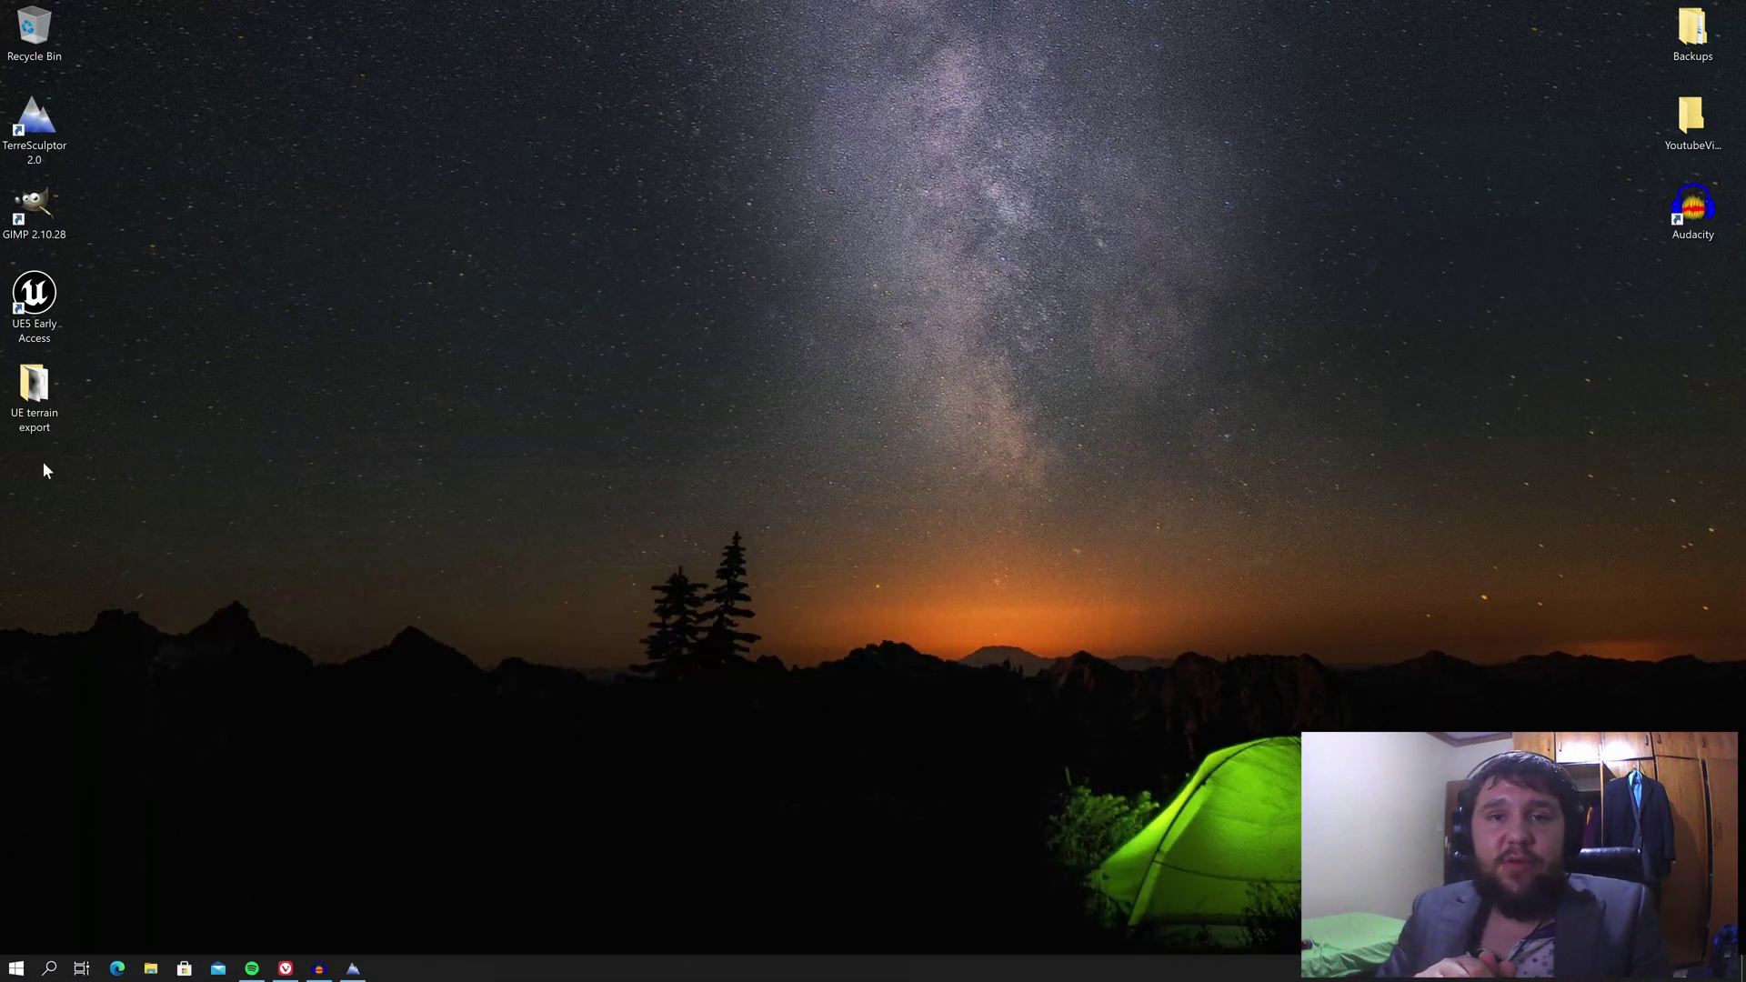
double_click(41, 380)
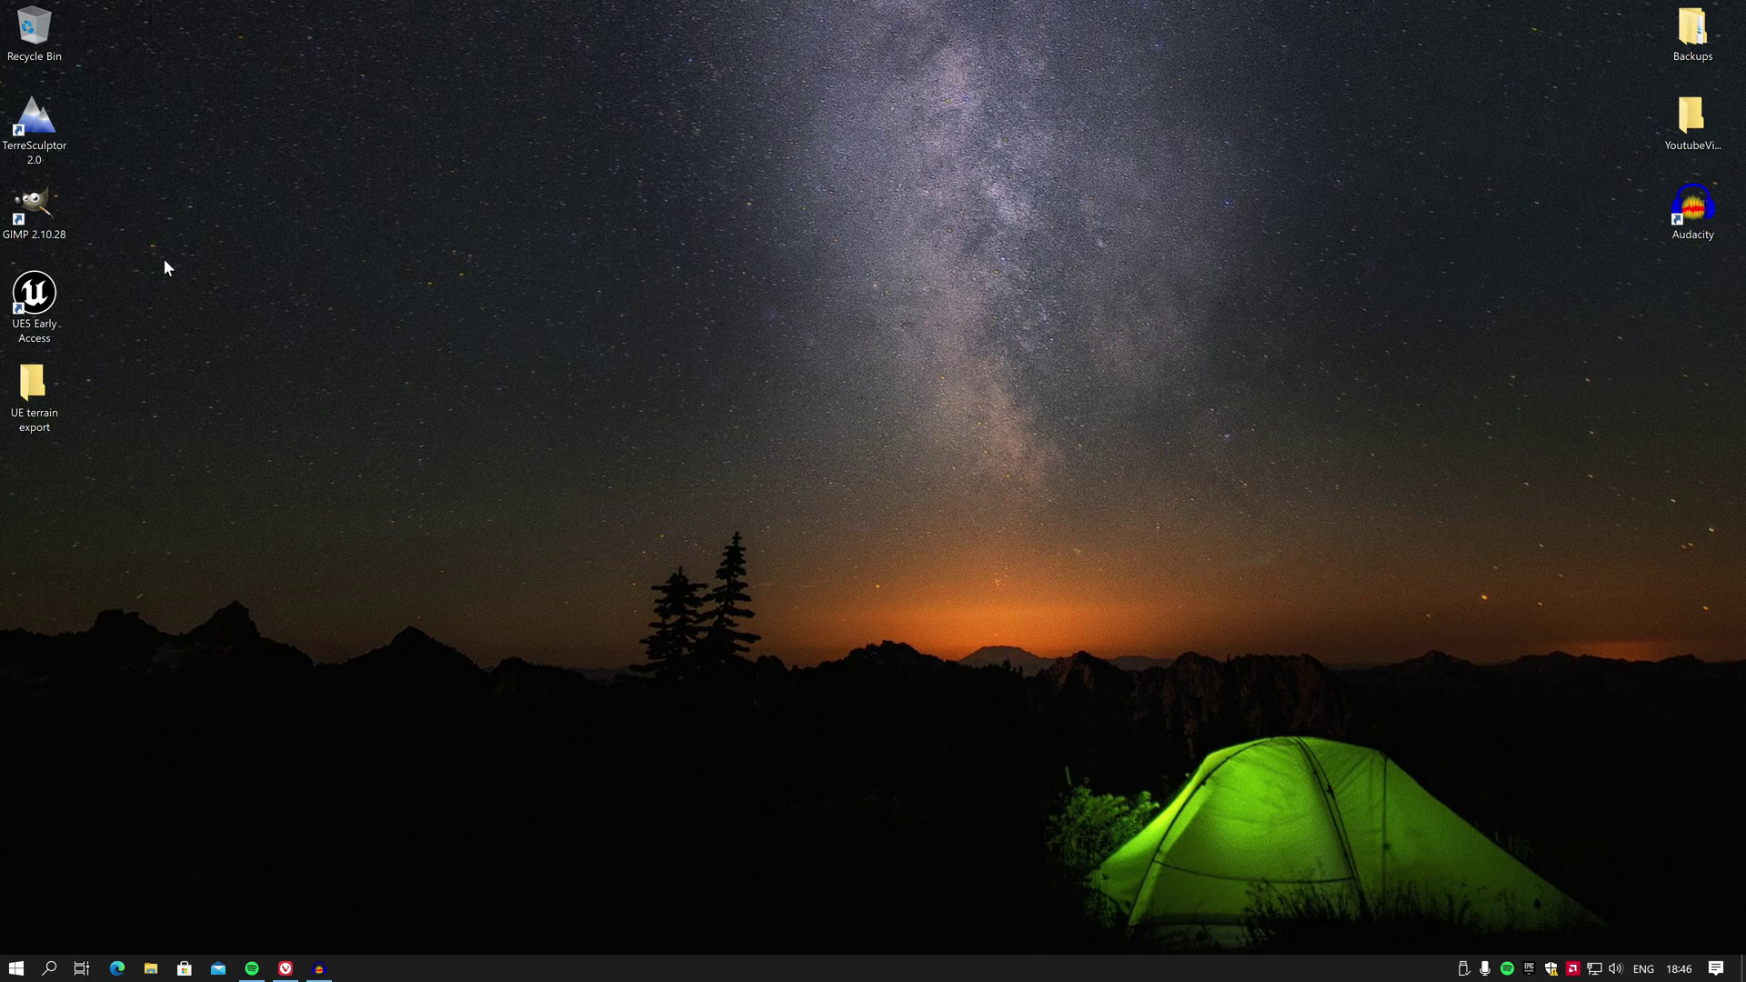
Launch TerreSculptor 2.0 and start a new project.
left_click(37, 142)
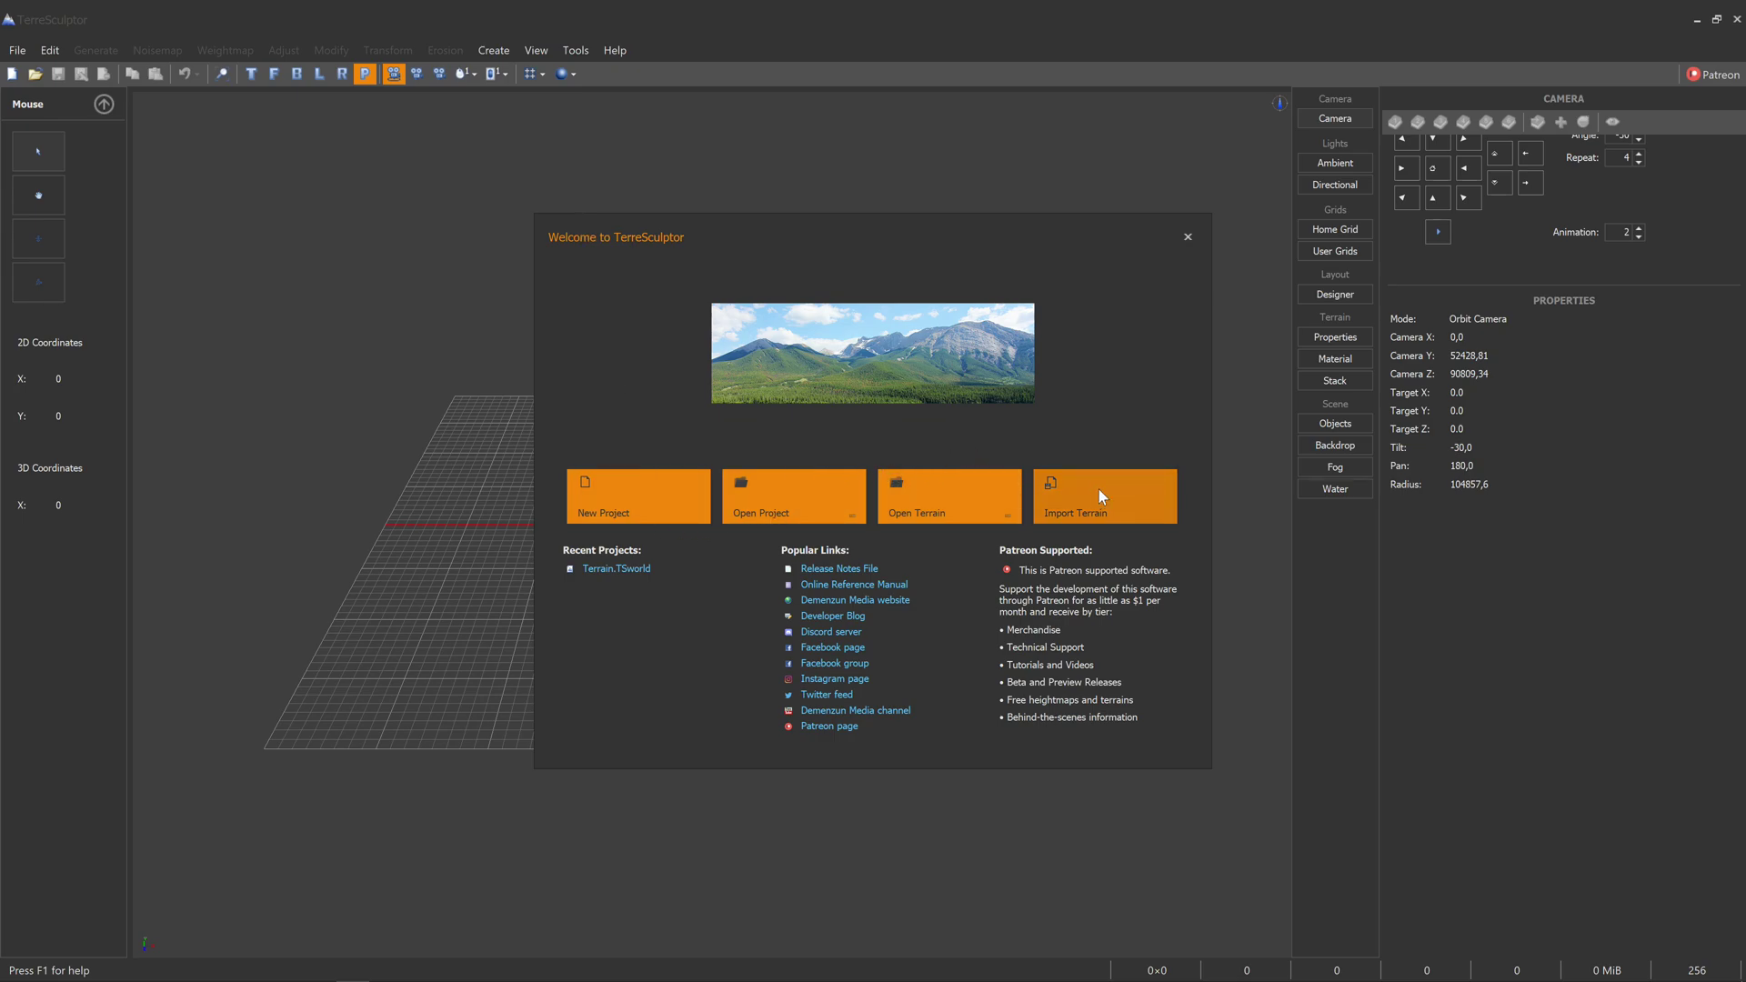
left_click(610, 498)
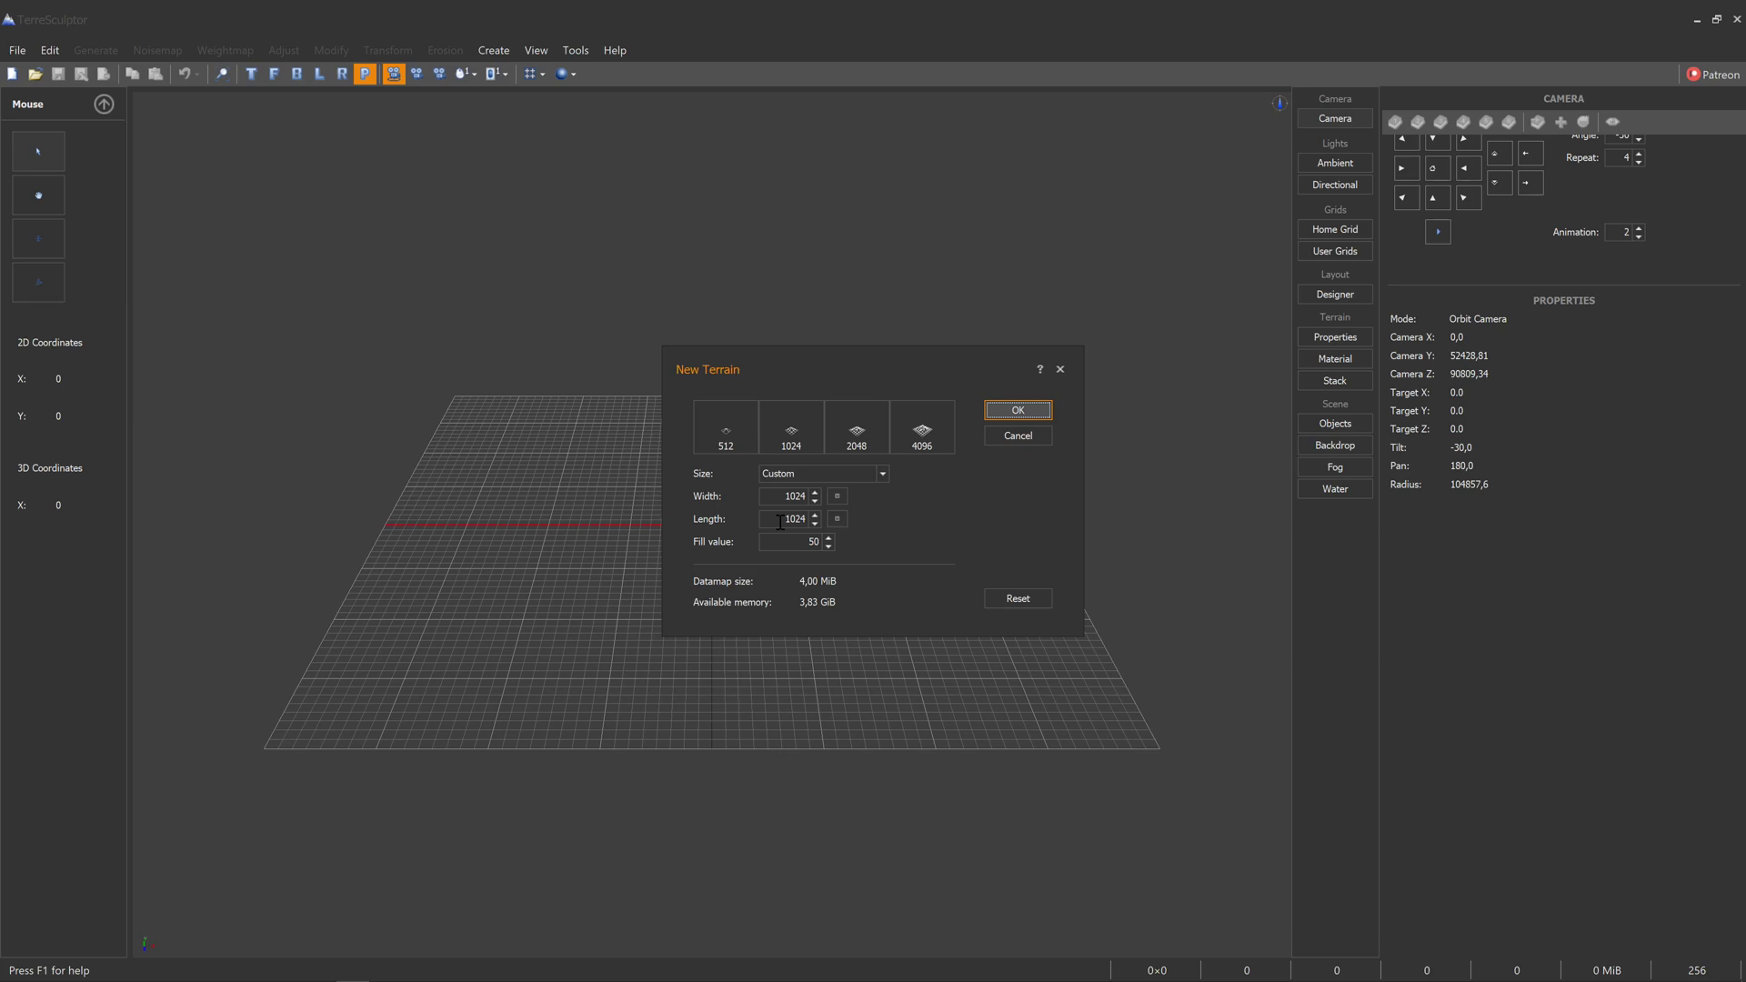
Switch to the browser and copy 2017 from the 2017x2017 entry in Unreal's recommended landscape sizes table.
key("alt+Tab")
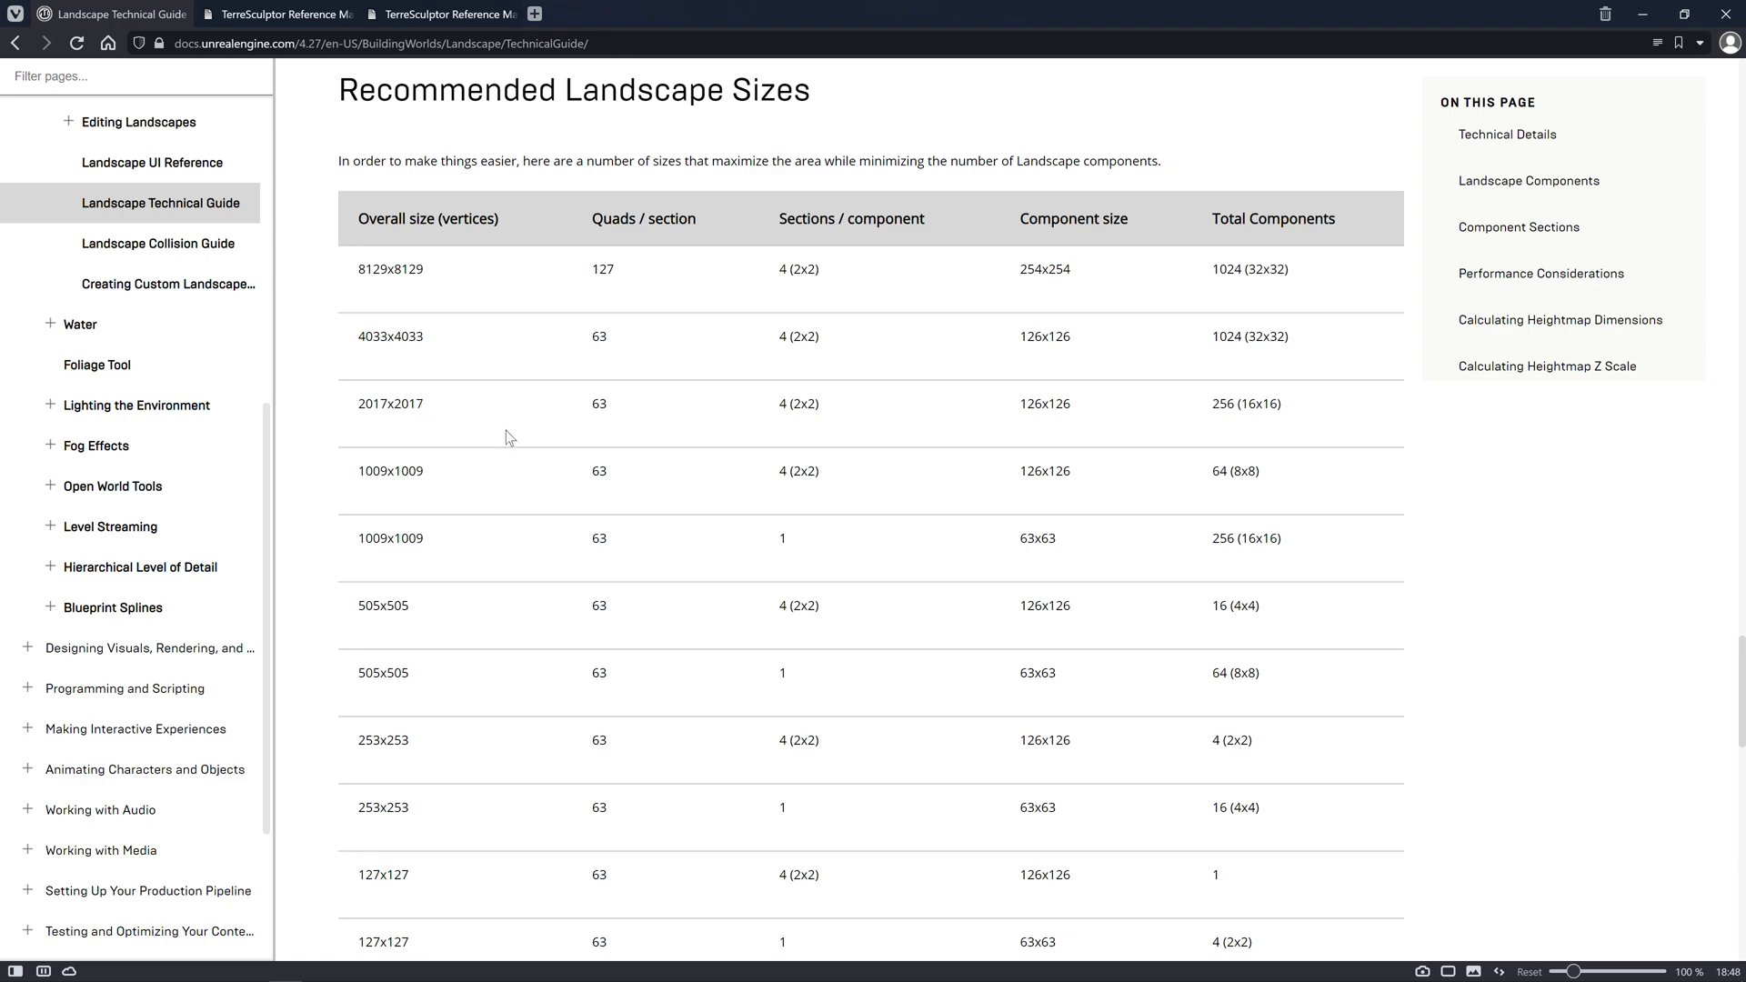
left_click_drag(355, 405, 421, 411)
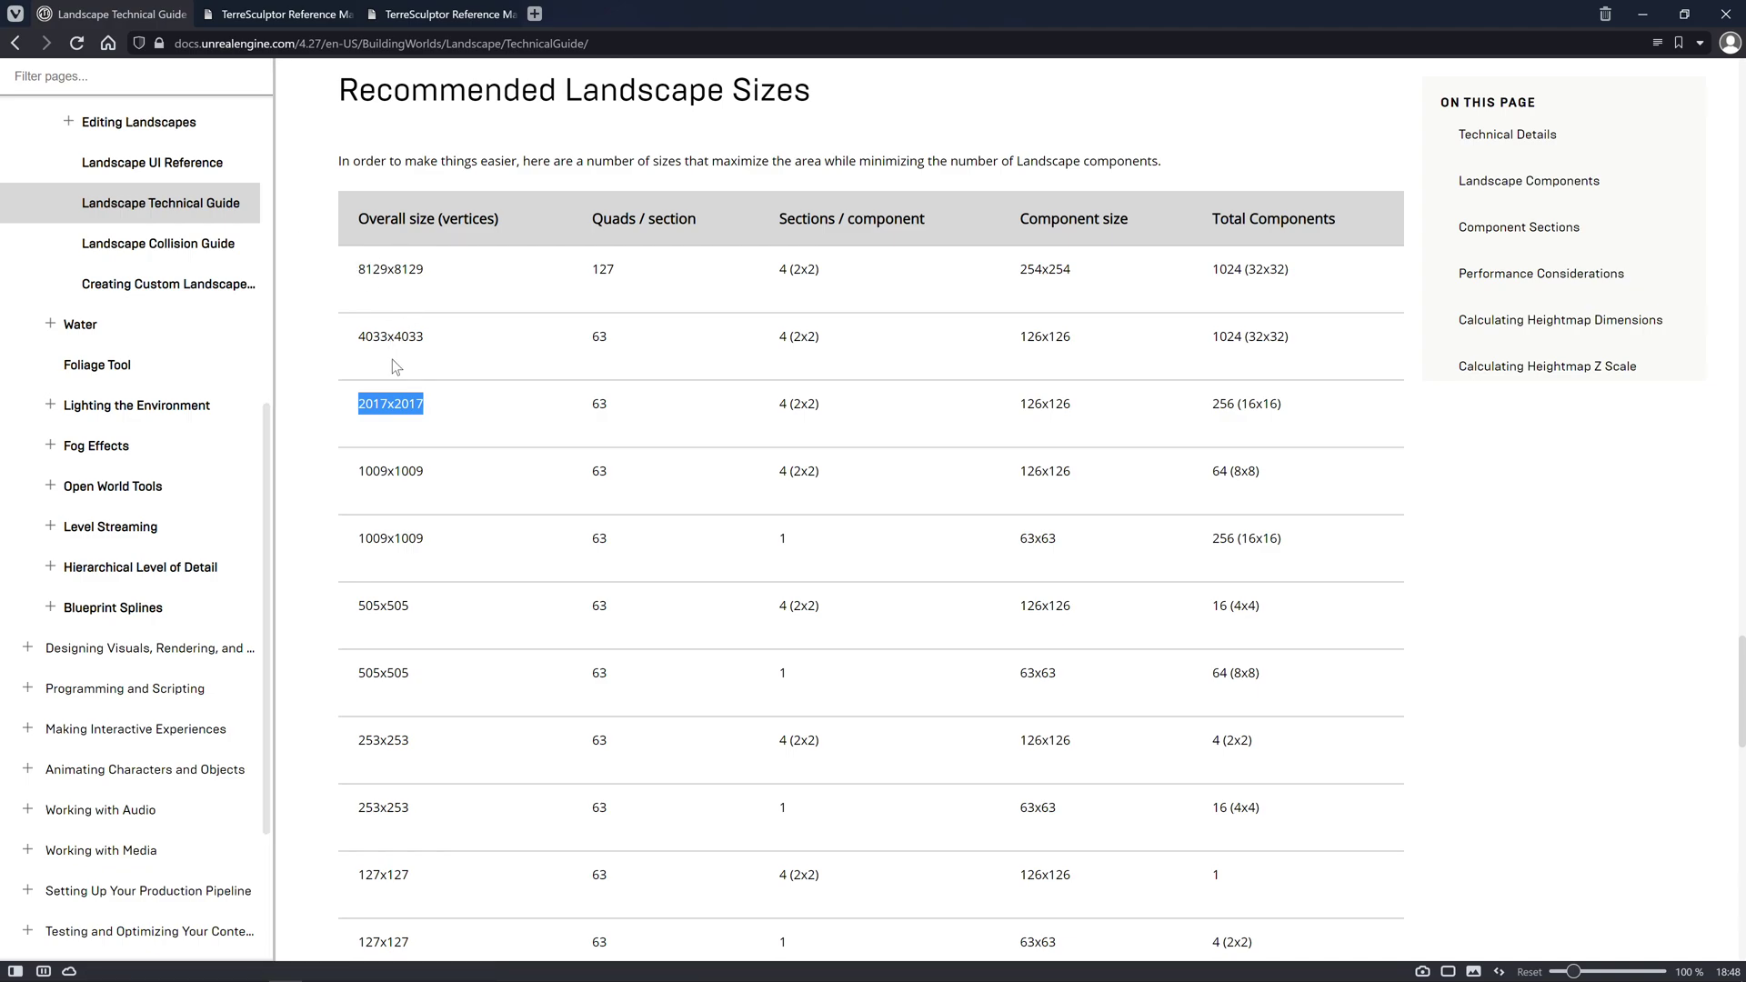
left_click(372, 405)
left_click_drag(360, 404, 387, 404)
right_click(376, 408)
left_click(404, 427)
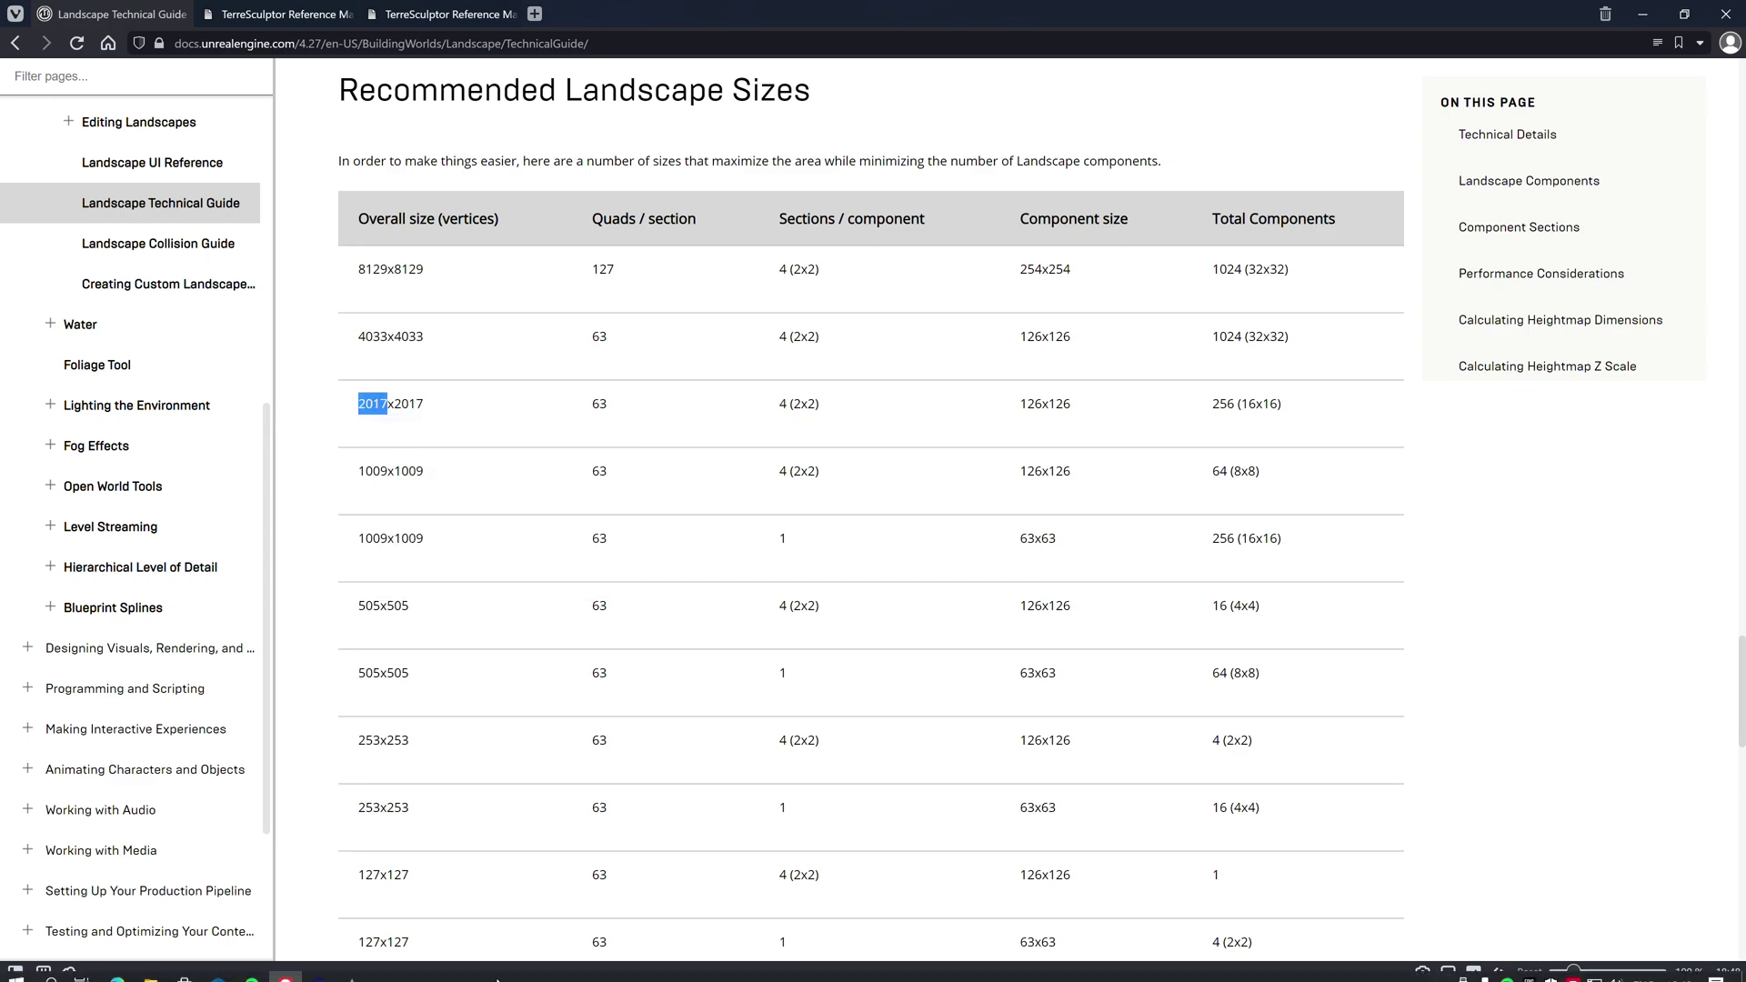
Switch back to TerreSculptor and create the new terrain with width and length both set to 2017.
left_click(352, 968)
double_click(787, 495)
key("BackSpace")
key("ctrl+v")
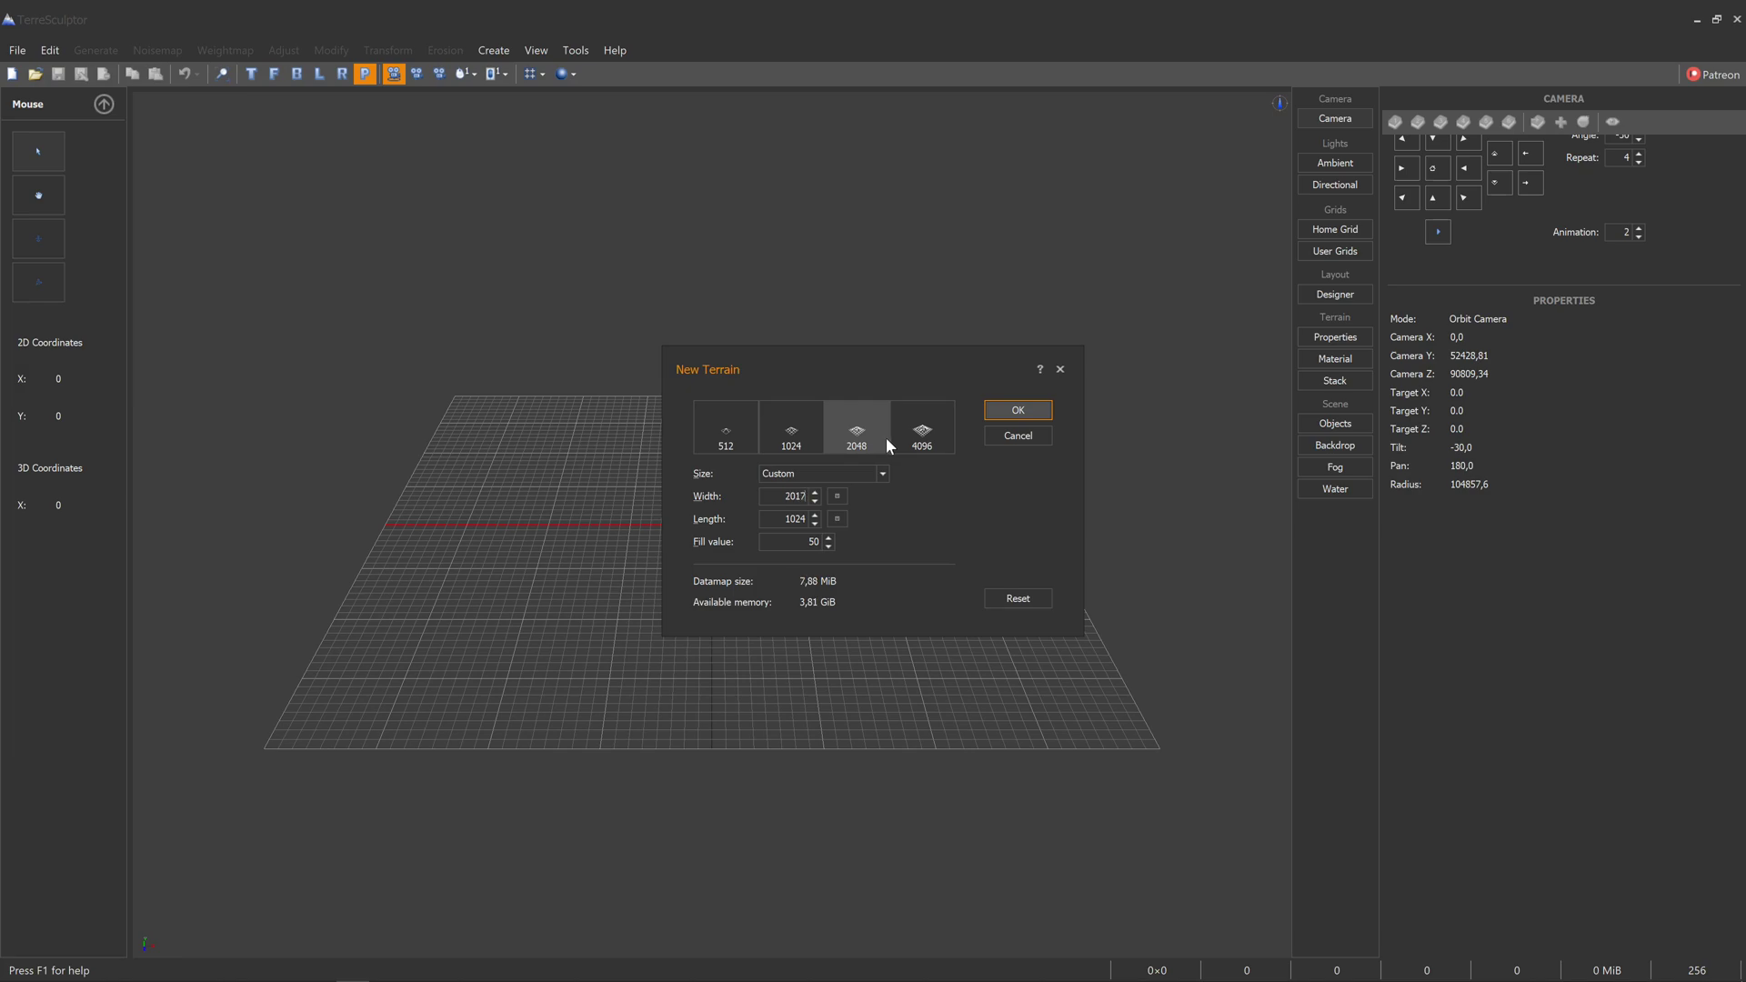
double_click(780, 523)
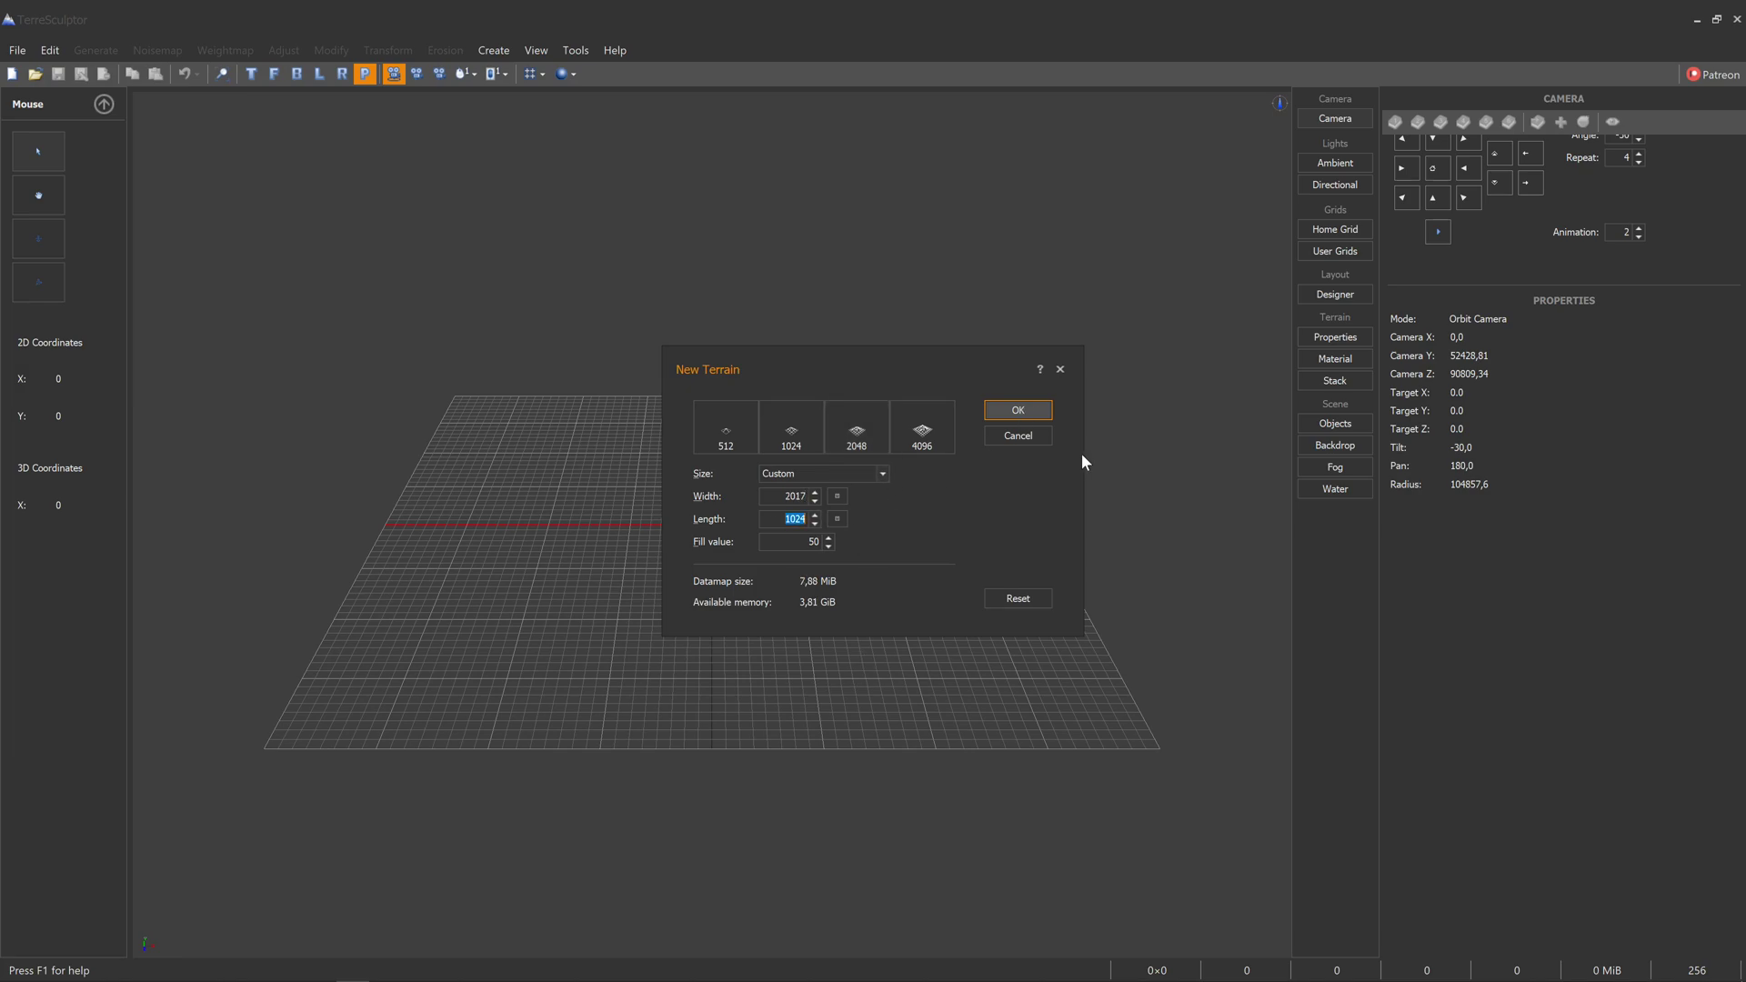
type("2017")
left_click(1017, 410)
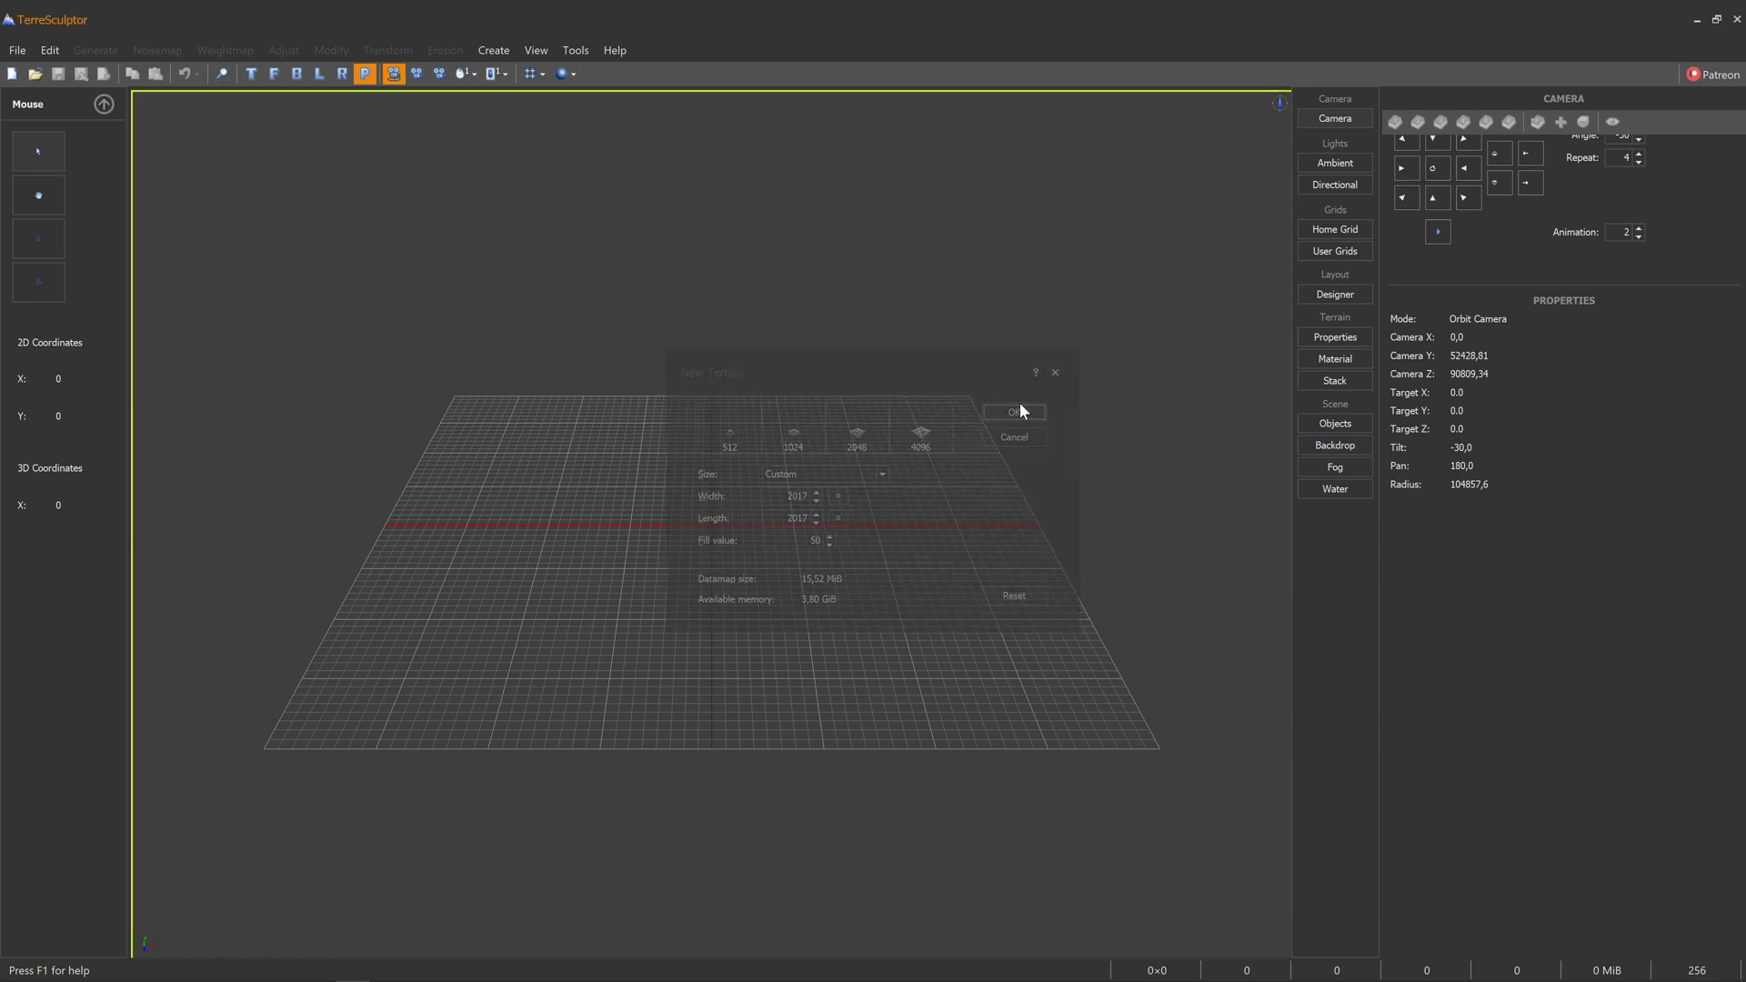
left_click_drag(1018, 410, 850, 553)
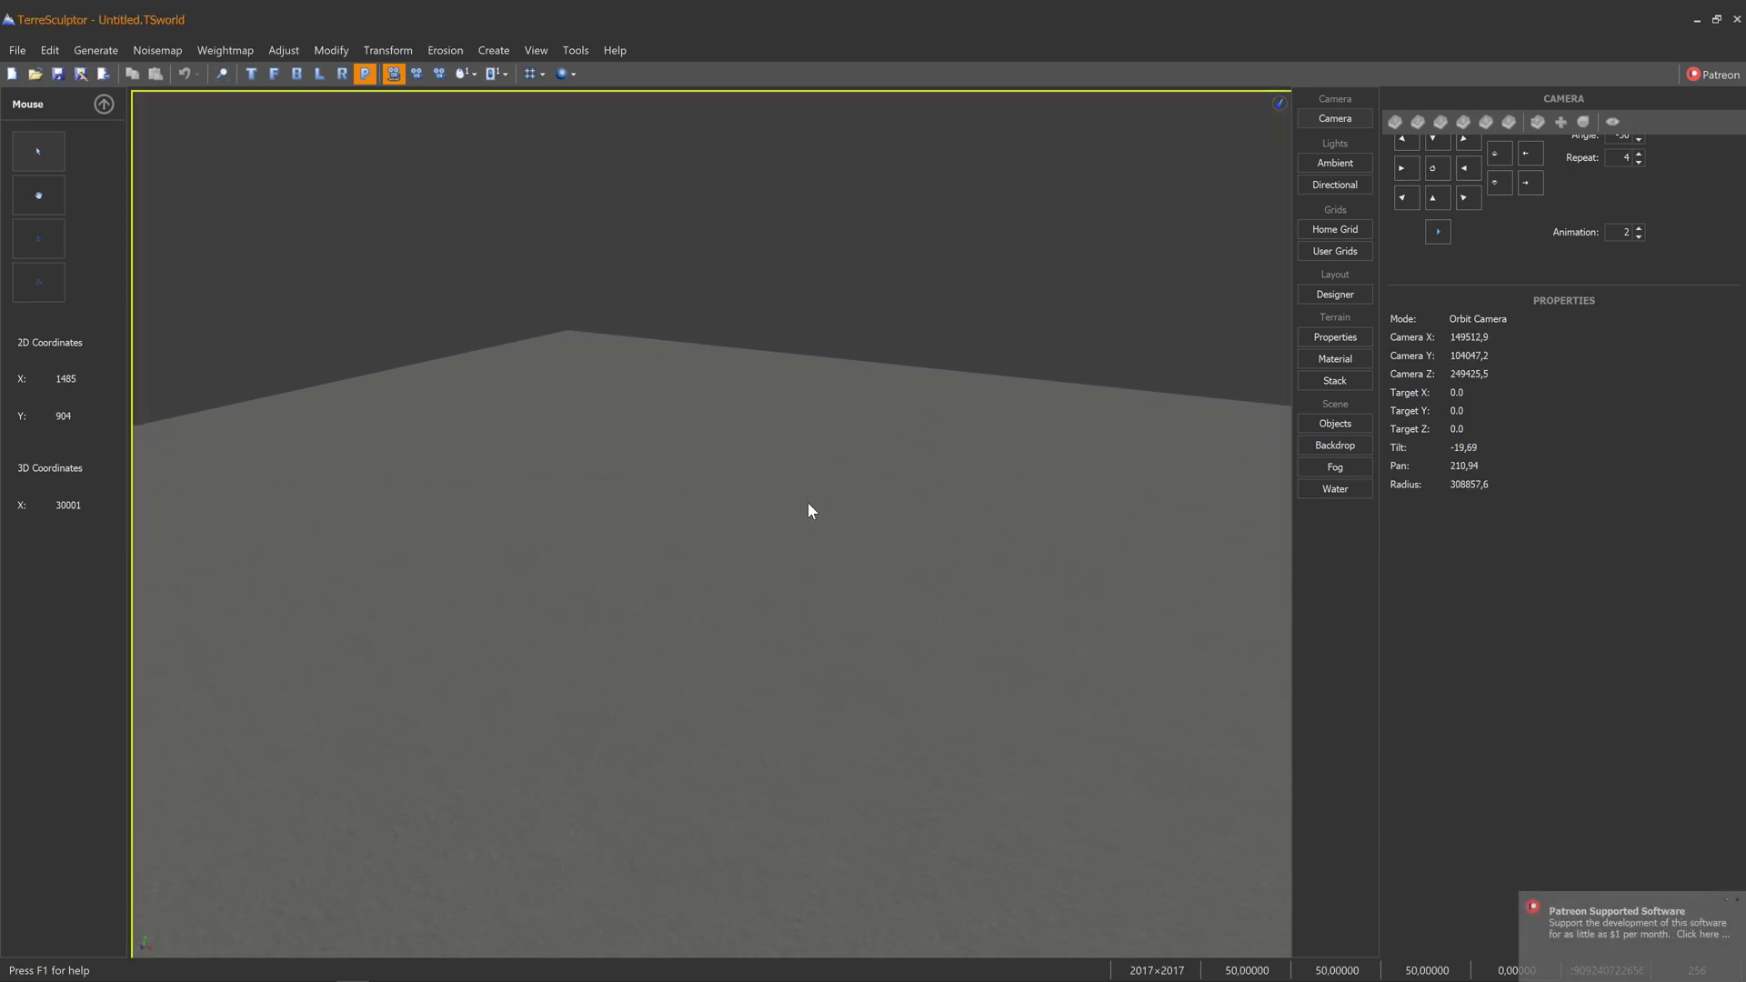
scroll(808, 505, "down", 3)
scroll(824, 522, "up", 3)
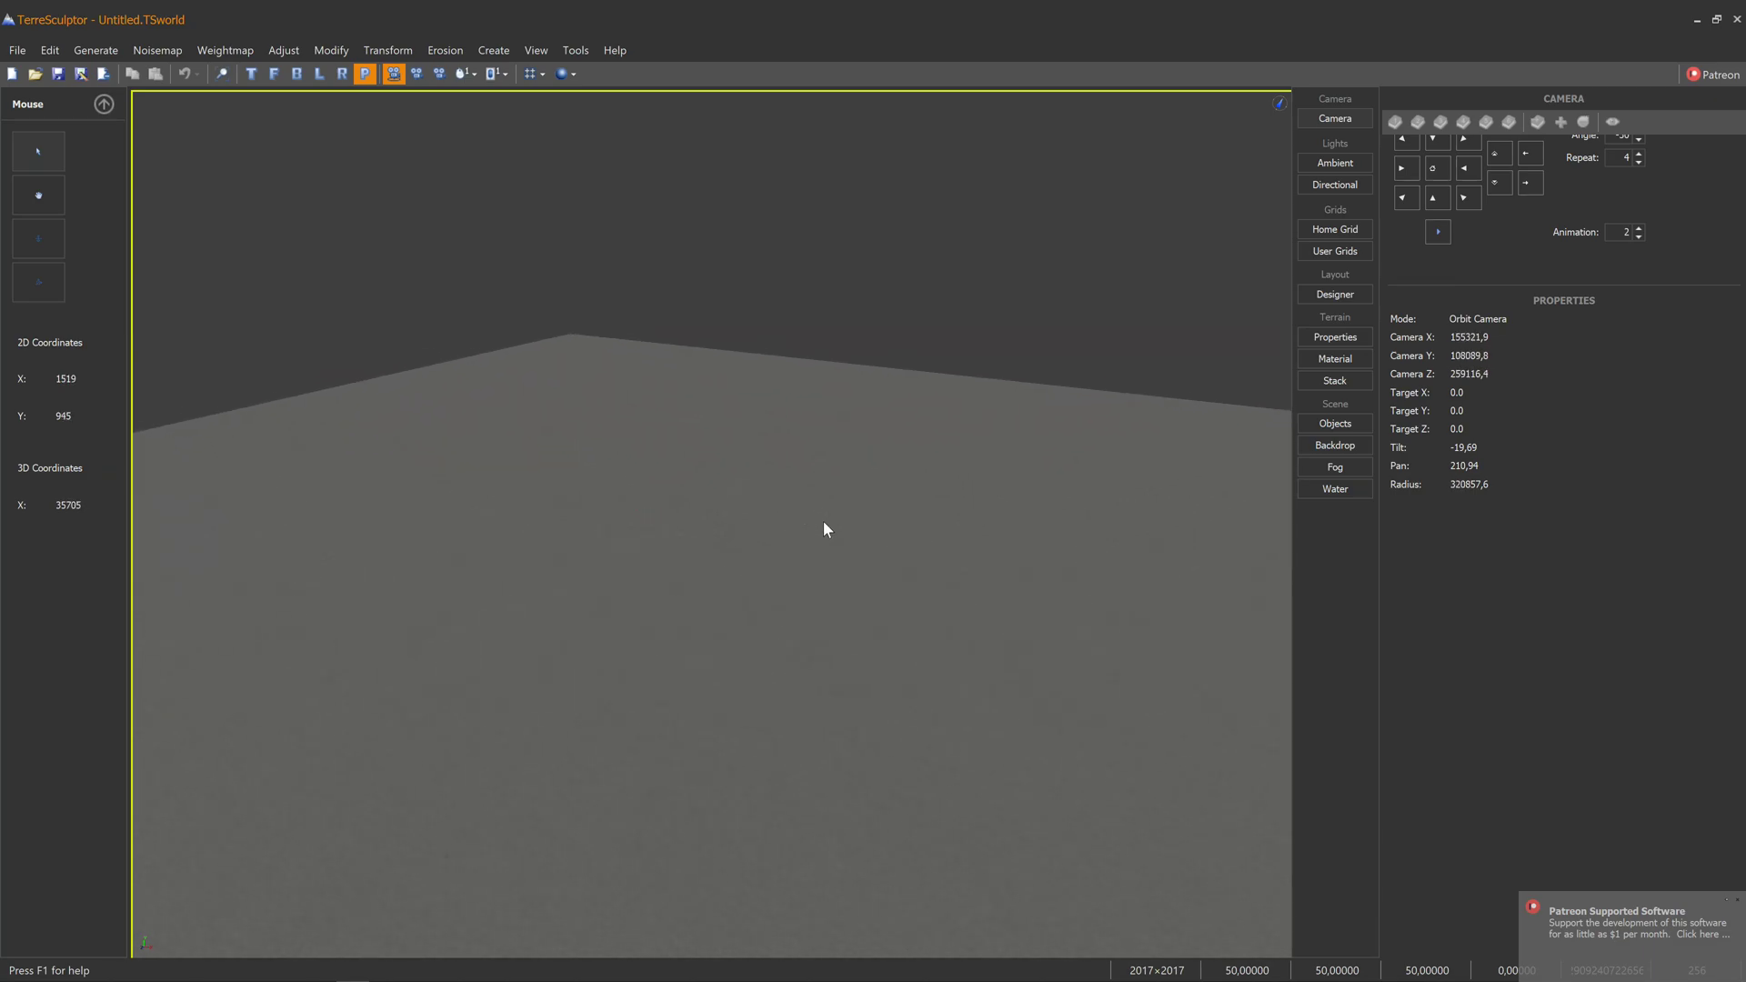
left_click_drag(819, 533, 734, 535)
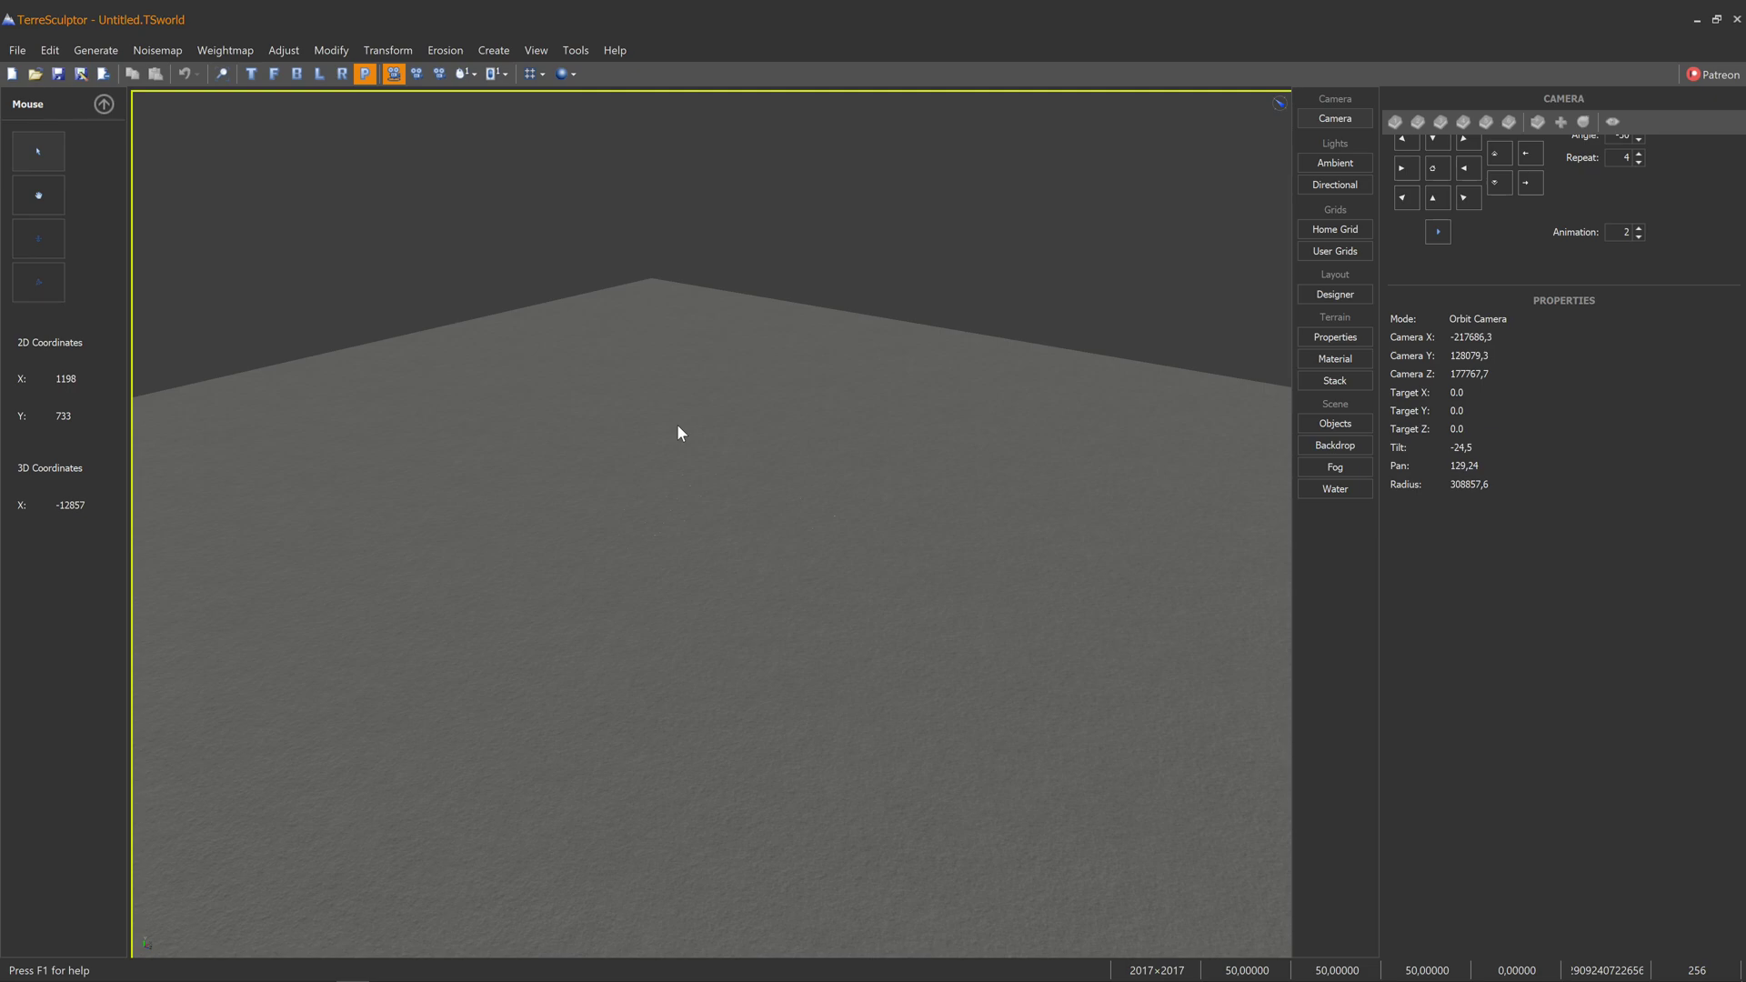
Open the Voronoi noisemap generator and load the Big Dunes preset.
left_click(148, 52)
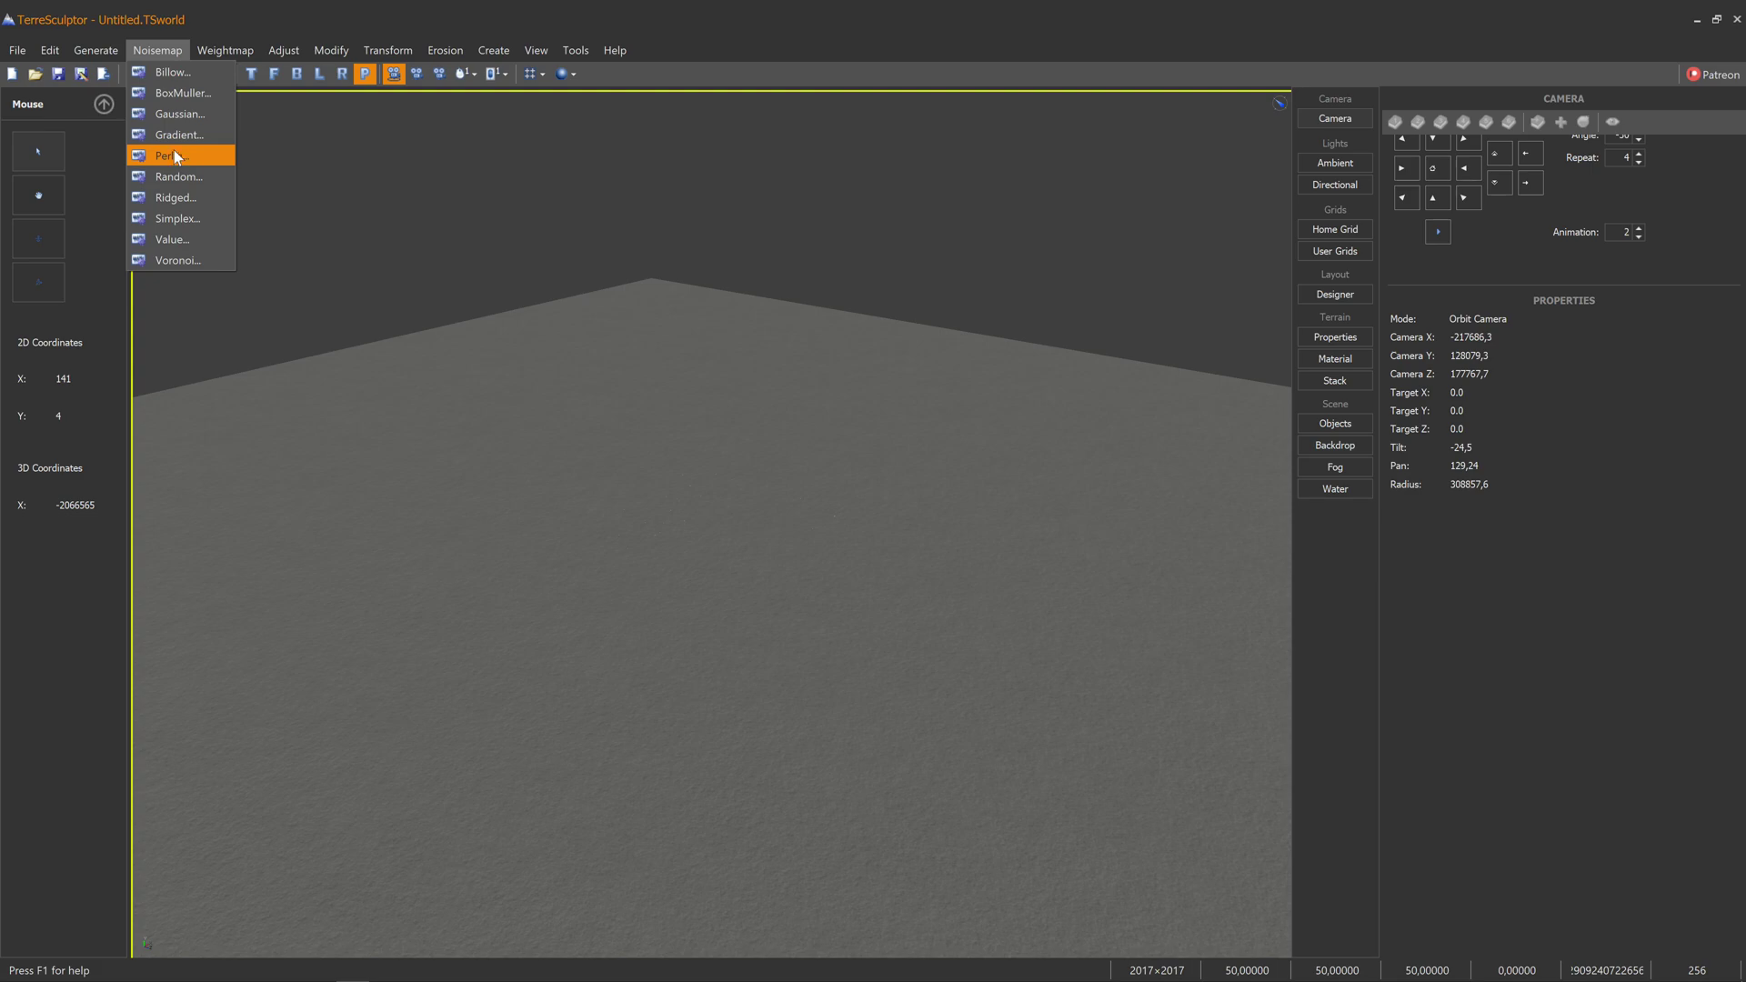
left_click(177, 260)
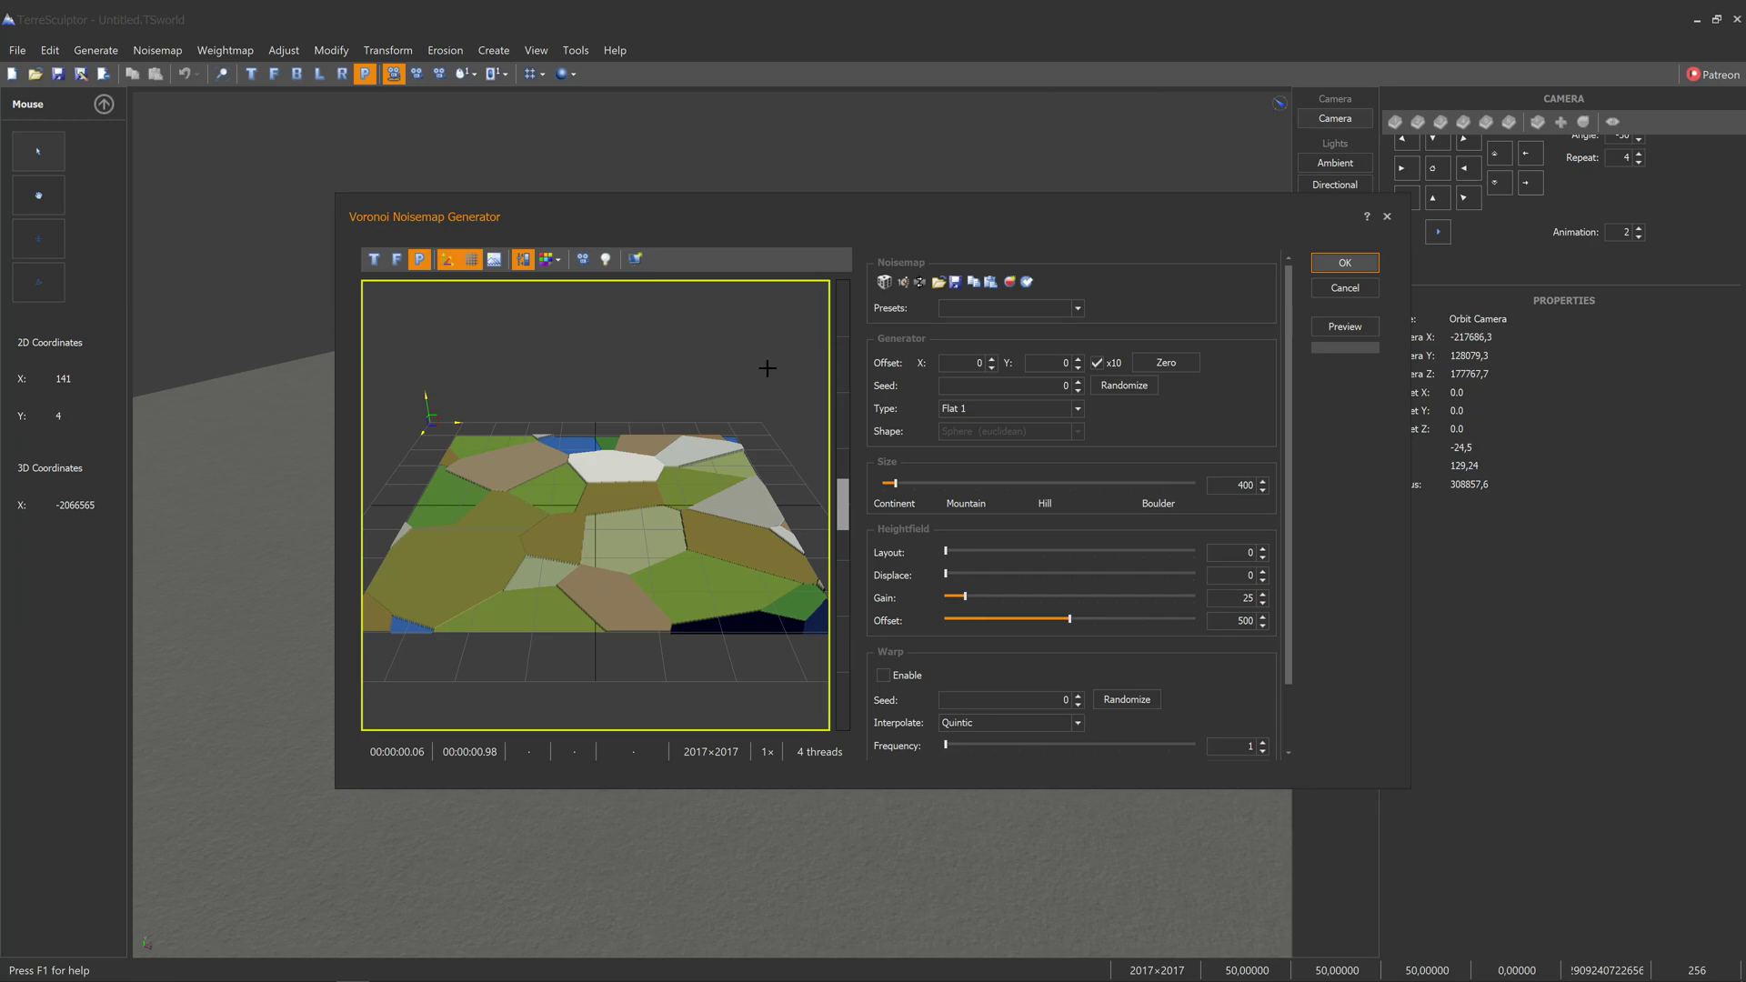
mouse_move(609, 484)
left_mouse_down()
mouse_move(615, 509)
mouse_move(610, 491)
left_mouse_up()
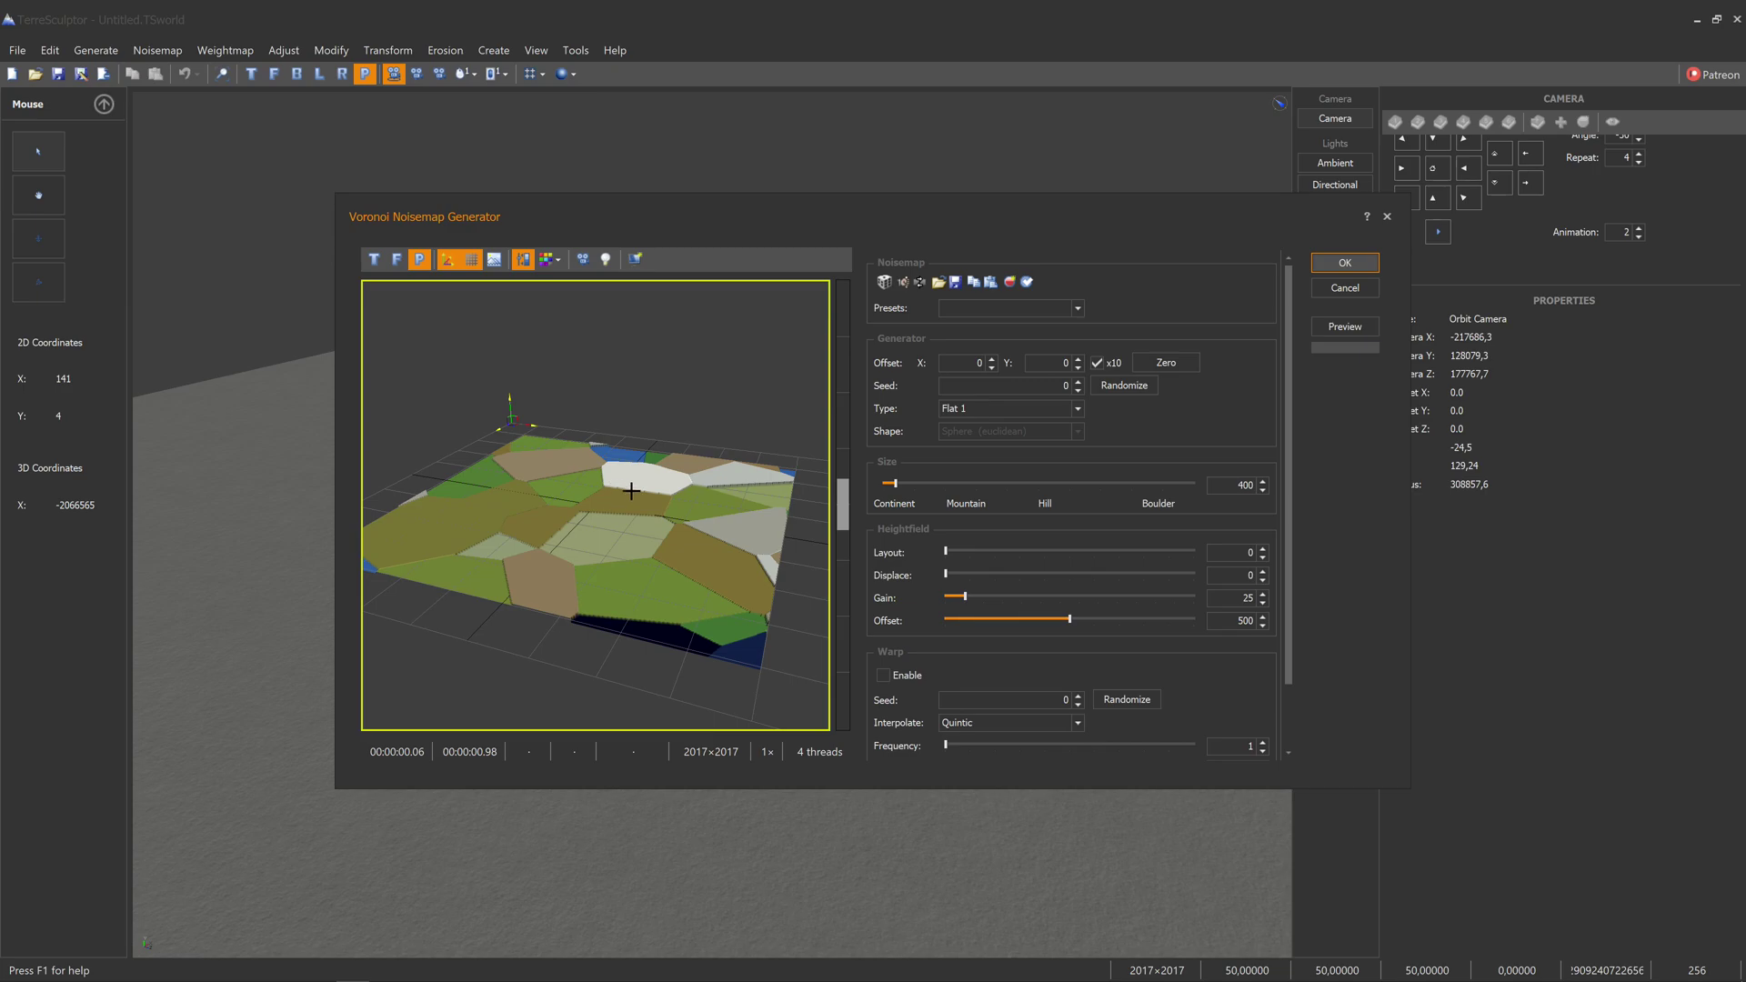
left_click_drag(612, 527, 618, 540)
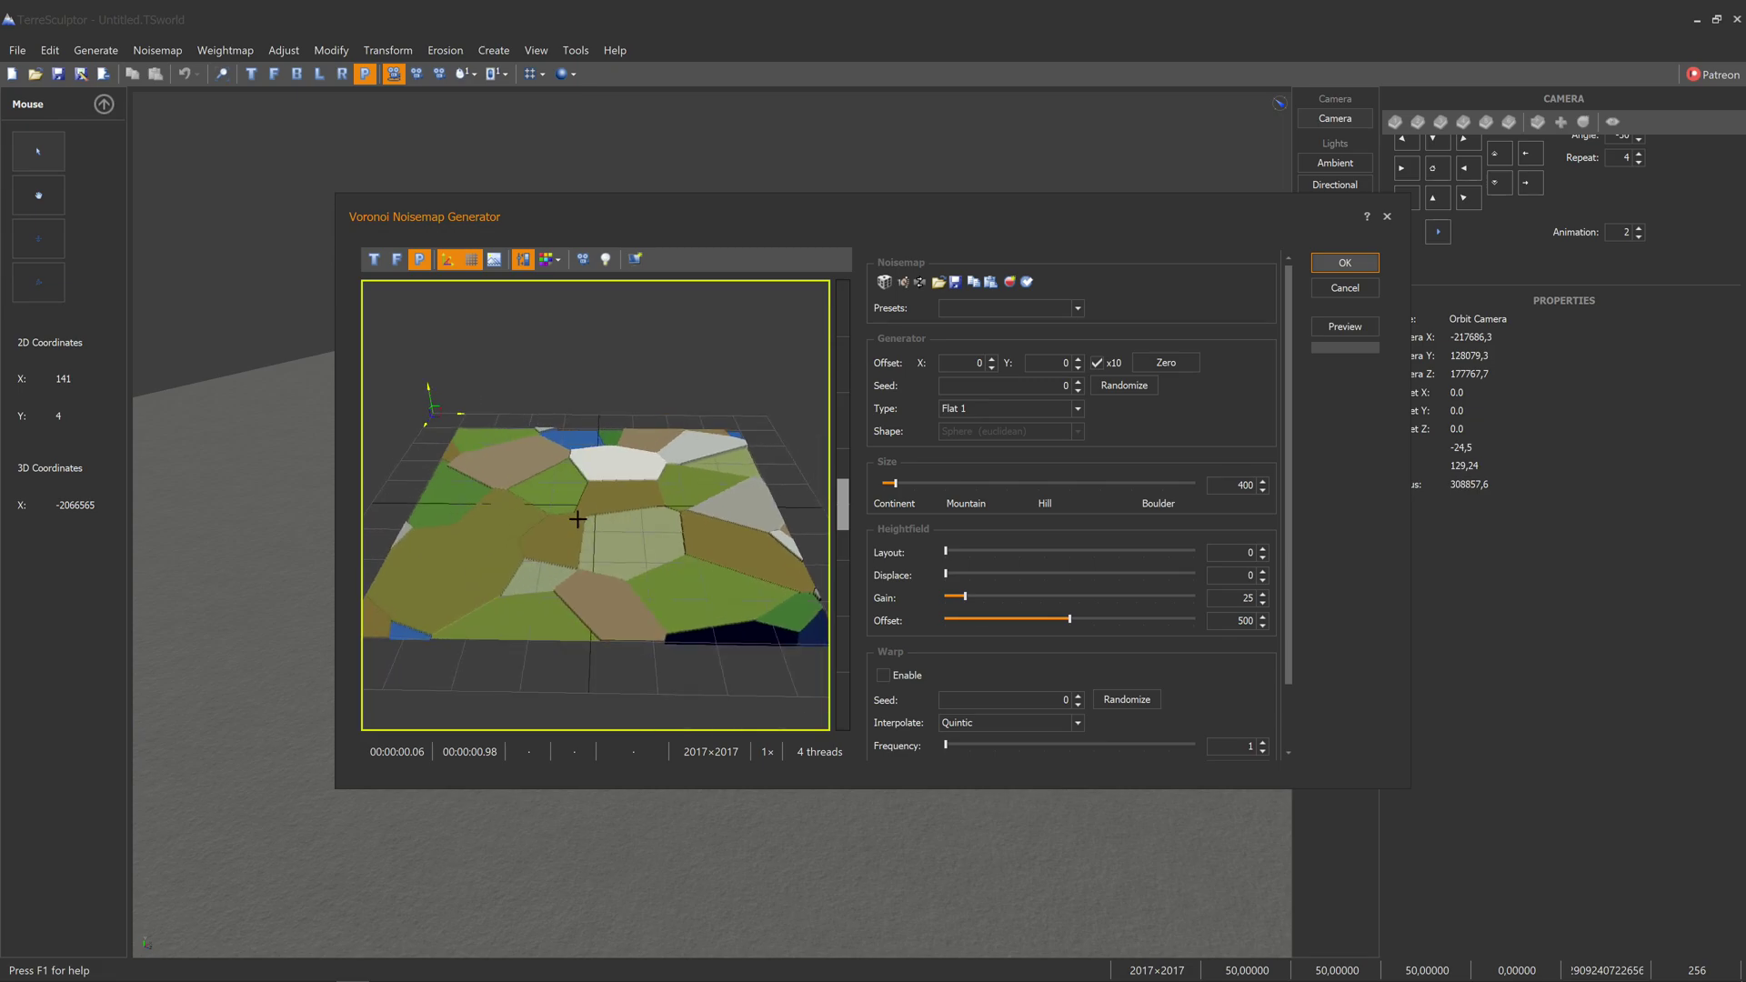
left_click_drag(562, 538, 613, 525)
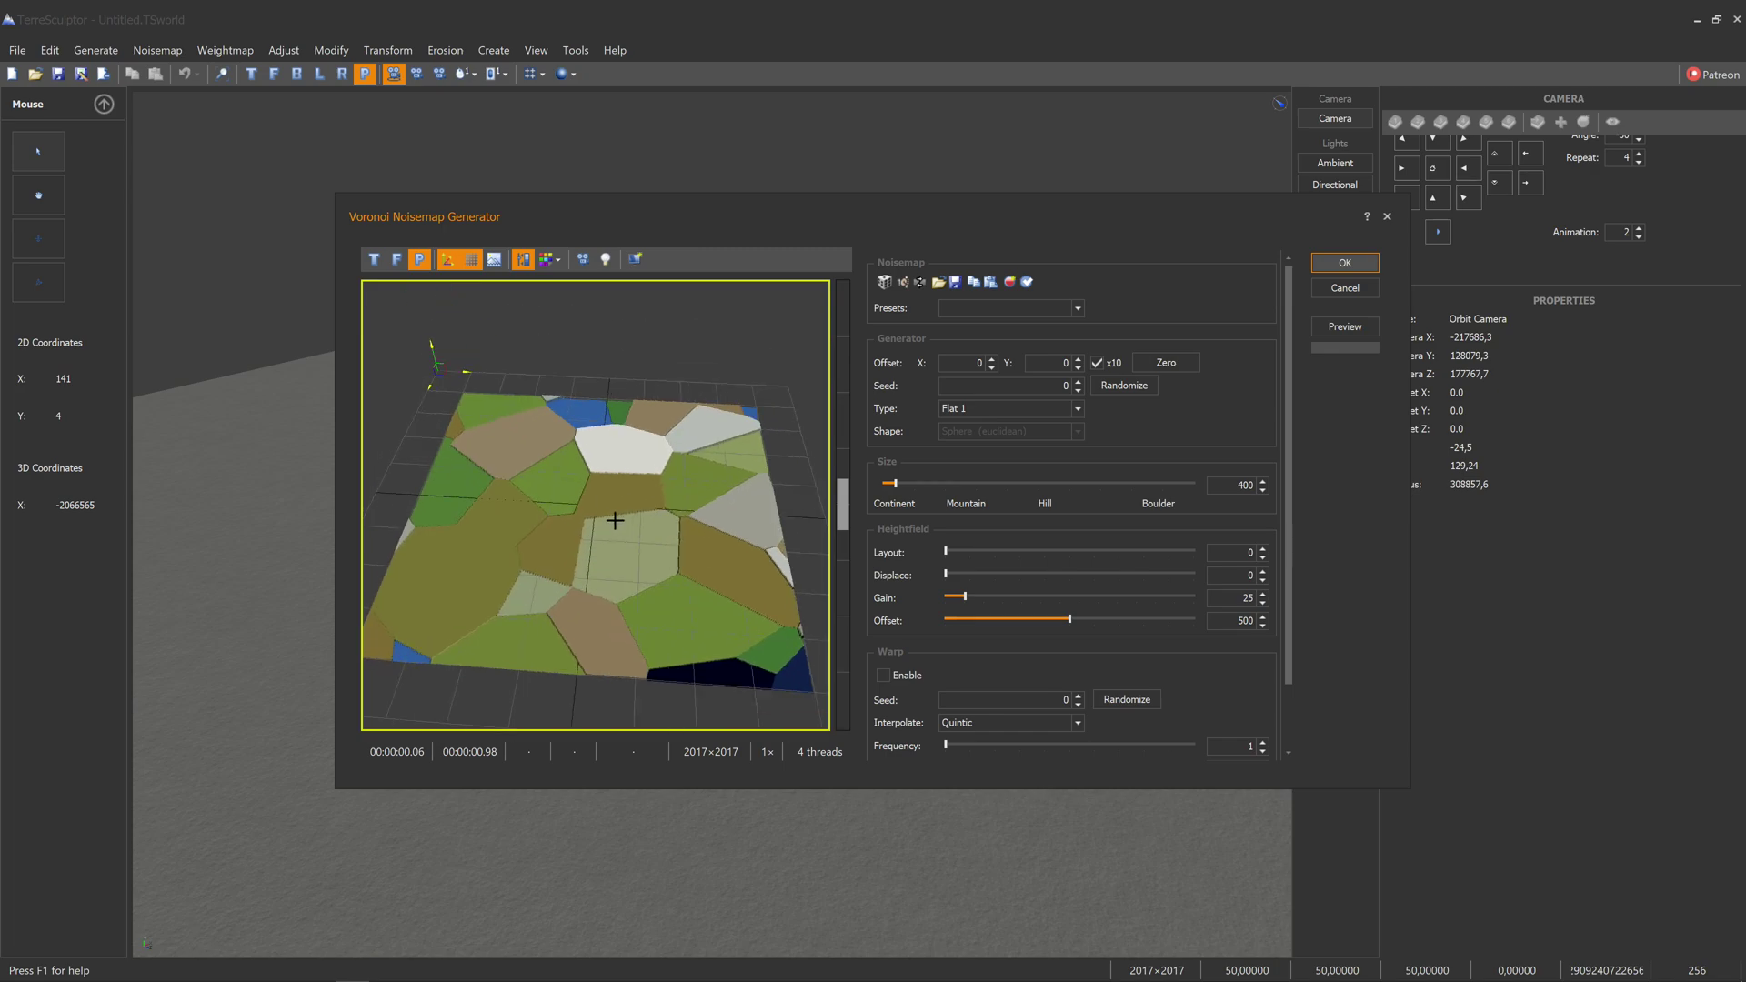
left_click(1069, 309)
left_click(960, 344)
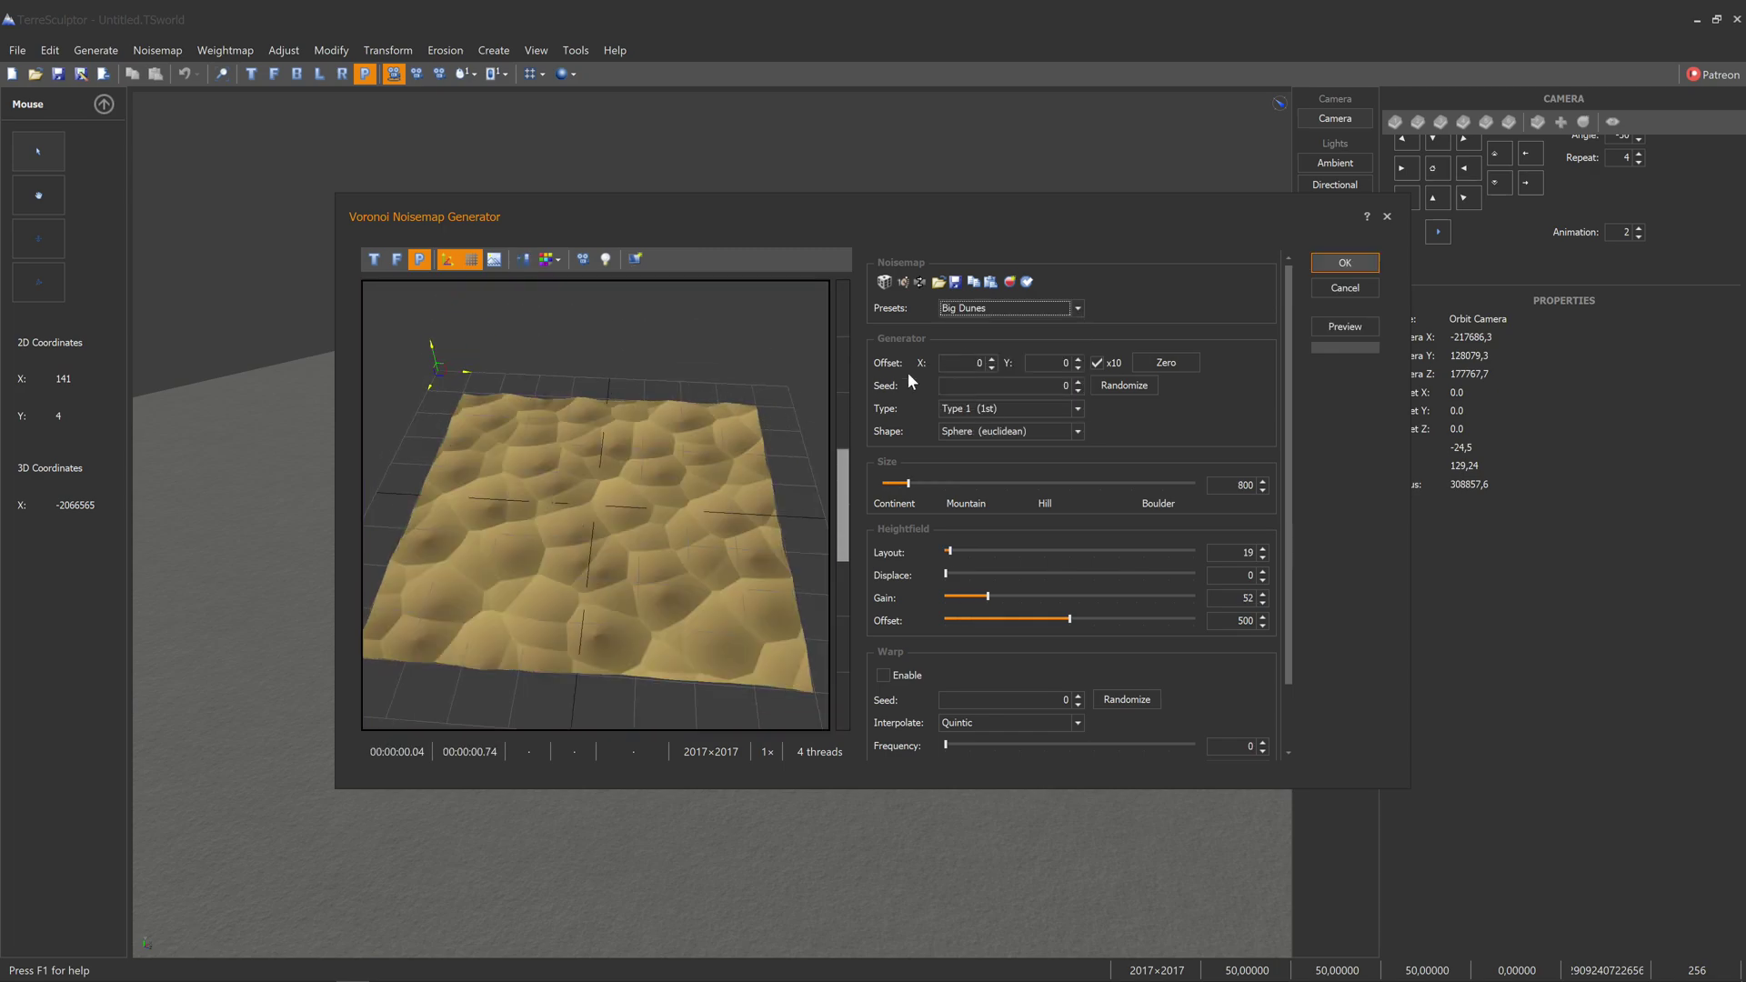
Examine the Big Dunes terrain preview up close and close the Voronoi generator without applying it.
left_click_drag(592, 530, 657, 514)
scroll(718, 527, "up", 4)
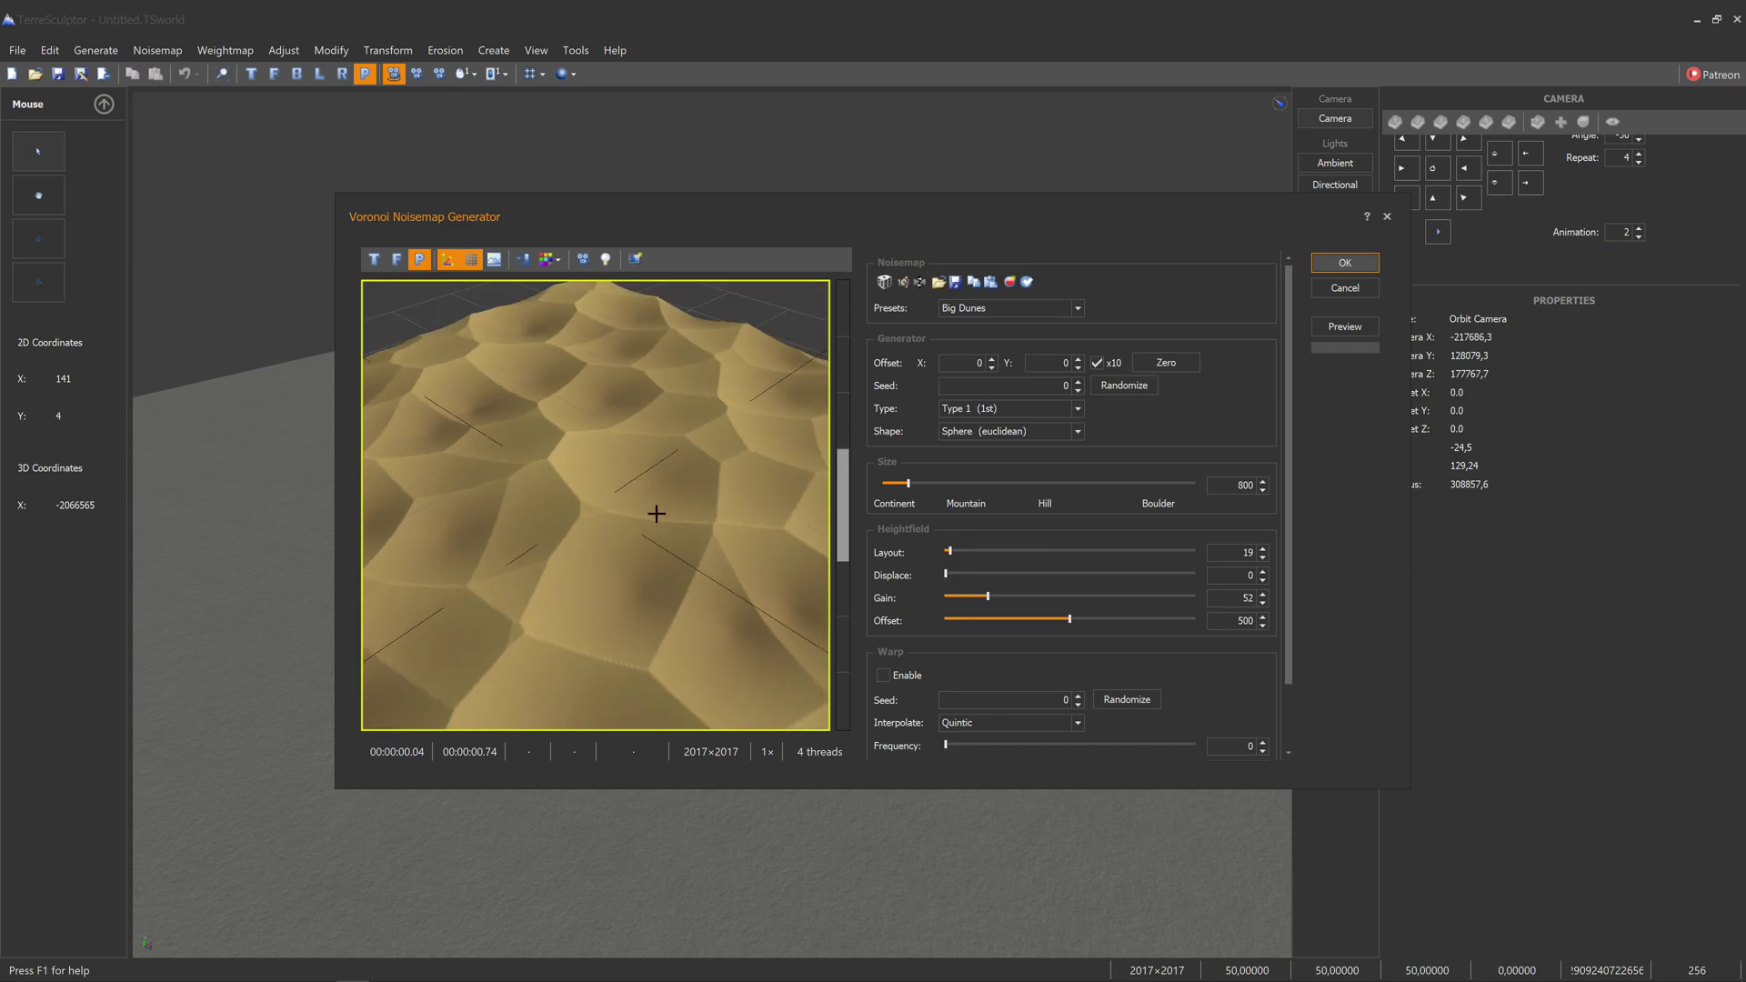
scroll(648, 516, "down", 3)
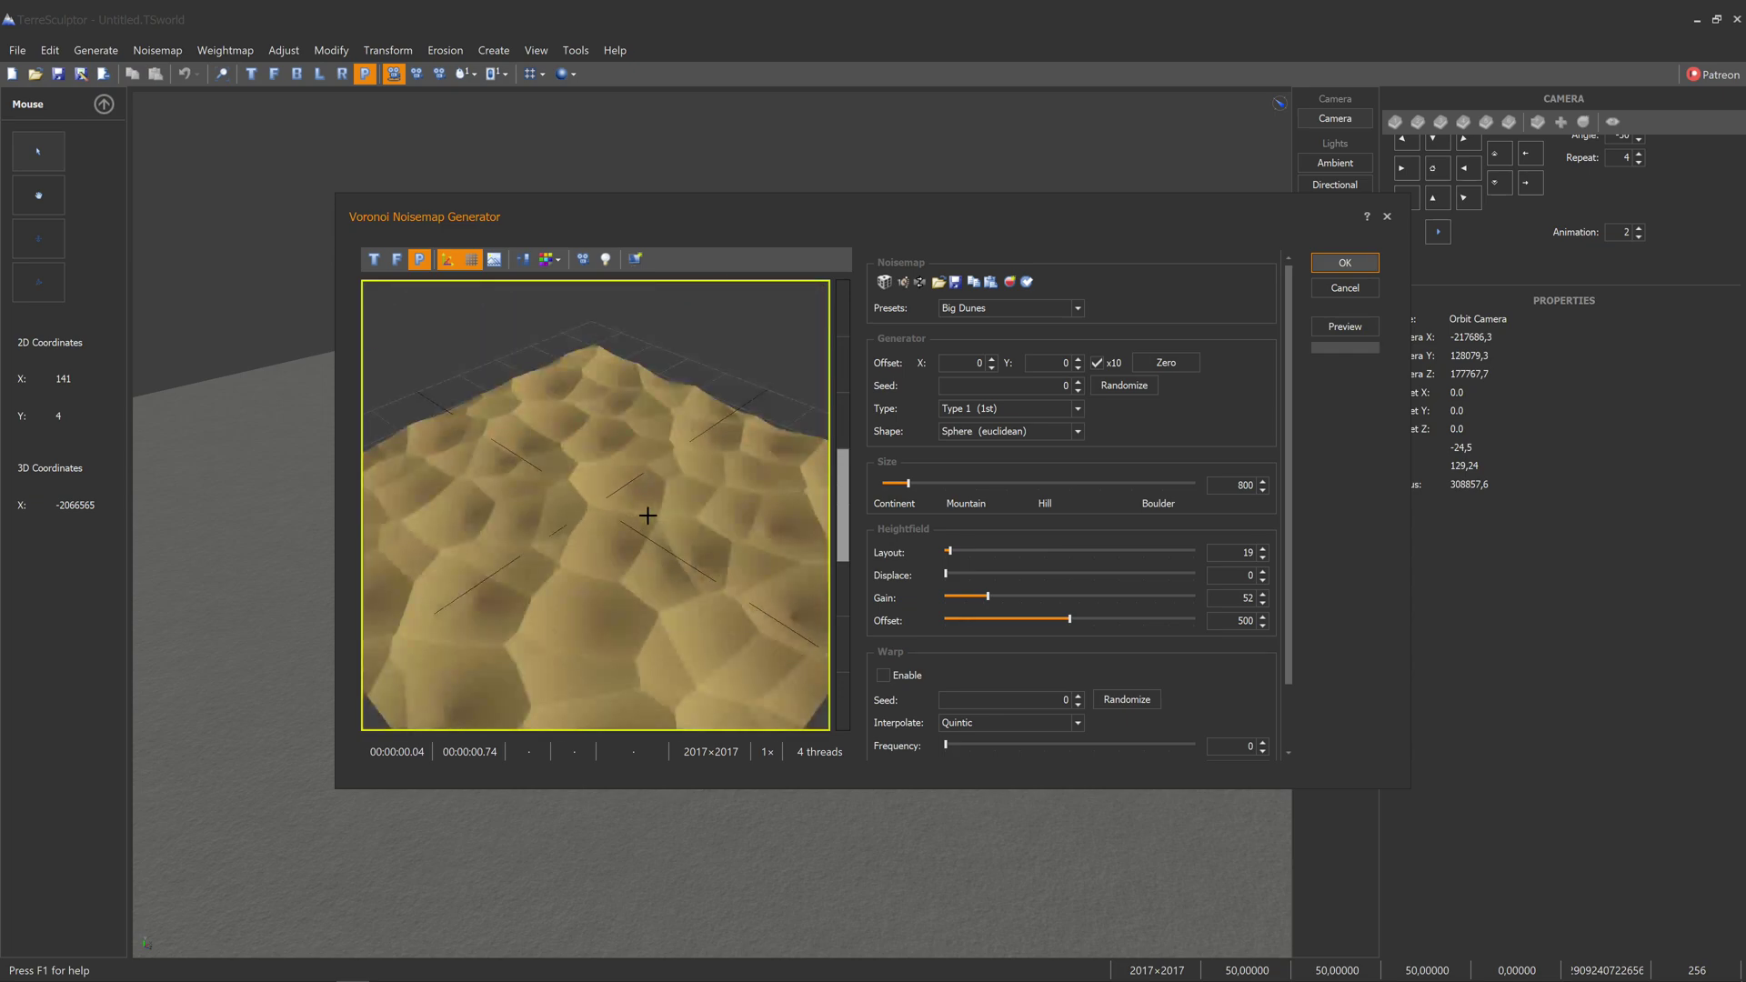
left_click(1344, 287)
Try the Islands preset in the Billow noisemap generator, inspect its preview, and discard it.
left_click(153, 50)
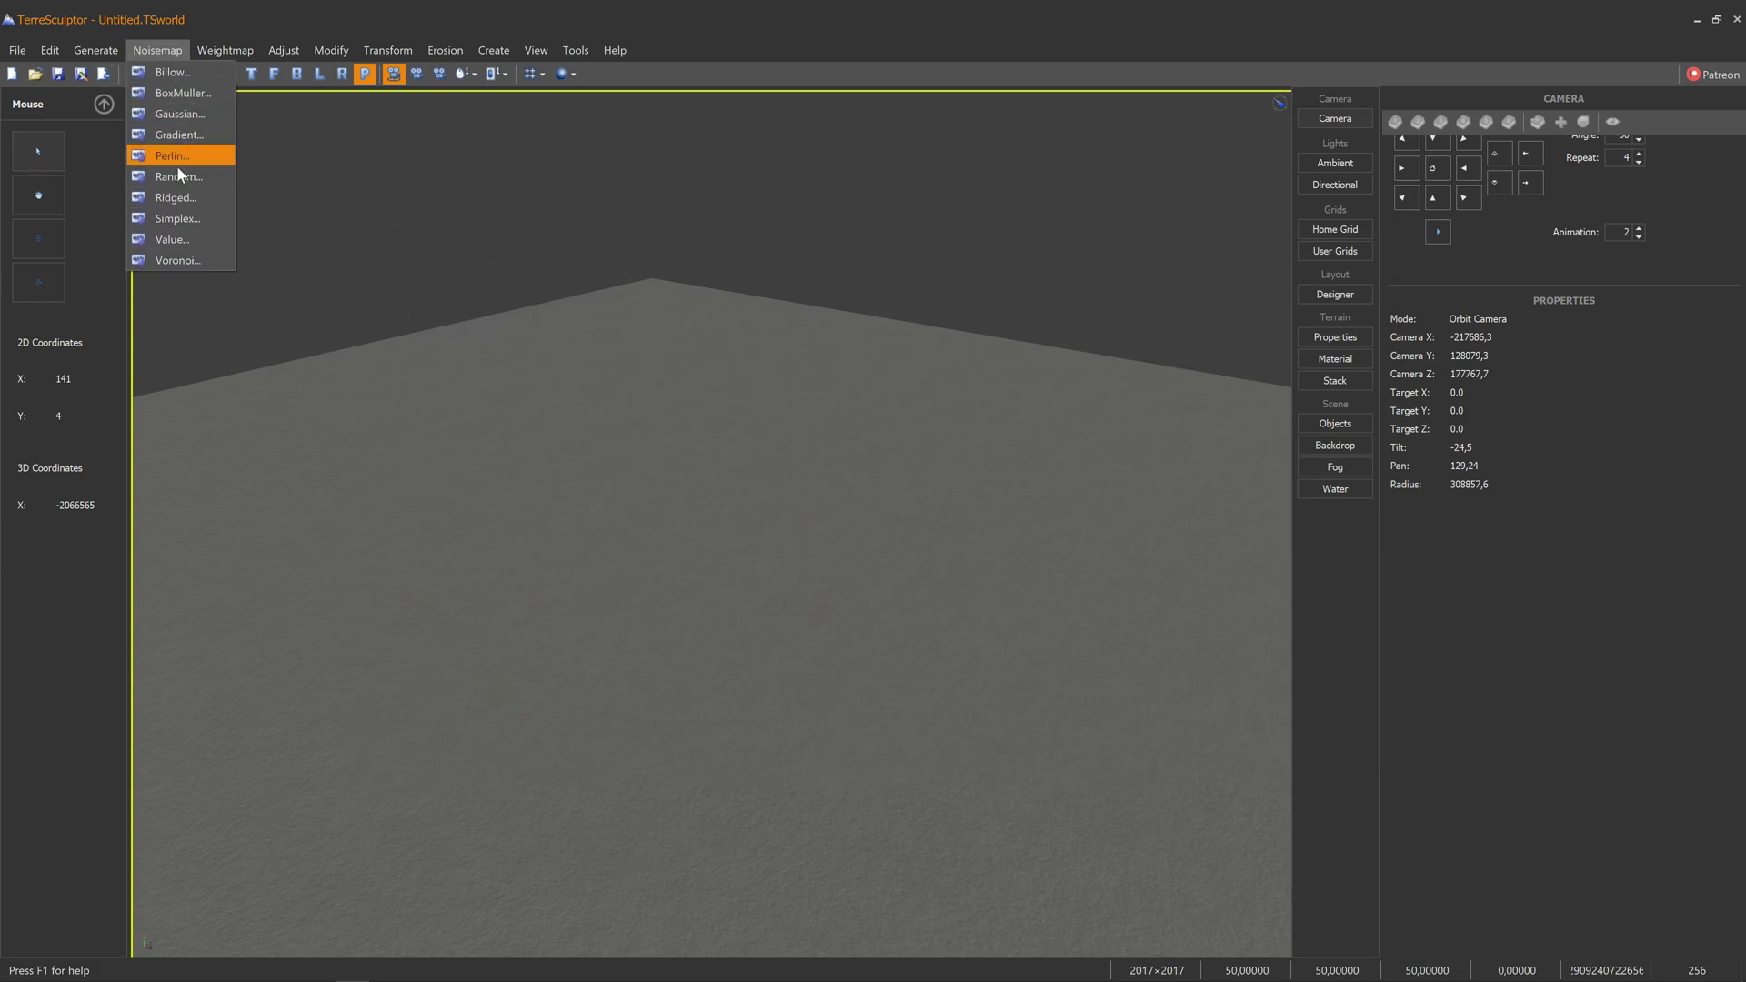
left_click(178, 71)
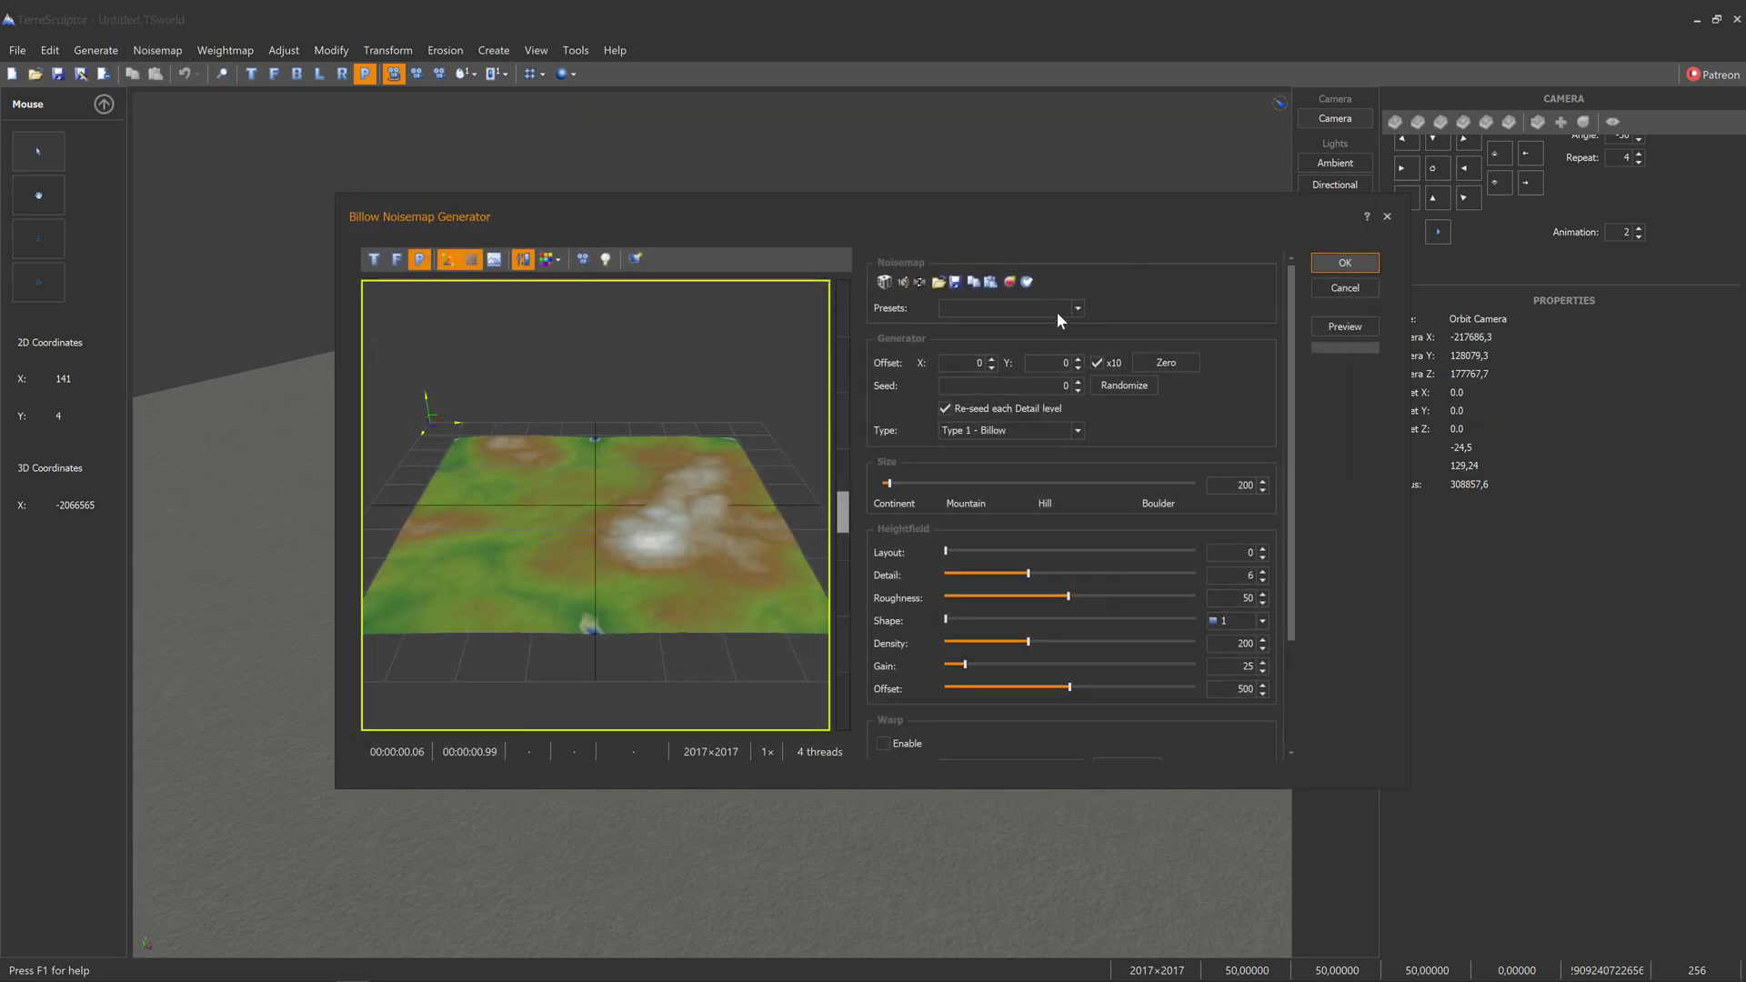
left_click(1037, 311)
left_click(992, 366)
mouse_move(647, 519)
left_mouse_down()
mouse_move(624, 538)
mouse_move(637, 526)
left_mouse_up()
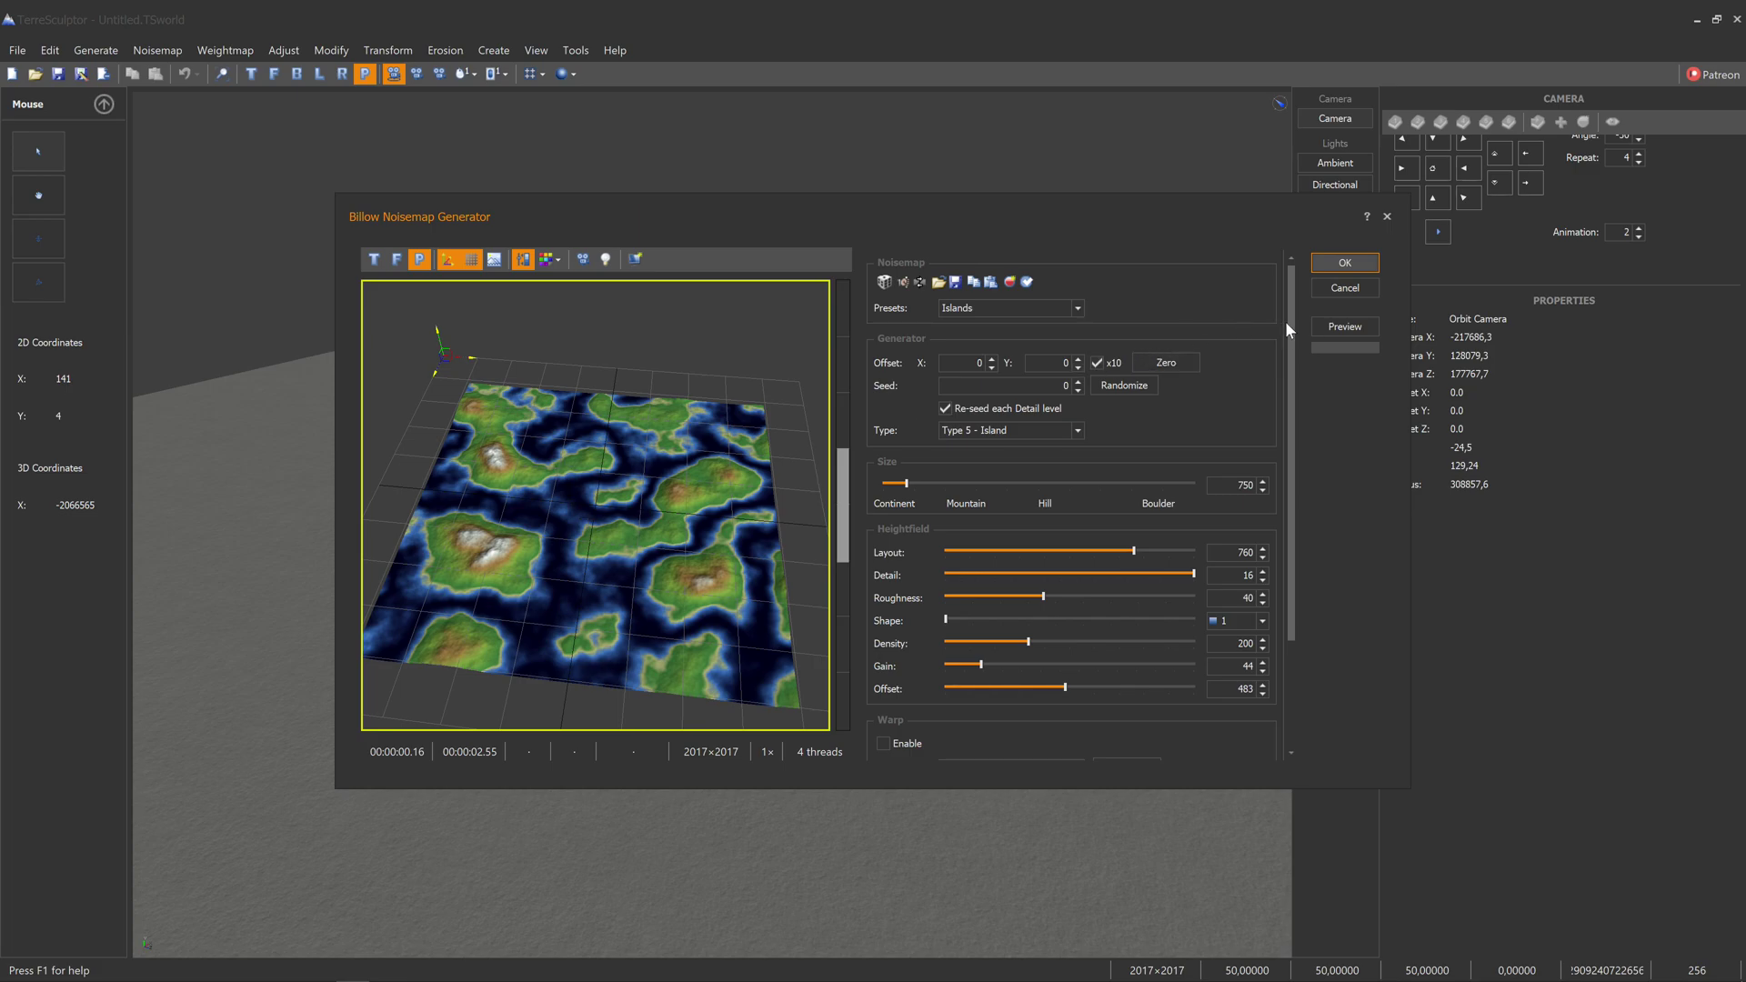
left_click(1347, 286)
left_click(173, 53)
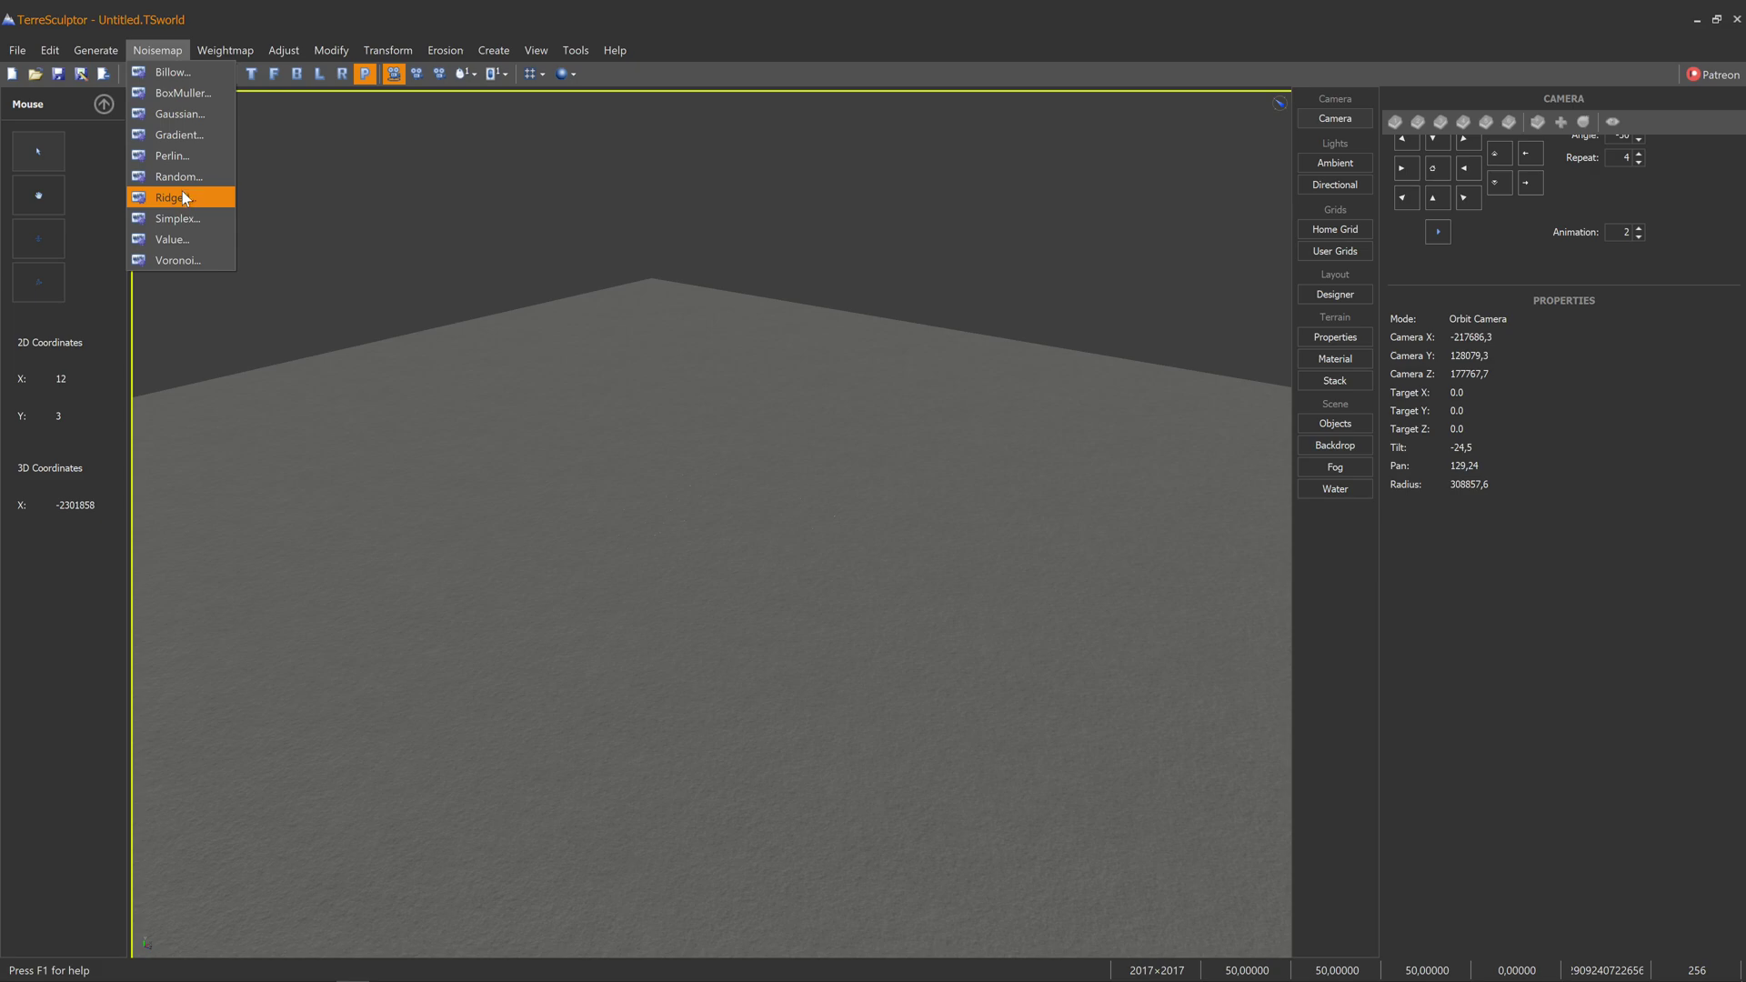
left_click(180, 136)
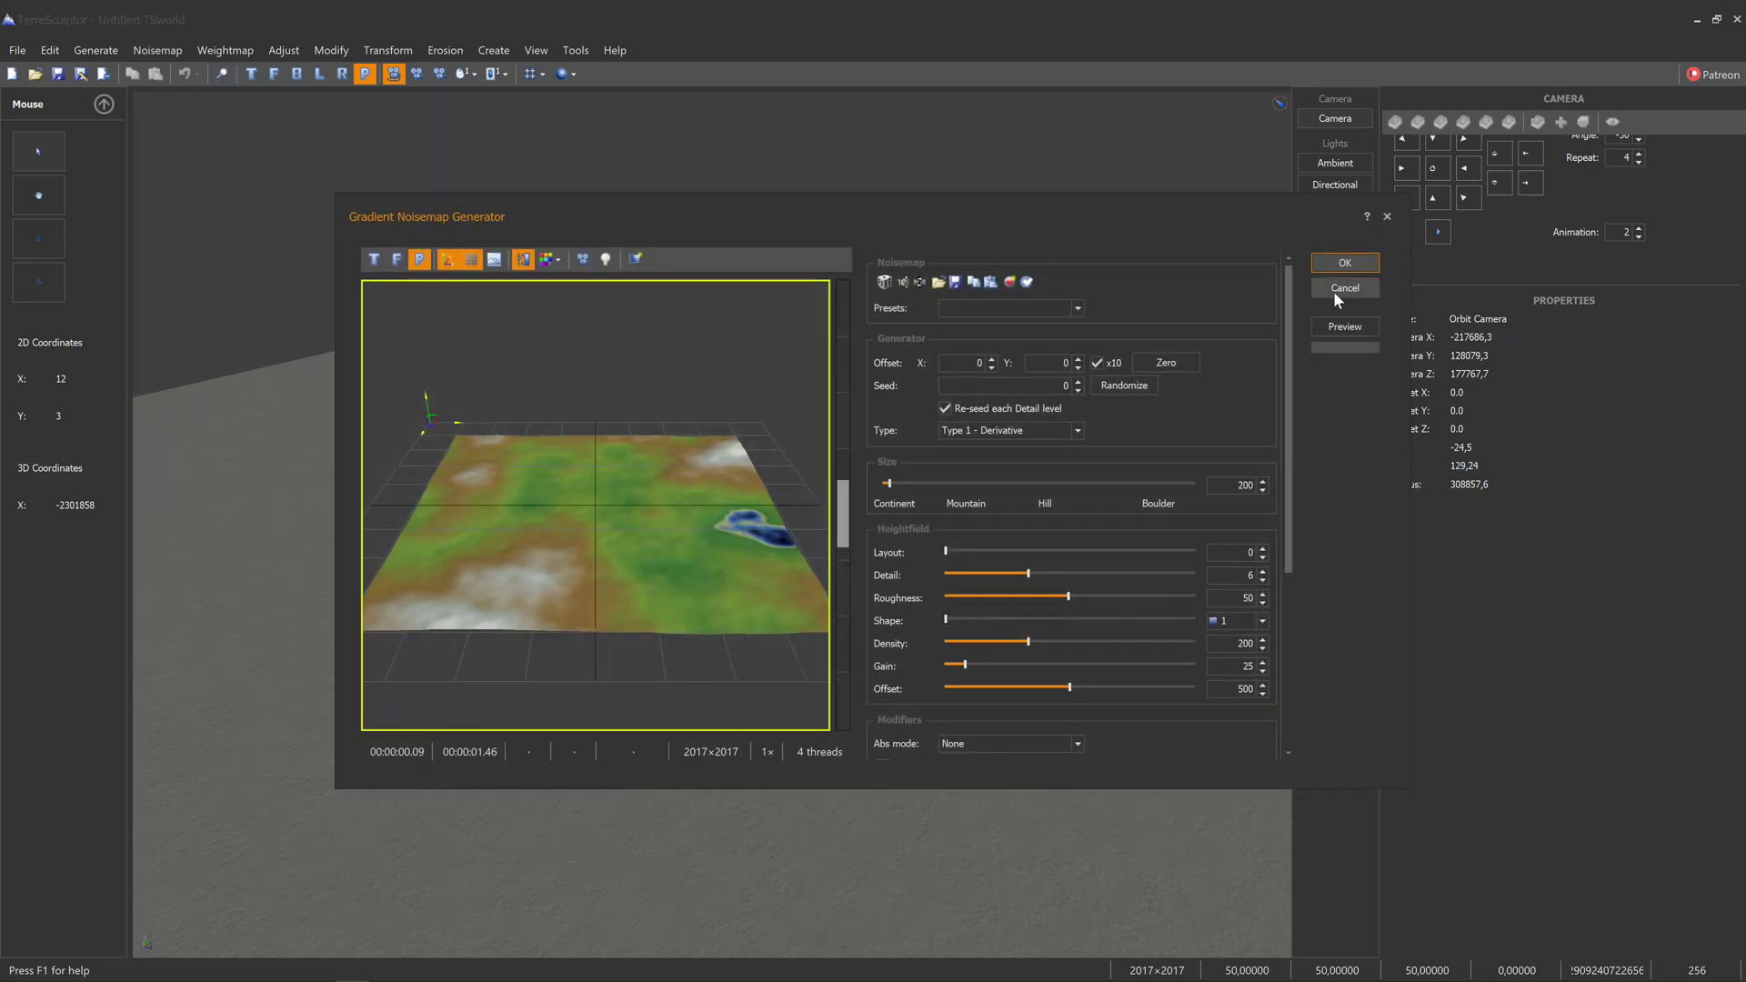
left_click(1335, 291)
Open the Perlin noisemap generator.
left_click(167, 53)
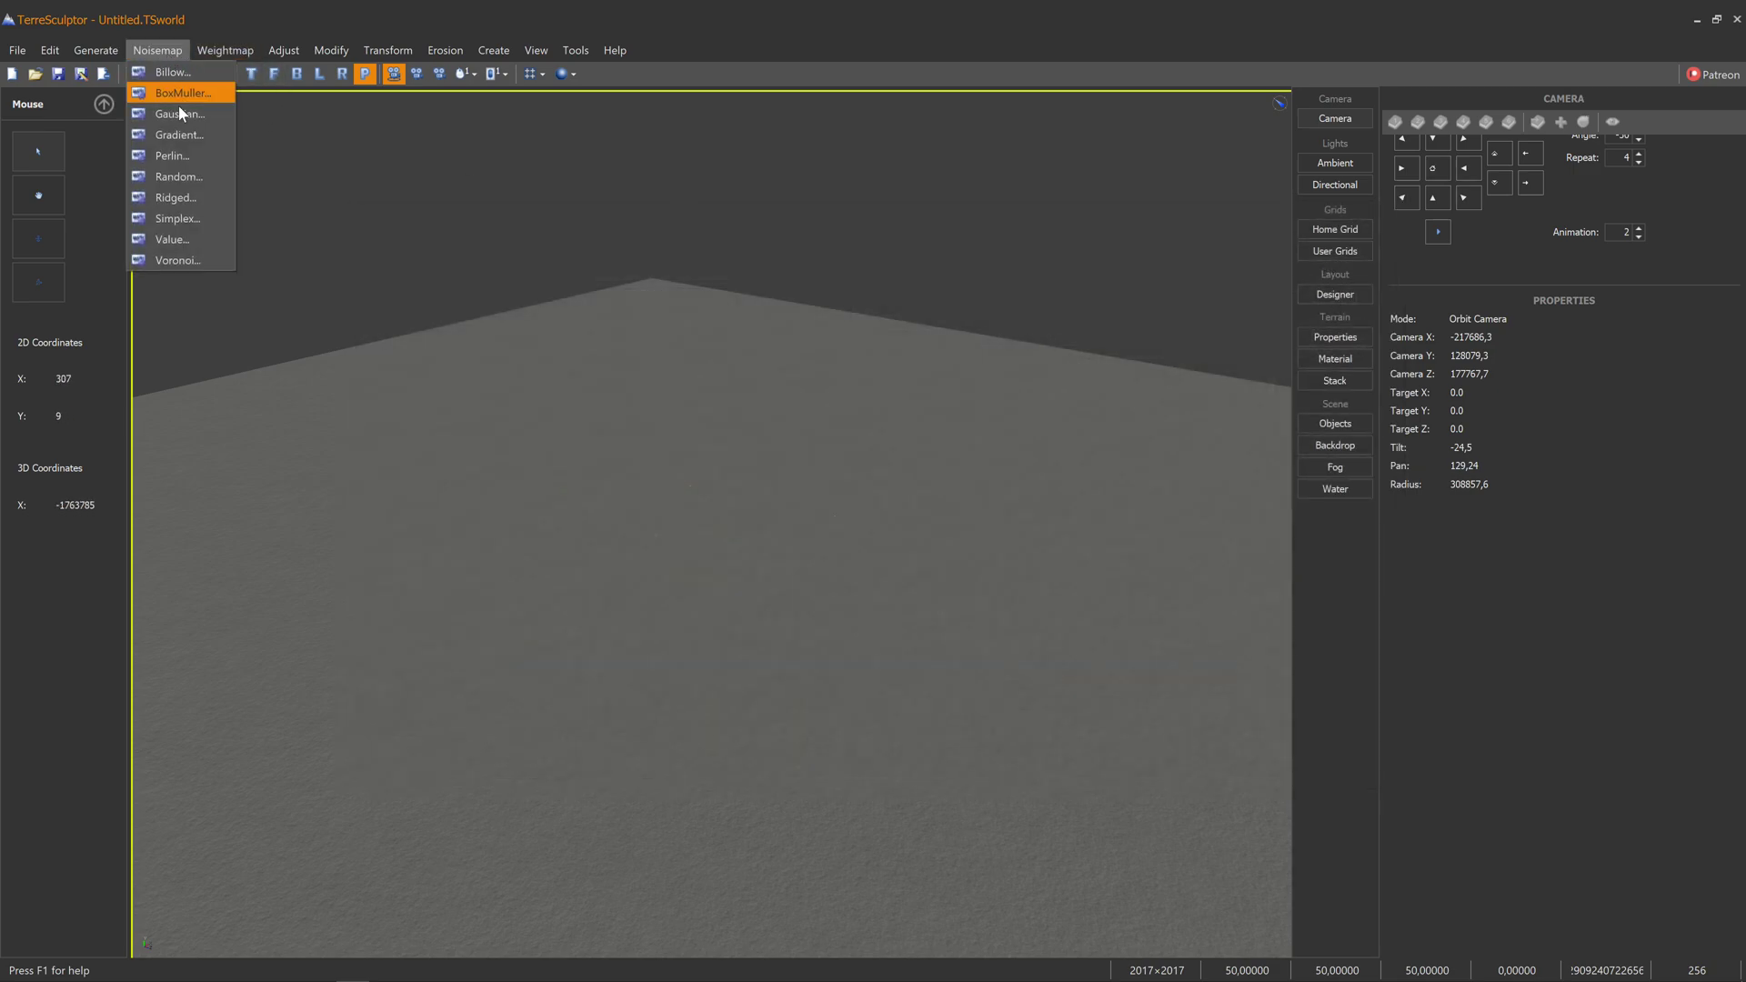
left_click(169, 155)
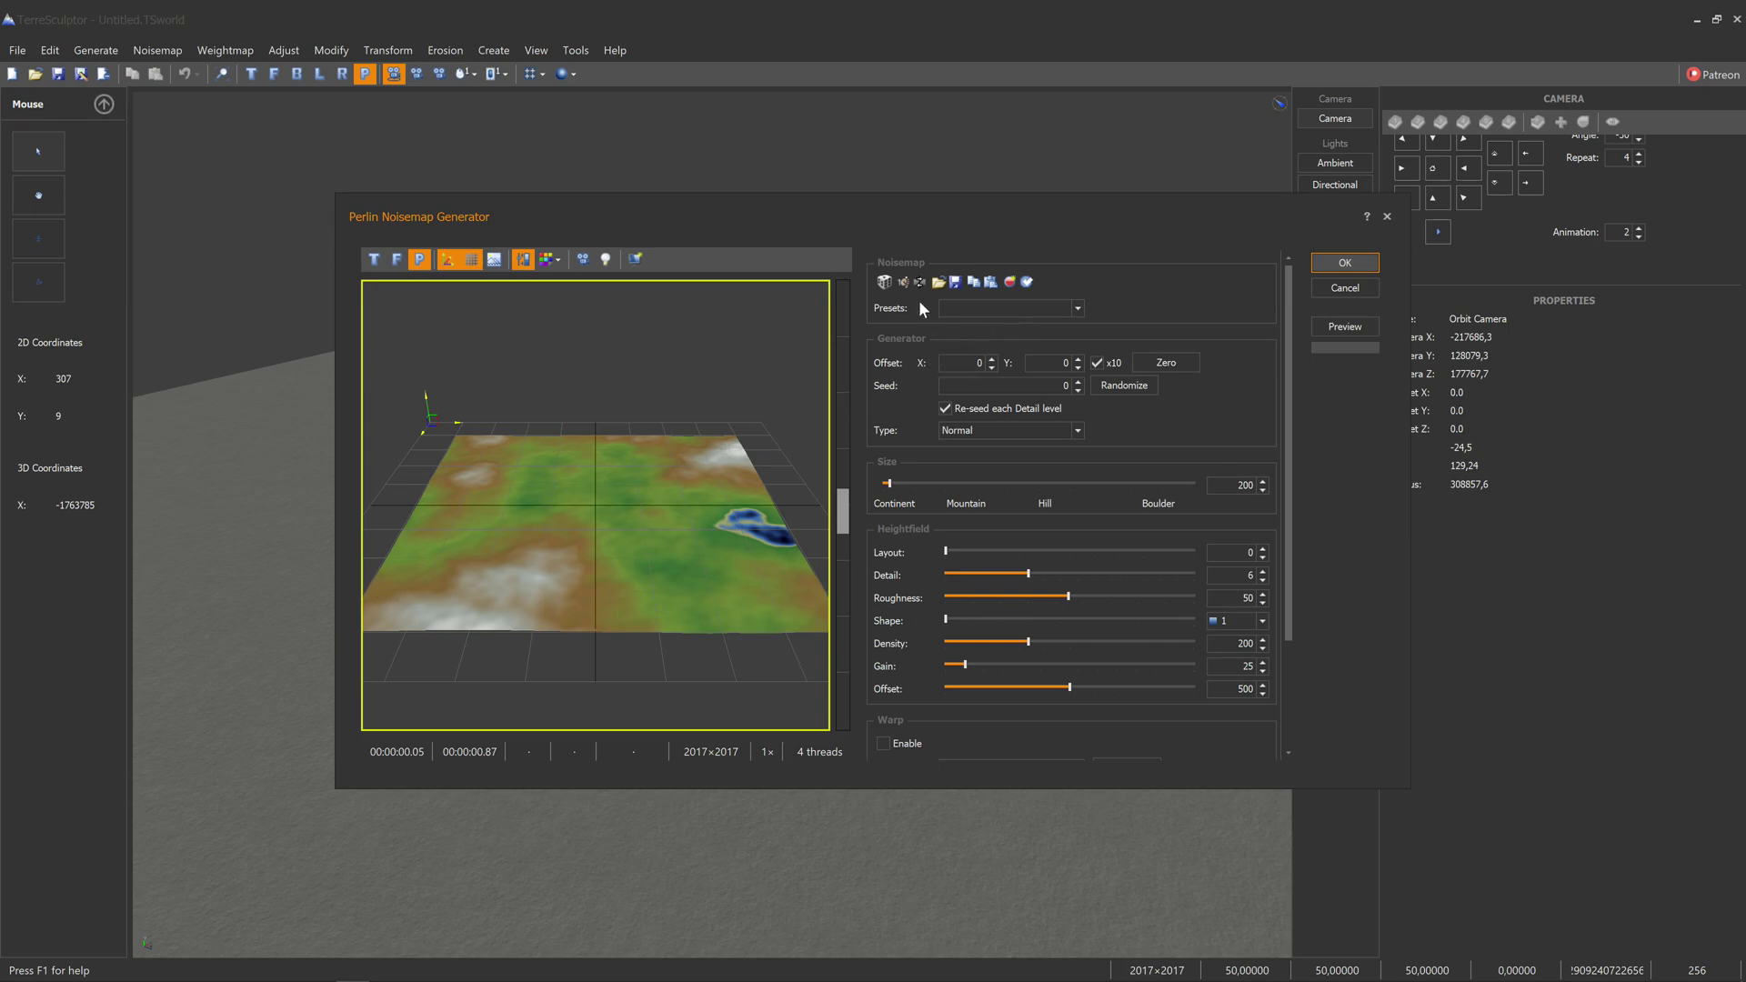
Switch to the browser and examine the Perlin noisemap parameter descriptions in the TerreSculptor Reference Manual.
key("alt+Tab")
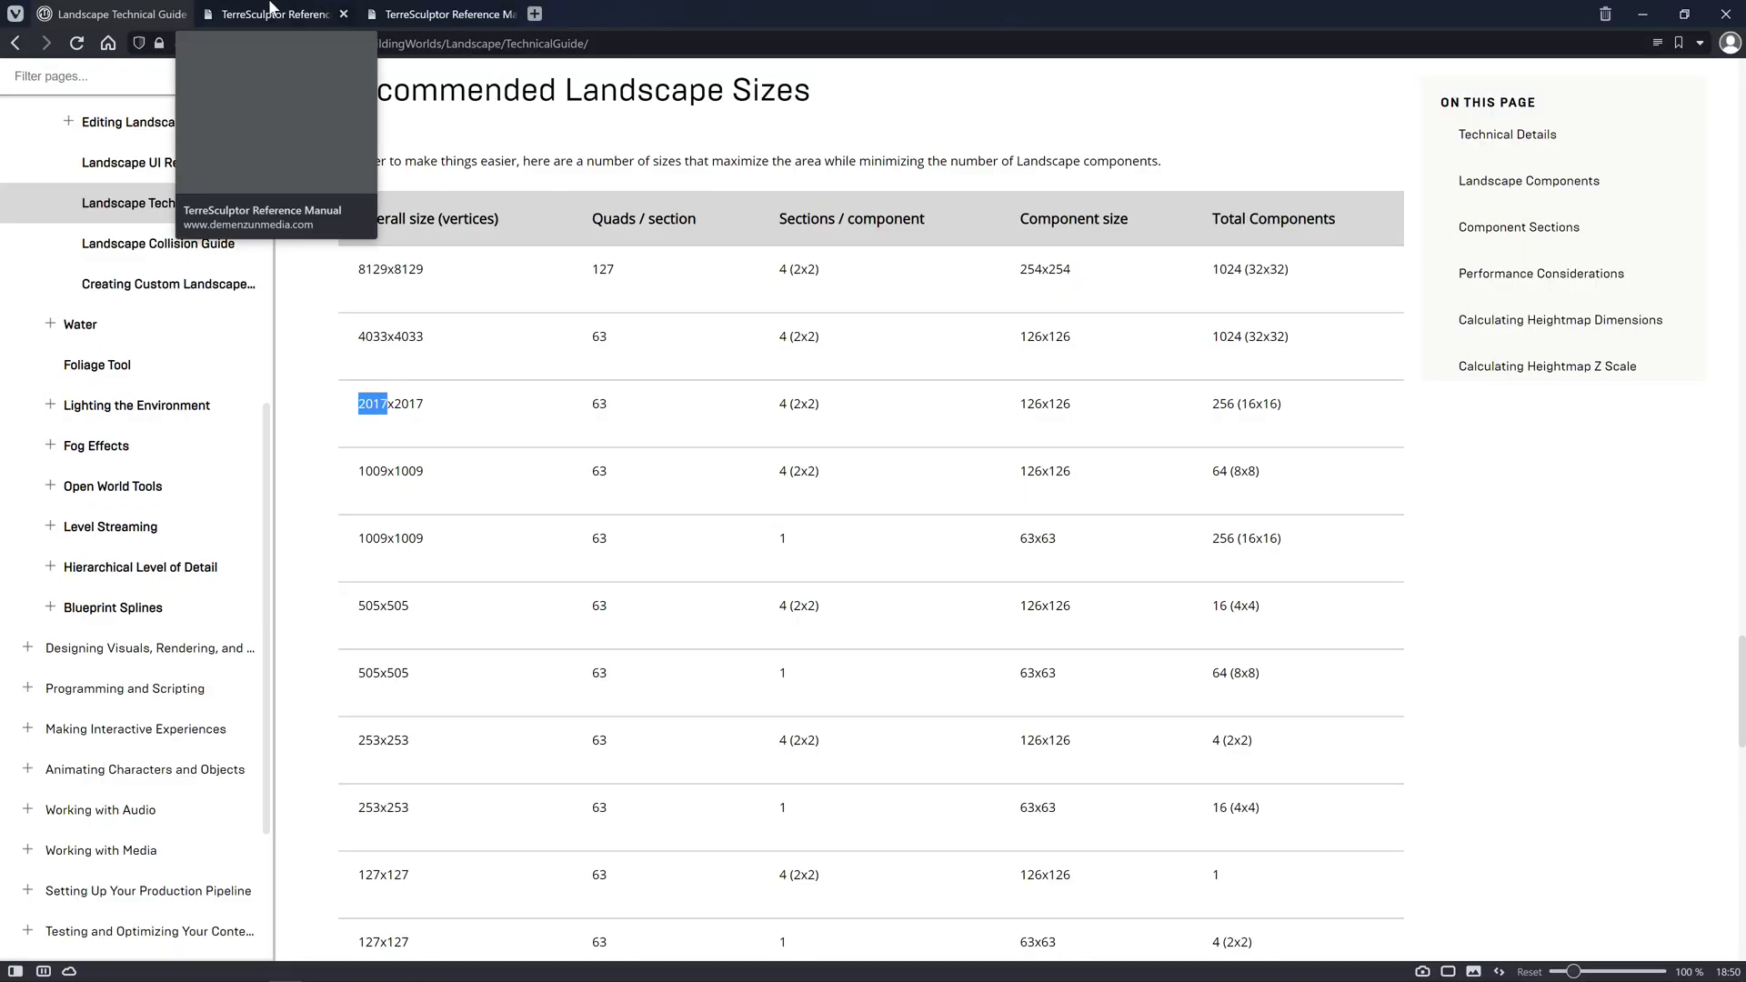
left_click(273, 13)
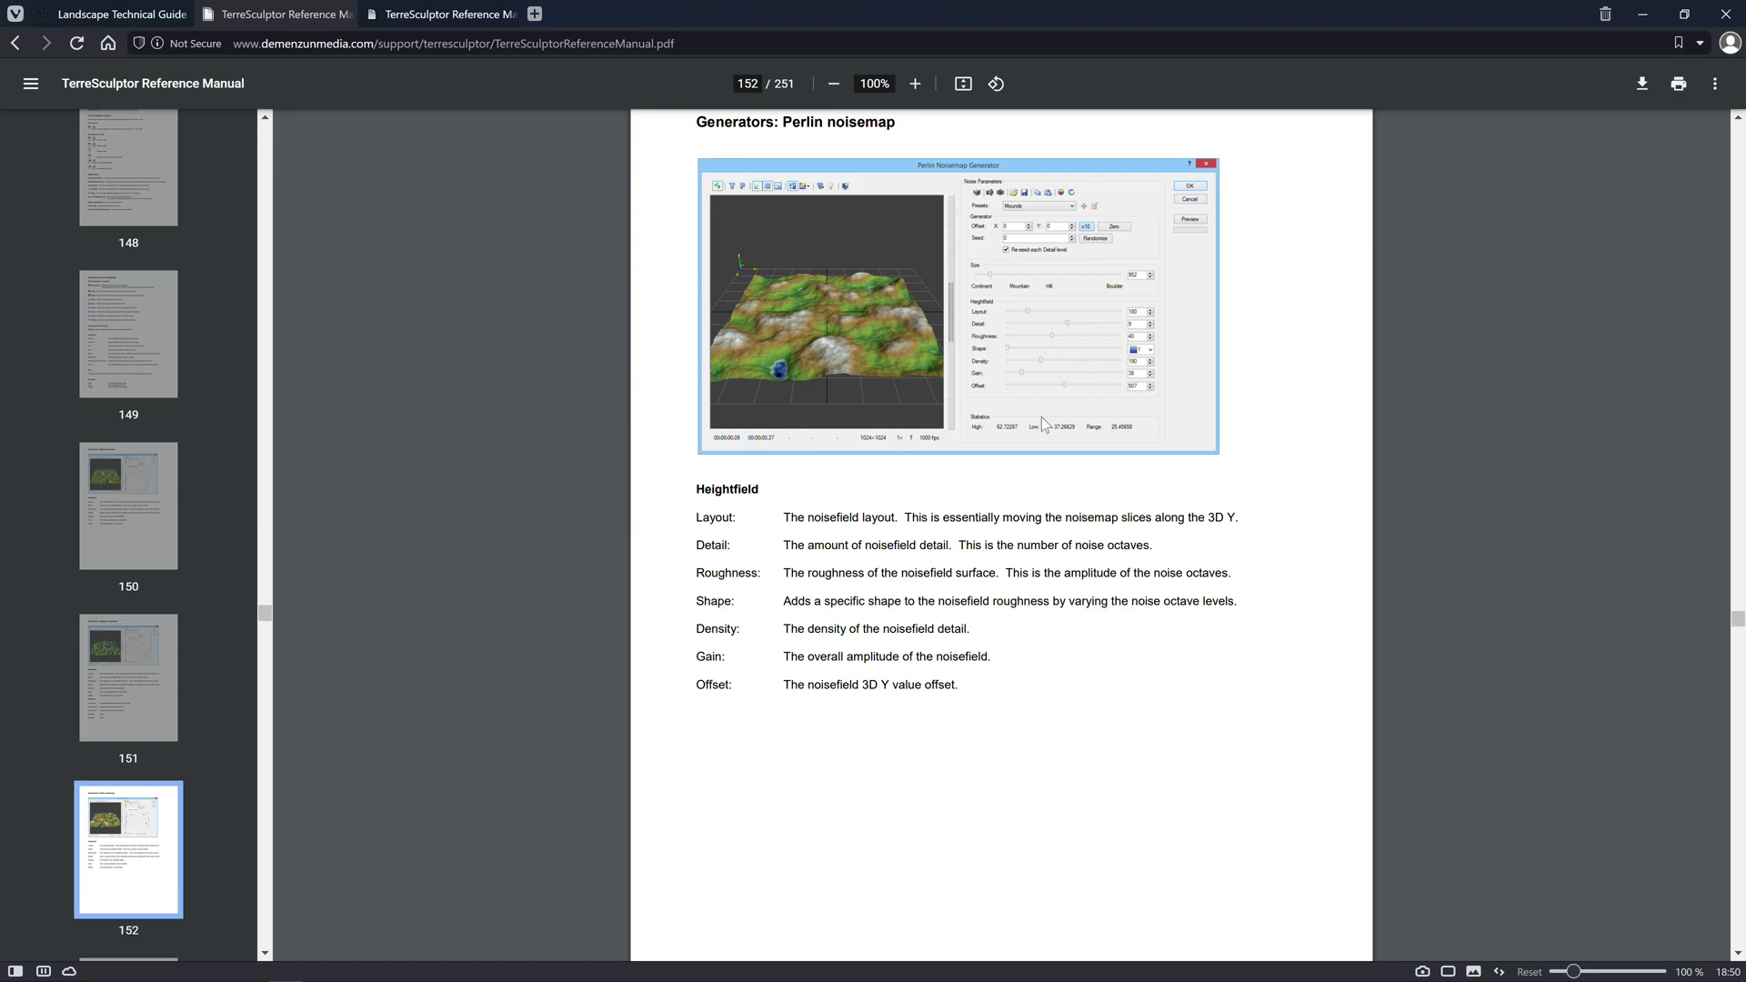
scroll(1019, 575, "up", 5)
scroll(1020, 575, "up", 6)
scroll(821, 482, "down", 9)
scroll(947, 532, "down", 3)
scroll(947, 532, "up", 2)
scroll(947, 531, "down", 4)
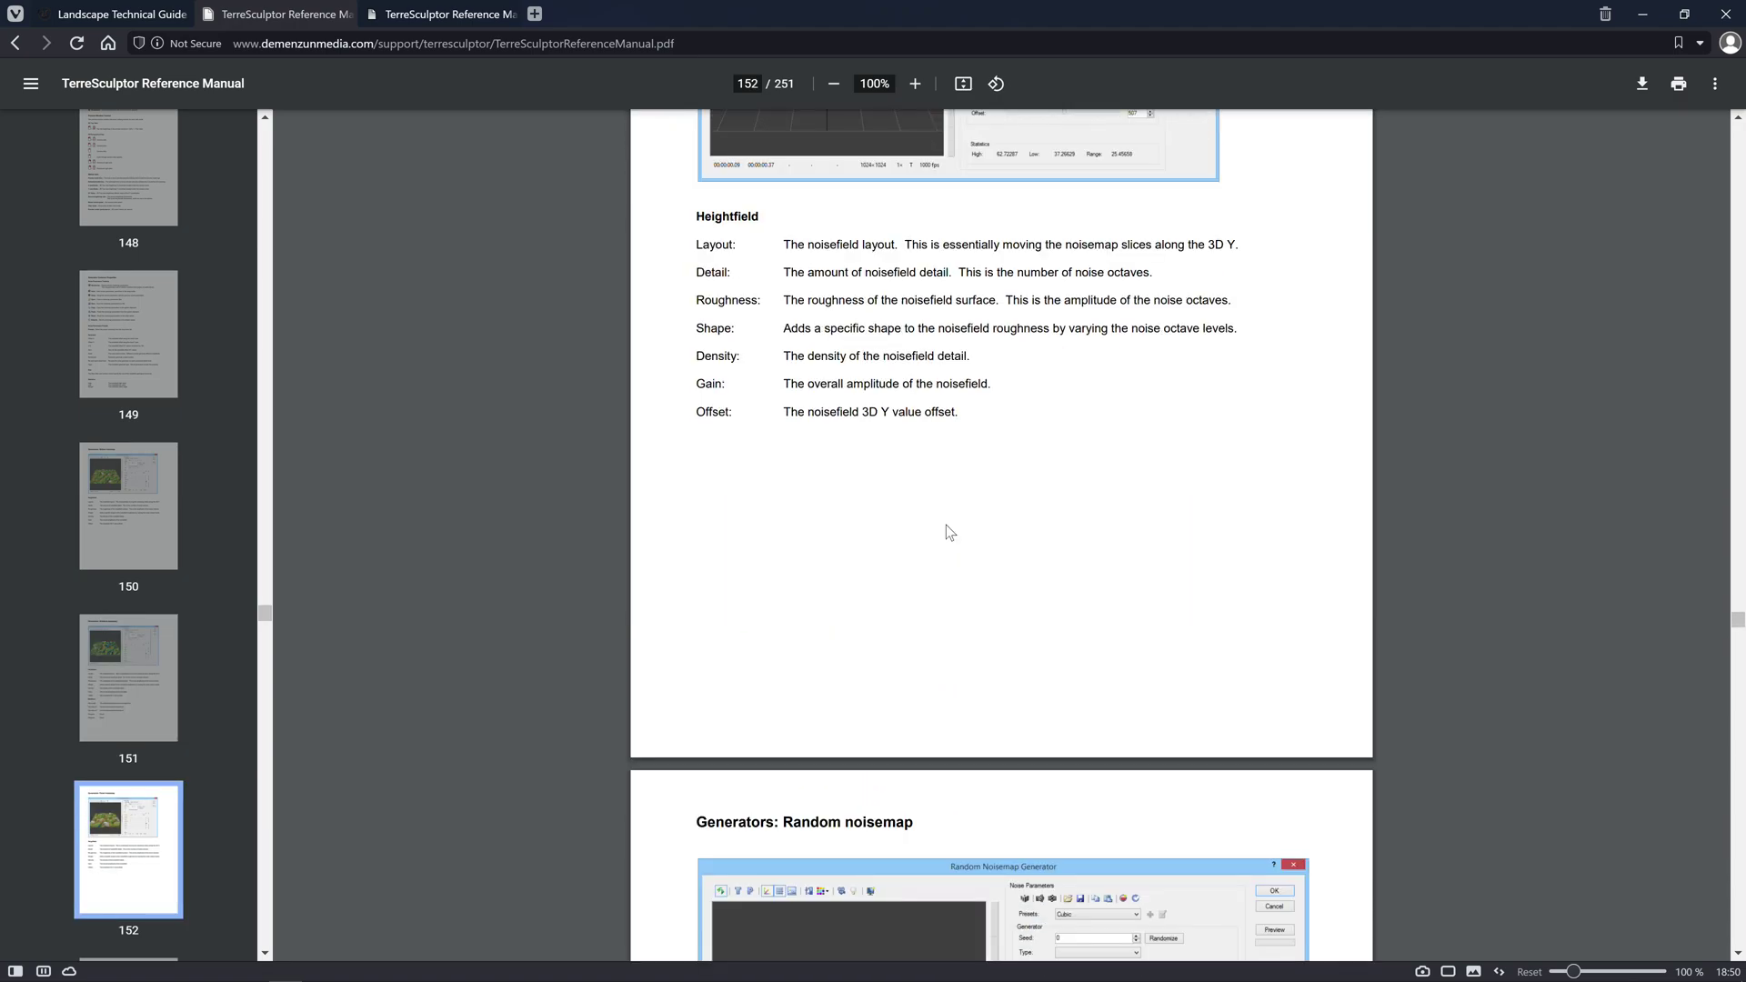
scroll(943, 530, "up", 3)
Switch back to TerreSculptor and load the Default preset in the Perlin noisemap generator.
key("alt+Tab")
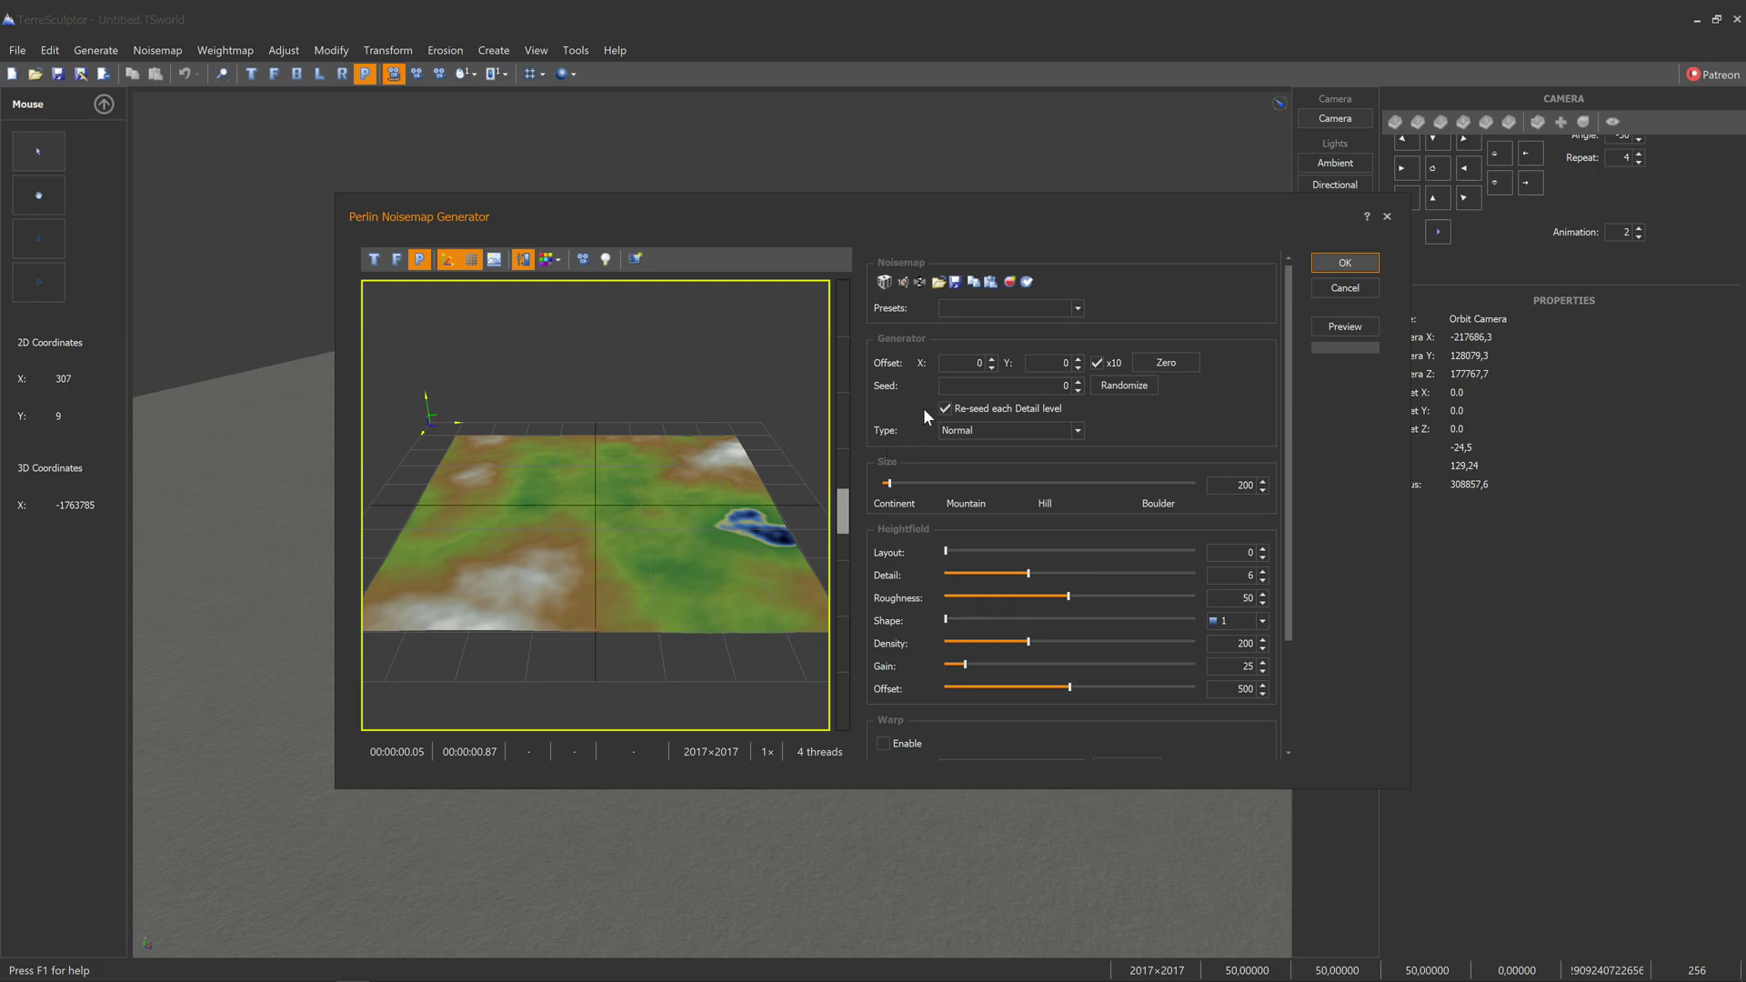
left_click(1042, 313)
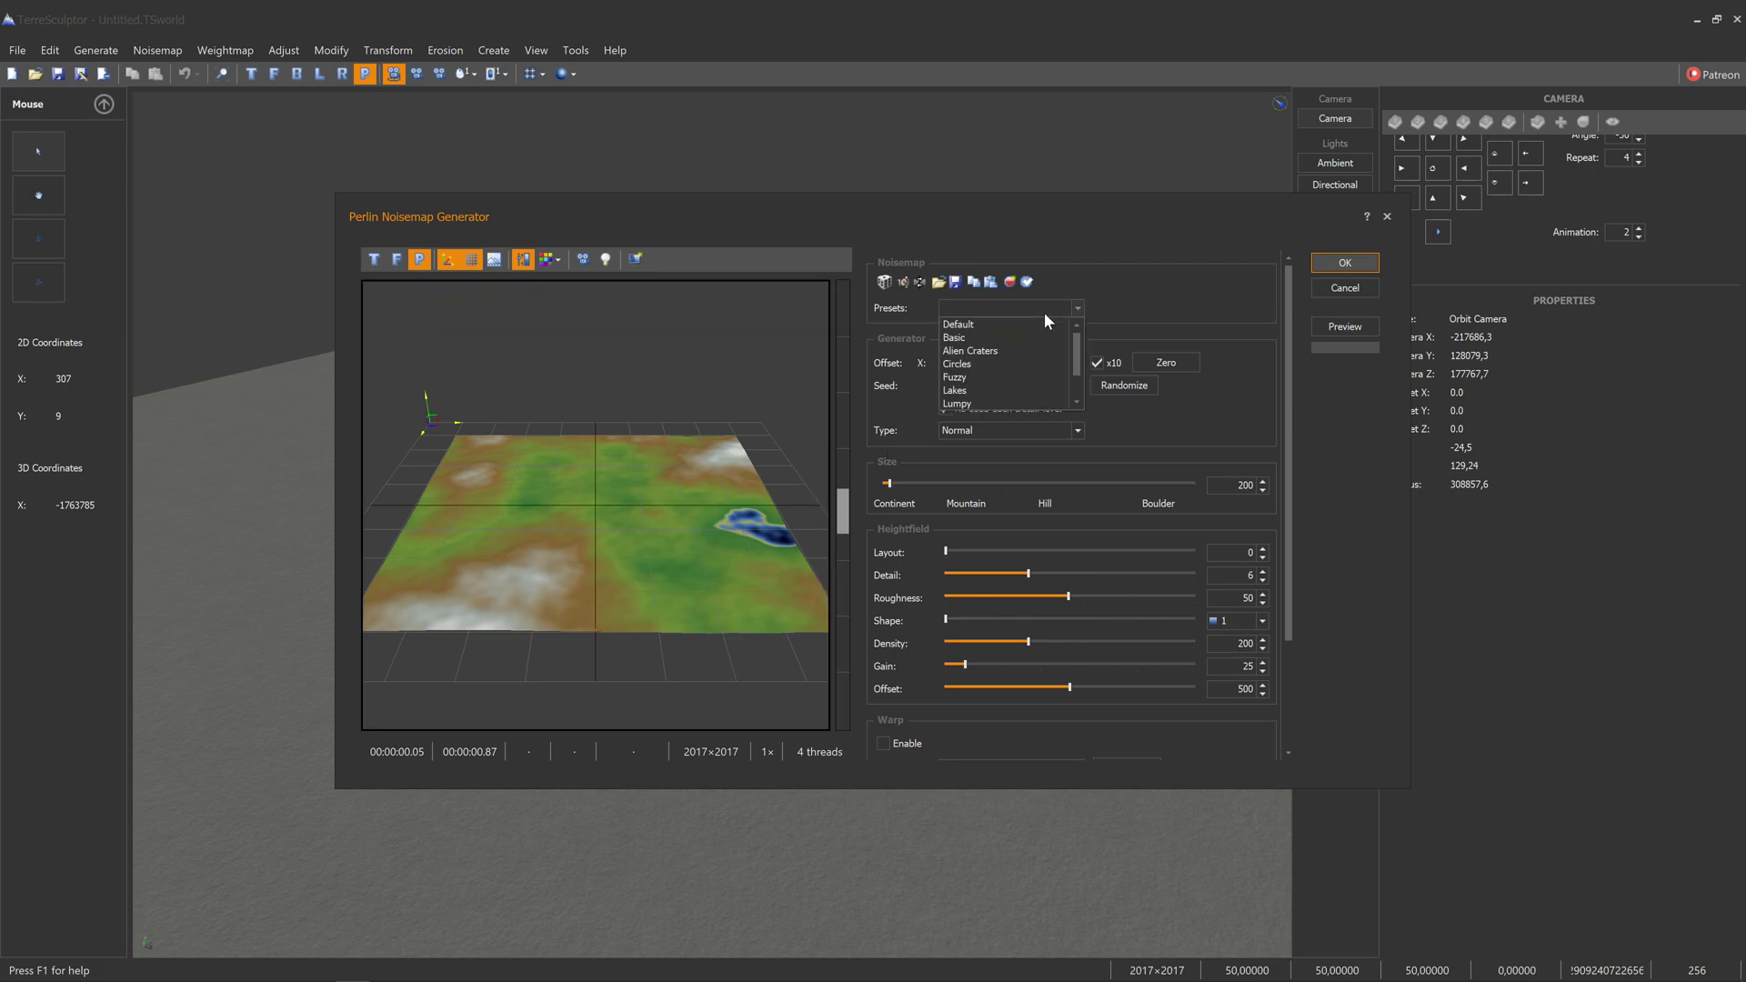
left_click(1025, 324)
left_click_drag(640, 506, 598, 521)
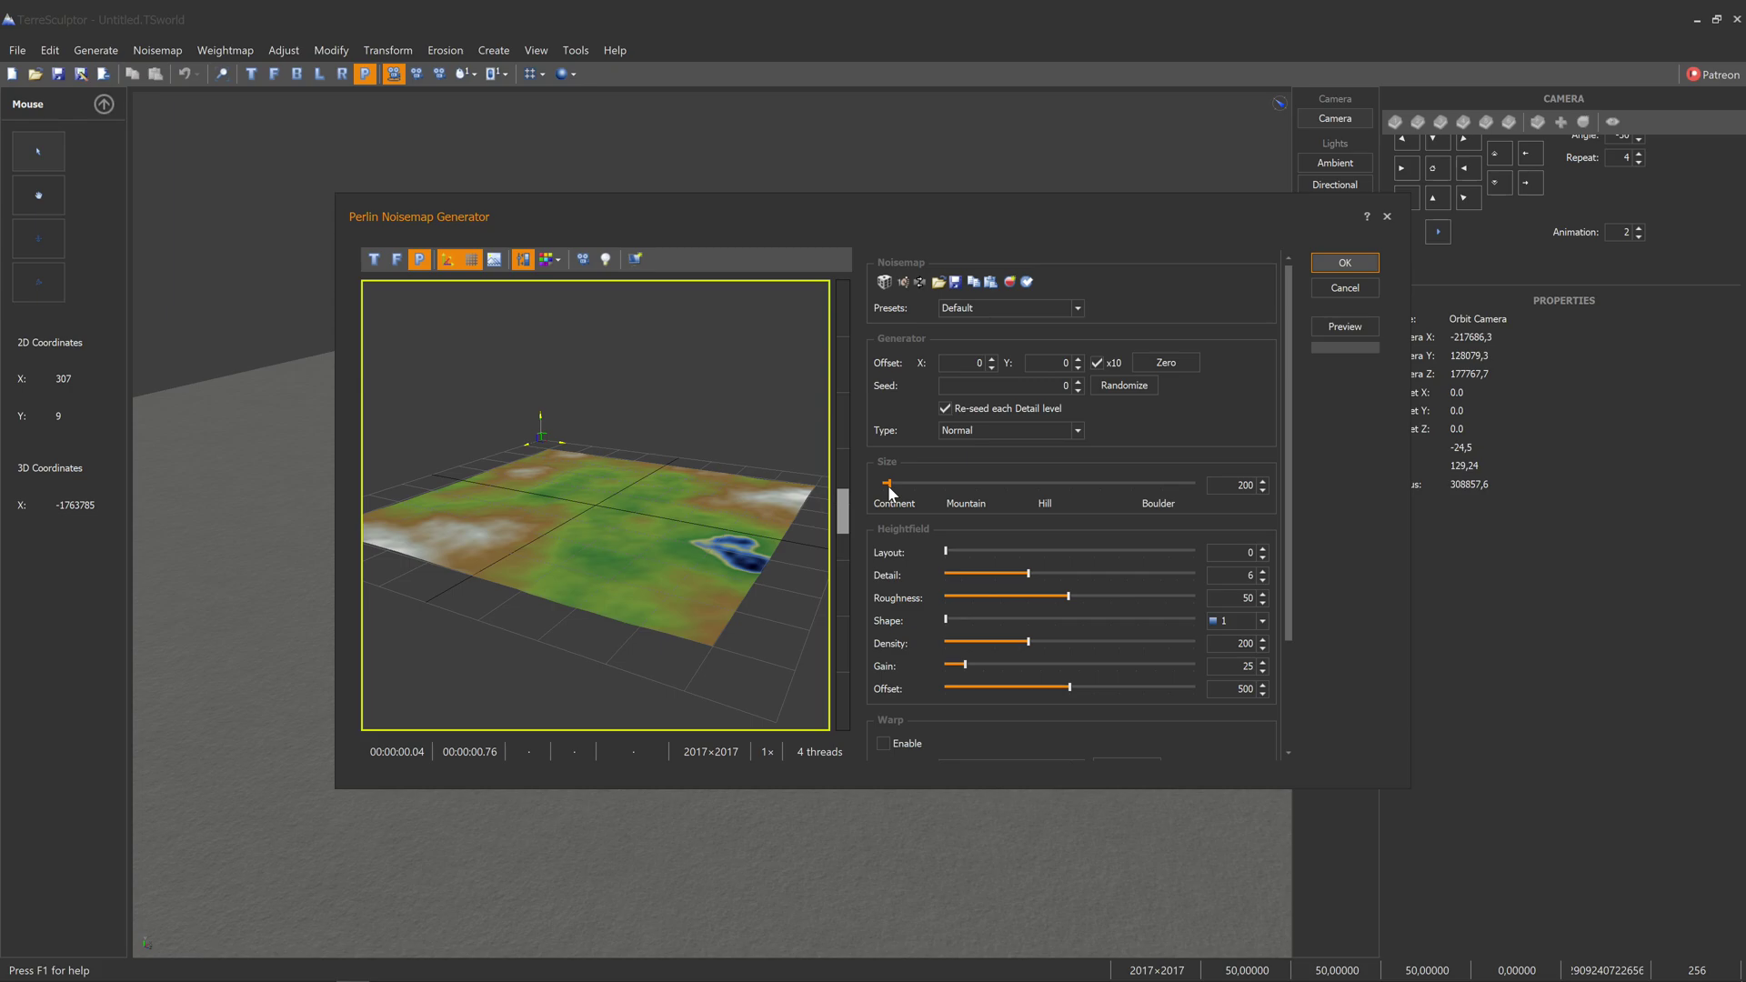
key("alt+Tab")
key("alt+Tab")
key("alt+Tab")
key("alt+Tab")
left_click_drag(678, 519, 574, 503)
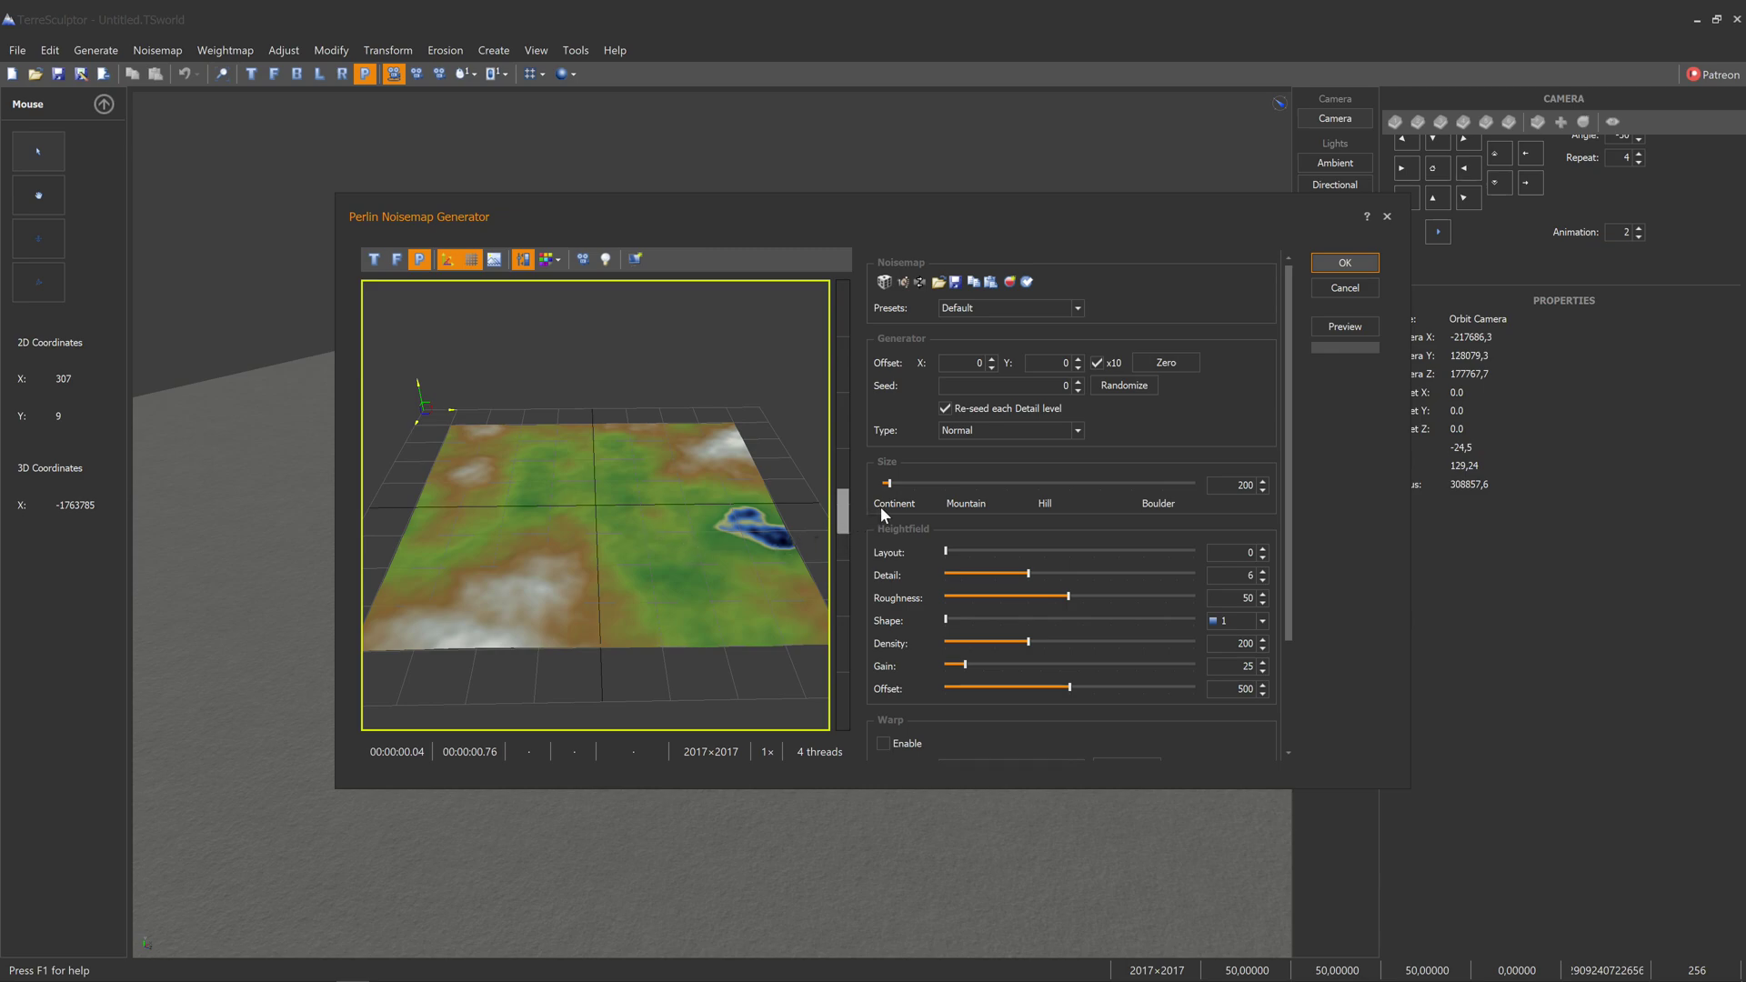
Try Perlin noisemap Size values of 621, 5 and 20 to compare their effect on the terrain.
left_click_drag(892, 483, 902, 482)
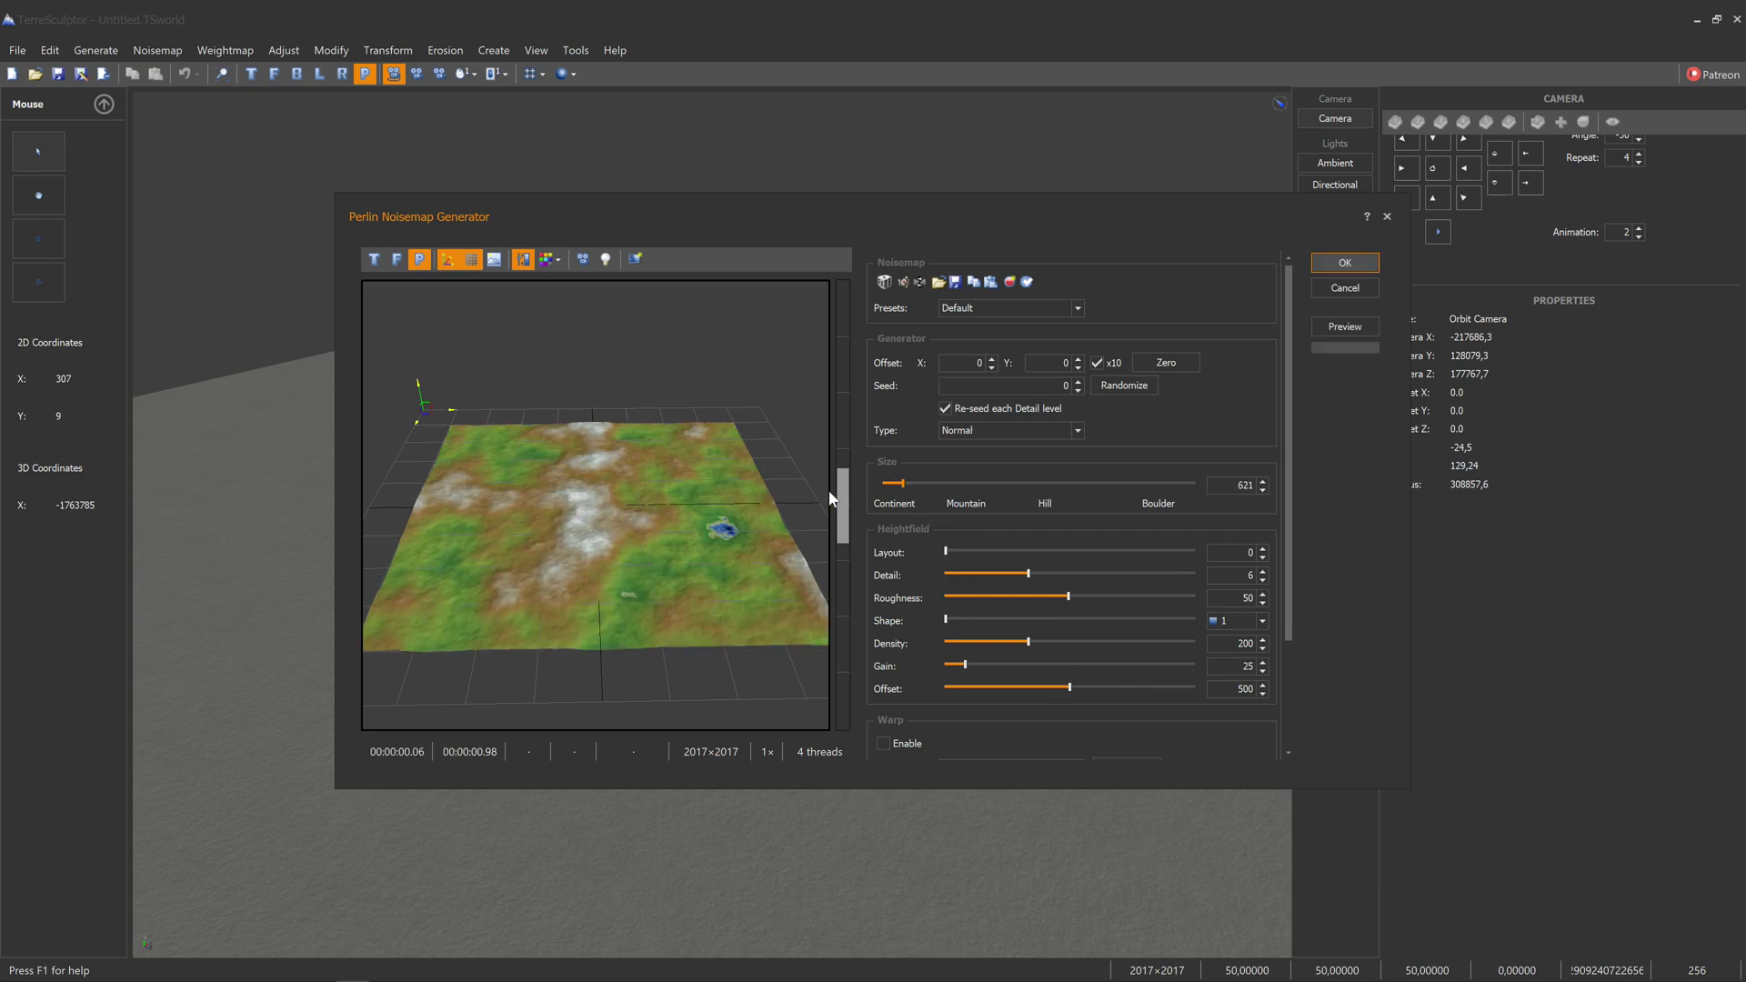
left_click_drag(903, 483, 884, 496)
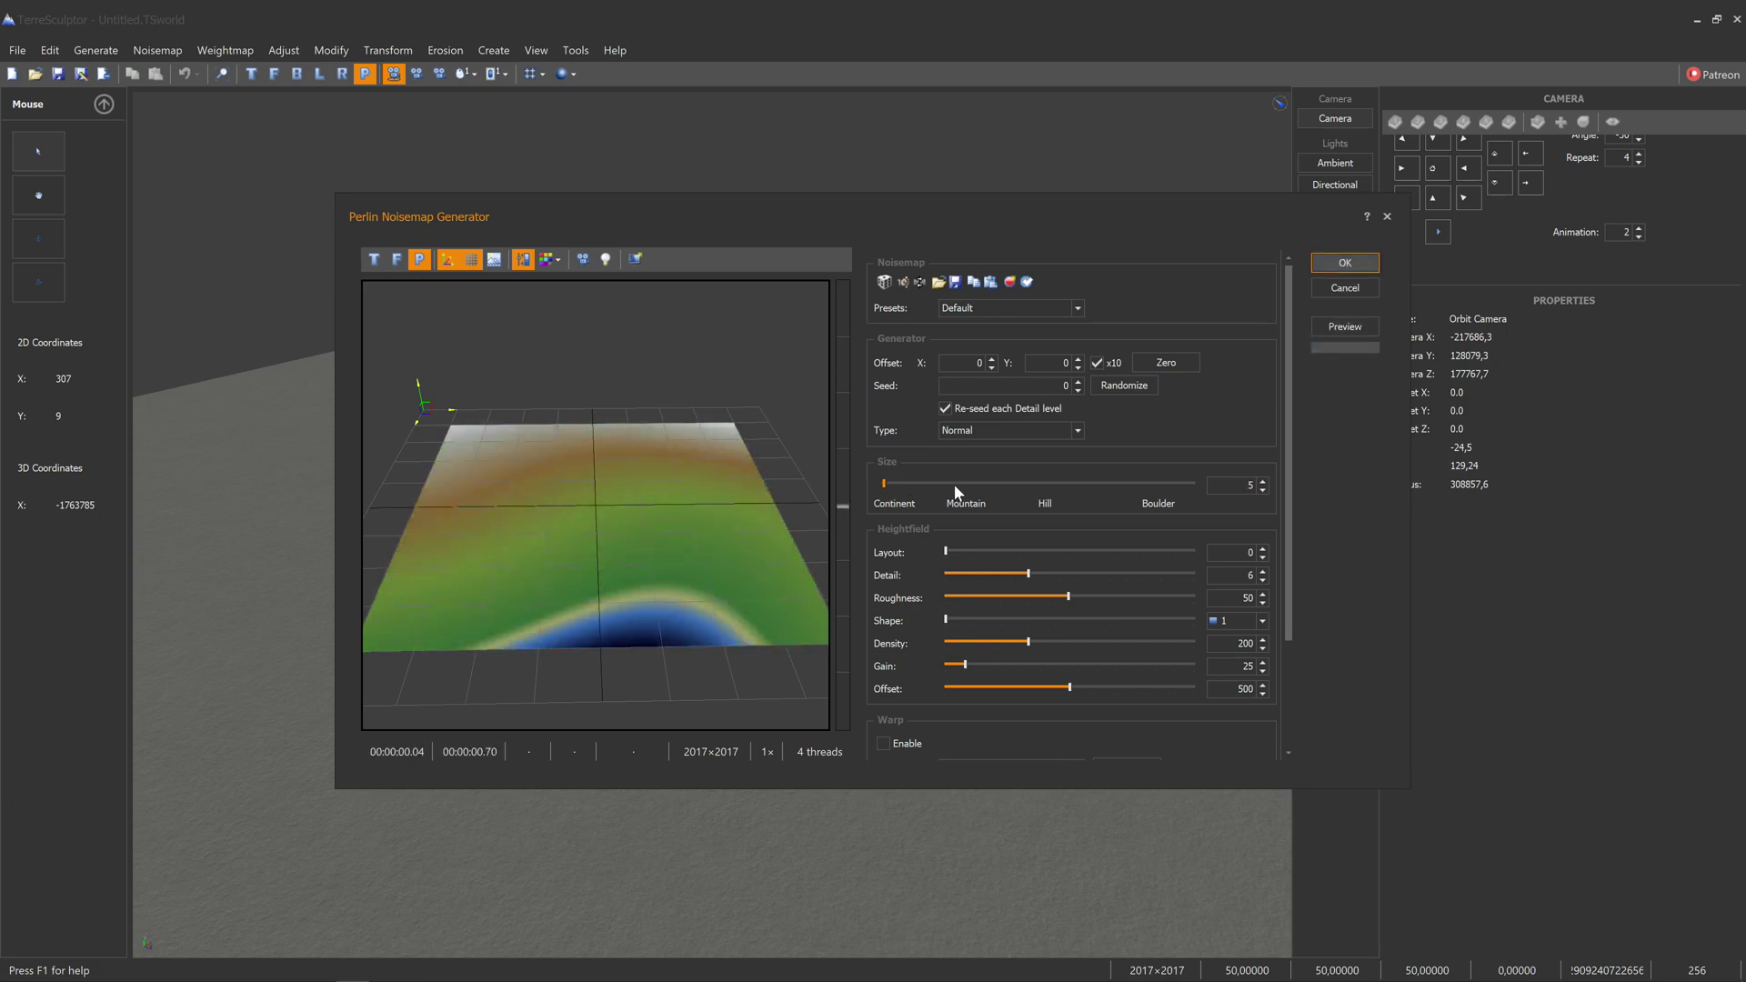
left_click_drag(889, 492, 880, 619)
Set the Perlin noisemap Size to 300.
double_click(1246, 485)
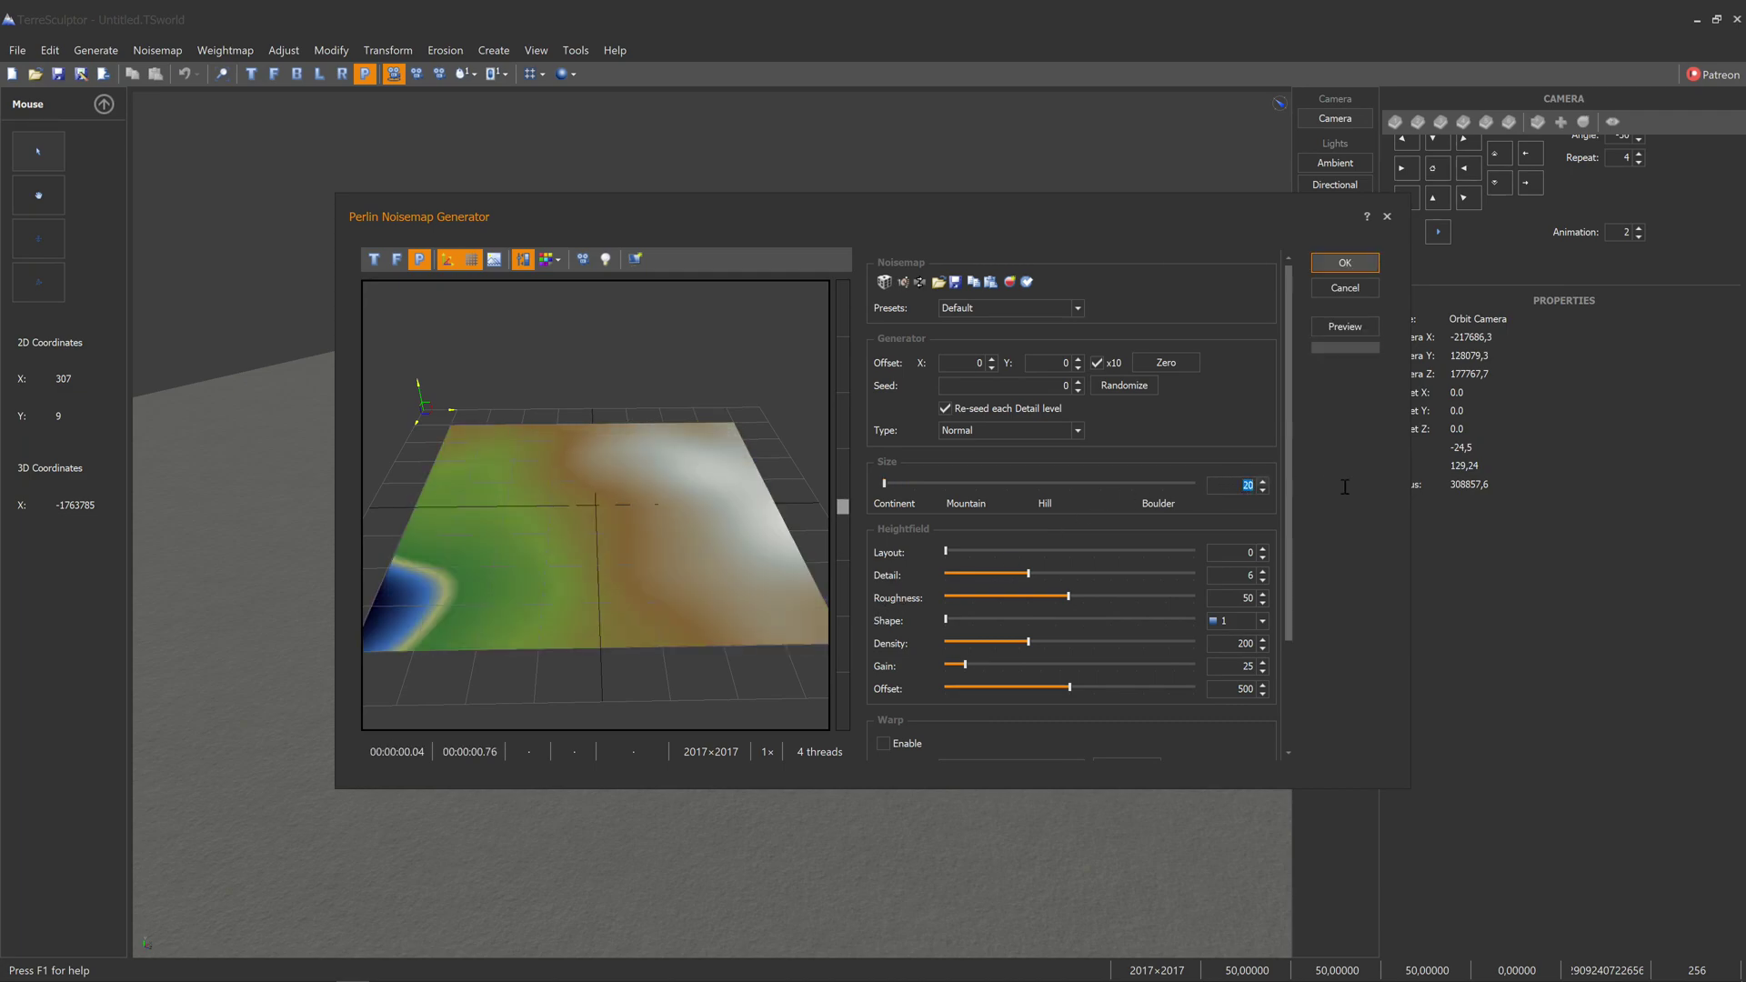
type("300")
key("Return")
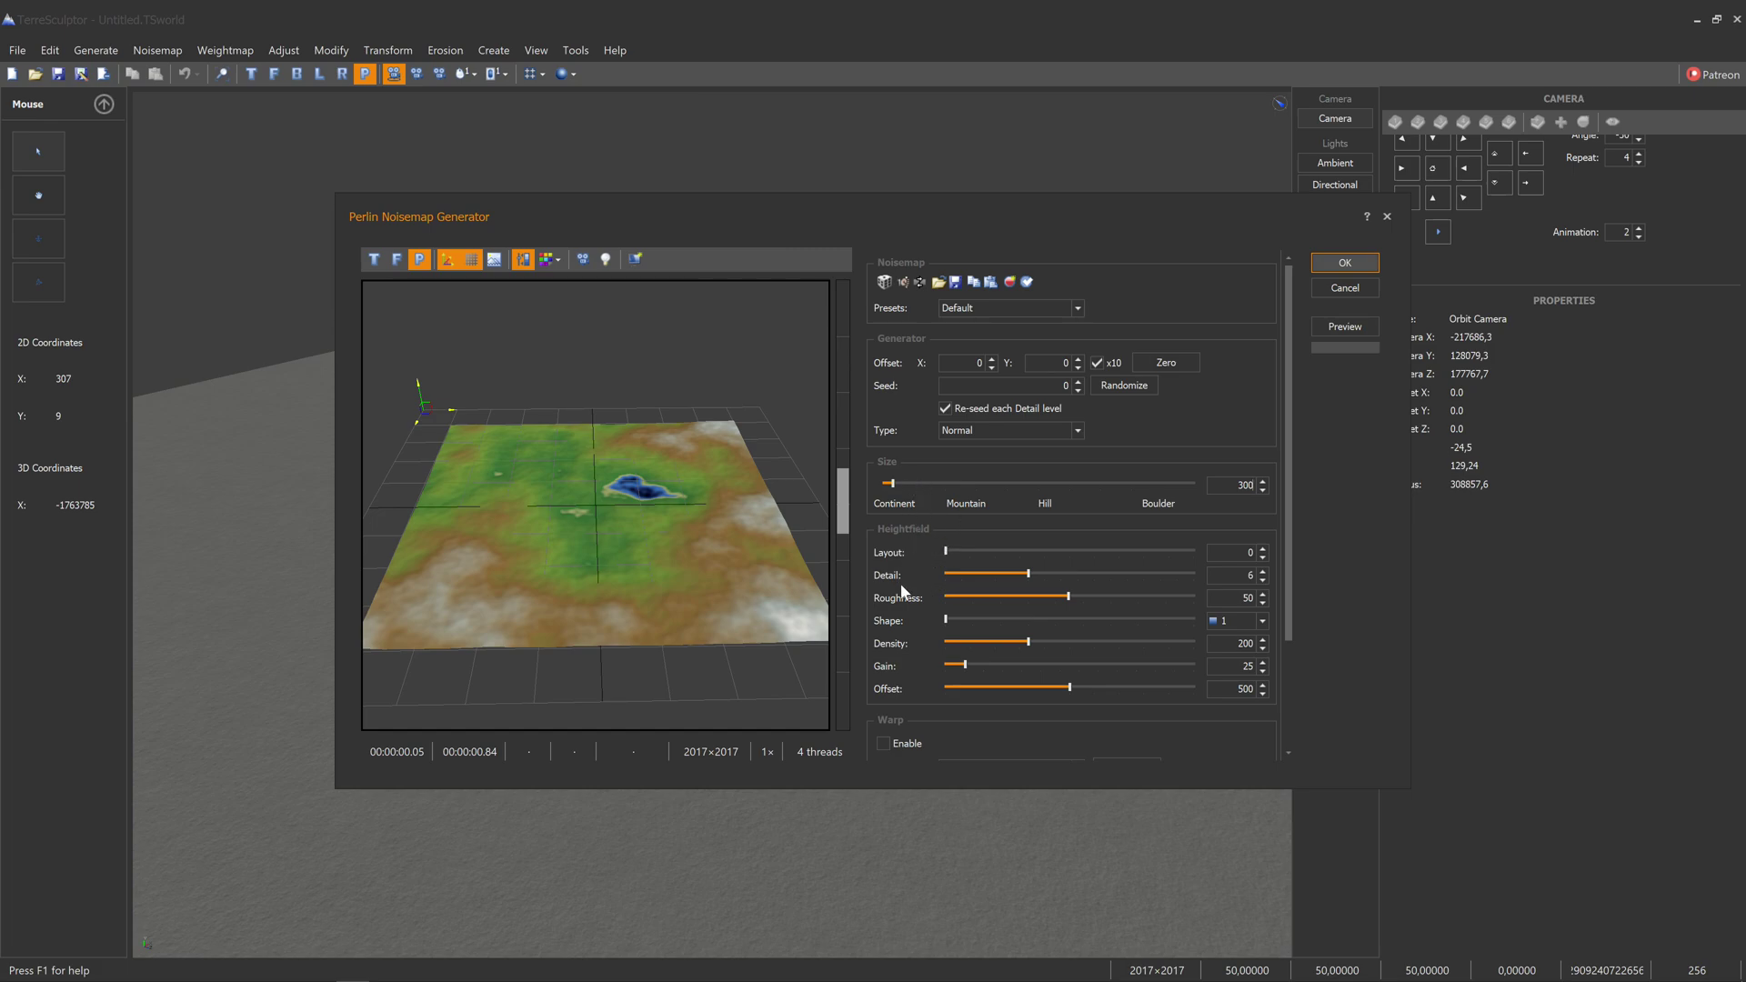
Try the Layout setting and the minimum and maximum Detail values of 1 and 16.
left_click_drag(949, 551, 904, 607)
left_click_drag(1033, 575, 941, 591)
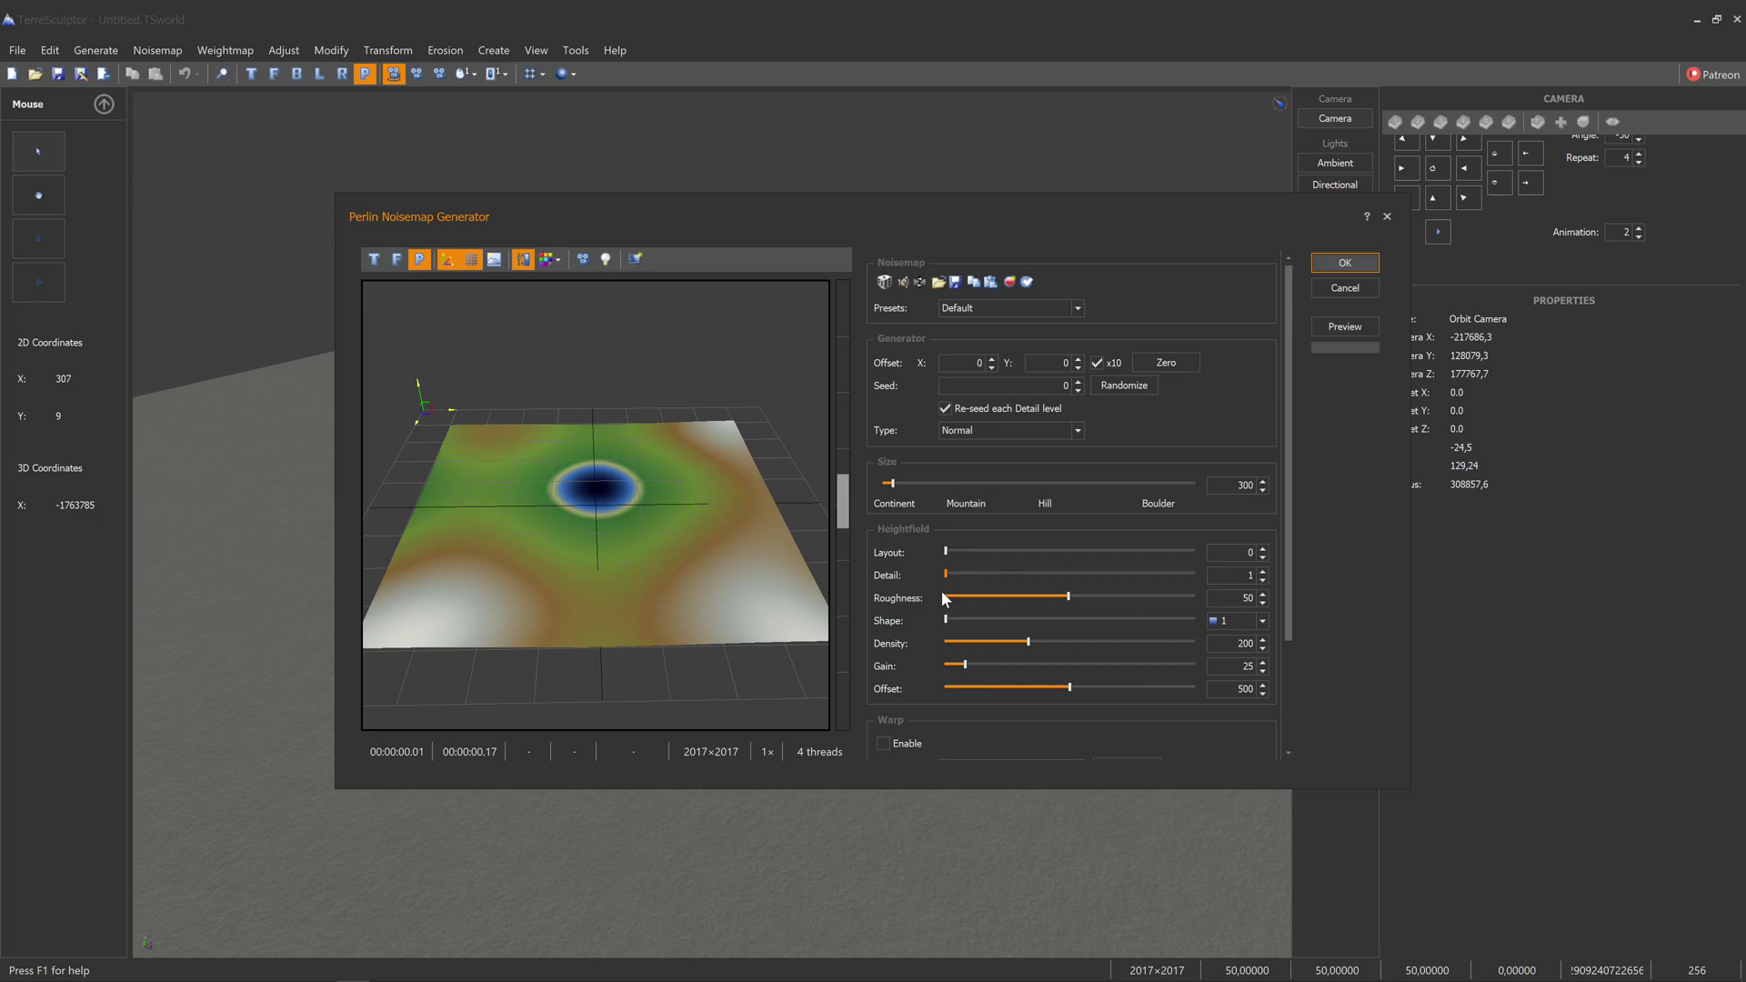
left_click_drag(942, 591, 1219, 575)
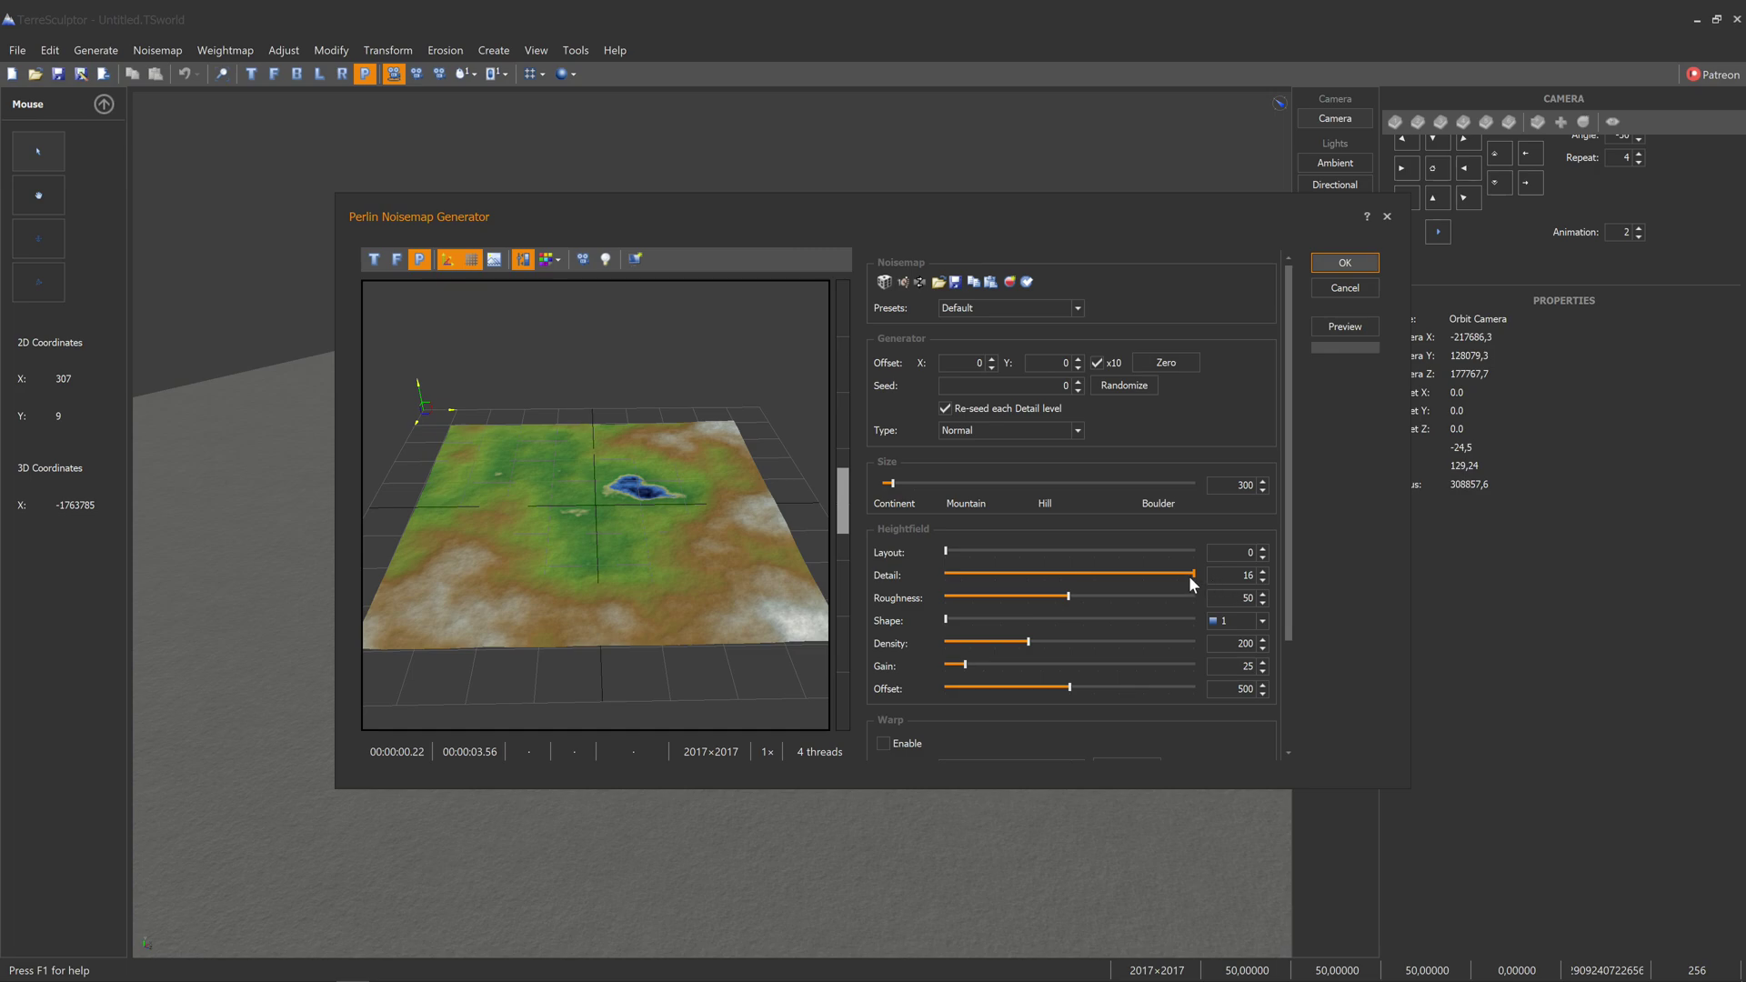
Set the noisemap Detail to 7 and Roughness to 80, inspecting the terrain surface up close.
left_click_drag(1188, 575, 1062, 586)
left_click_drag(1067, 598, 1144, 609)
left_click_drag(600, 536, 641, 546)
scroll(649, 544, "up", 3)
scroll(651, 543, "up", 2)
scroll(652, 543, "up", 3)
scroll(640, 545, "down", 3)
mouse_move(1060, 573)
left_mouse_down()
mouse_move(1007, 575)
mouse_move(1047, 589)
left_mouse_up()
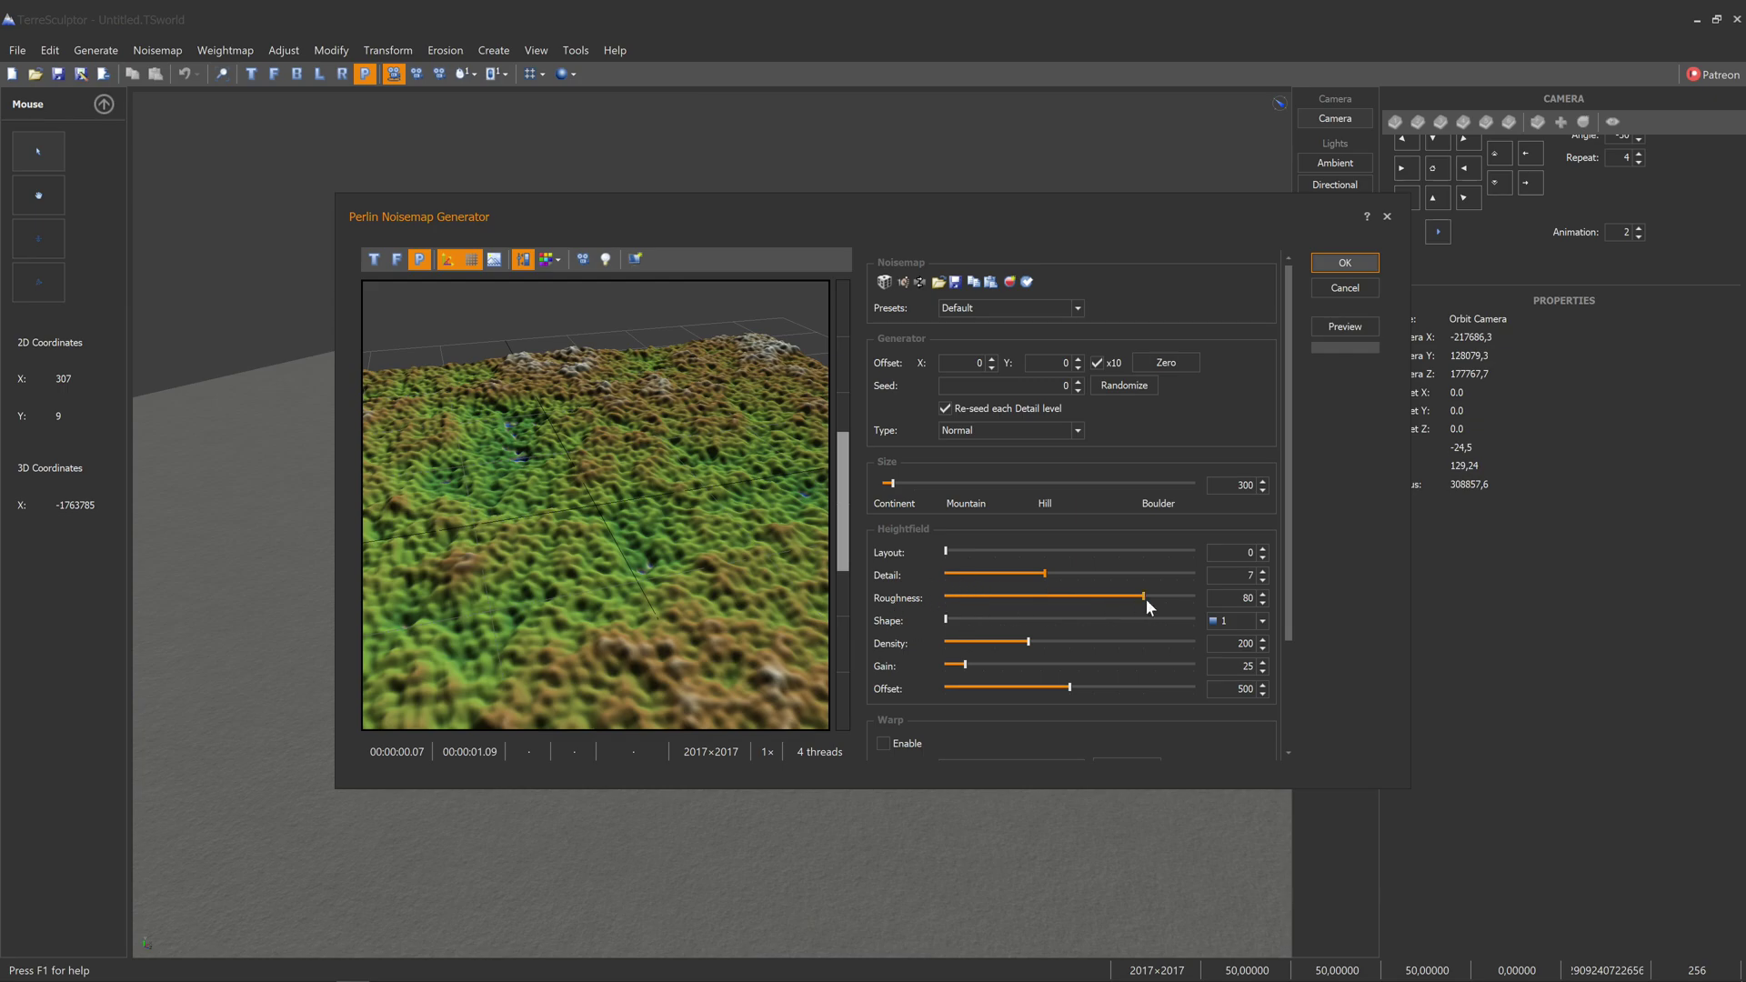
Try a Roughness of 86, reduce it to 54, and inspect the terrain preview from several angles.
mouse_move(1146, 600)
left_mouse_down()
mouse_move(1201, 603)
mouse_move(1159, 601)
left_mouse_up()
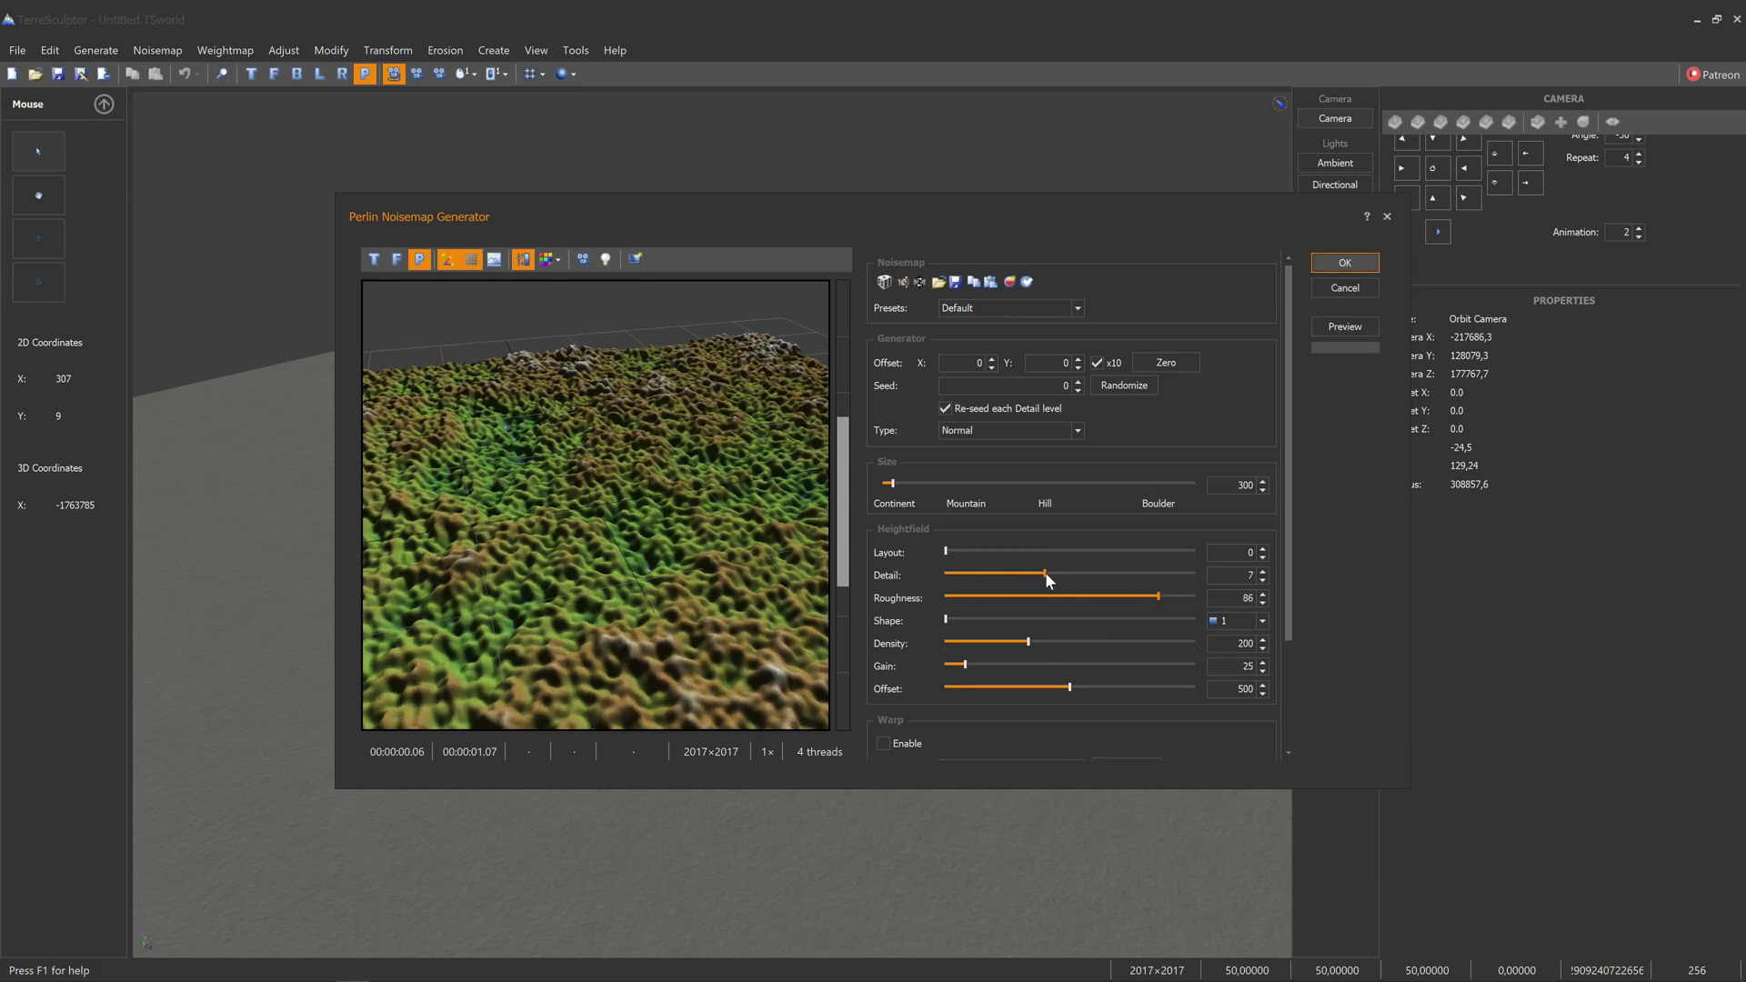
mouse_move(1044, 573)
left_mouse_down()
mouse_move(1233, 575)
mouse_move(1062, 574)
left_mouse_up()
left_click_drag(1159, 597, 1078, 602)
left_click_drag(736, 547, 636, 520)
scroll(723, 509, "up", 5)
scroll(723, 508, "down", 5)
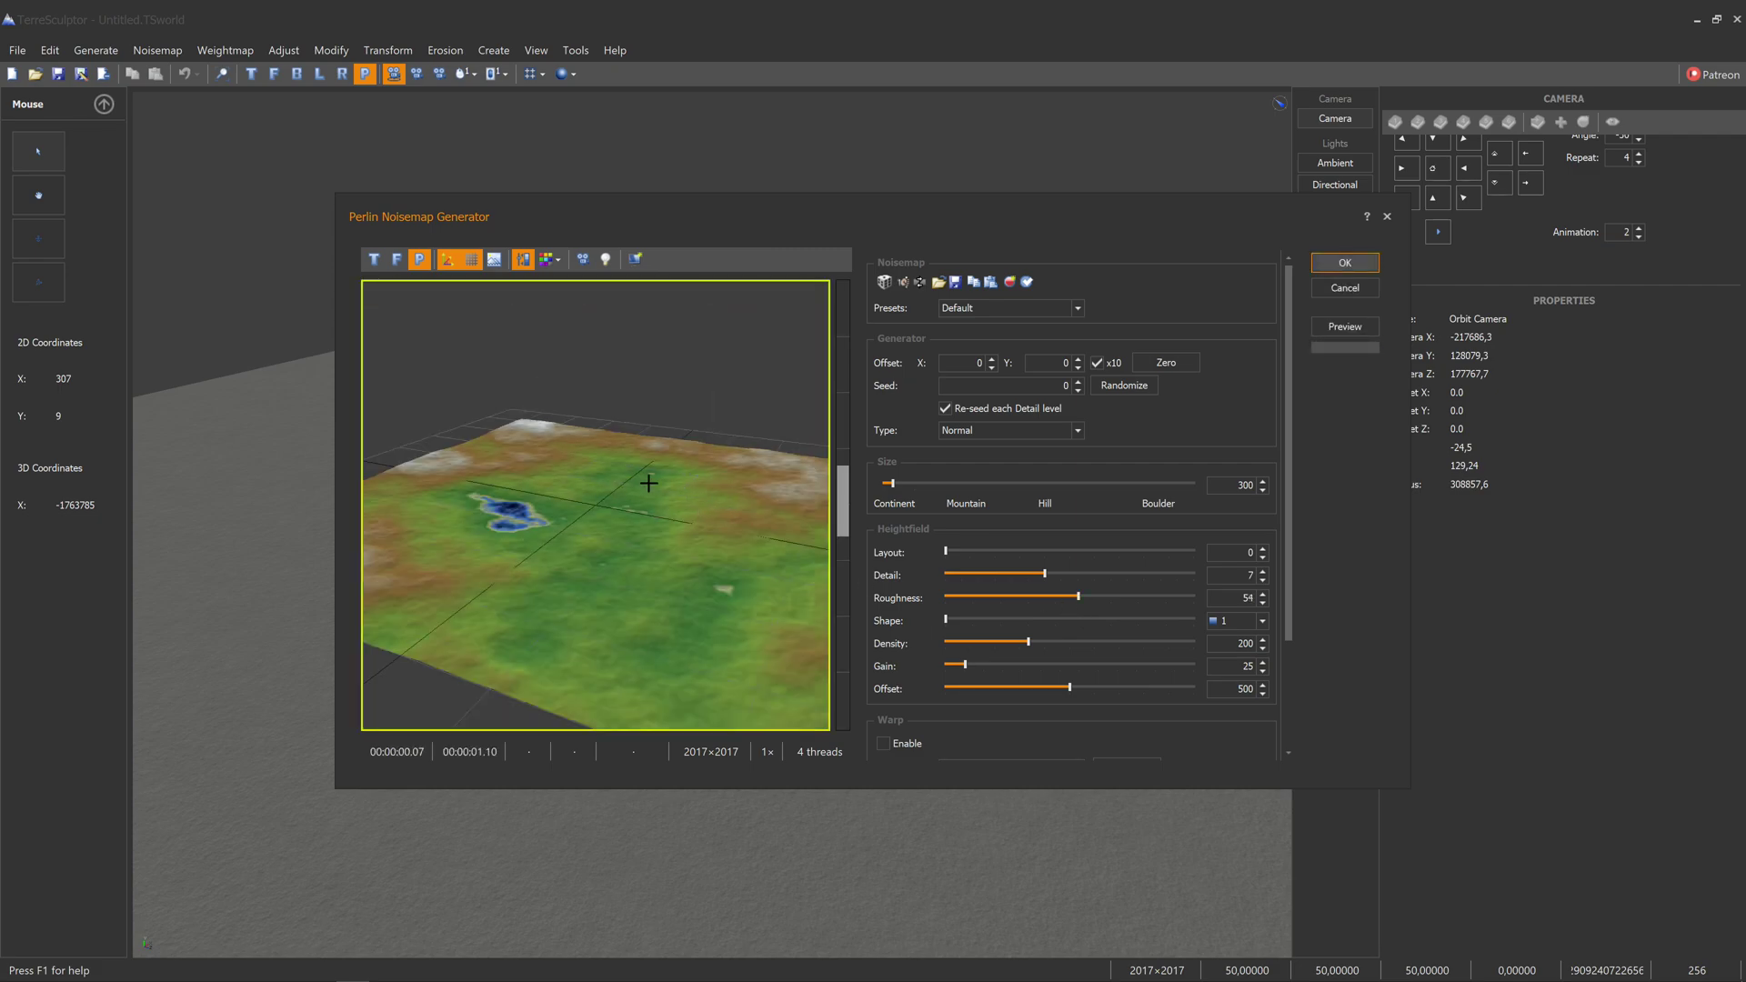
scroll(676, 488, "up", 5)
scroll(643, 489, "down", 5)
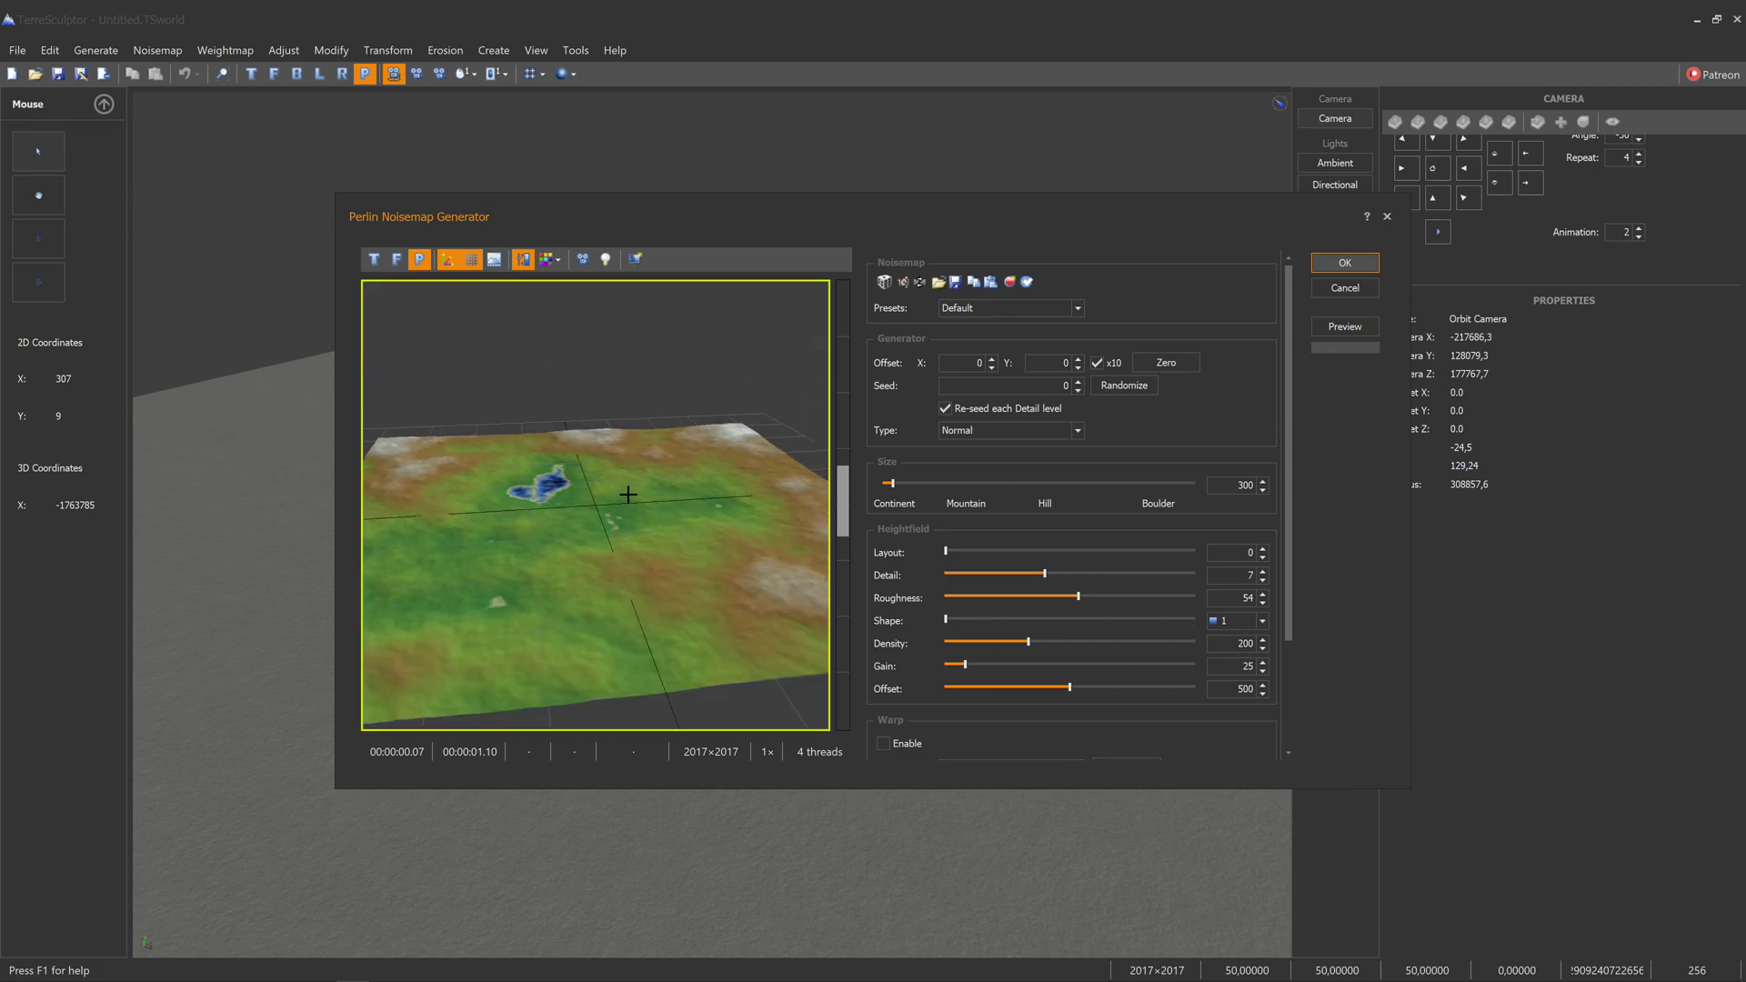
scroll(624, 545, "up", 2)
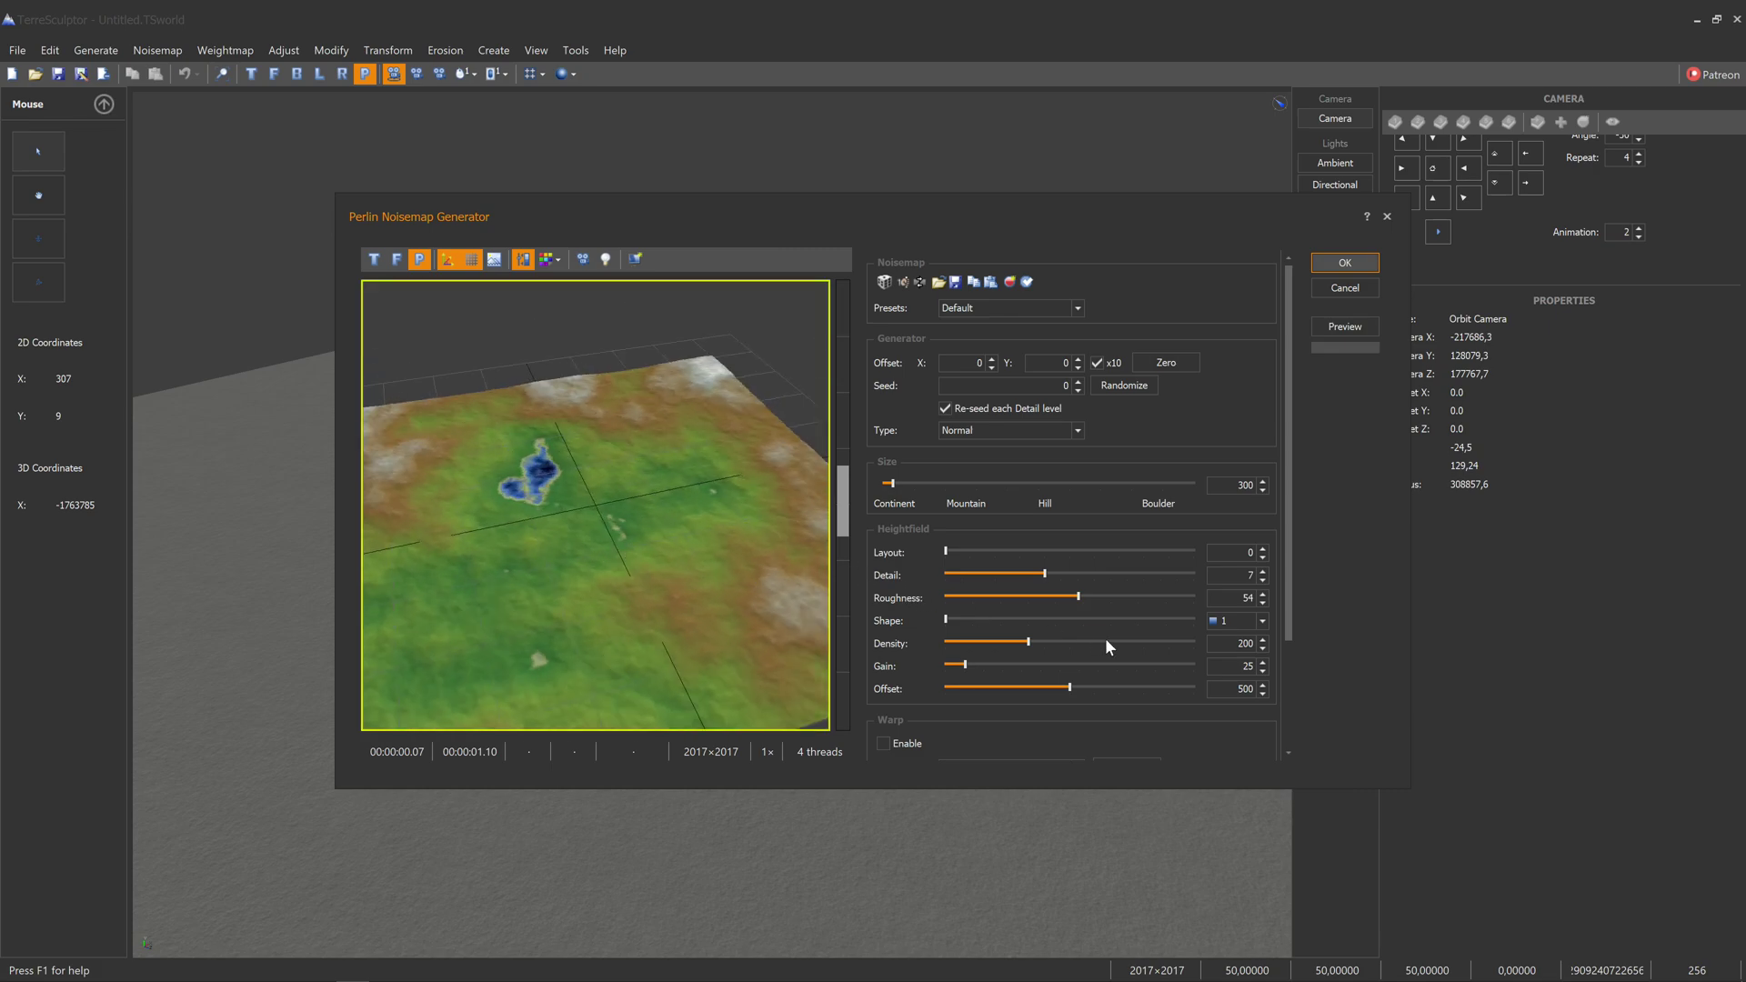
left_click_drag(581, 643, 820, 607)
Try Shape 19 on the Perlin noisemap and return the Shape to 1.
left_click_drag(948, 615, 880, 633)
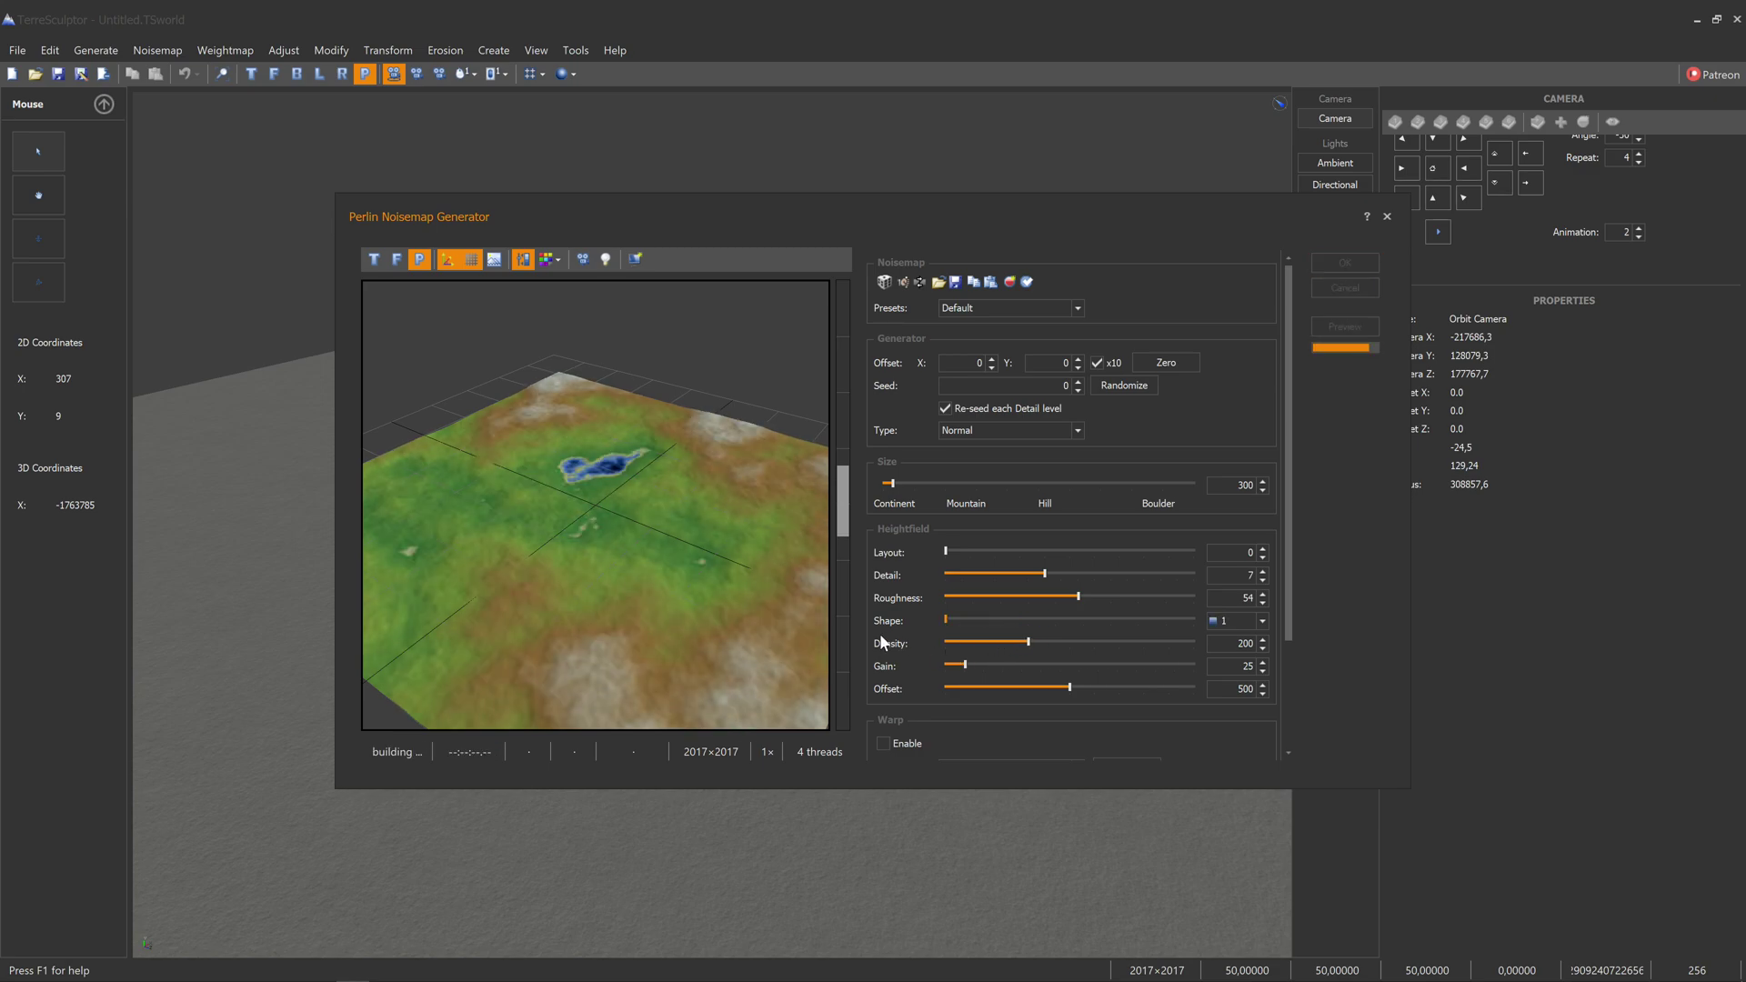
left_click(1262, 621)
scroll(1228, 664, "down", 4)
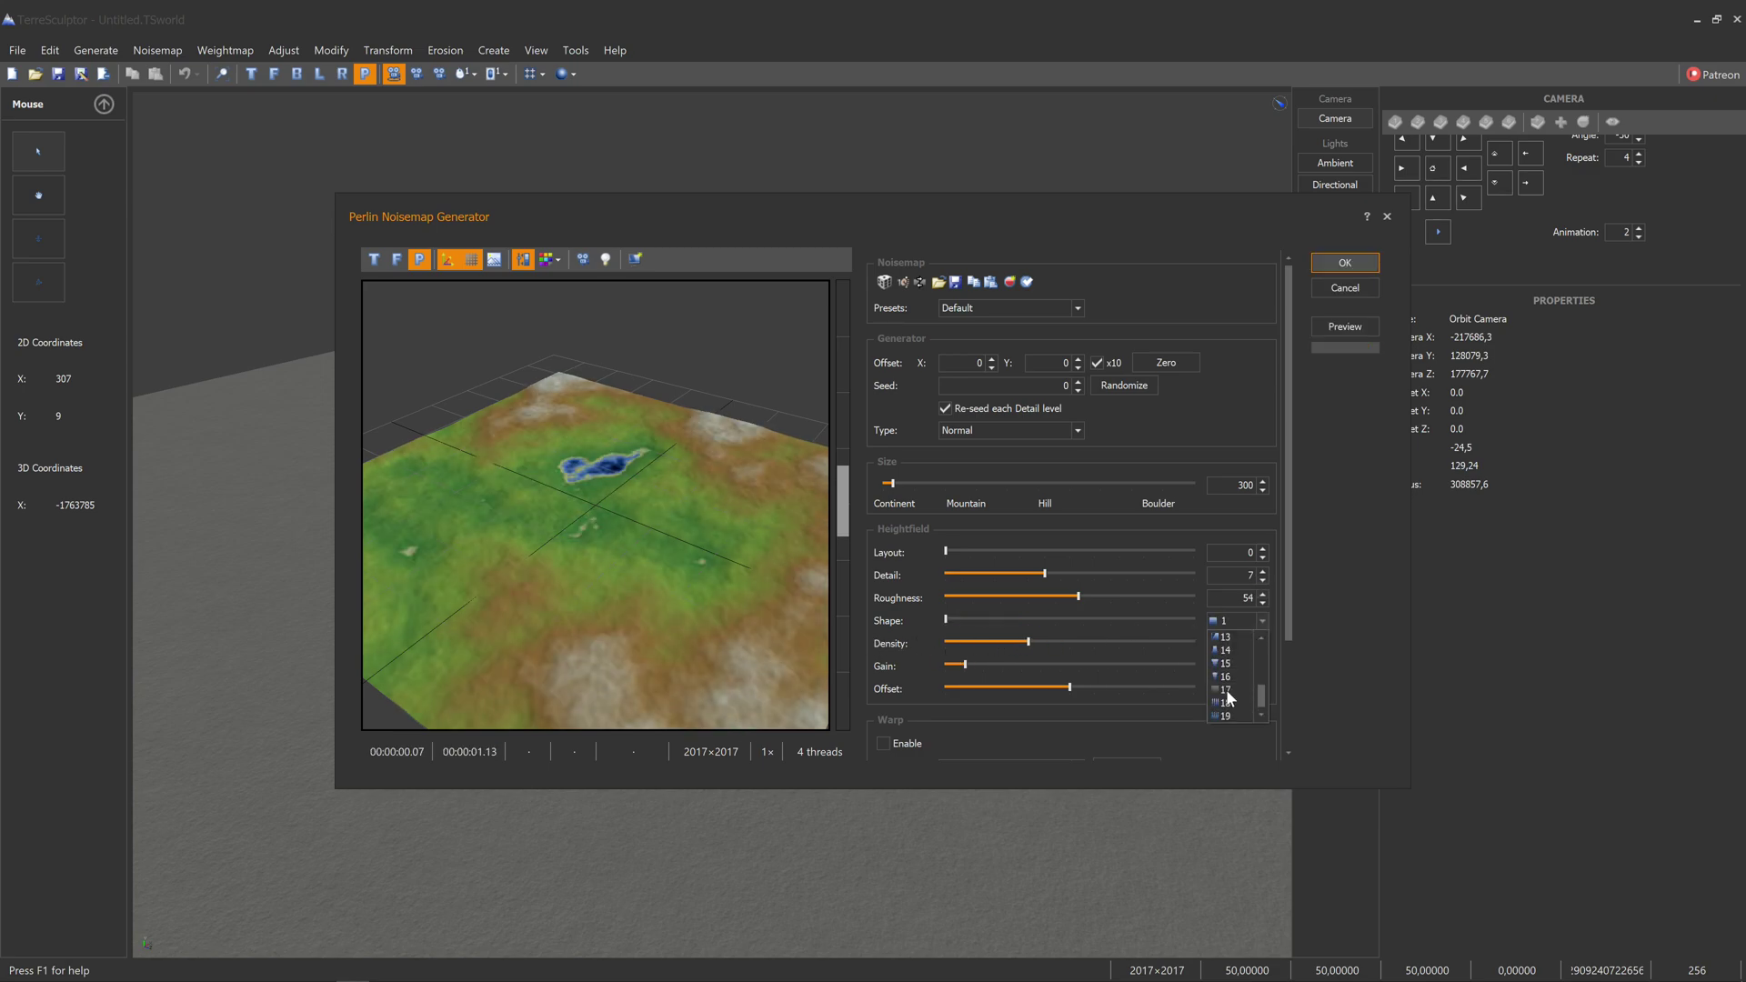
left_click(1226, 714)
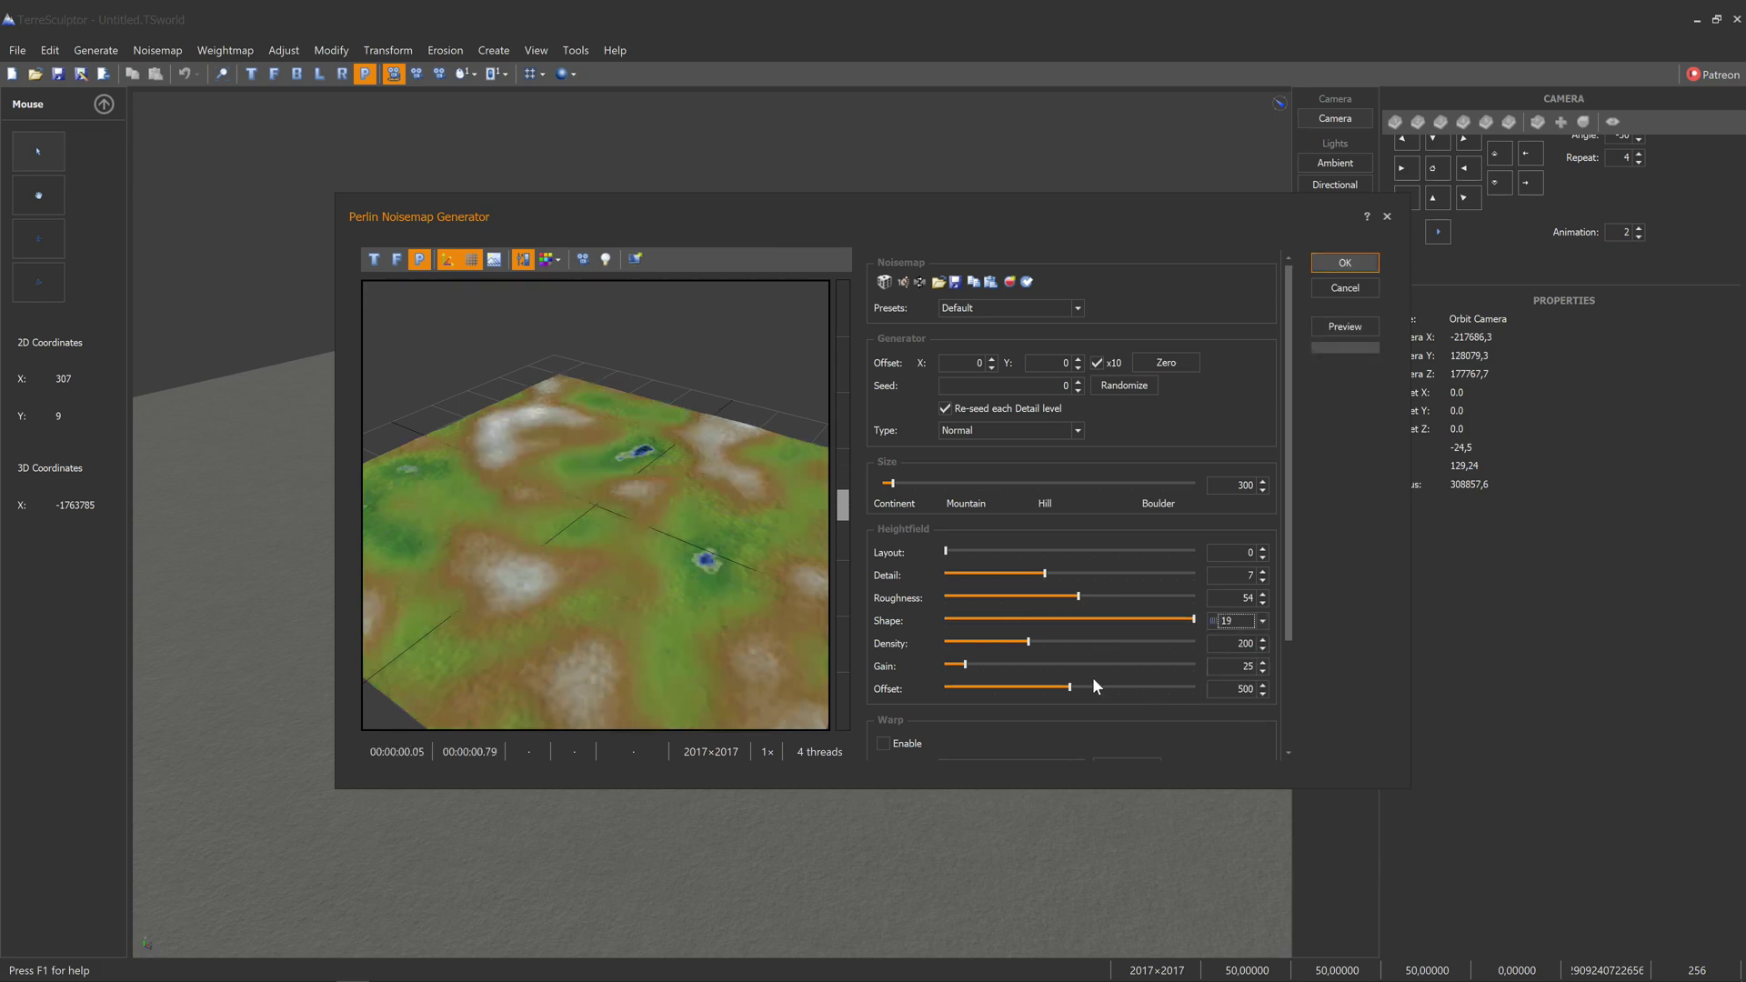
left_click(1262, 619)
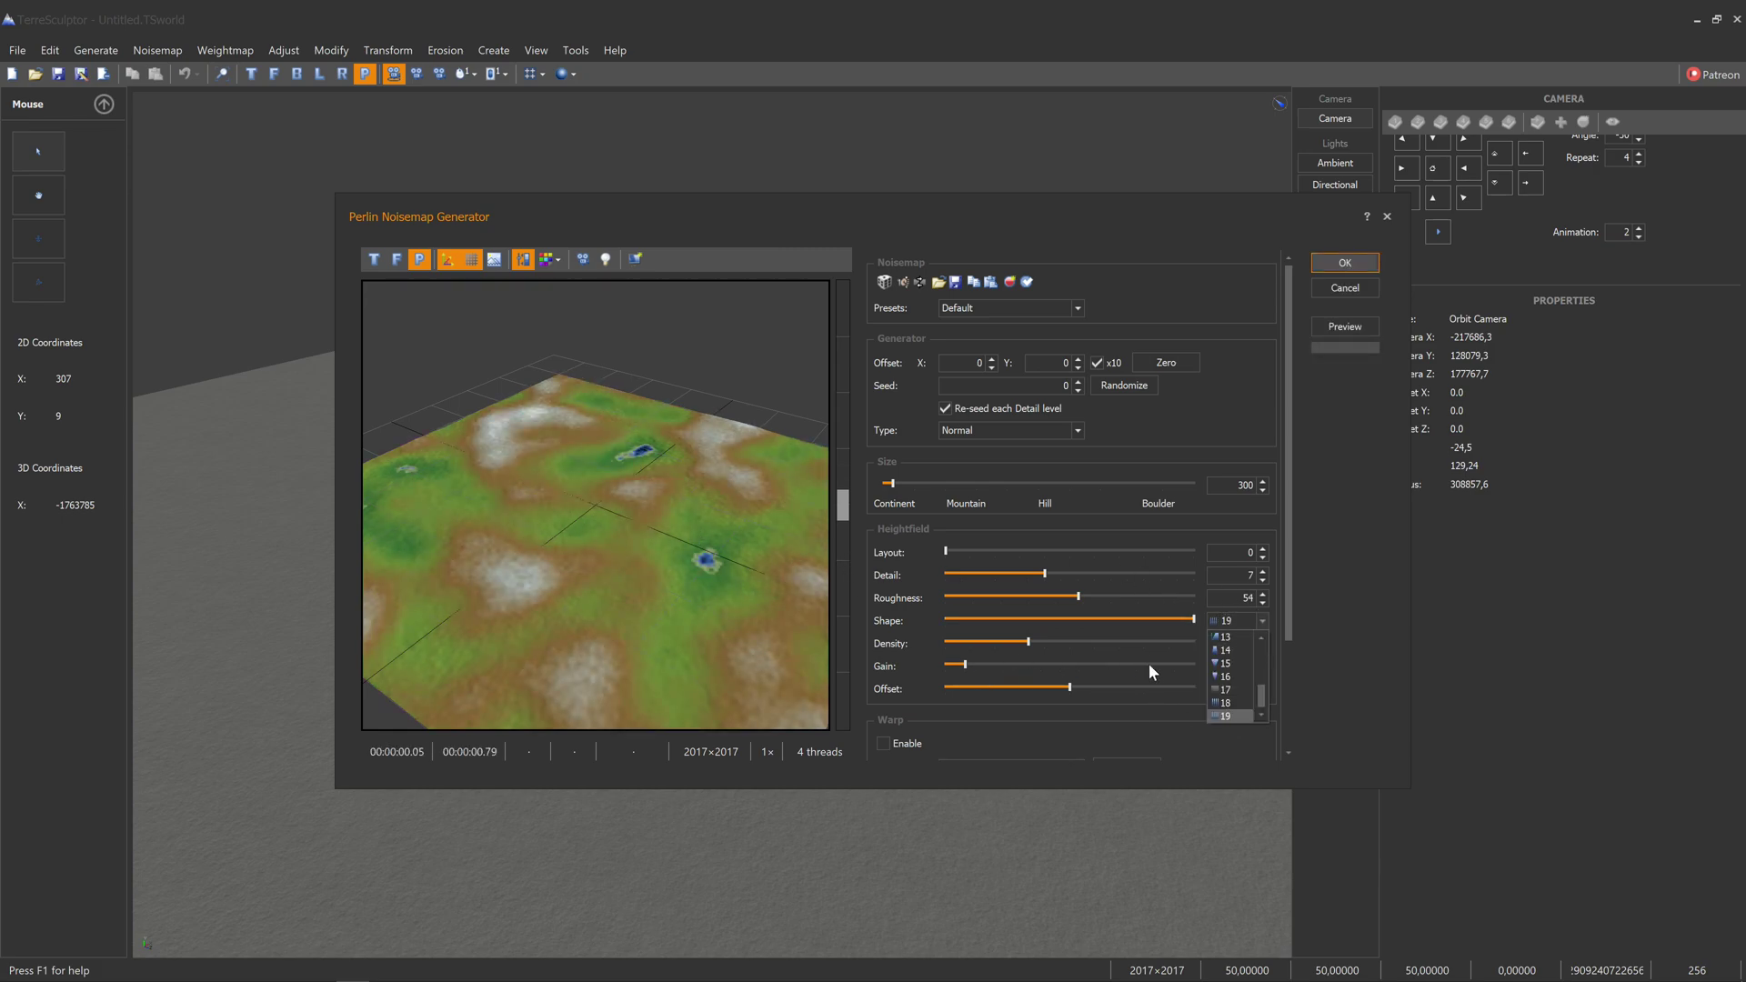
left_click(1228, 637)
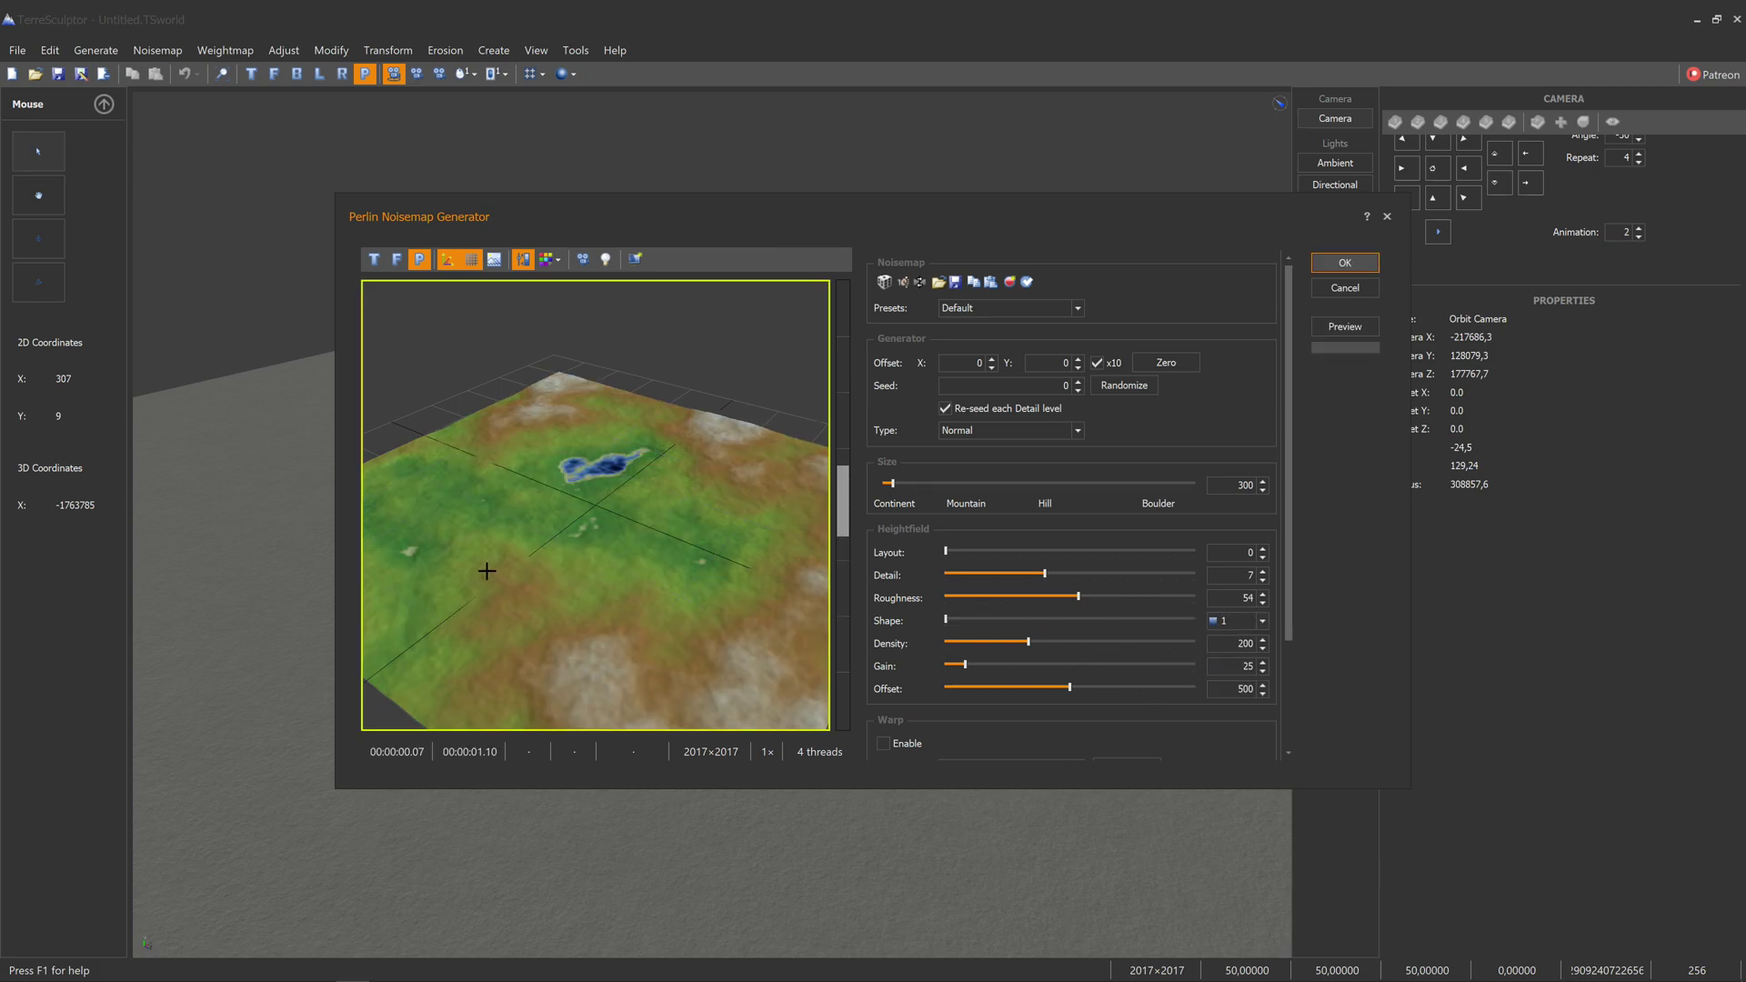
Try Shape 2 on the noisemap, restore Shape 1, and compare the terrain previews.
left_click(1263, 619)
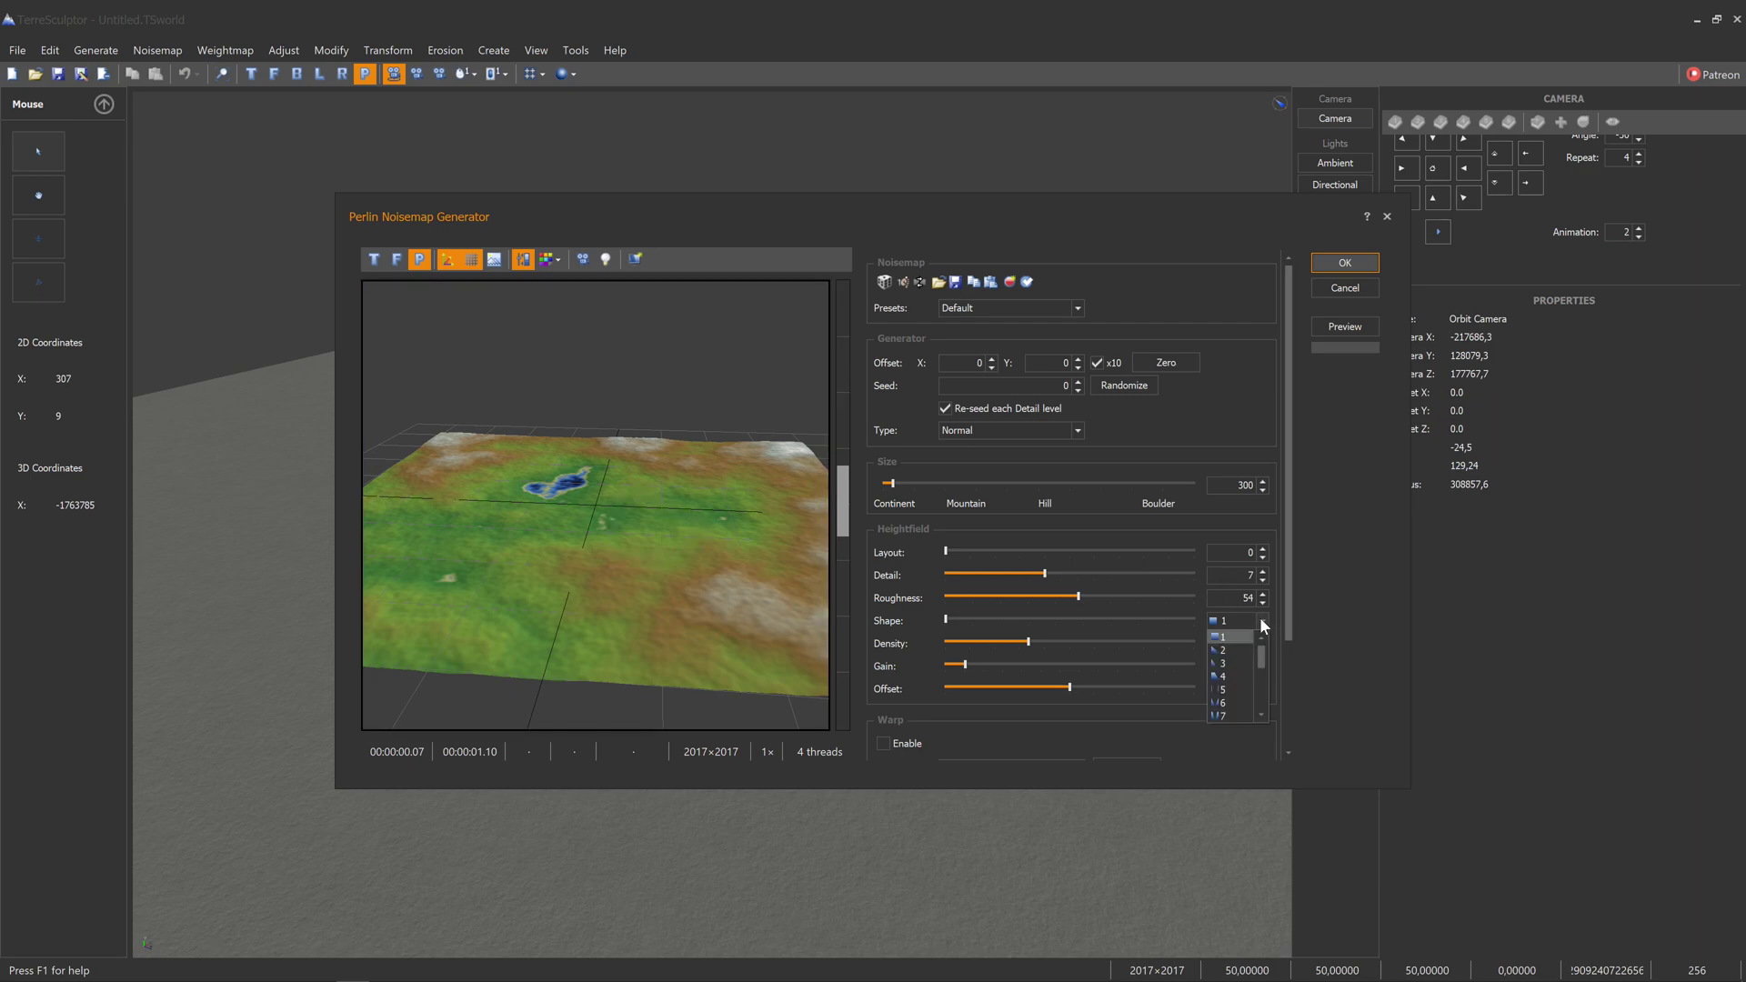
left_click(1226, 654)
left_click(693, 596)
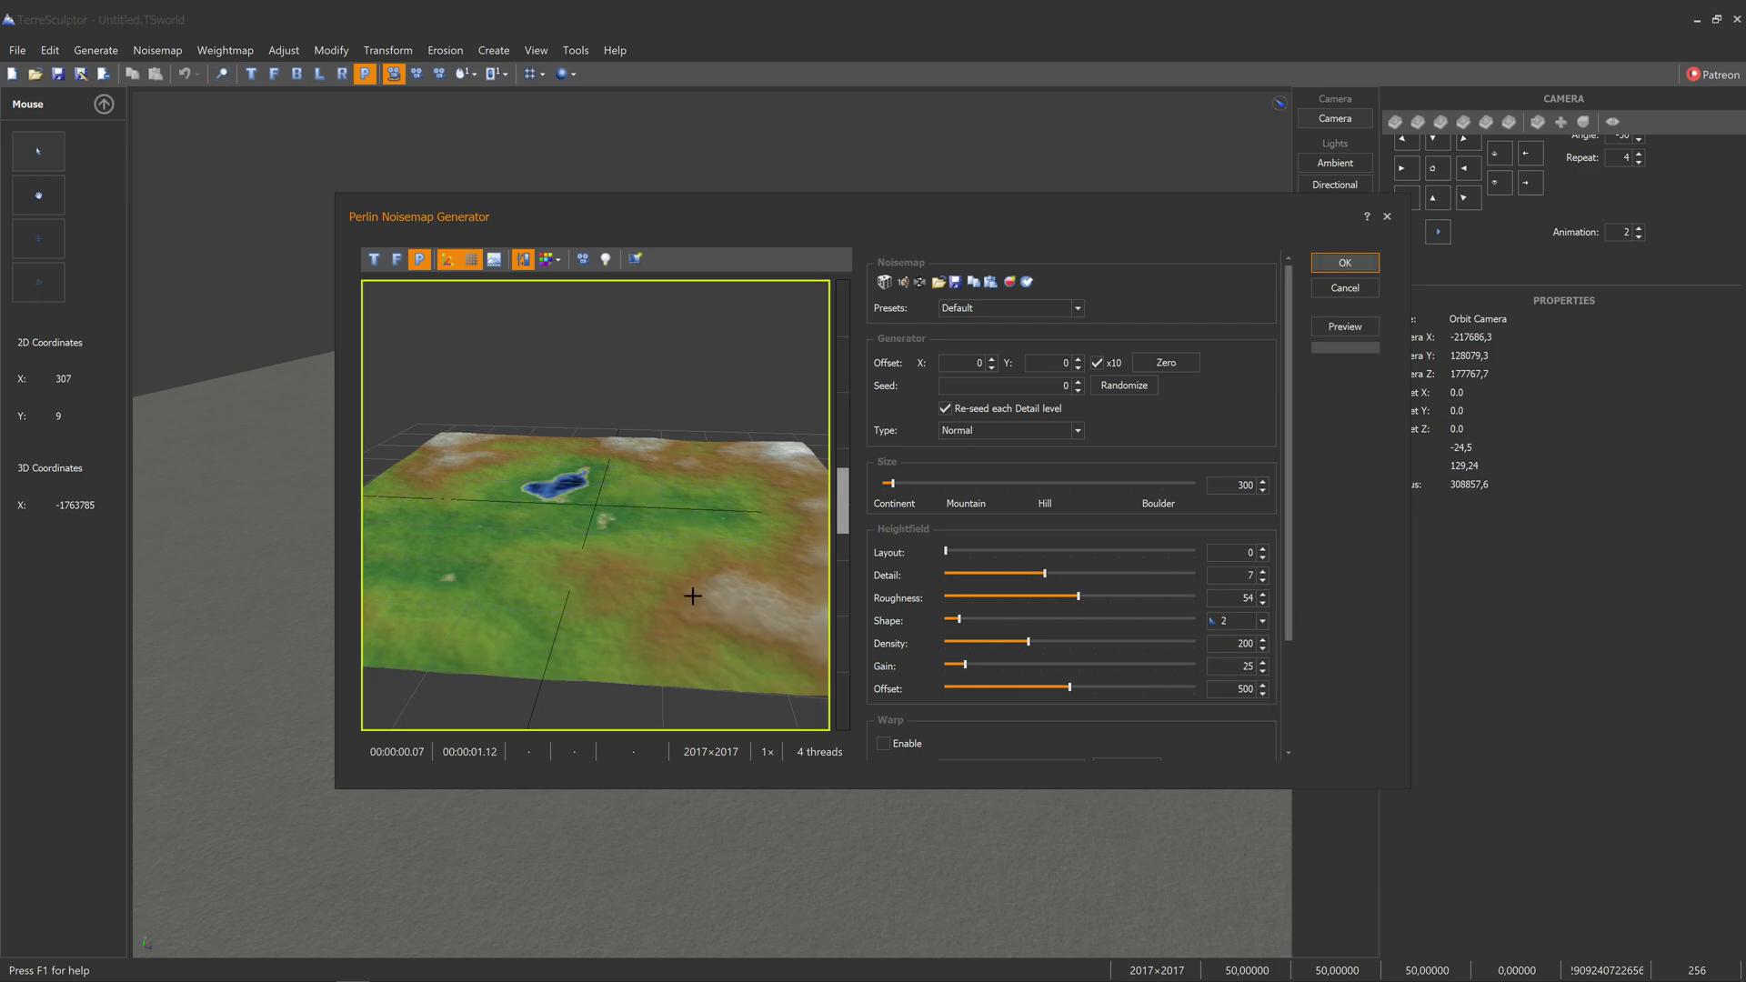
left_click(1262, 620)
left_click(1228, 636)
left_click_drag(690, 564, 677, 545)
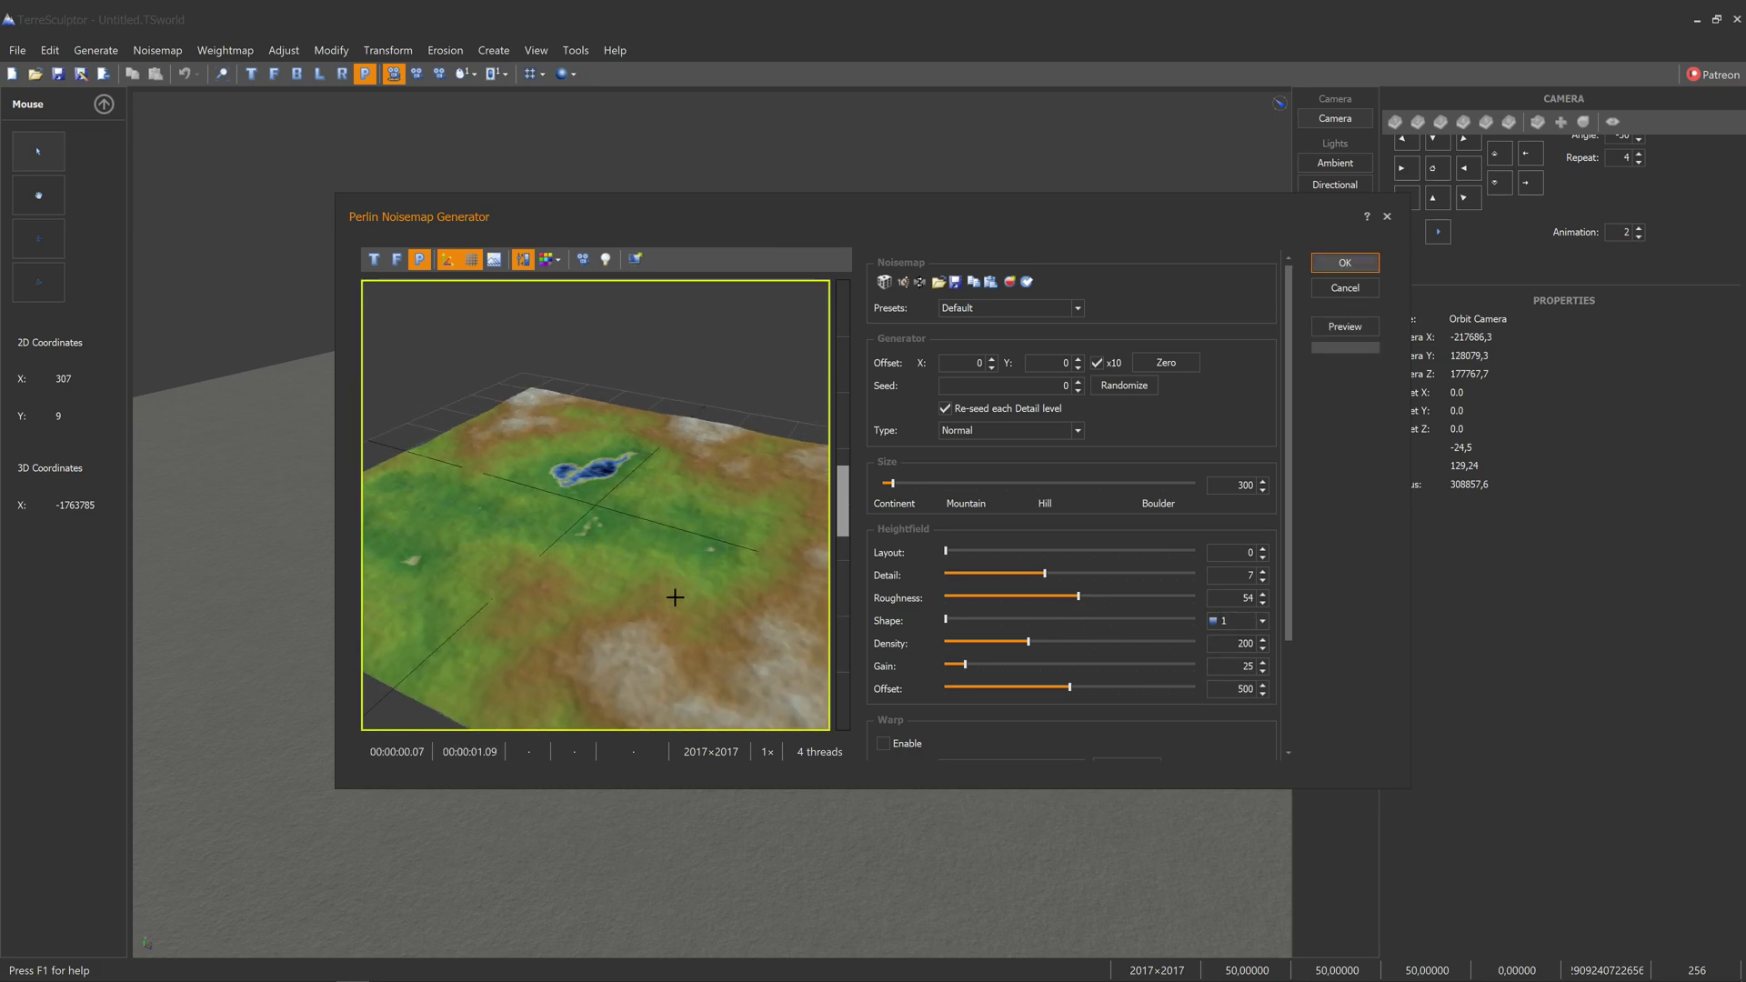
Try noisemap Density values of 355 and 122, set it to 193, and inspect the terrain preview.
left_click_drag(1029, 639, 1155, 664)
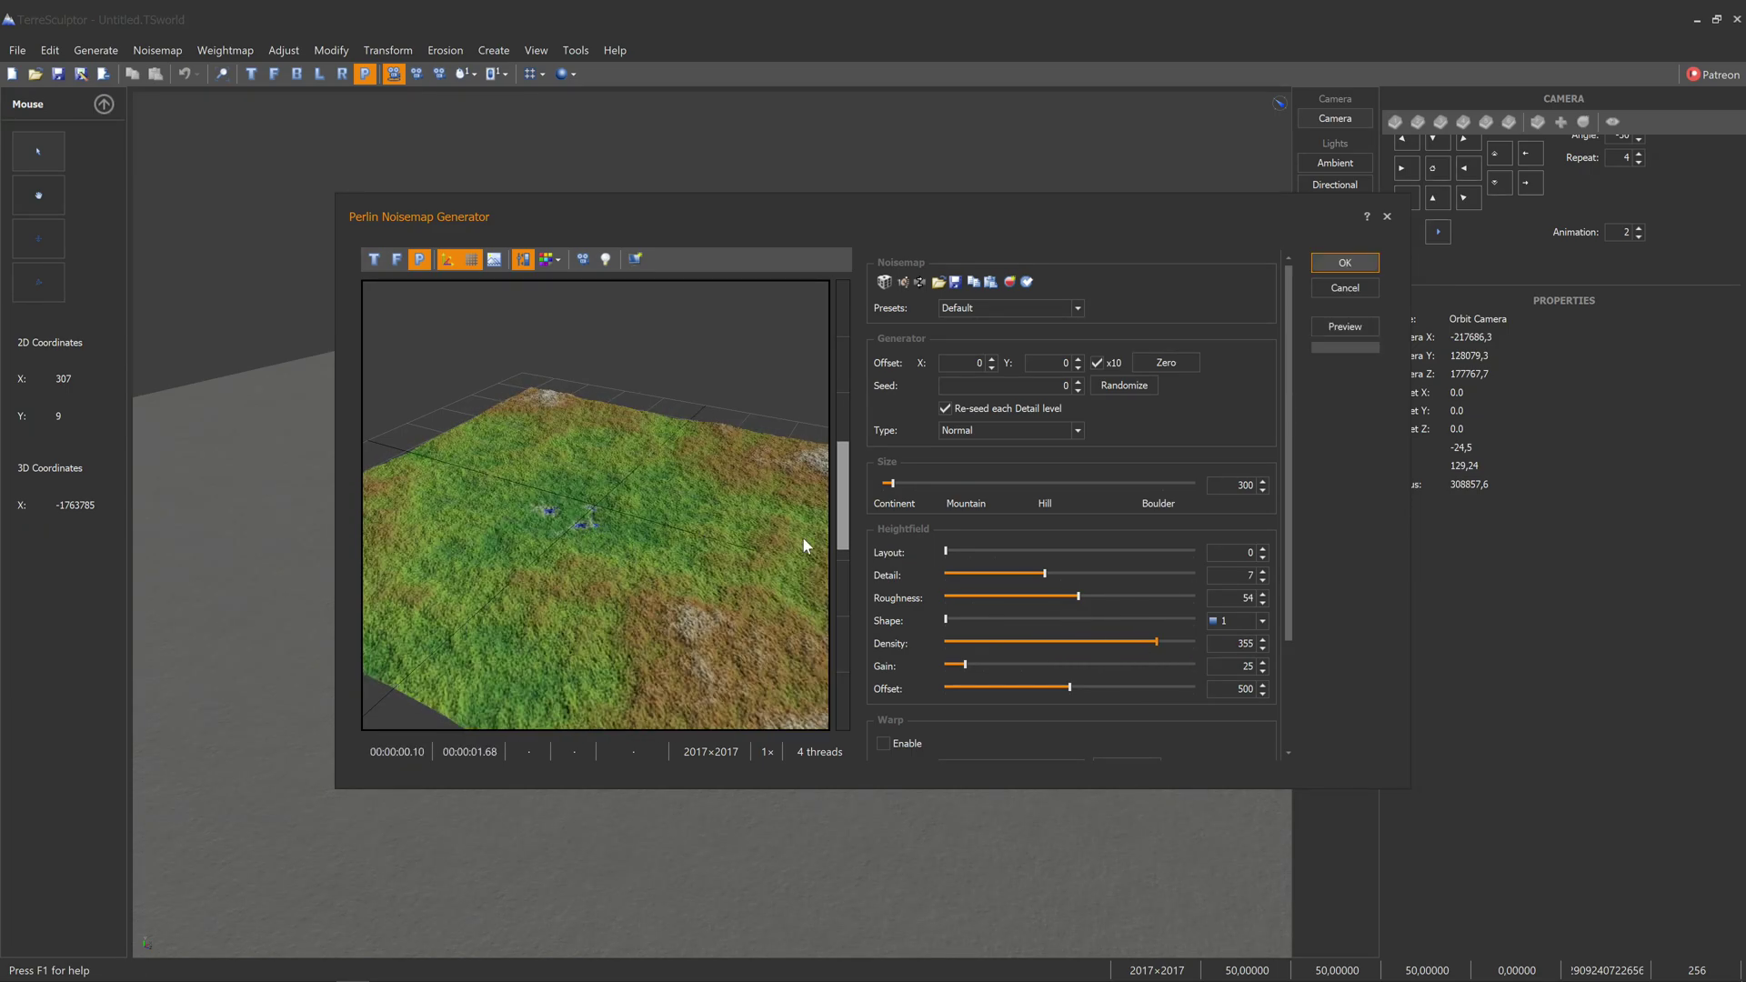
scroll(731, 551, "down", 3)
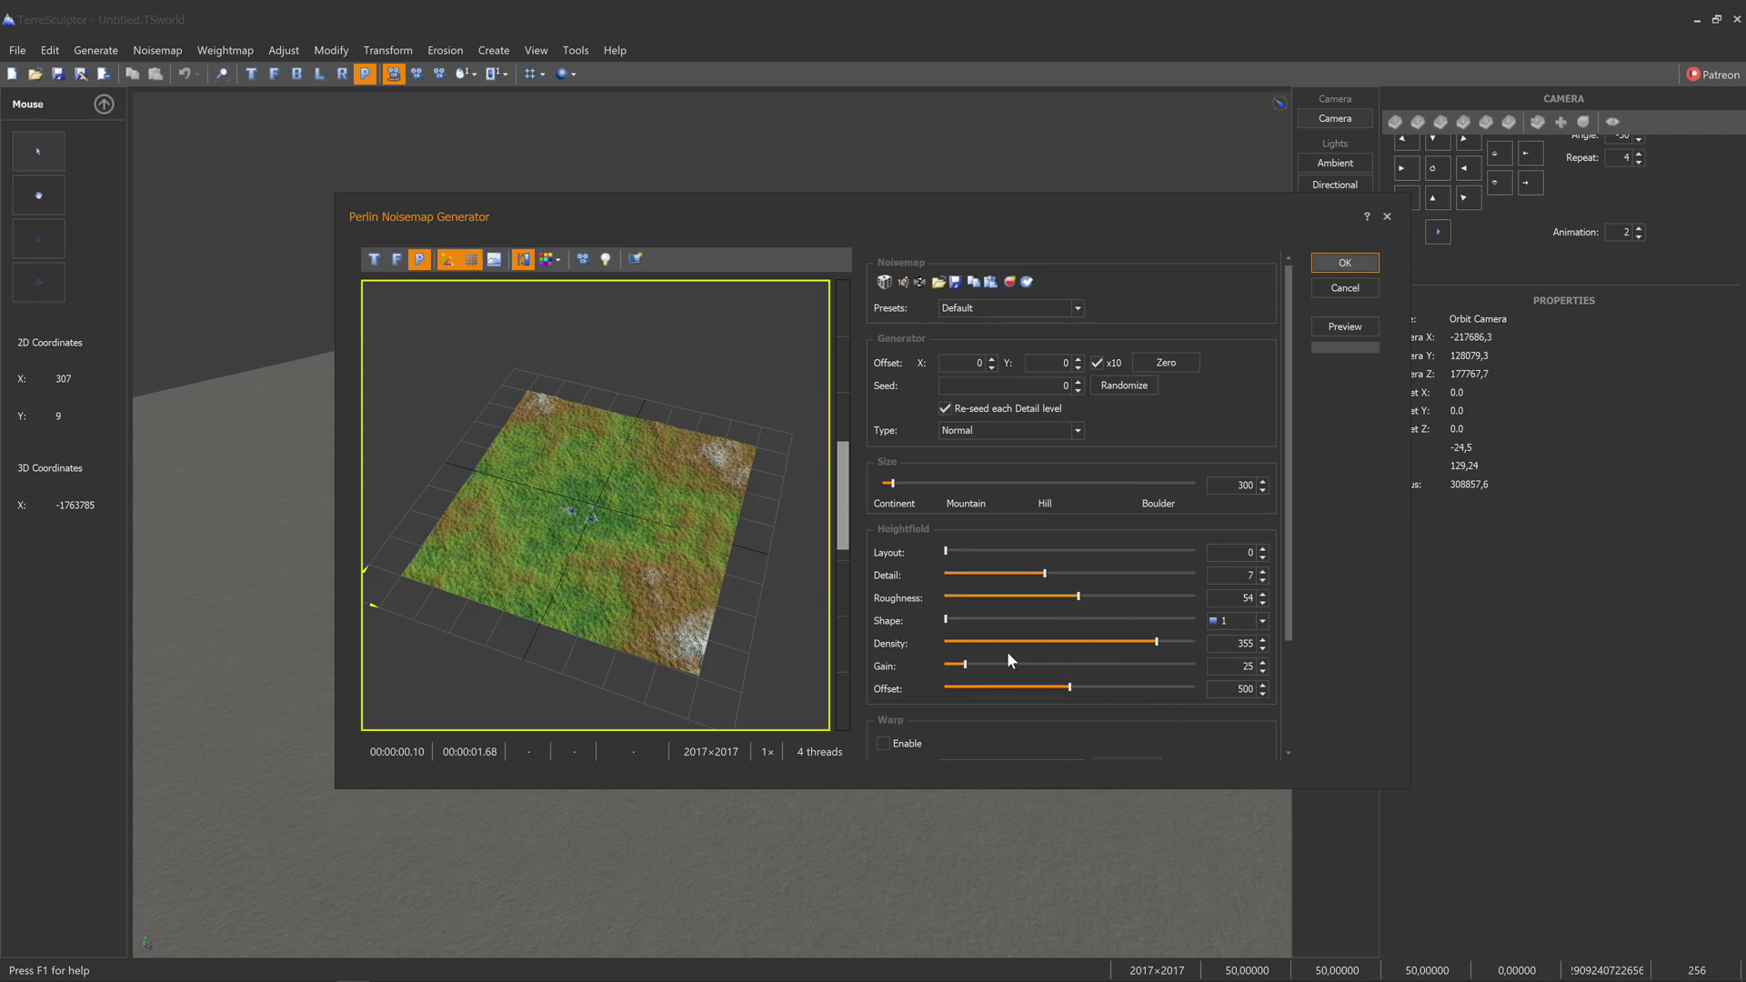
left_click_drag(1148, 645, 966, 644)
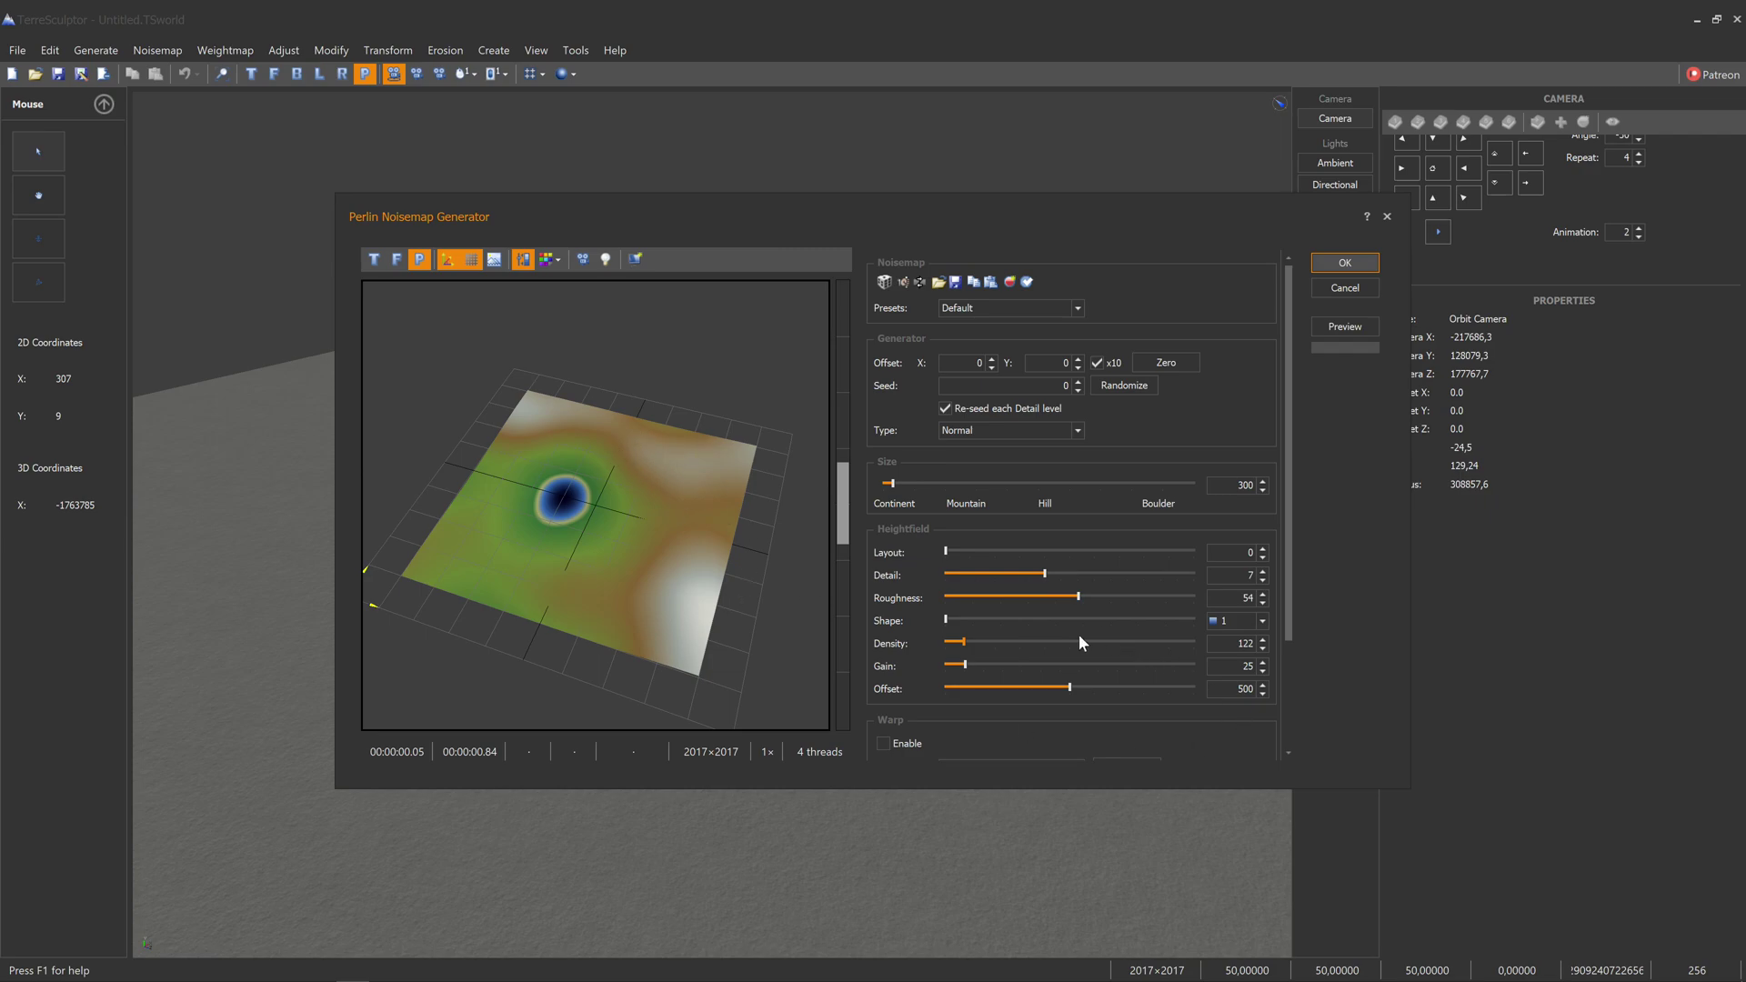
left_click_drag(962, 640, 1022, 663)
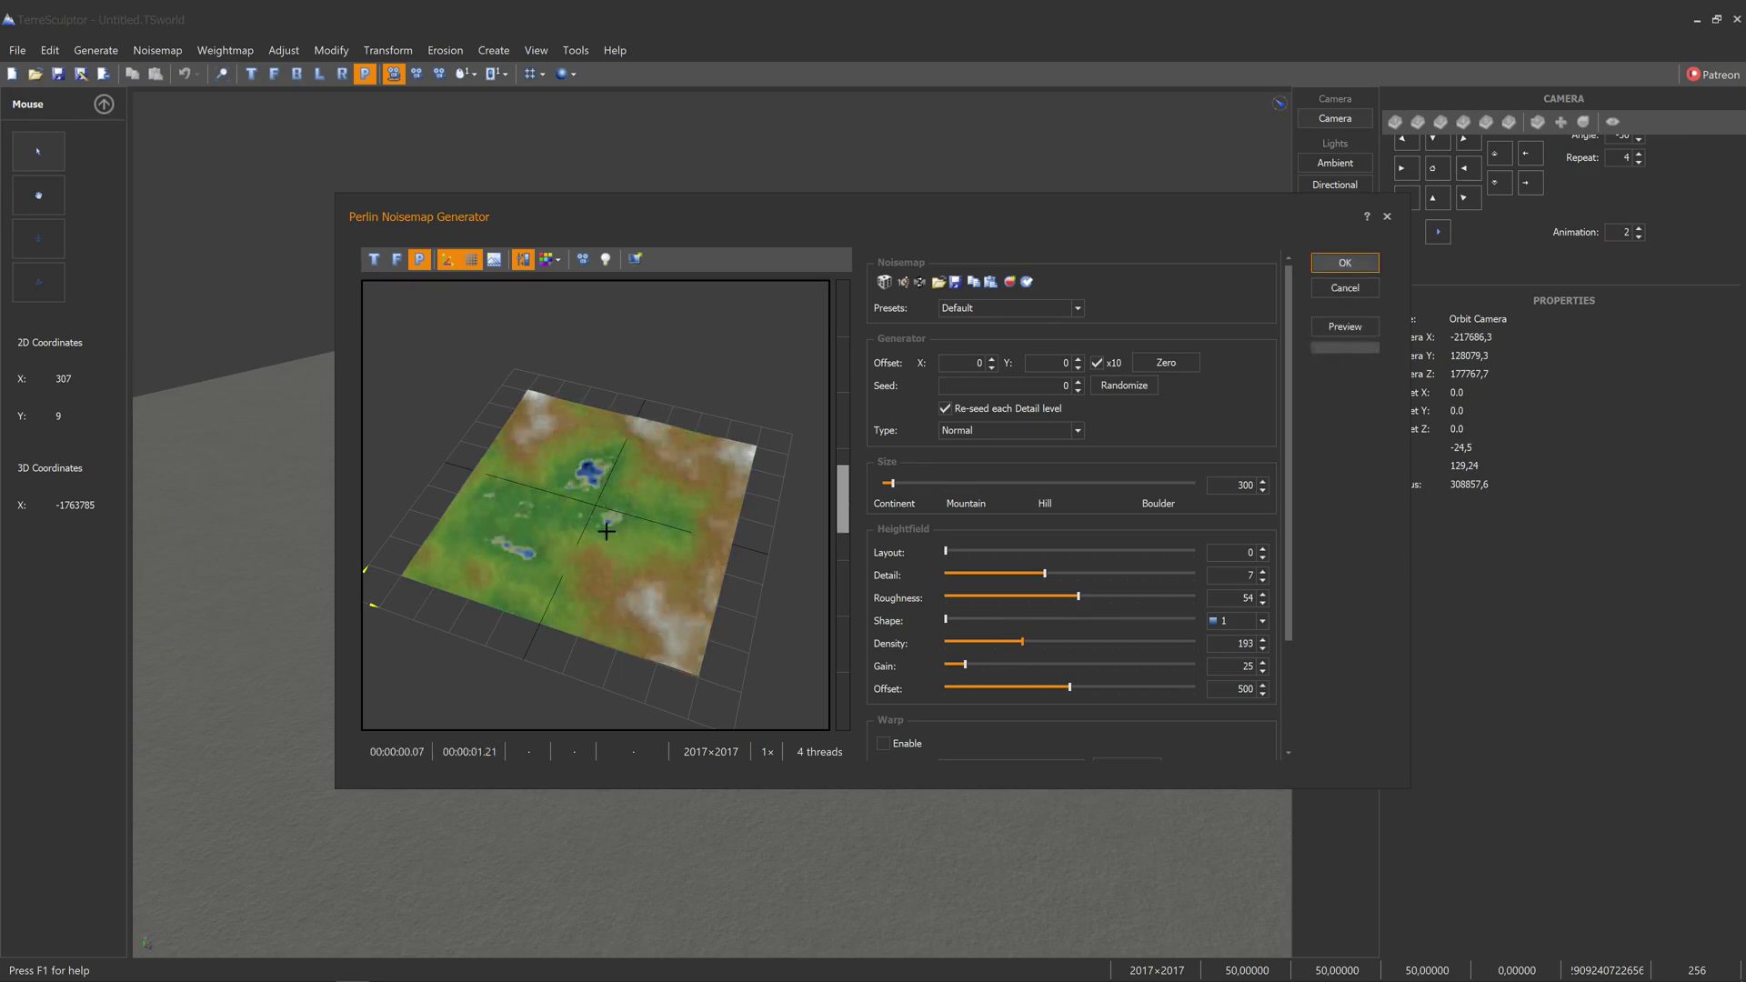
scroll(641, 513, "up", 5)
scroll(641, 513, "down", 5)
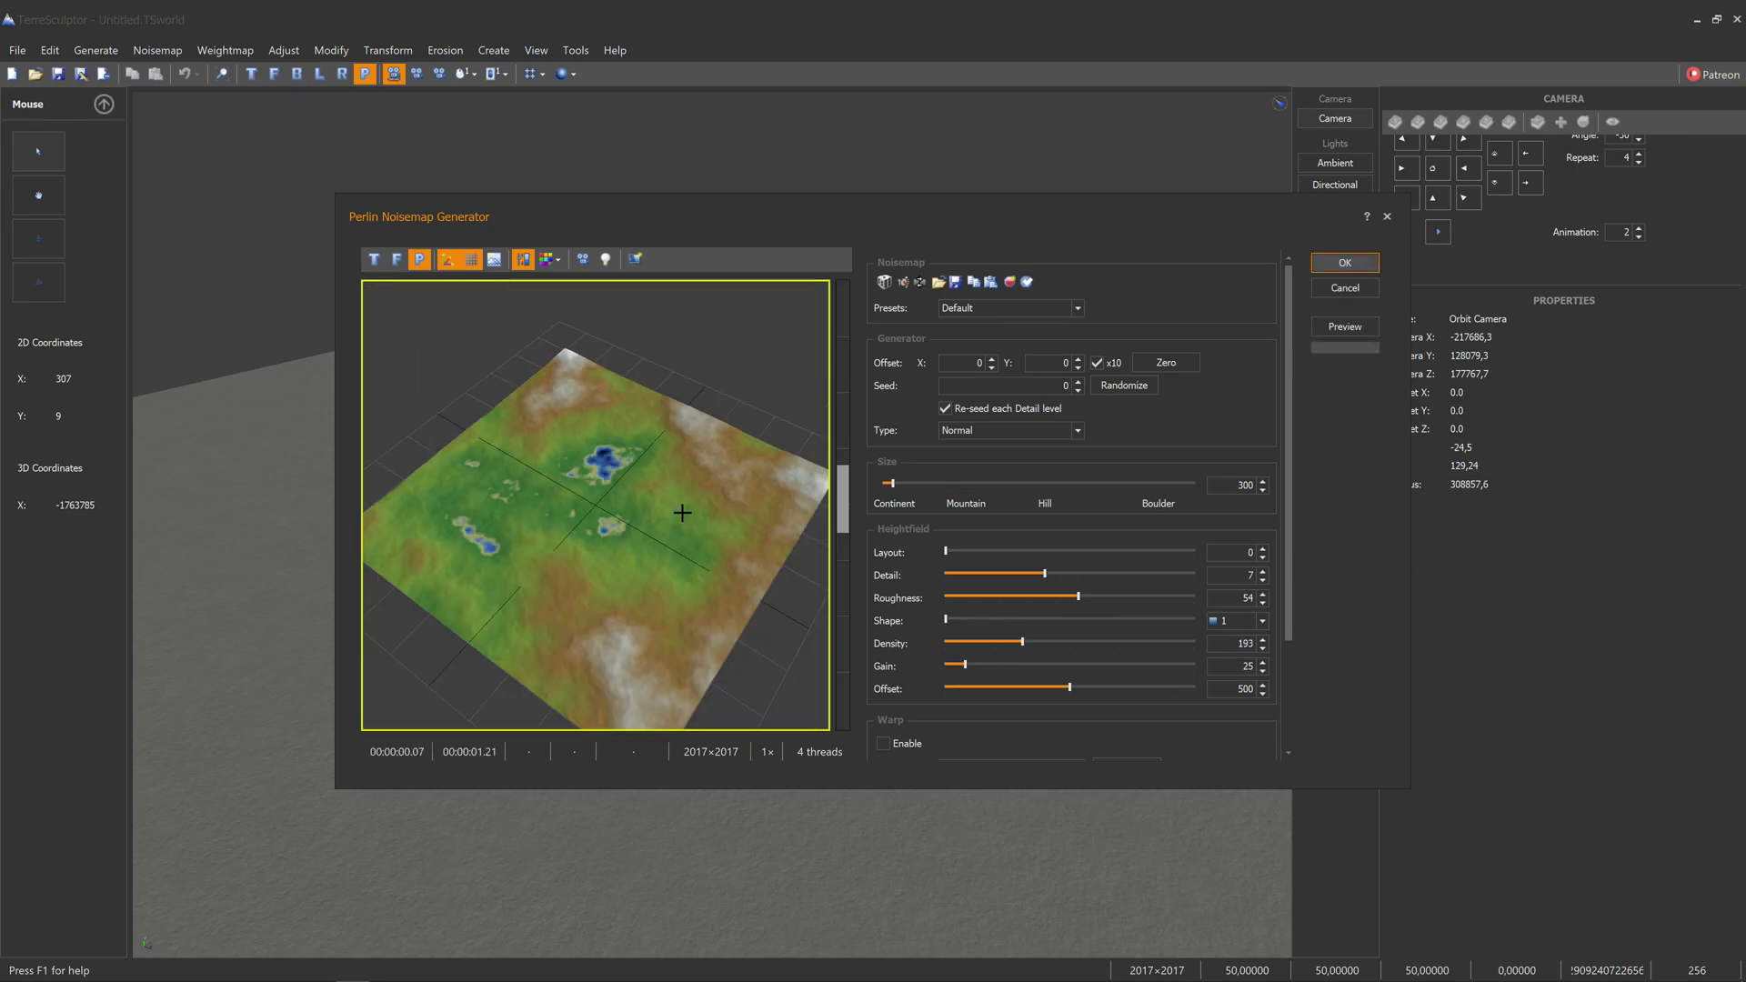
left_click_drag(682, 534, 723, 538)
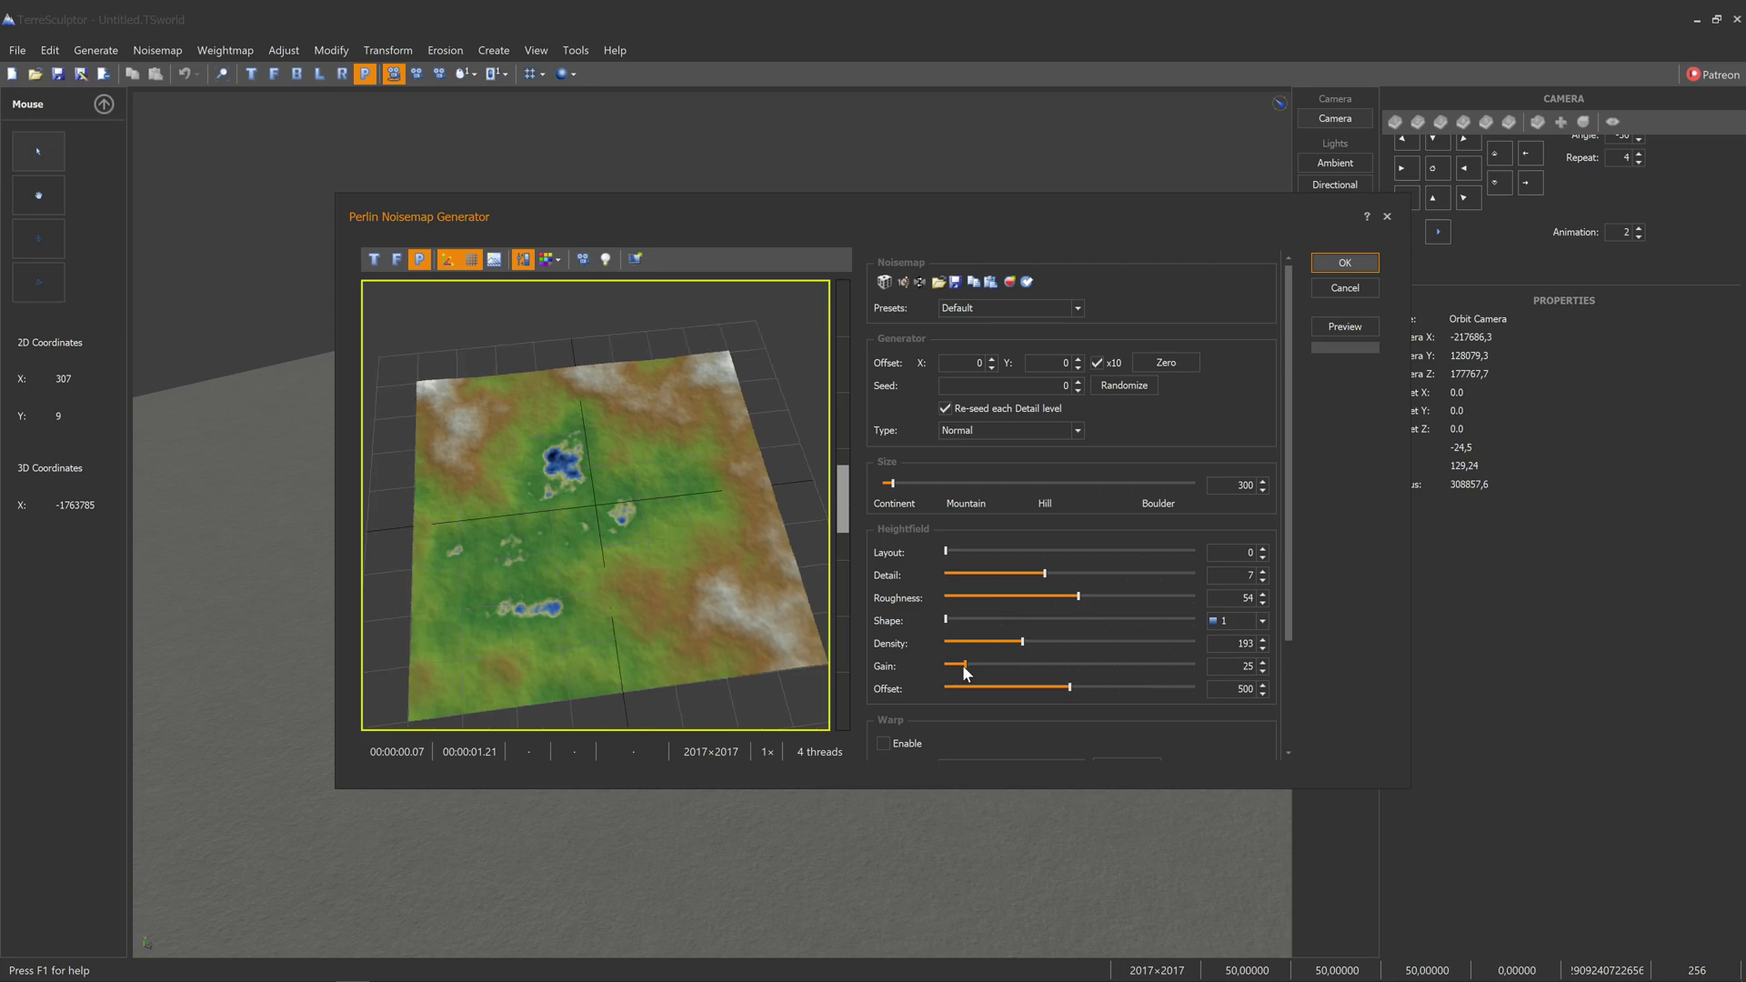
Set the heightfield Gain to 138 and inspect the terrain relief up close from different angles.
left_click_drag(964, 665, 1058, 695)
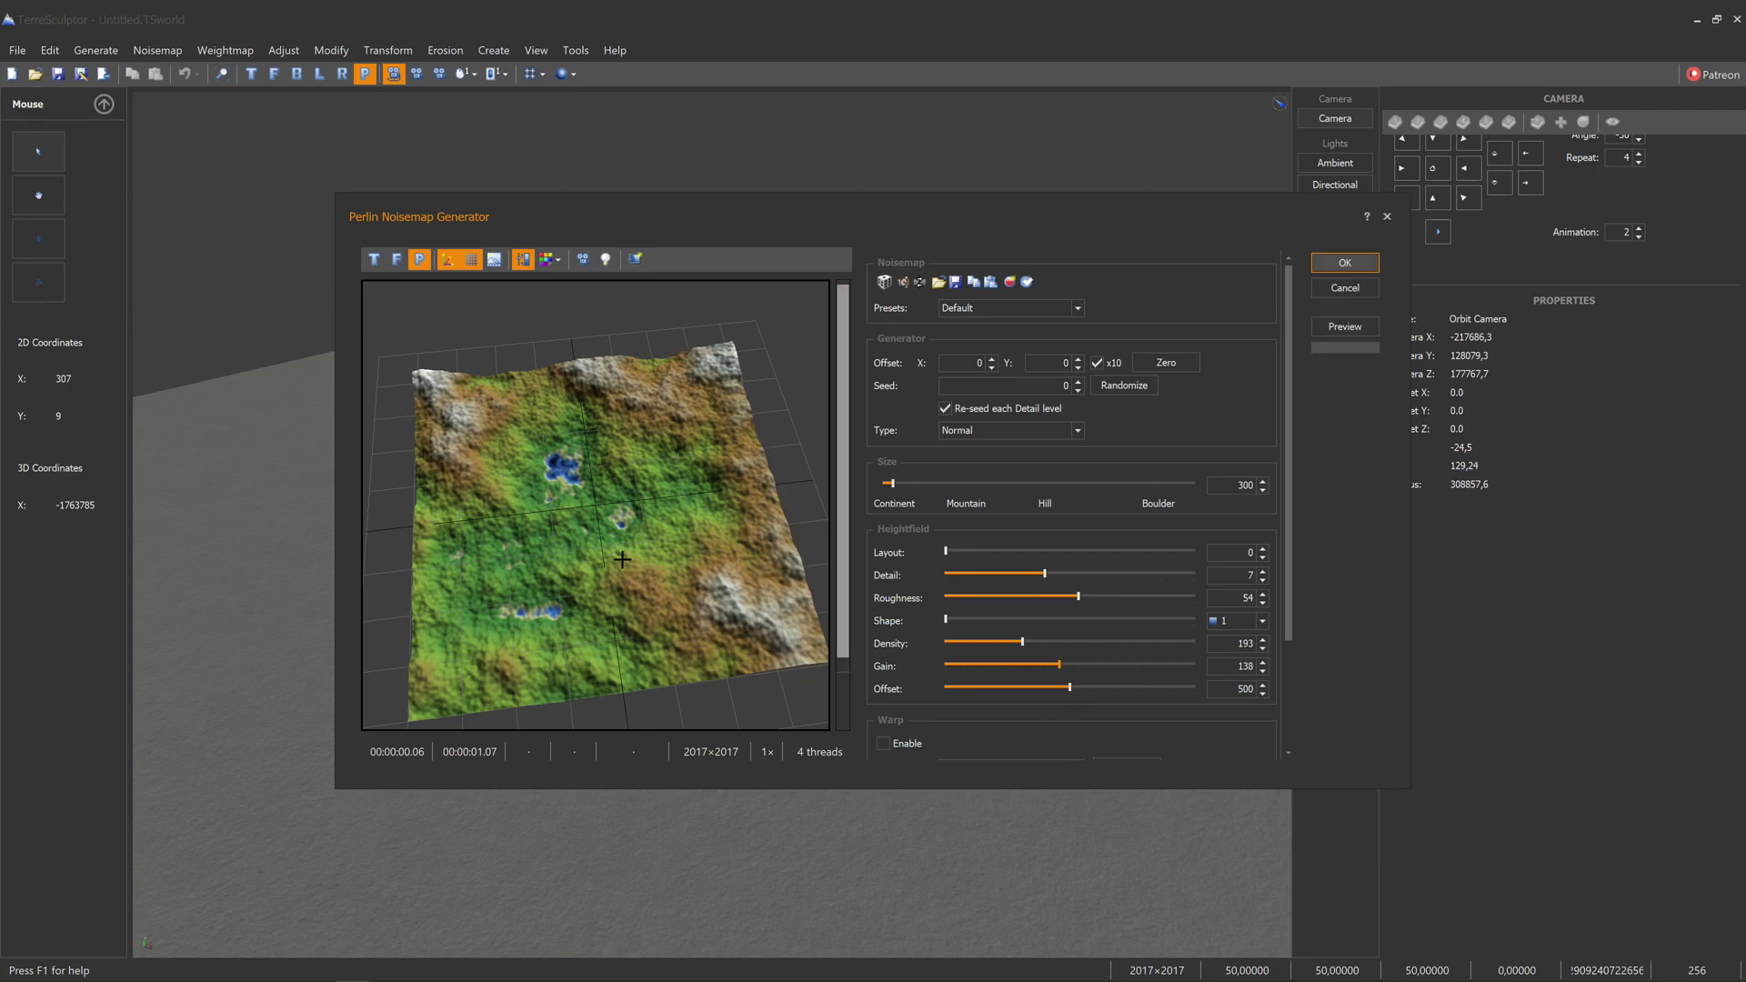
left_click_drag(664, 543, 673, 538)
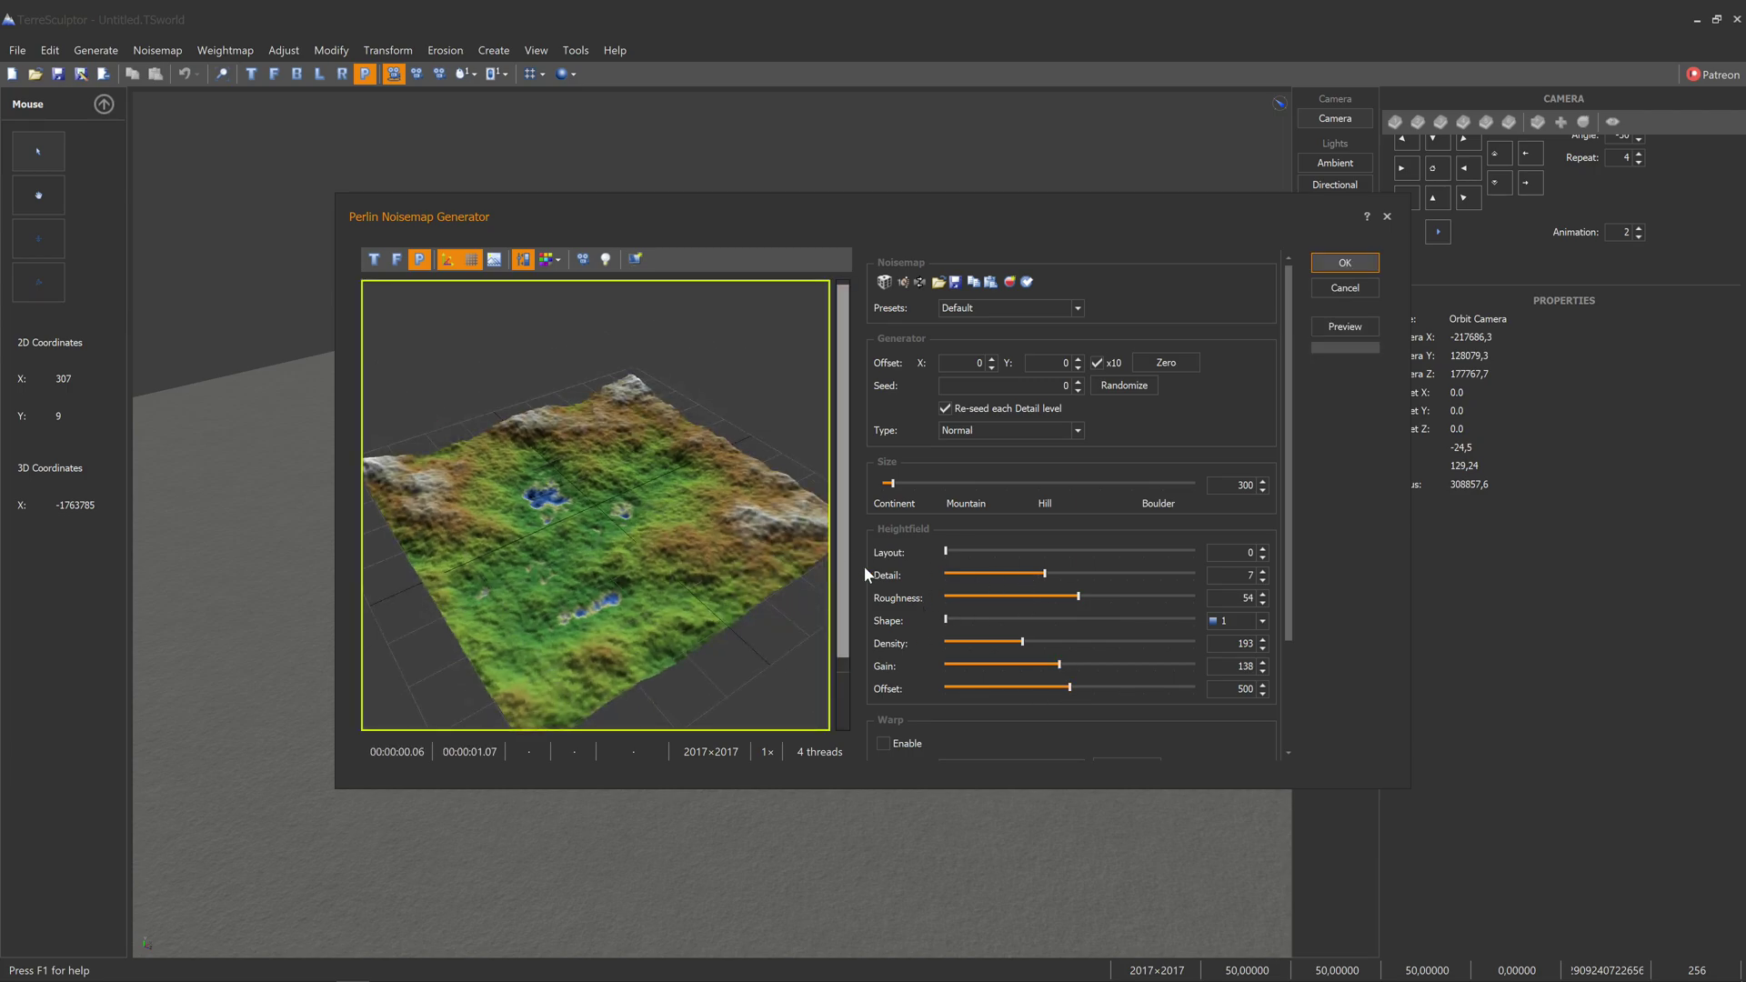
scroll(691, 565, "up", 5)
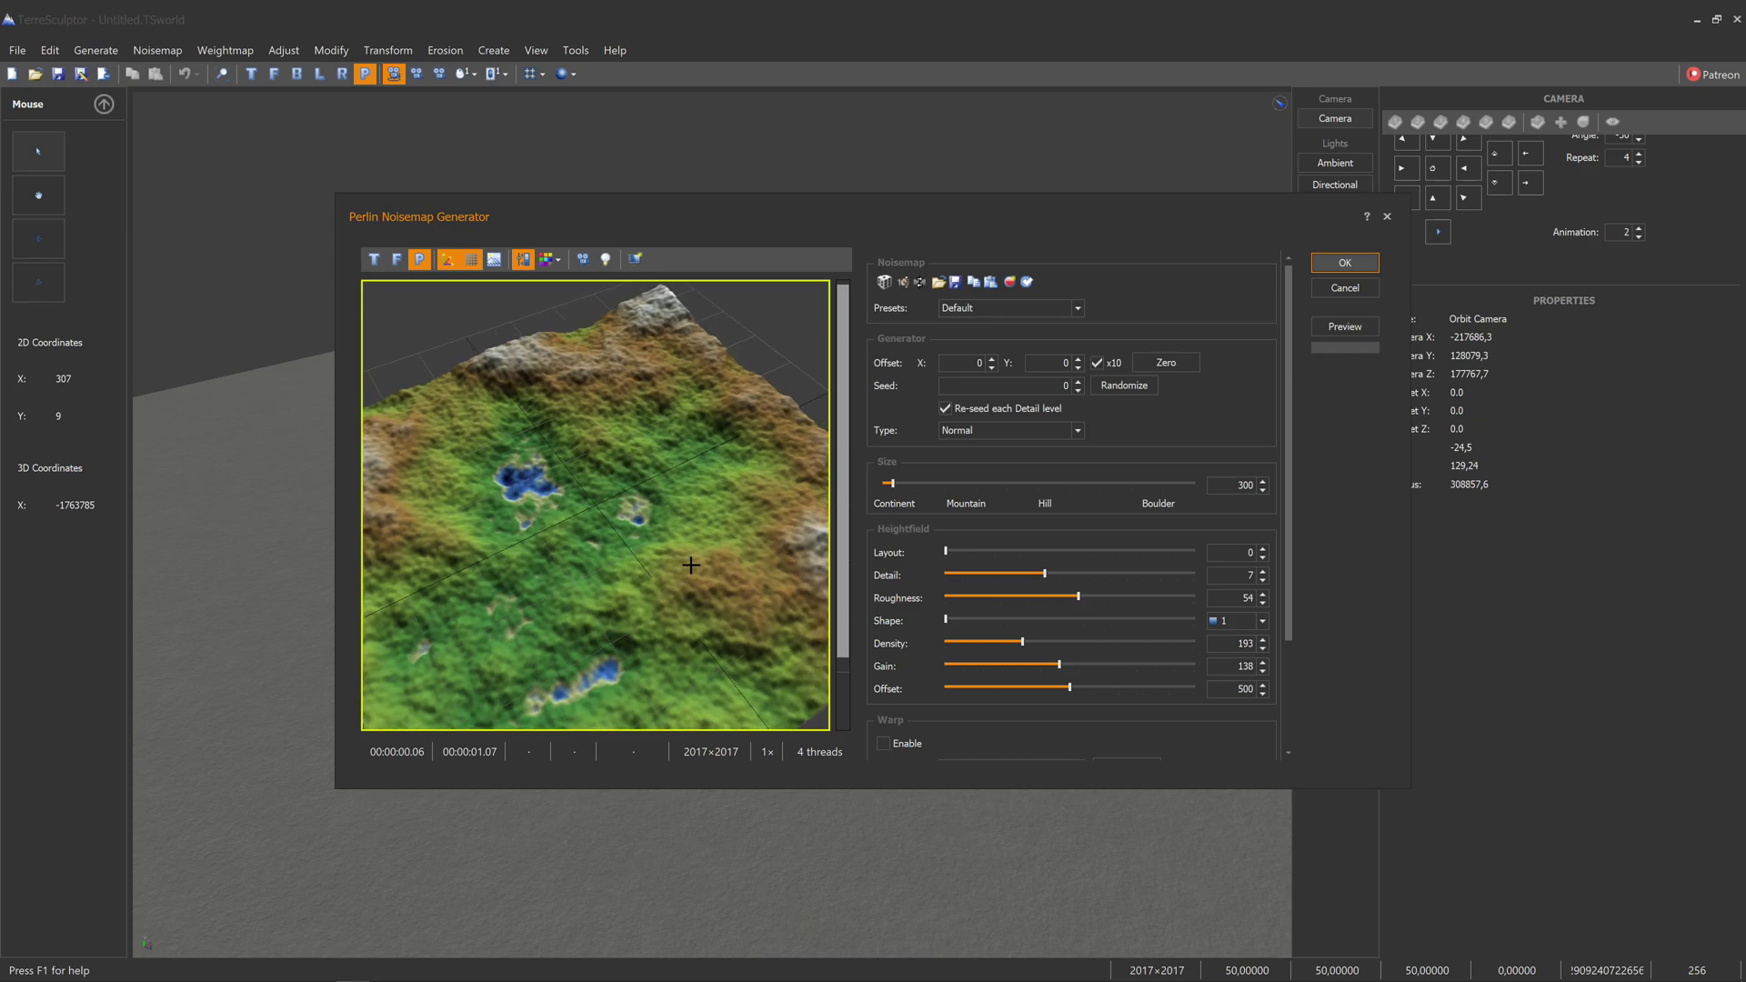
left_click_drag(691, 579, 691, 565)
Set the noisemap Roughness to 39 and Density to 216, viewing the terrain from a low angle.
left_click_drag(1076, 597, 1042, 652)
left_click_drag(557, 542, 612, 597)
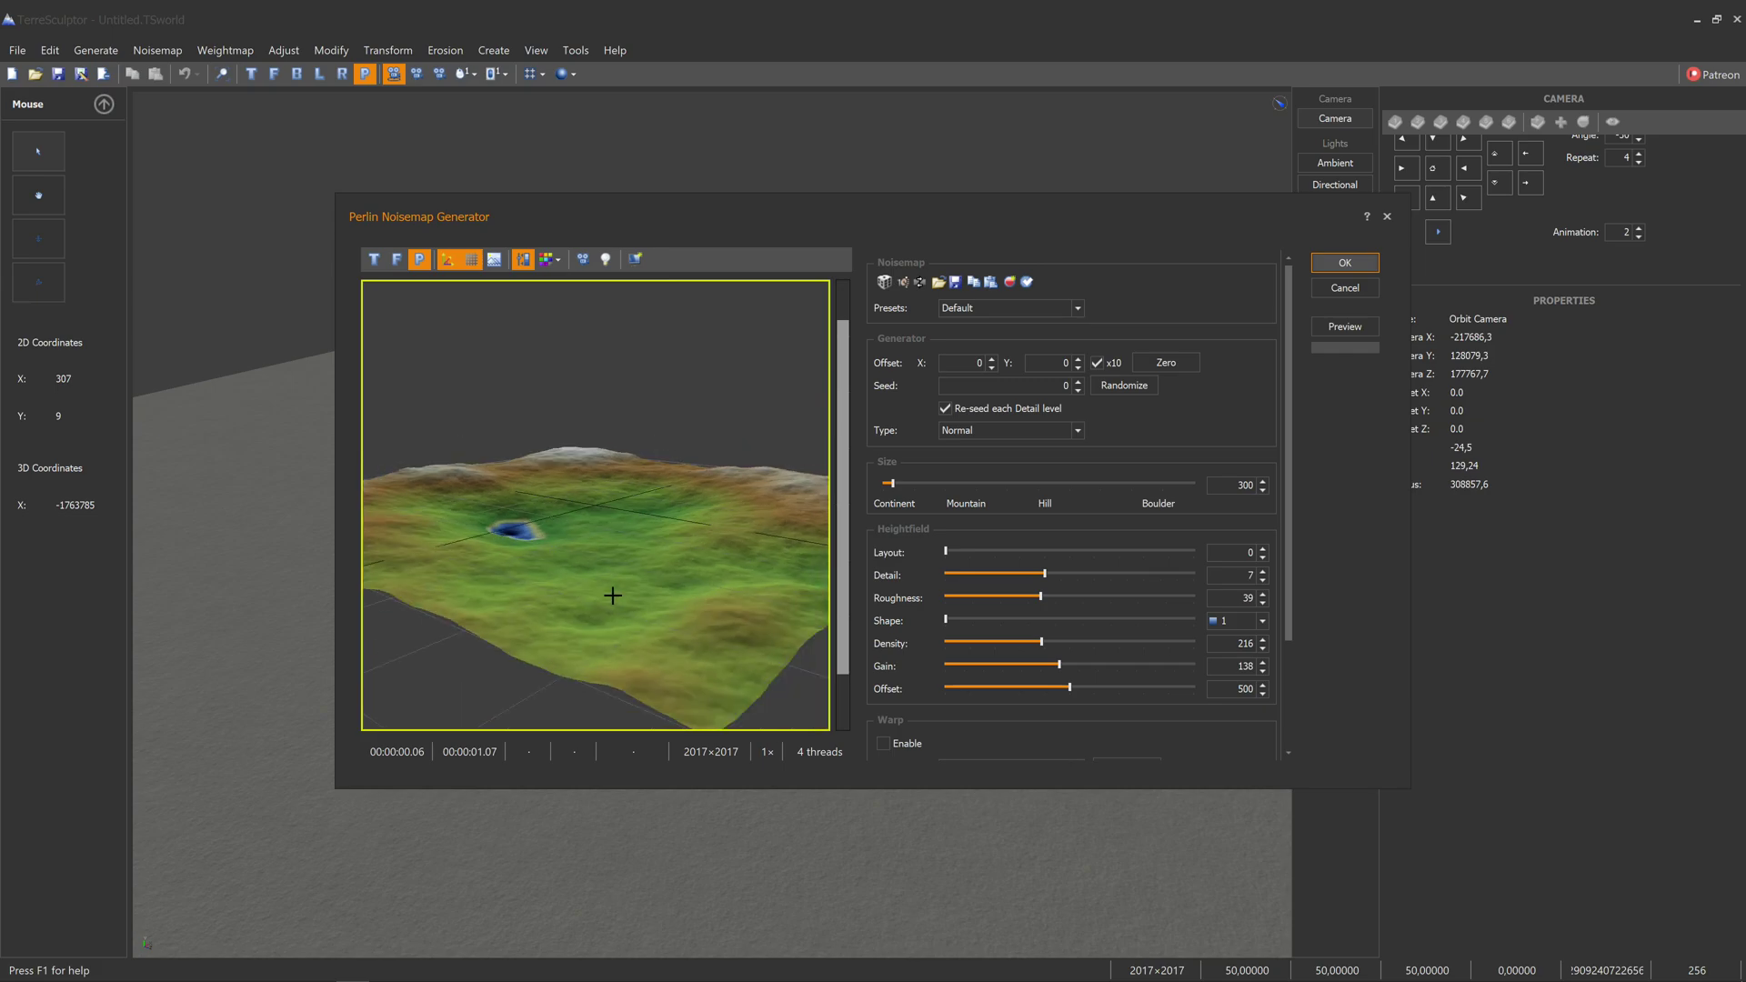
Try heightfield Gain values of 167 and 180, inspecting the terrain around the lake up close.
left_click_drag(1047, 669, 1083, 671)
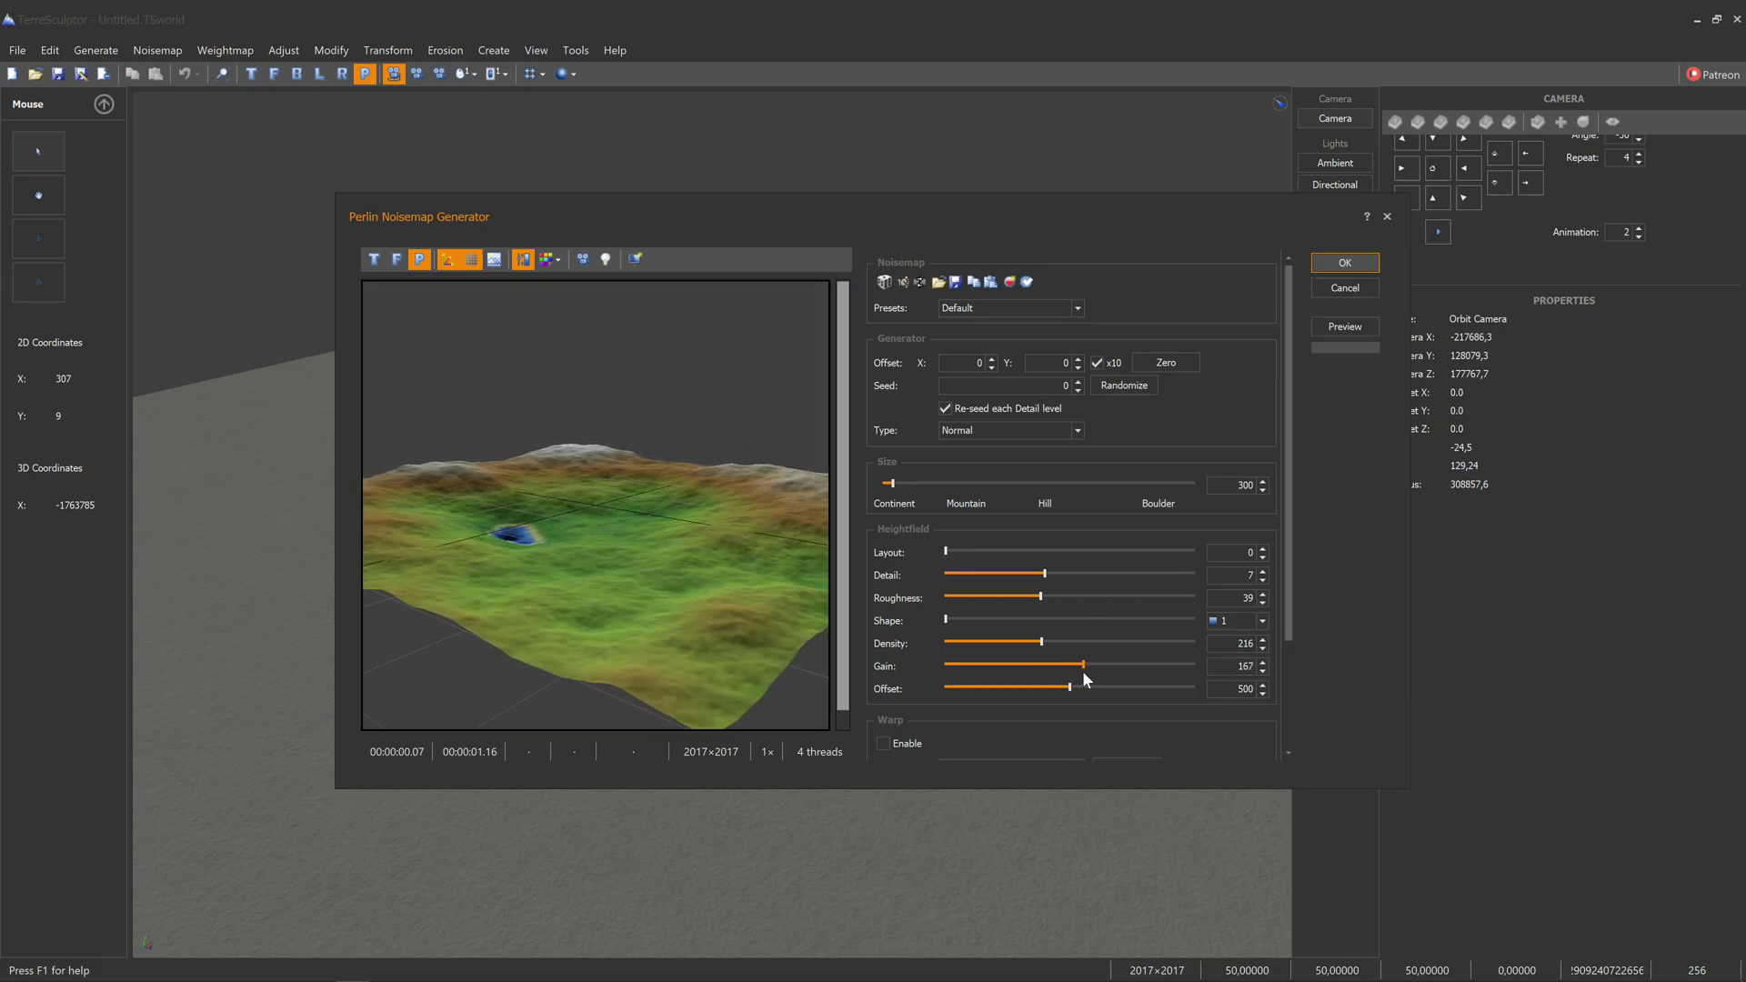
left_click_drag(643, 564, 636, 574)
left_click(1095, 665)
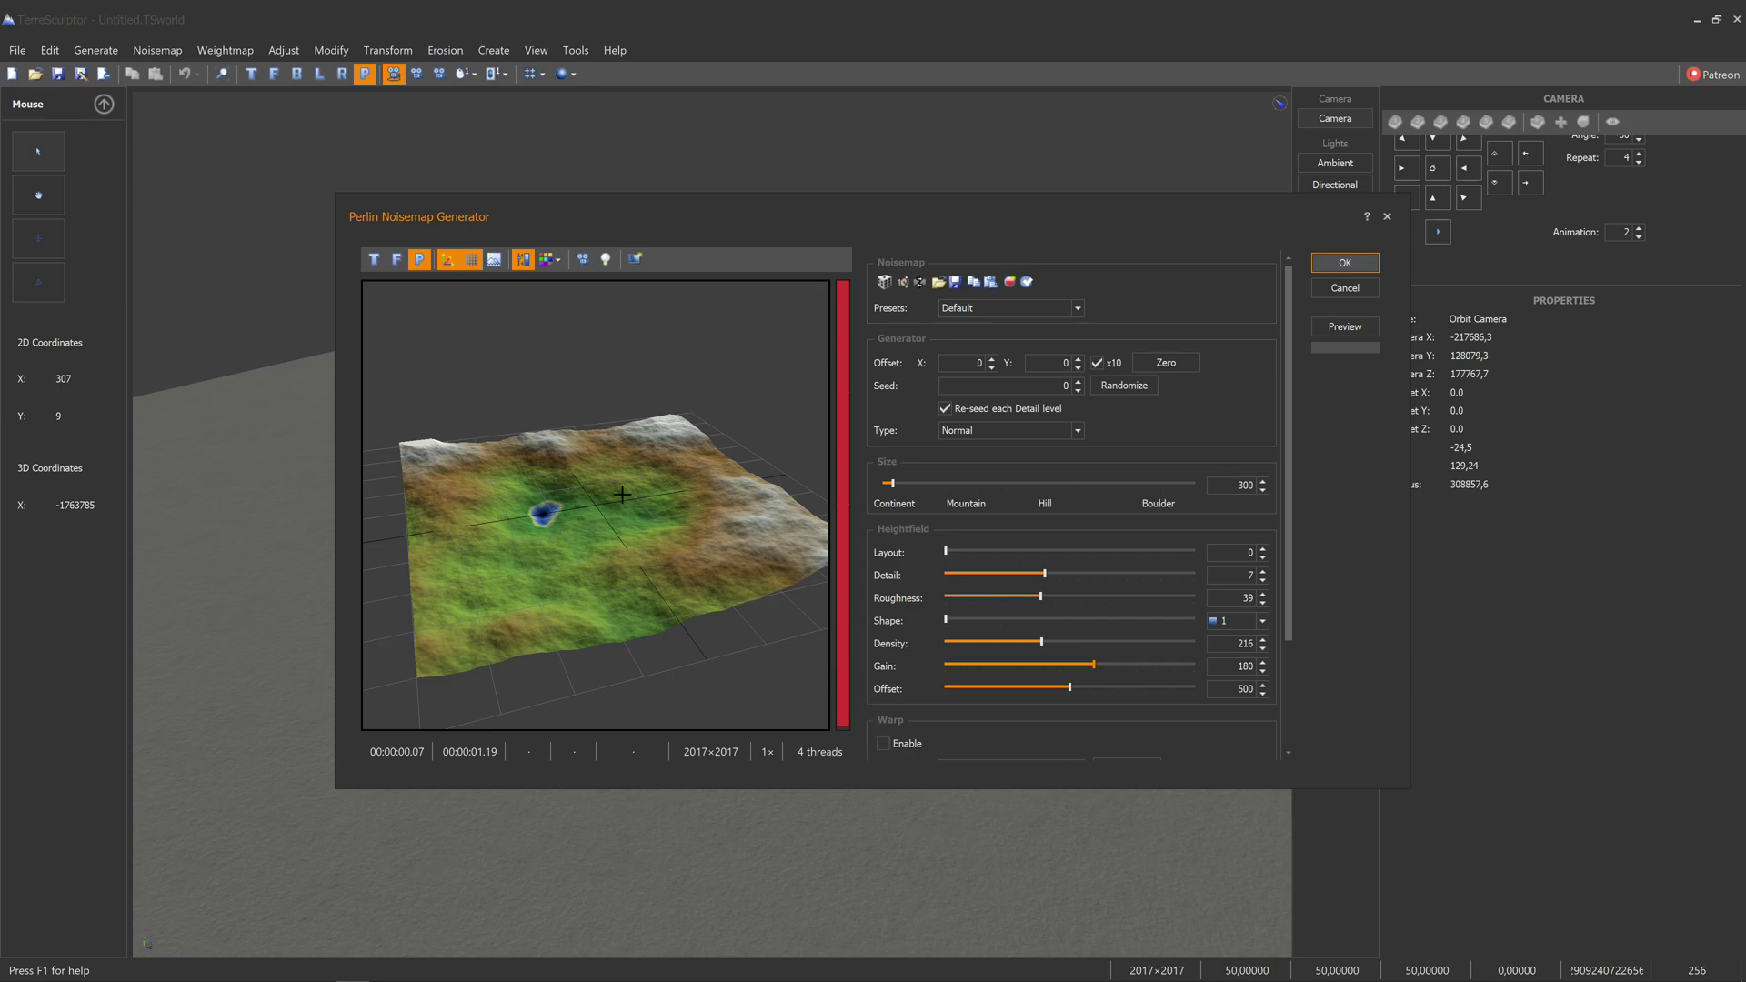
scroll(637, 496, "up", 5)
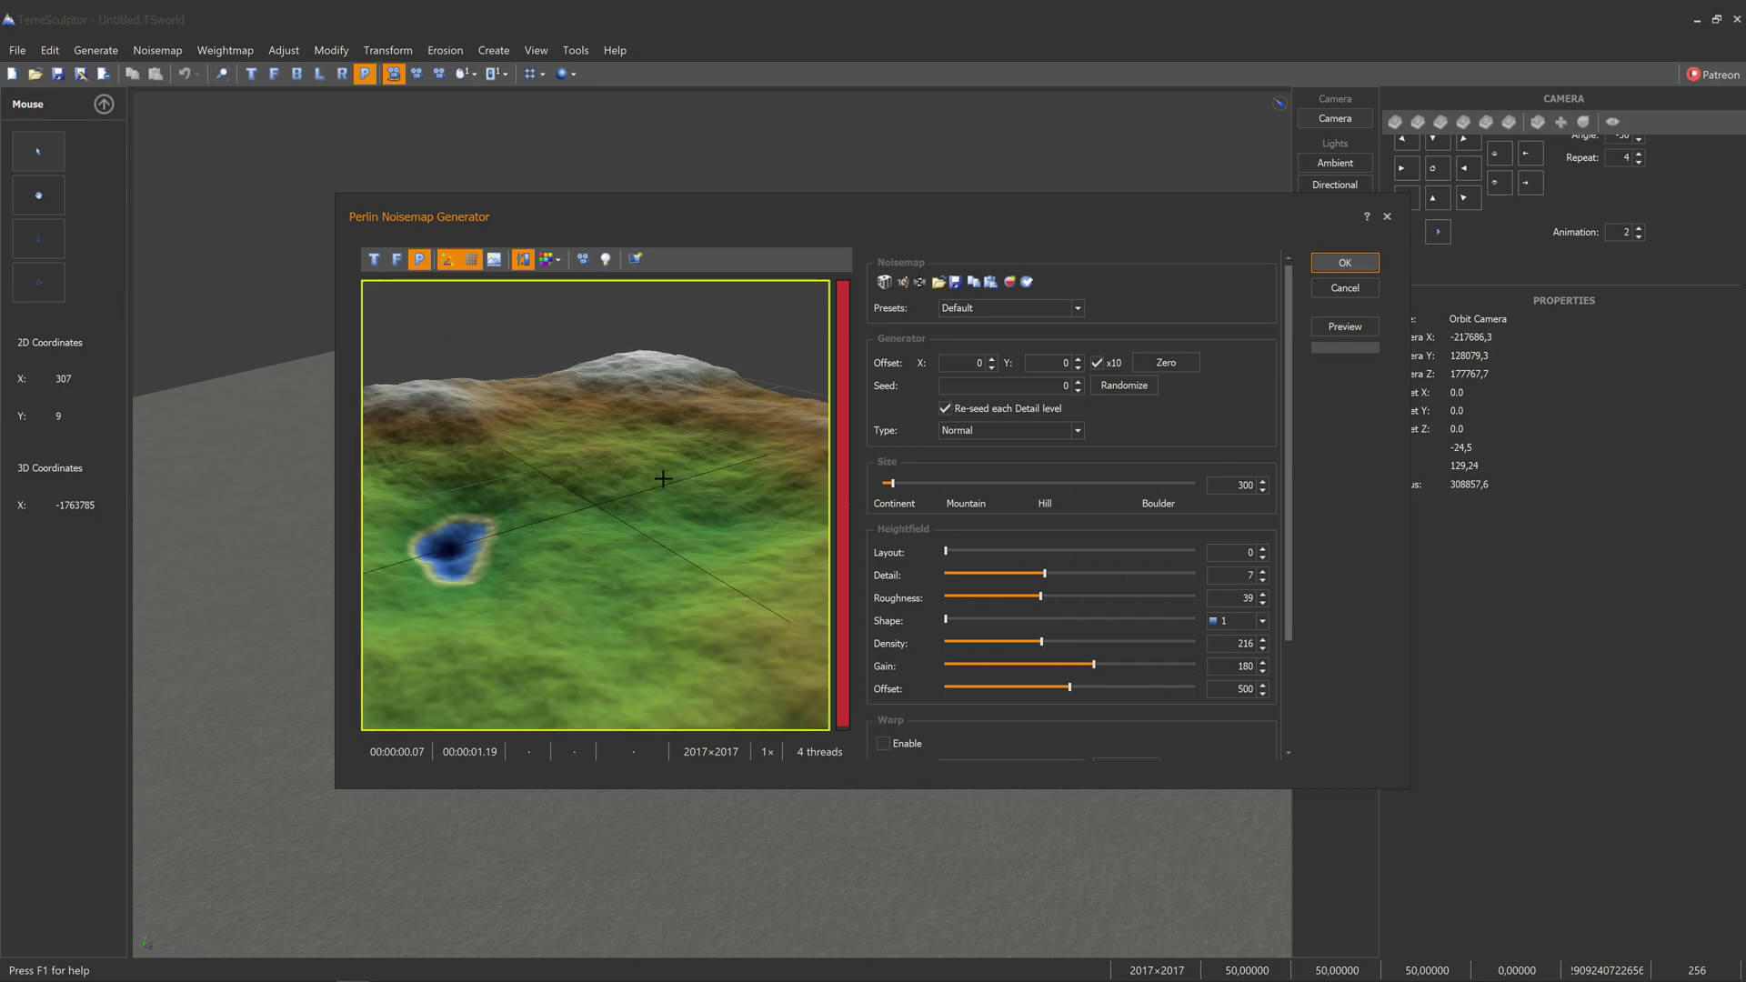
Try the heightfield Gain at 300 and examine the mountain tops and lake in the preview.
left_click_drag(663, 478, 650, 528)
left_click_drag(1093, 663, 1194, 664)
scroll(667, 366, "down", 2)
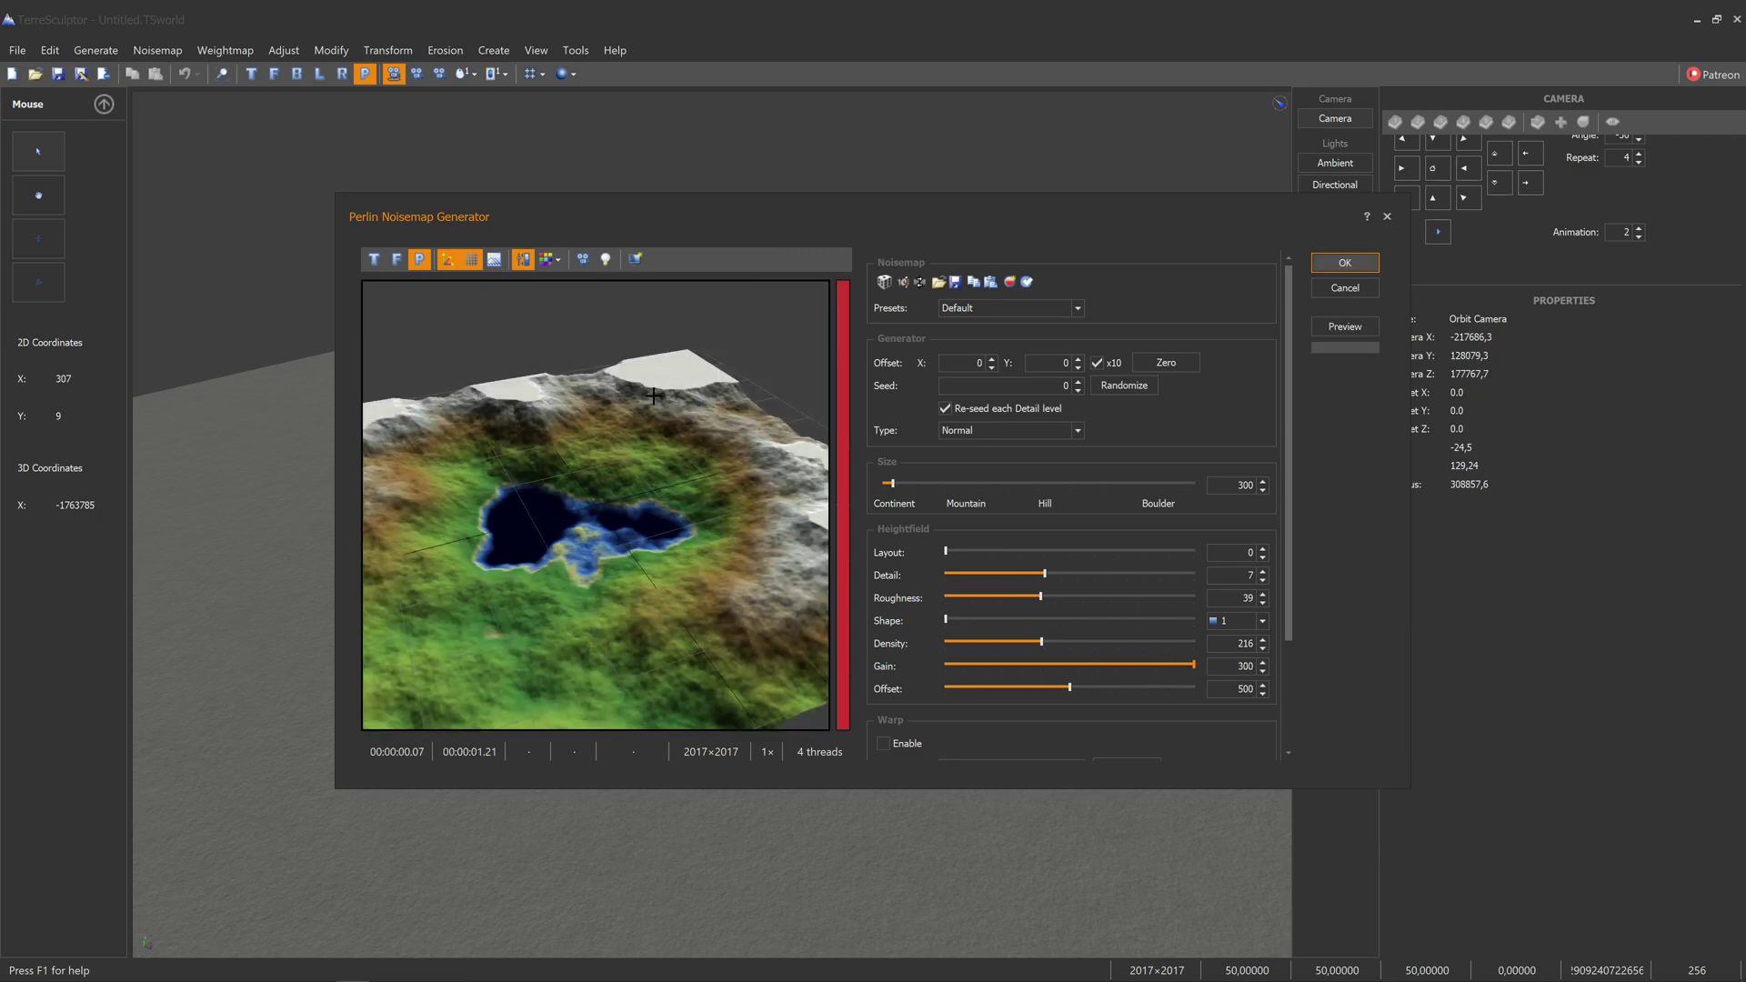
left_click_drag(693, 375, 689, 426)
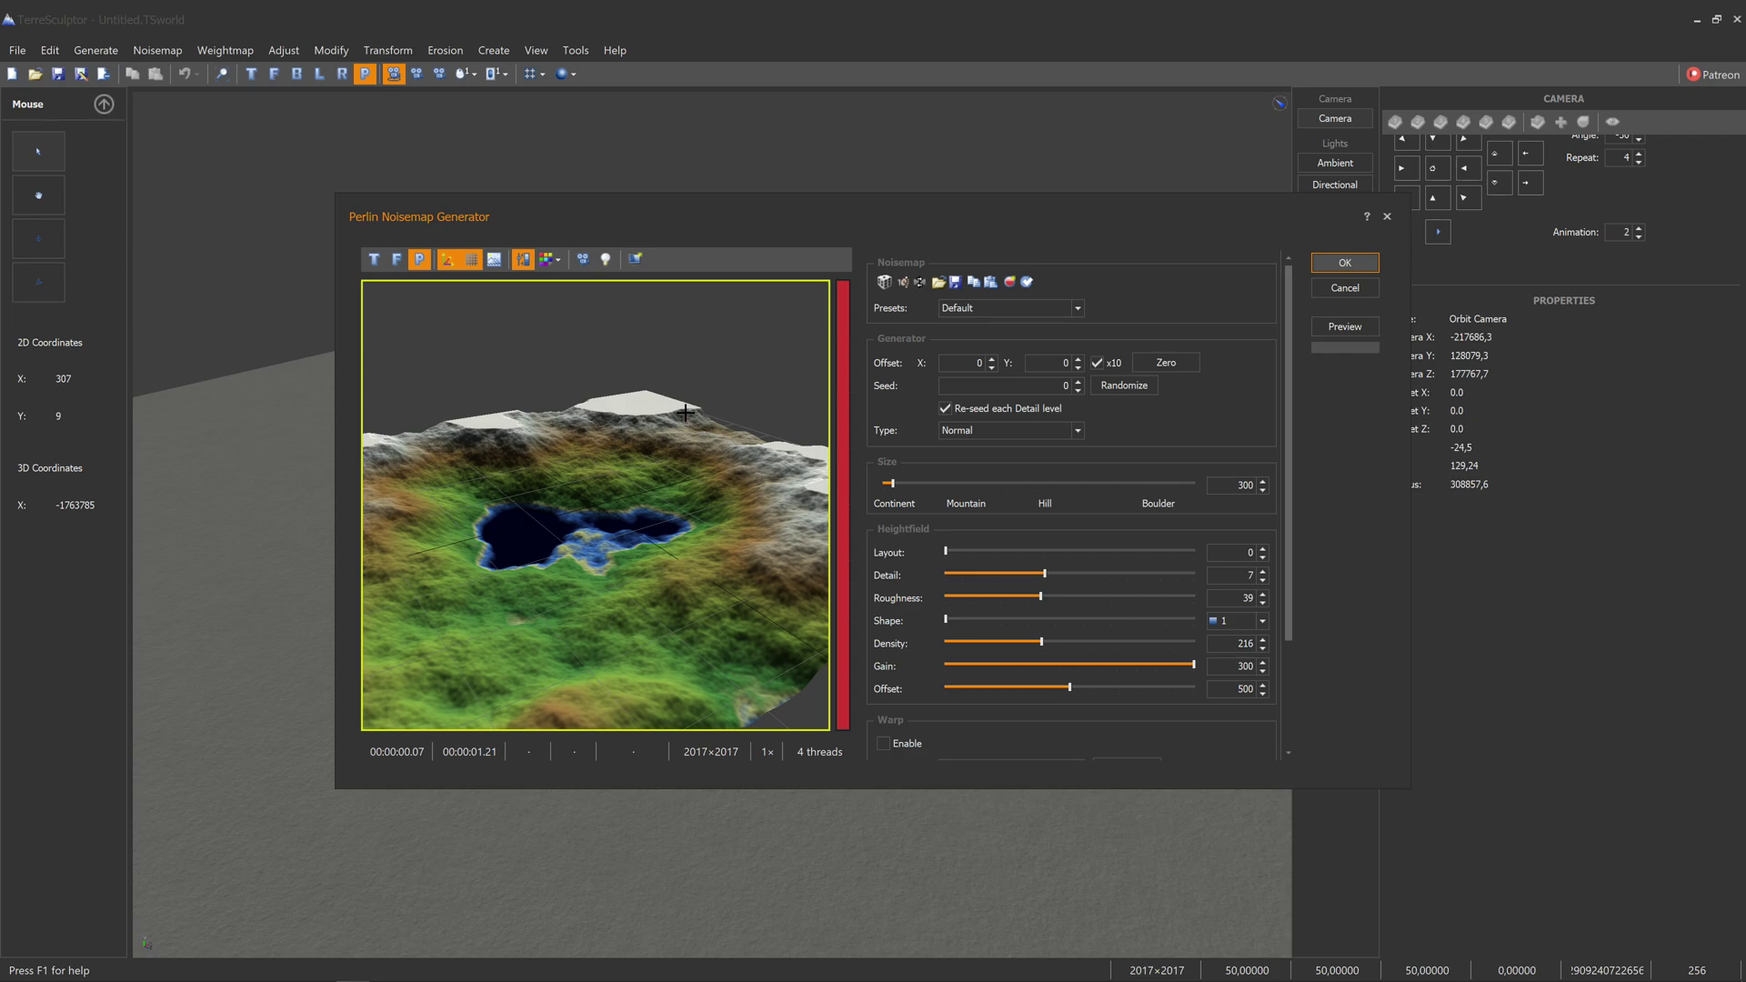
mouse_move(629, 503)
left_mouse_down()
mouse_move(655, 501)
mouse_move(613, 438)
mouse_move(662, 536)
mouse_move(638, 519)
left_mouse_up()
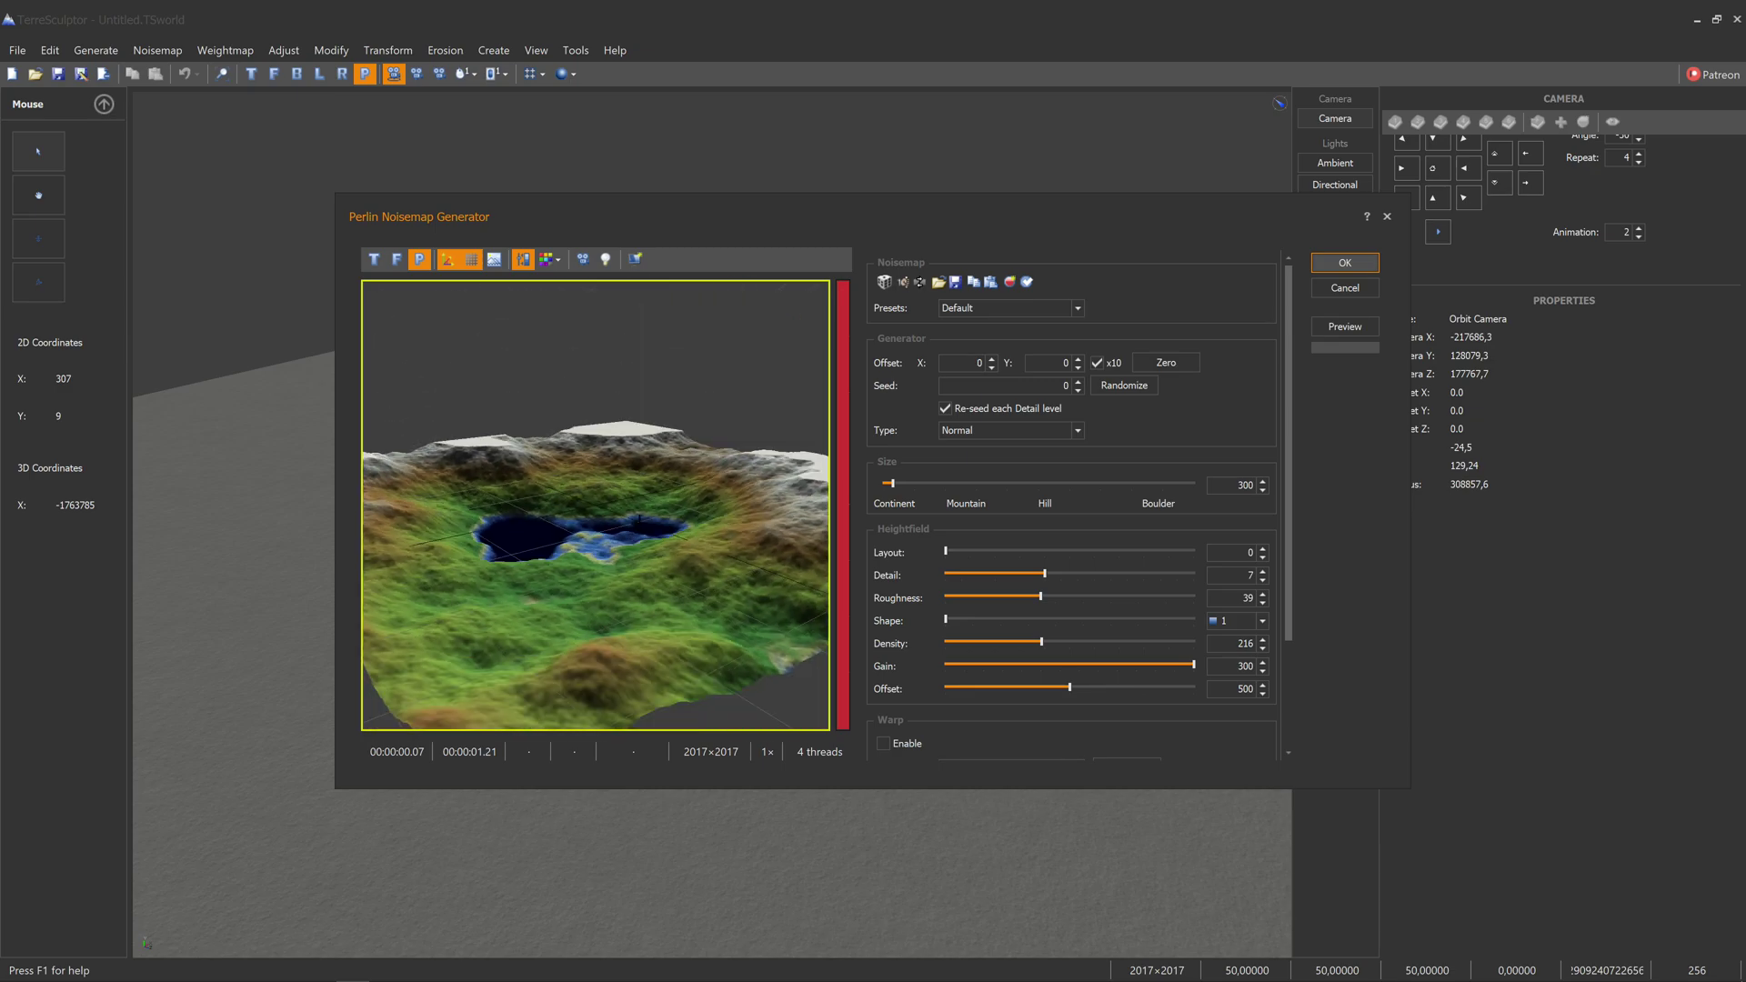
Reduce the heightfield Gain to 163, set the Offset to 482, and fine-tune the Gain to 172.
left_click_drag(1193, 665, 1081, 671)
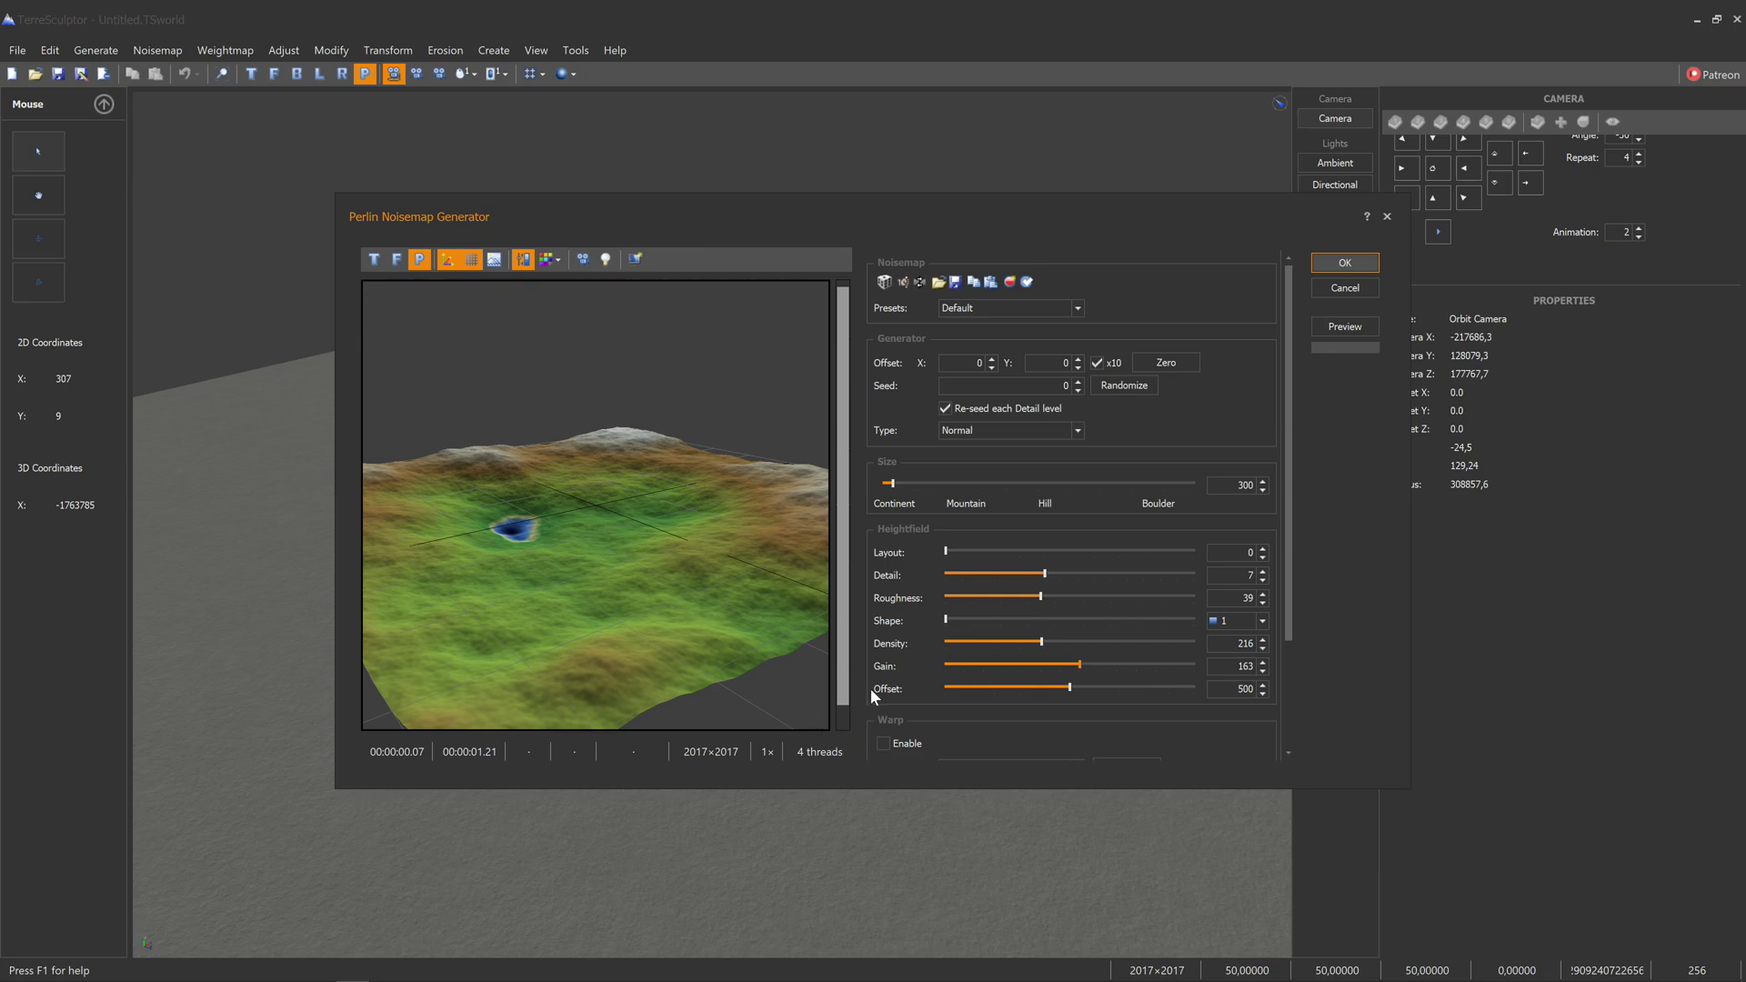
mouse_move(1071, 686)
left_mouse_down()
mouse_move(1025, 702)
mouse_move(1064, 700)
left_mouse_up()
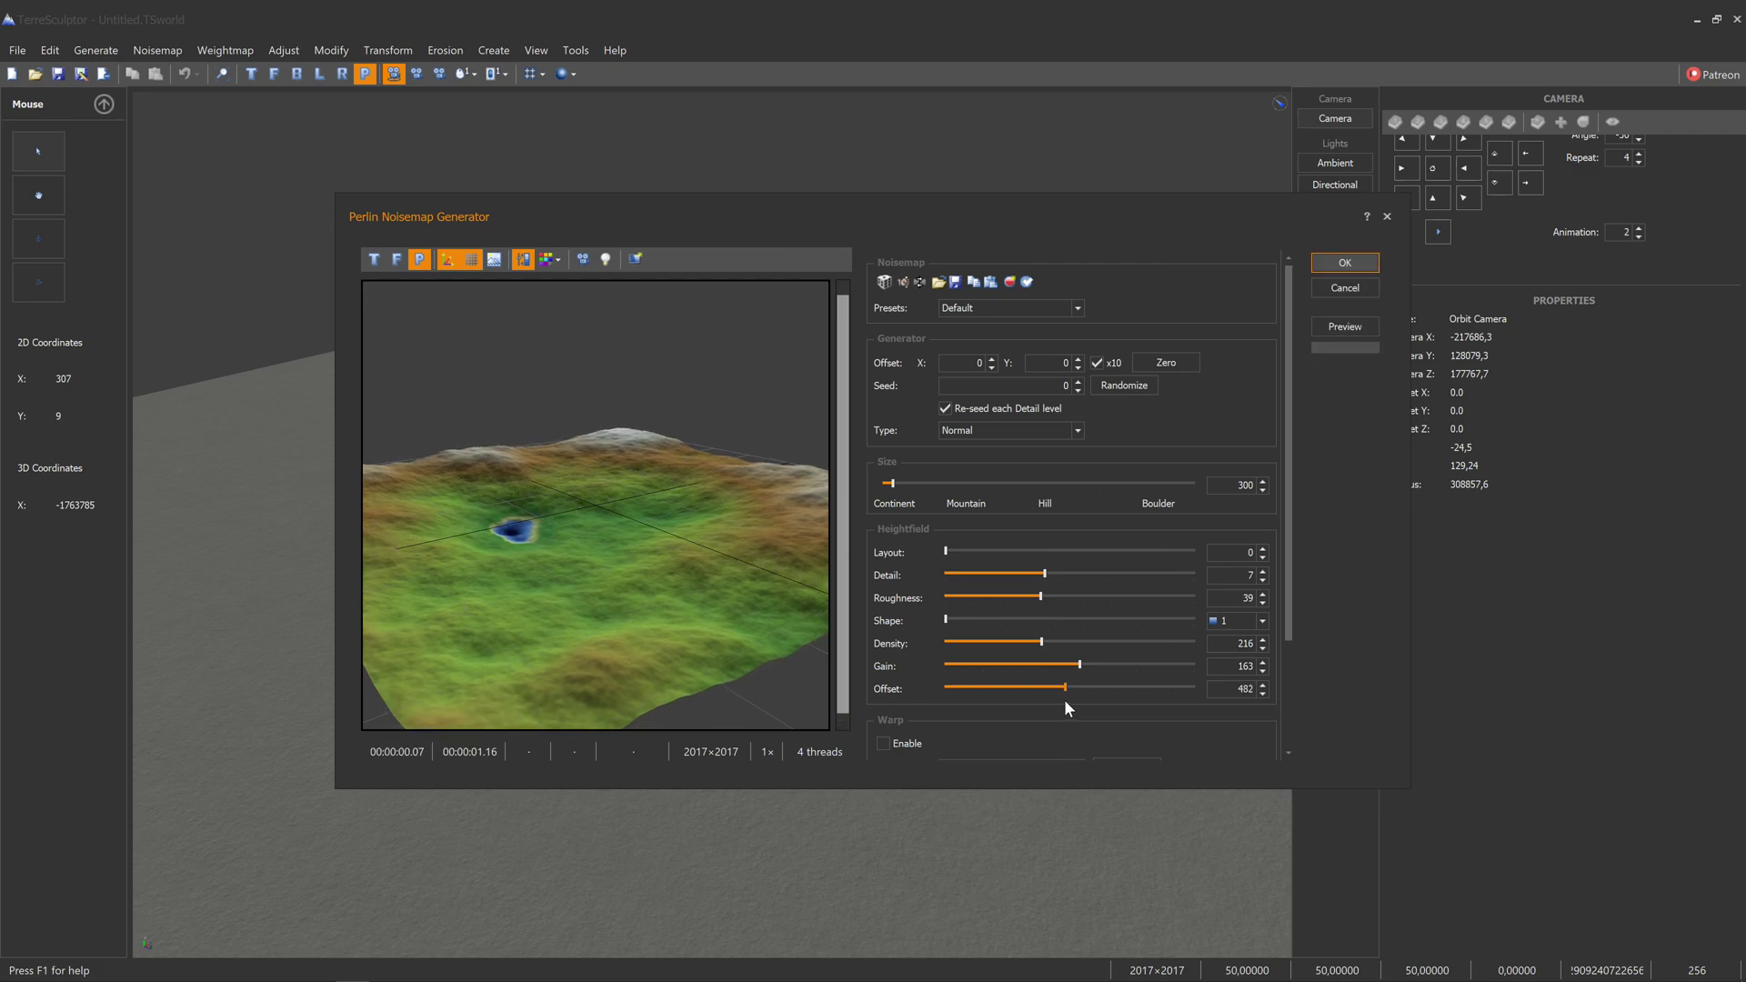
left_click_drag(1083, 662, 1086, 669)
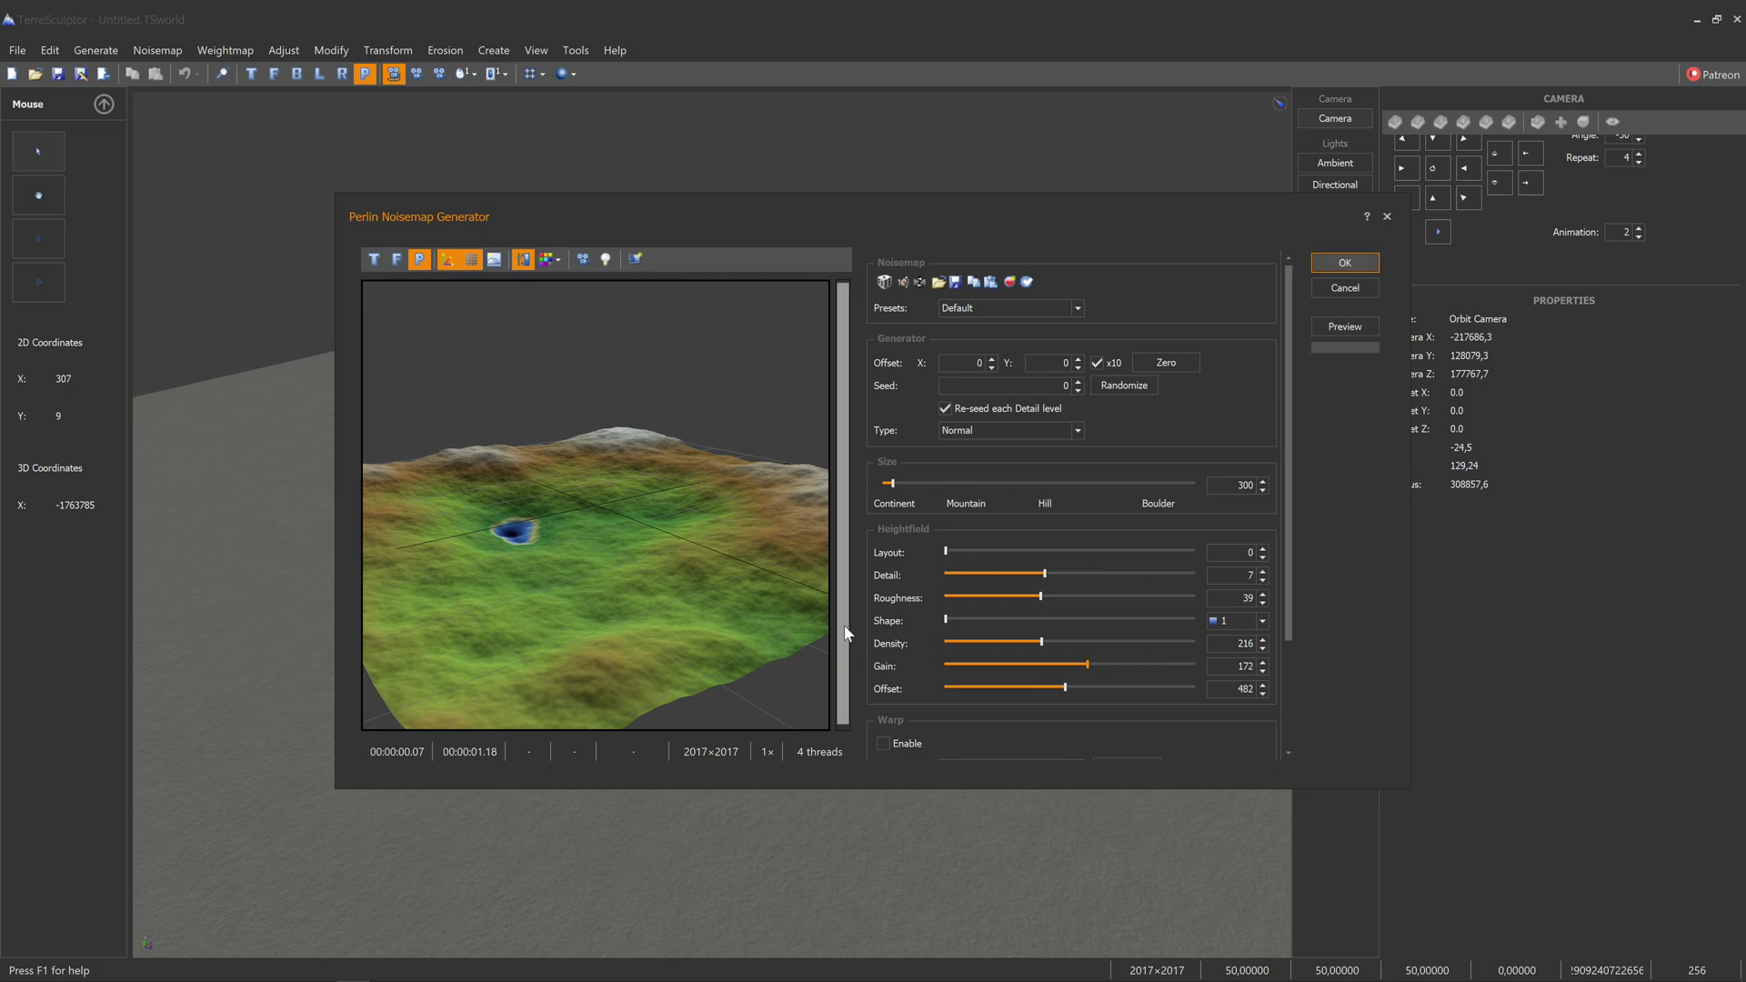
Try a Density of 201, set it to 215, and reduce the Roughness to 34.
left_click_drag(558, 547, 759, 580)
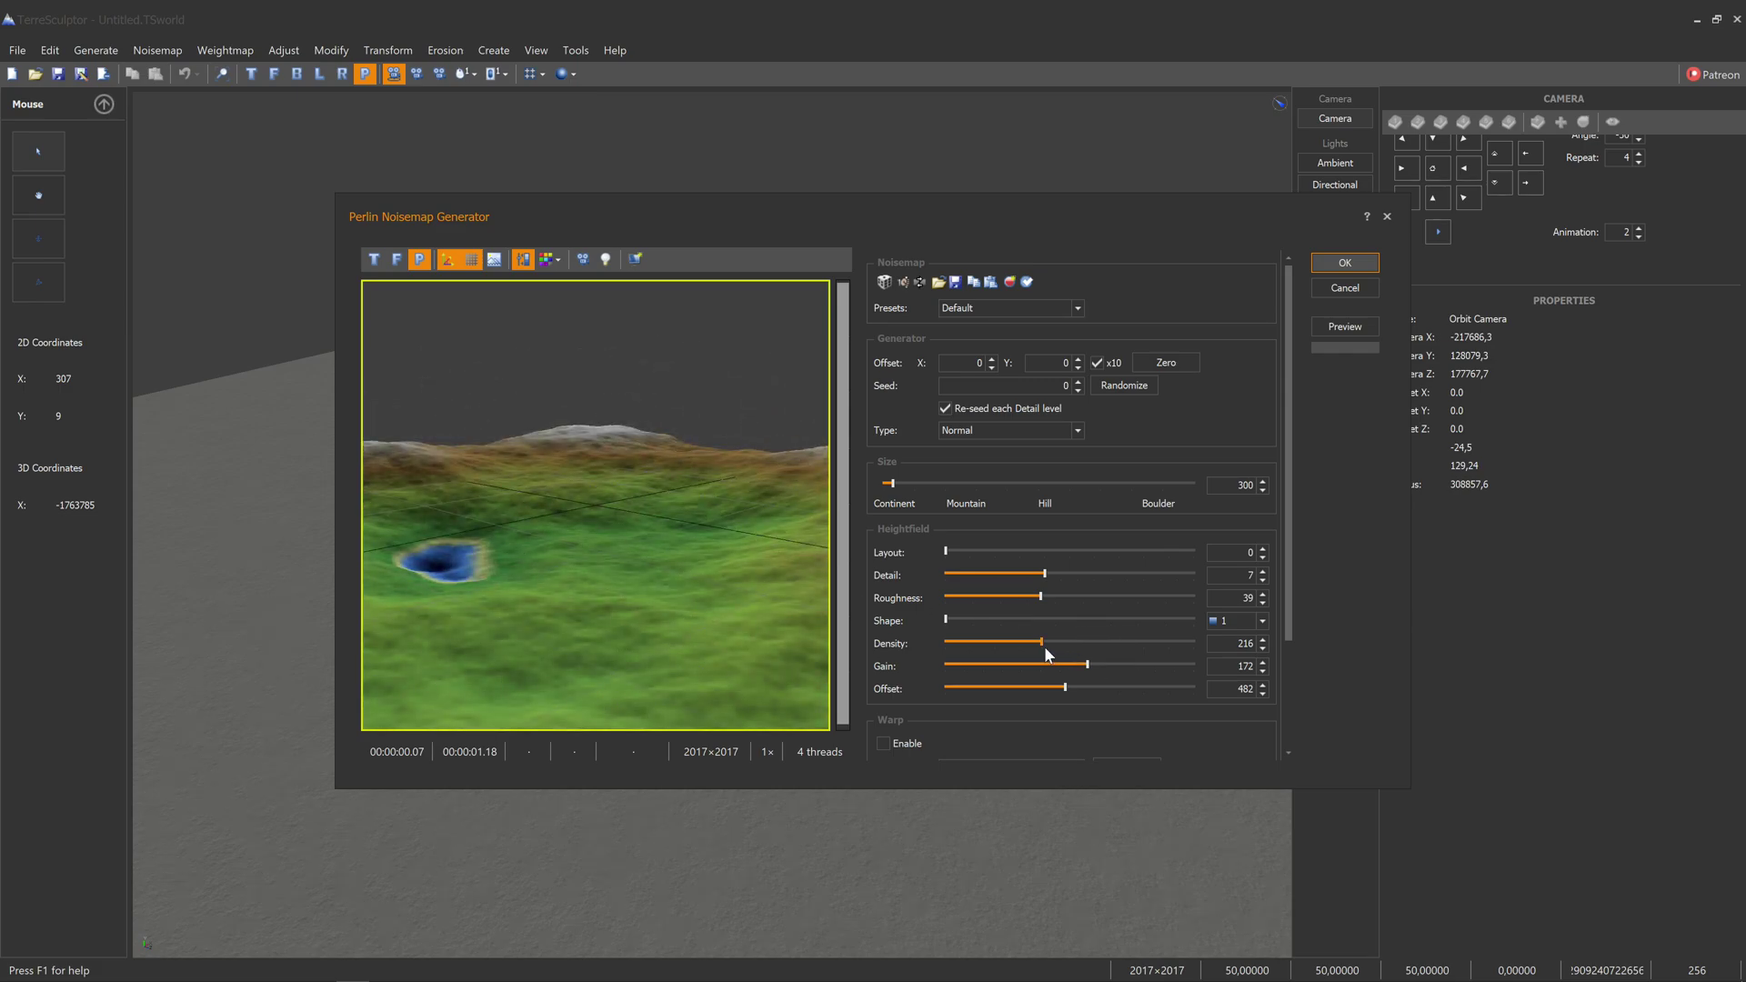
left_click_drag(1044, 648, 1029, 647)
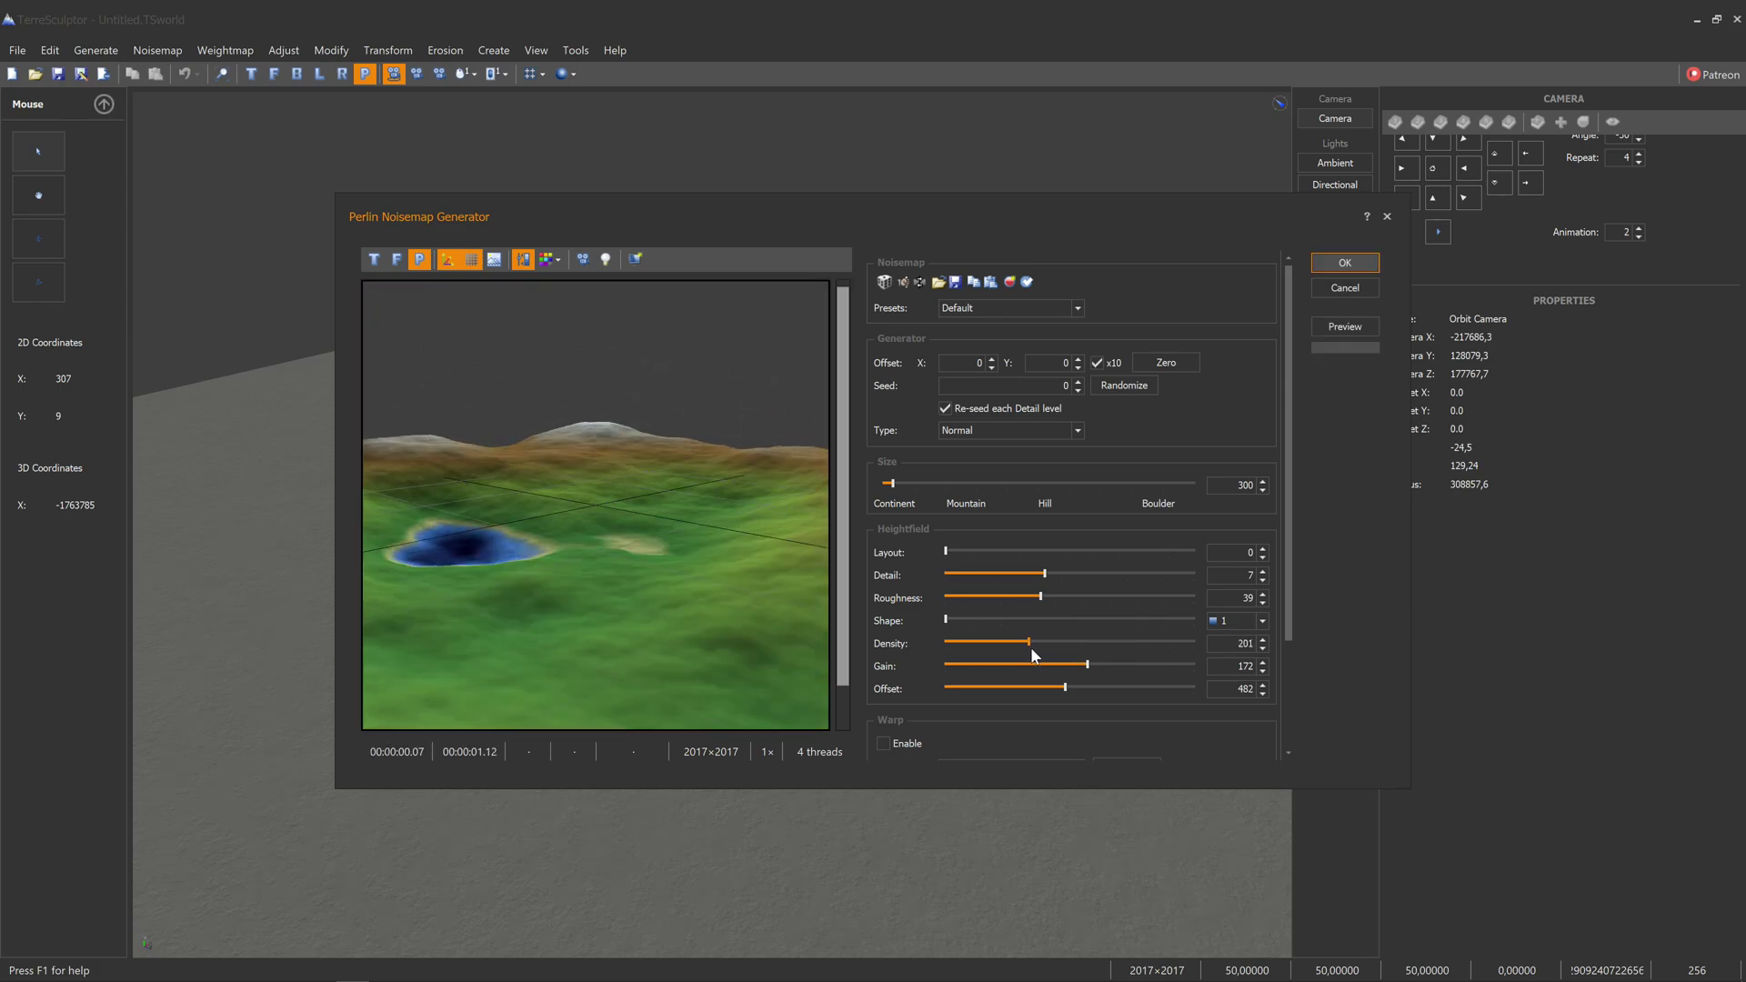
left_click_drag(1028, 647, 1028, 599)
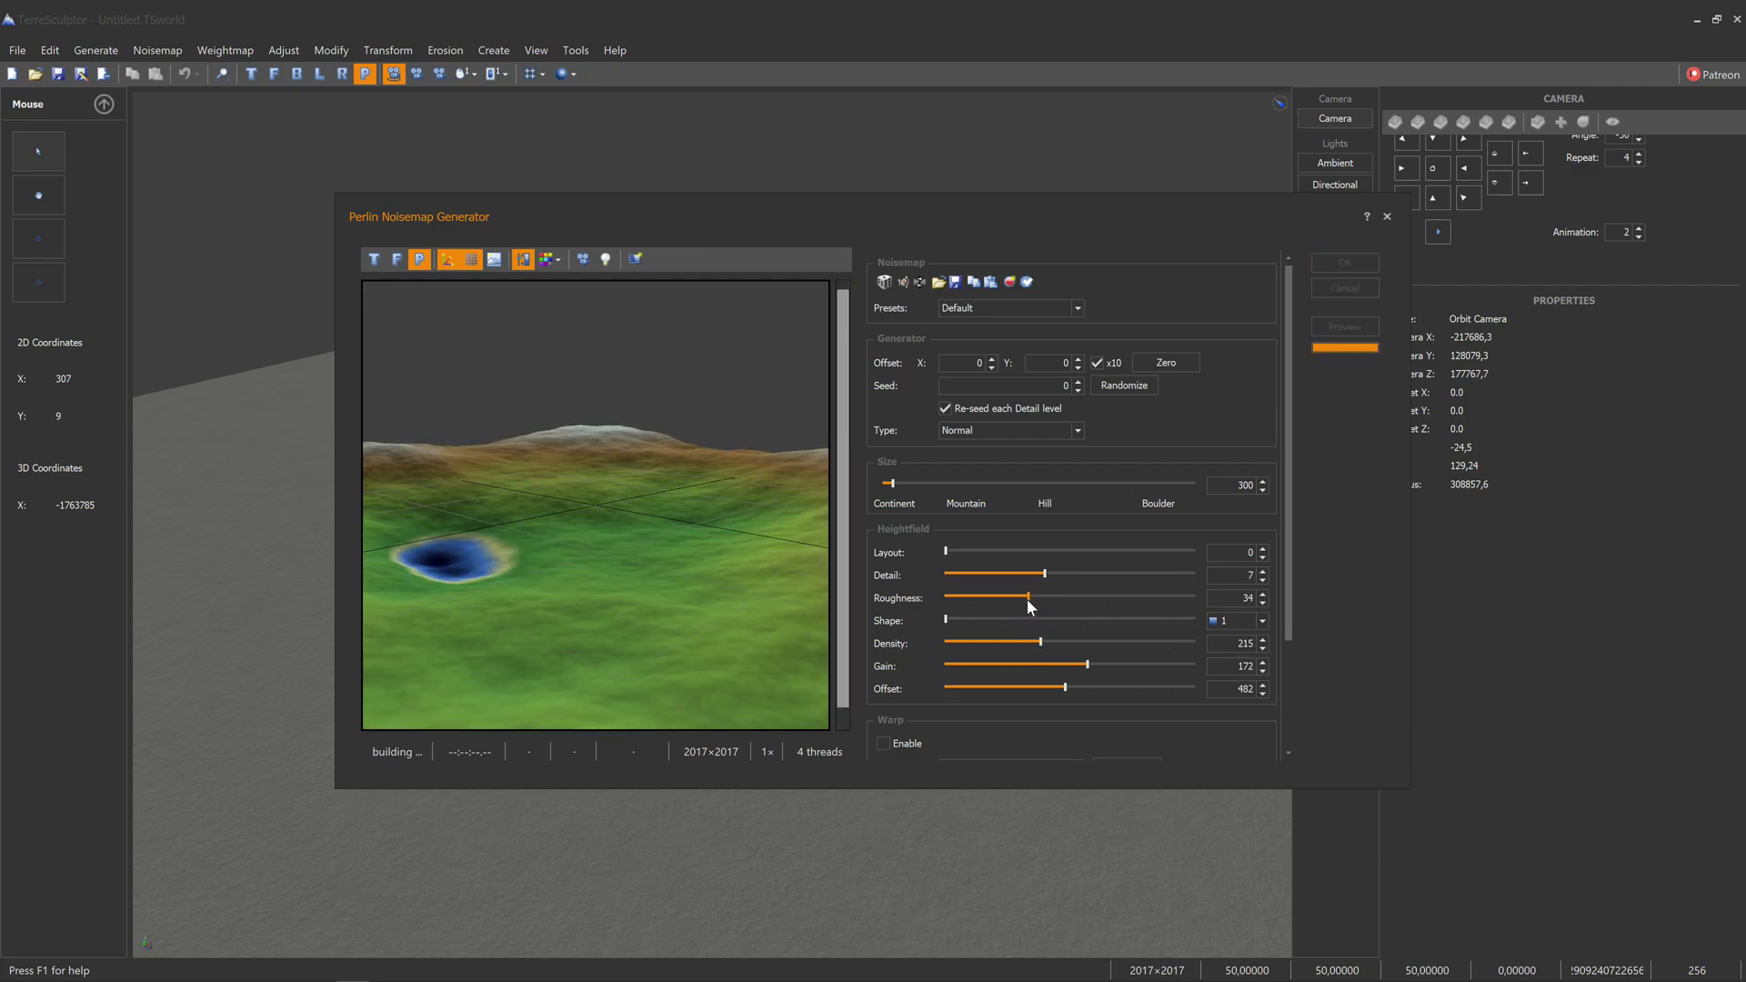
left_click_drag(655, 542, 663, 549)
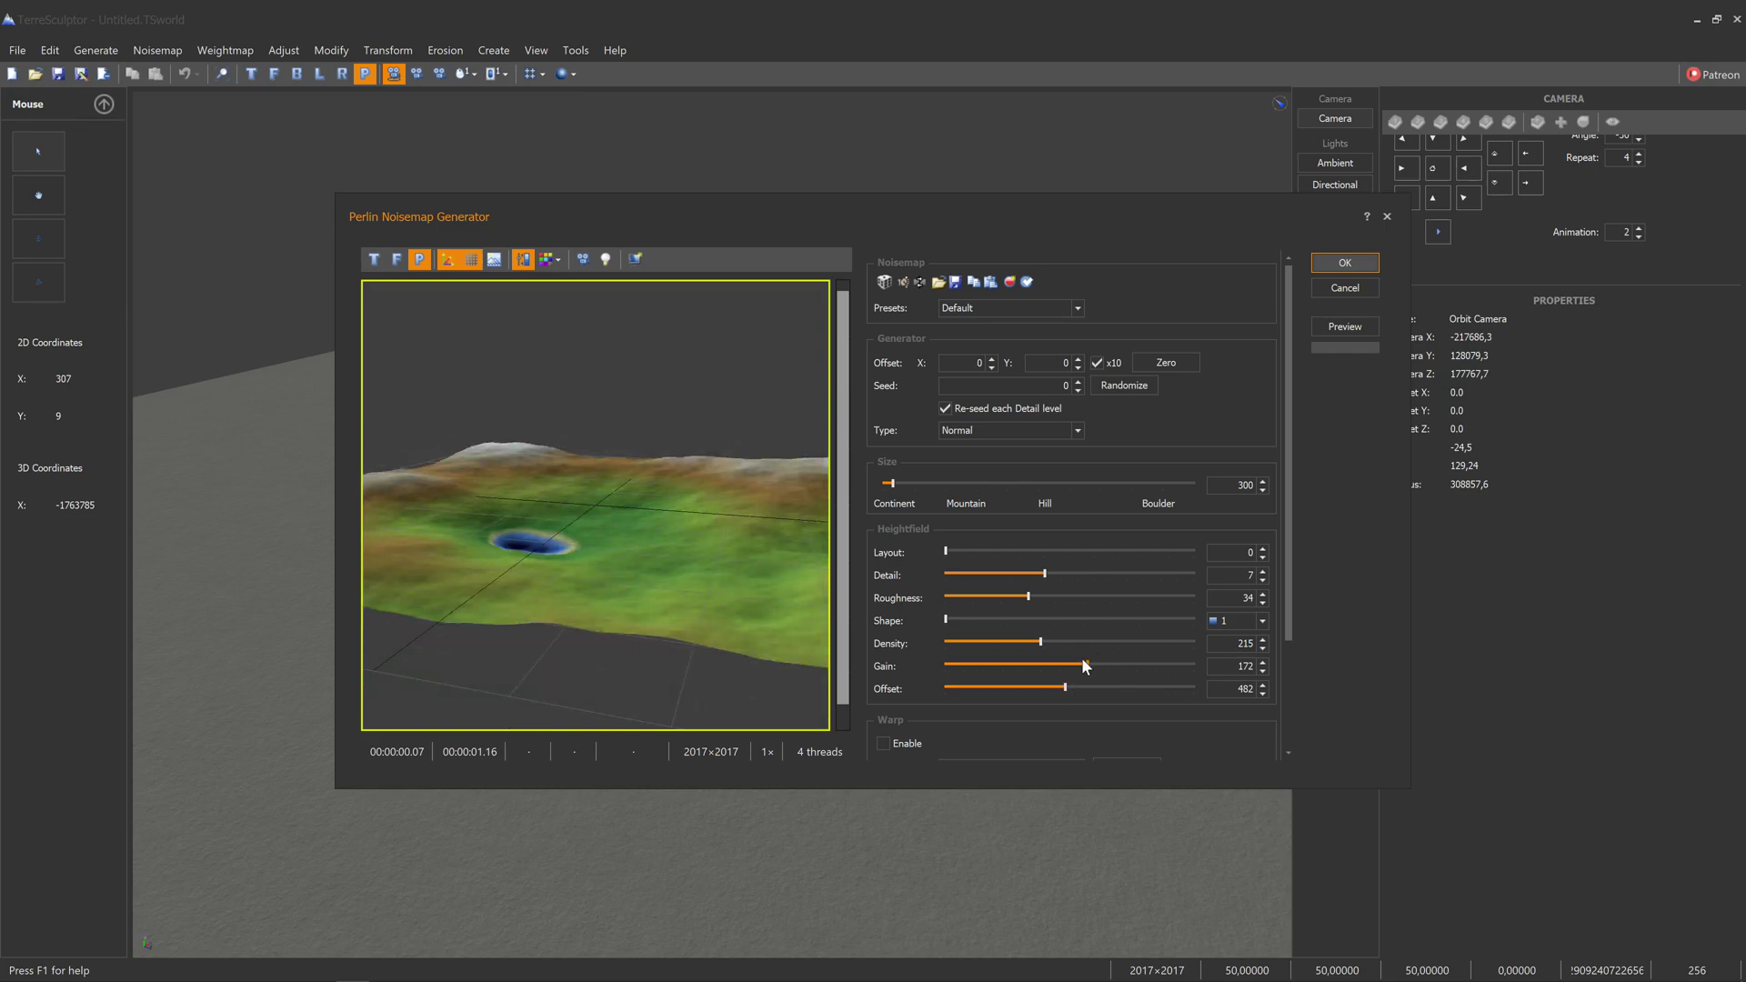
Balance the heightfield by lowering the Offset to 460 and adjusting the Gain to 182.
mouse_move(1062, 689)
left_mouse_down()
mouse_move(1093, 664)
mouse_move(1062, 693)
left_mouse_up()
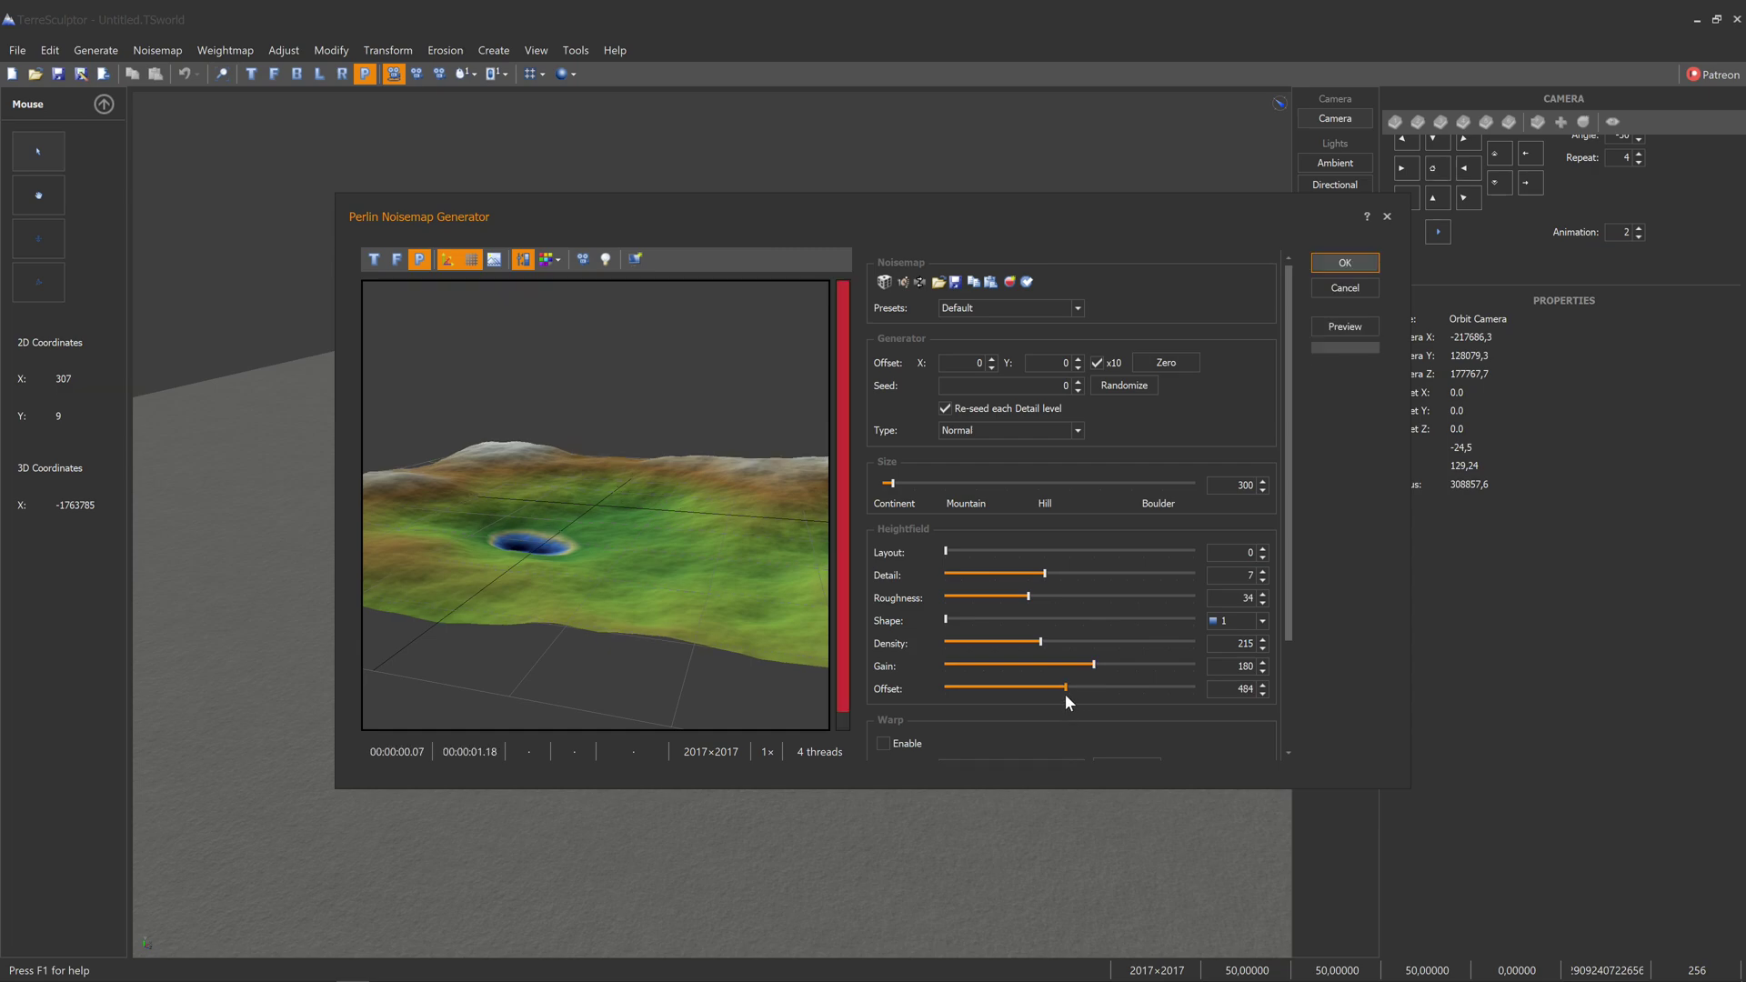
scroll(650, 549, "up", 3)
left_click_drag(1093, 665, 1056, 687)
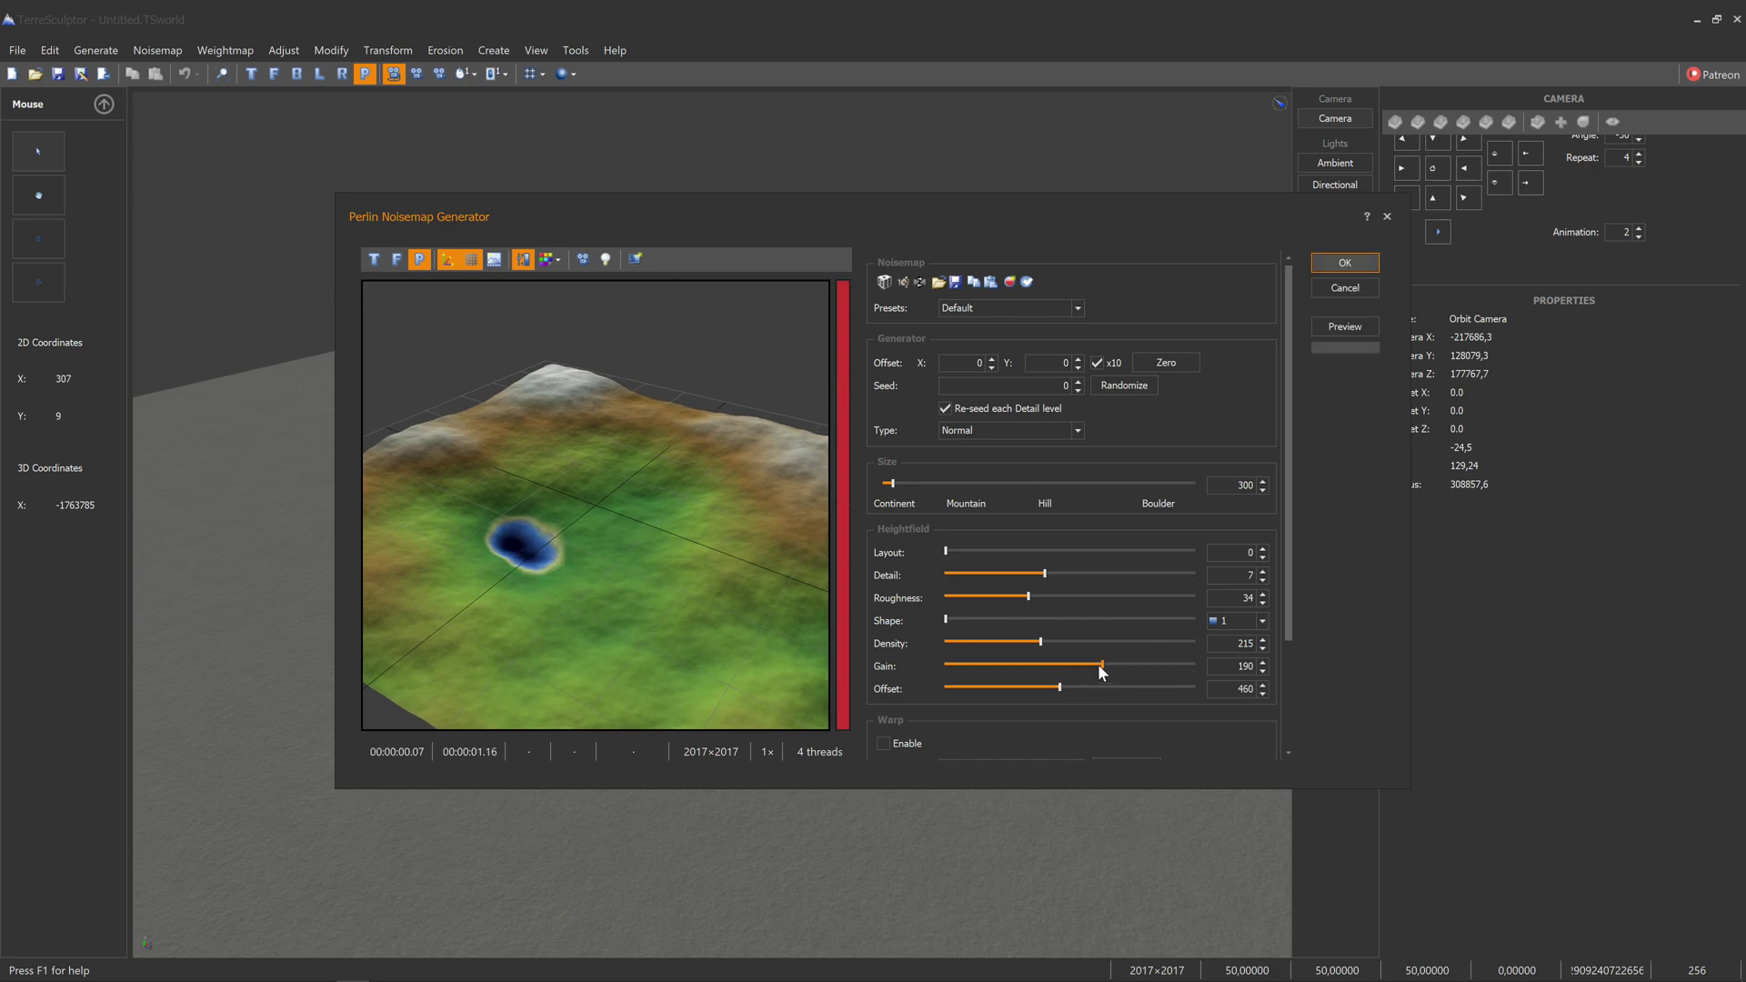
left_click_drag(1102, 664, 1095, 663)
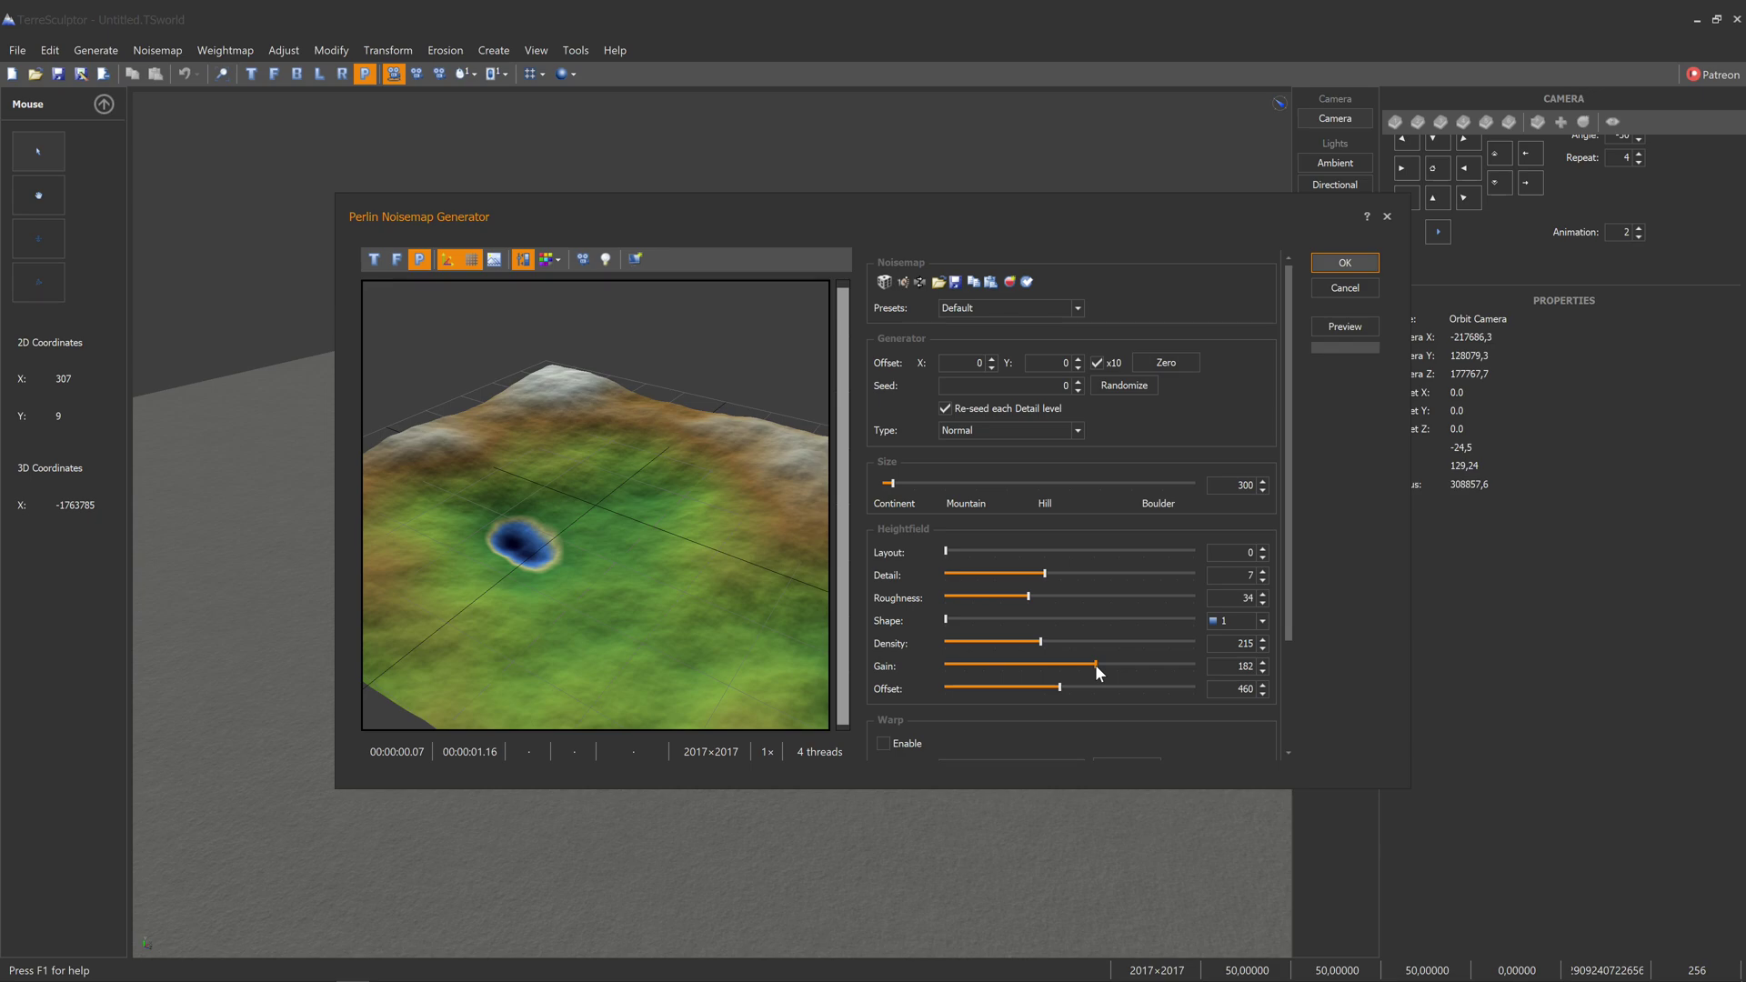
Set the noisemap Size to 301 and inspect the whole terrain in the preview from several angles.
scroll(621, 526, "down", 5)
scroll(1000, 710, "down", 3)
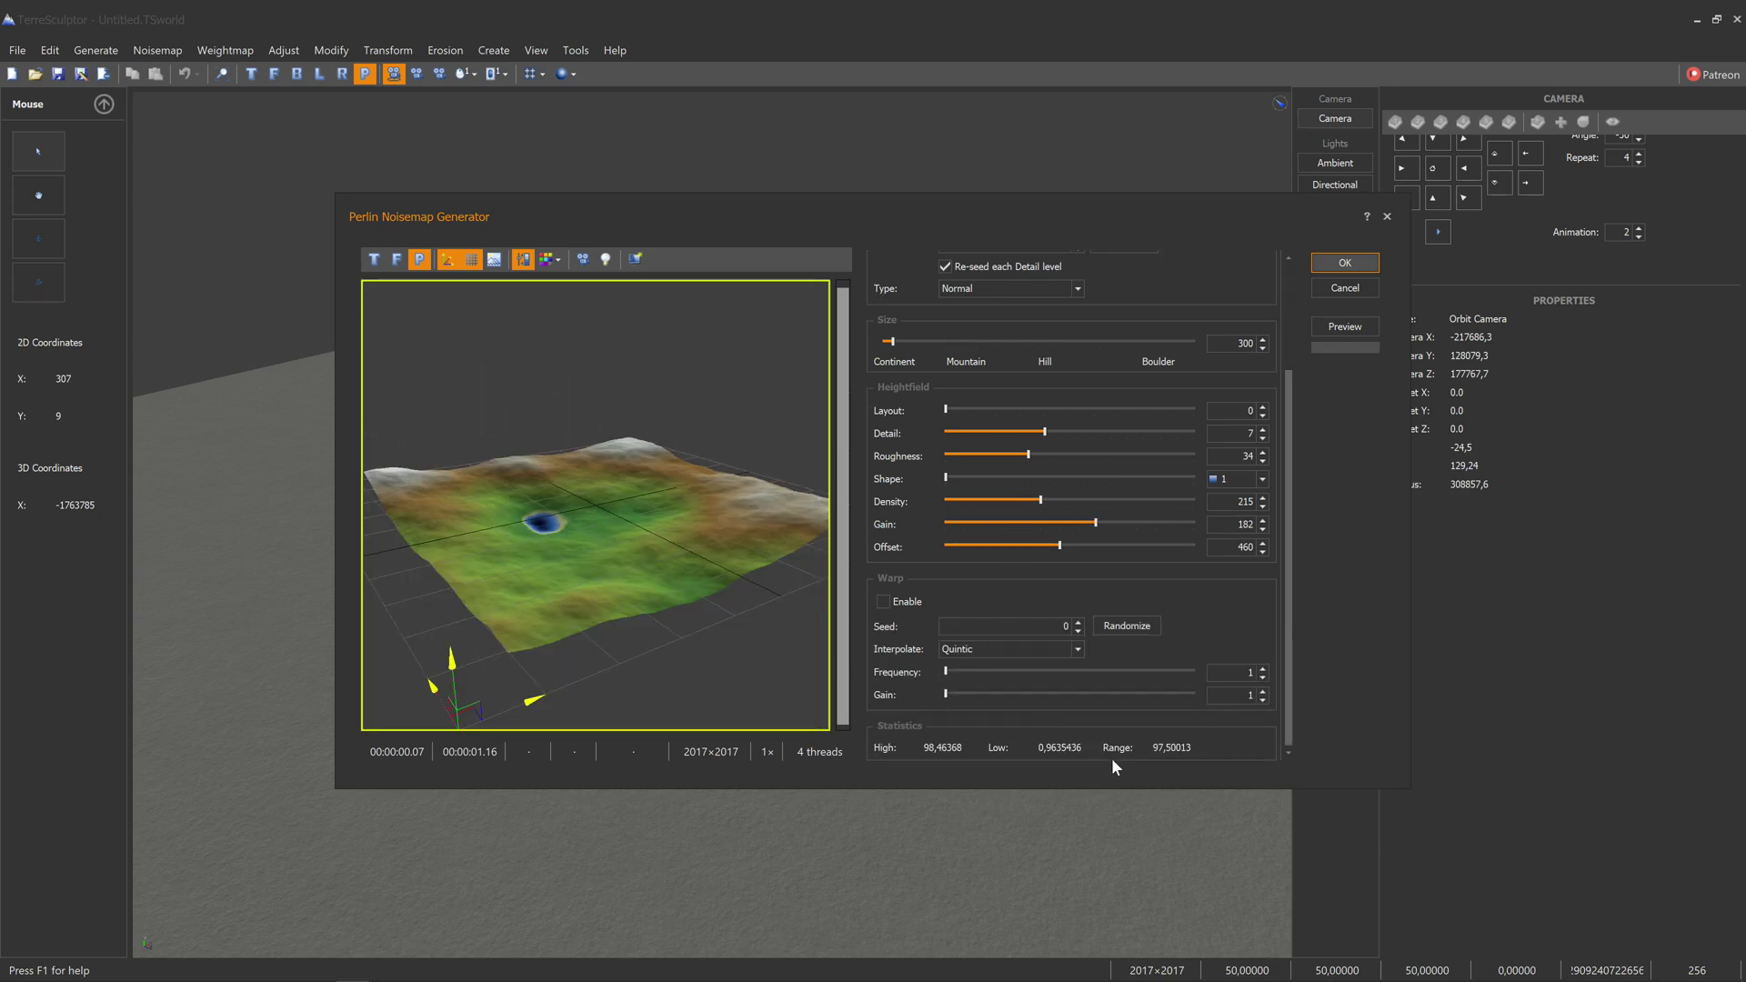
left_click_drag(682, 576, 514, 499)
left_click(1262, 339)
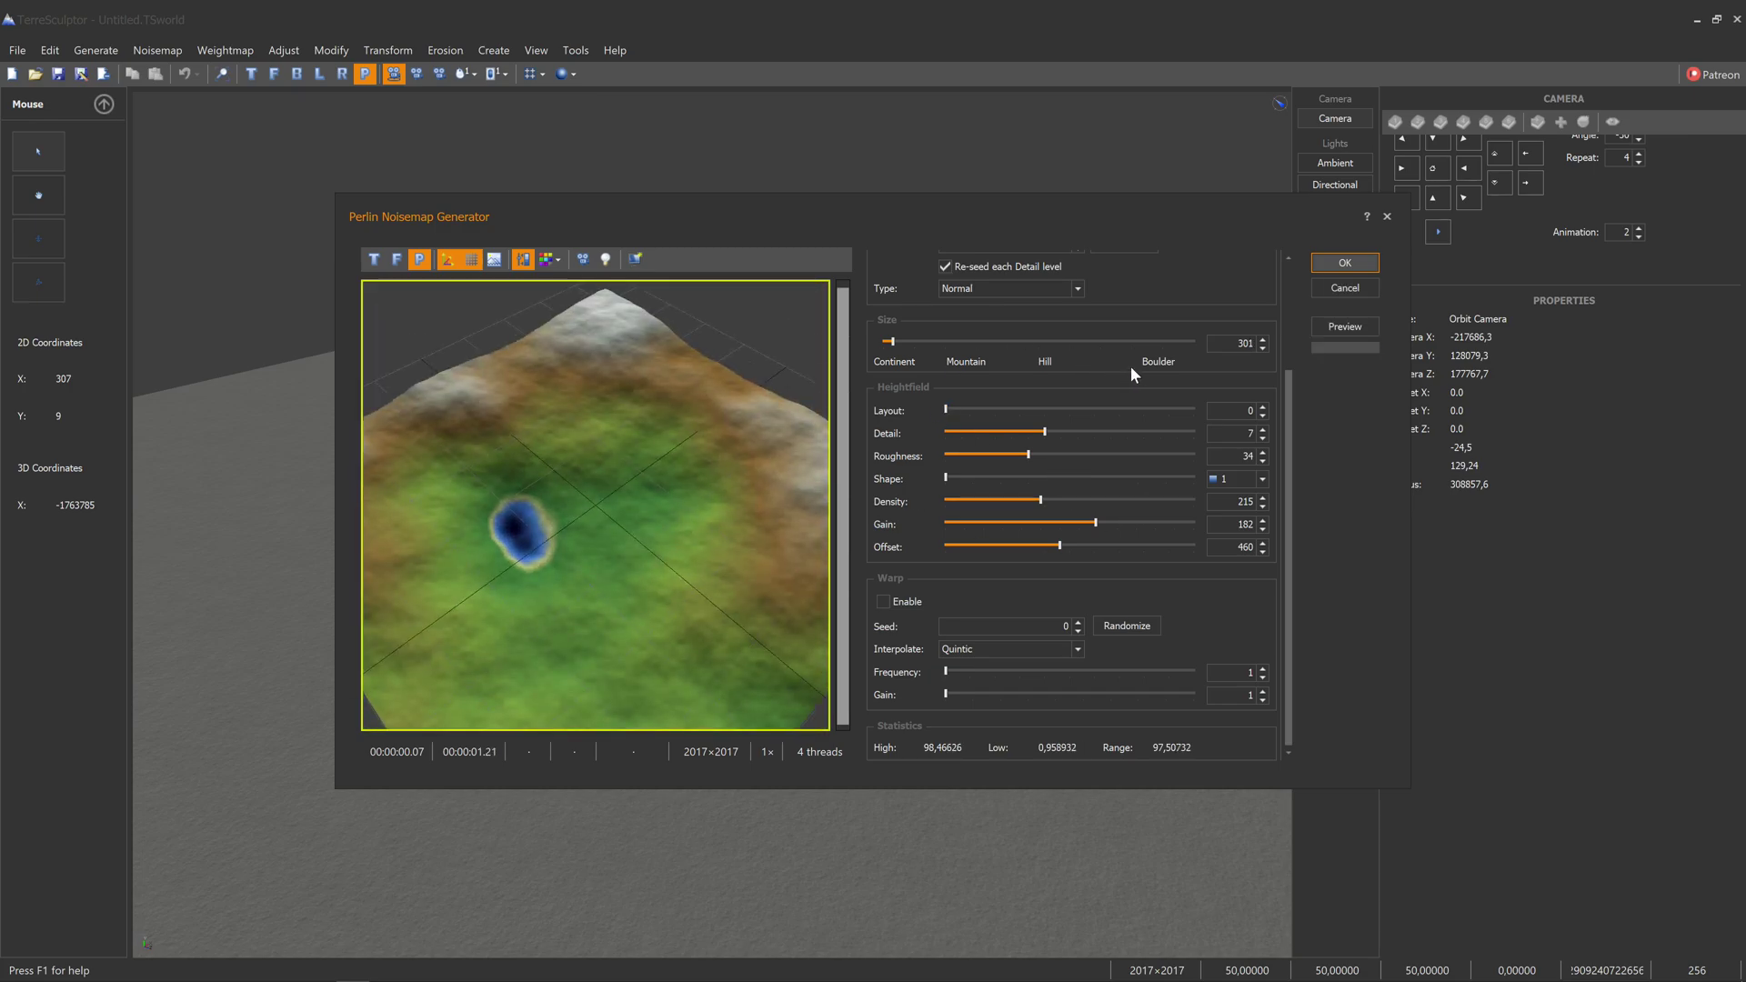
scroll(771, 527, "down", 3)
left_click_drag(730, 543, 721, 541)
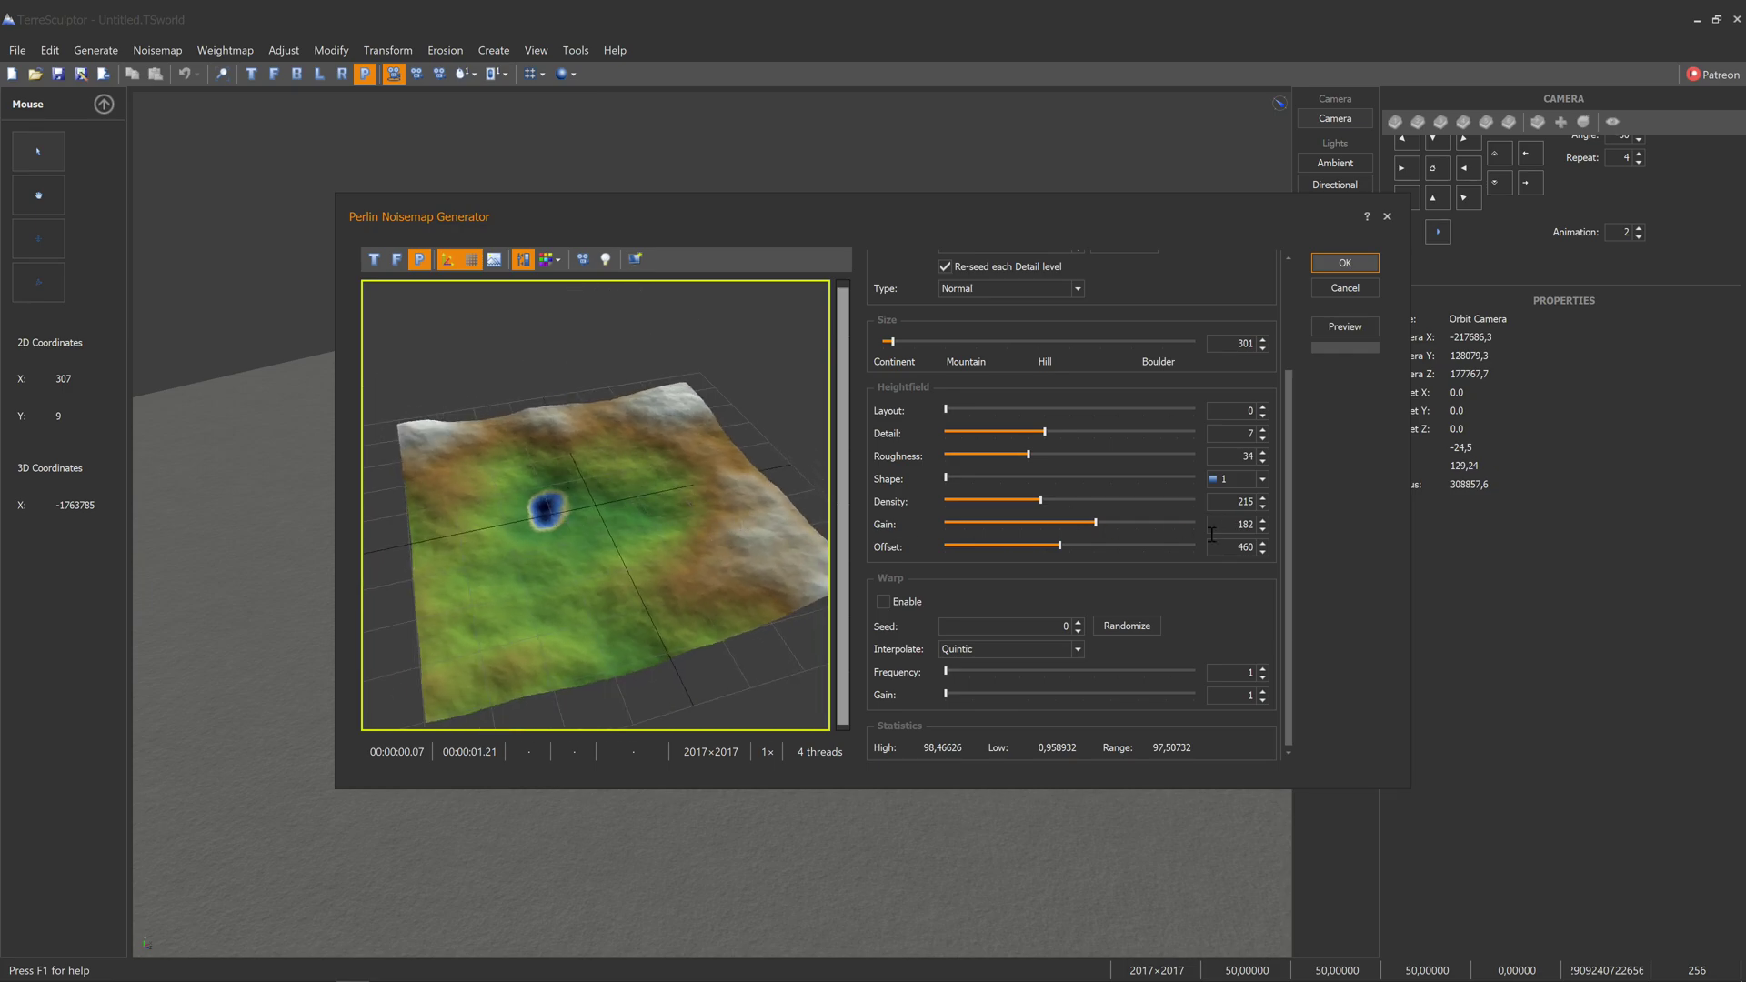
Set the heightfield Gain to 185 and check the terrain preview.
left_click(1239, 545)
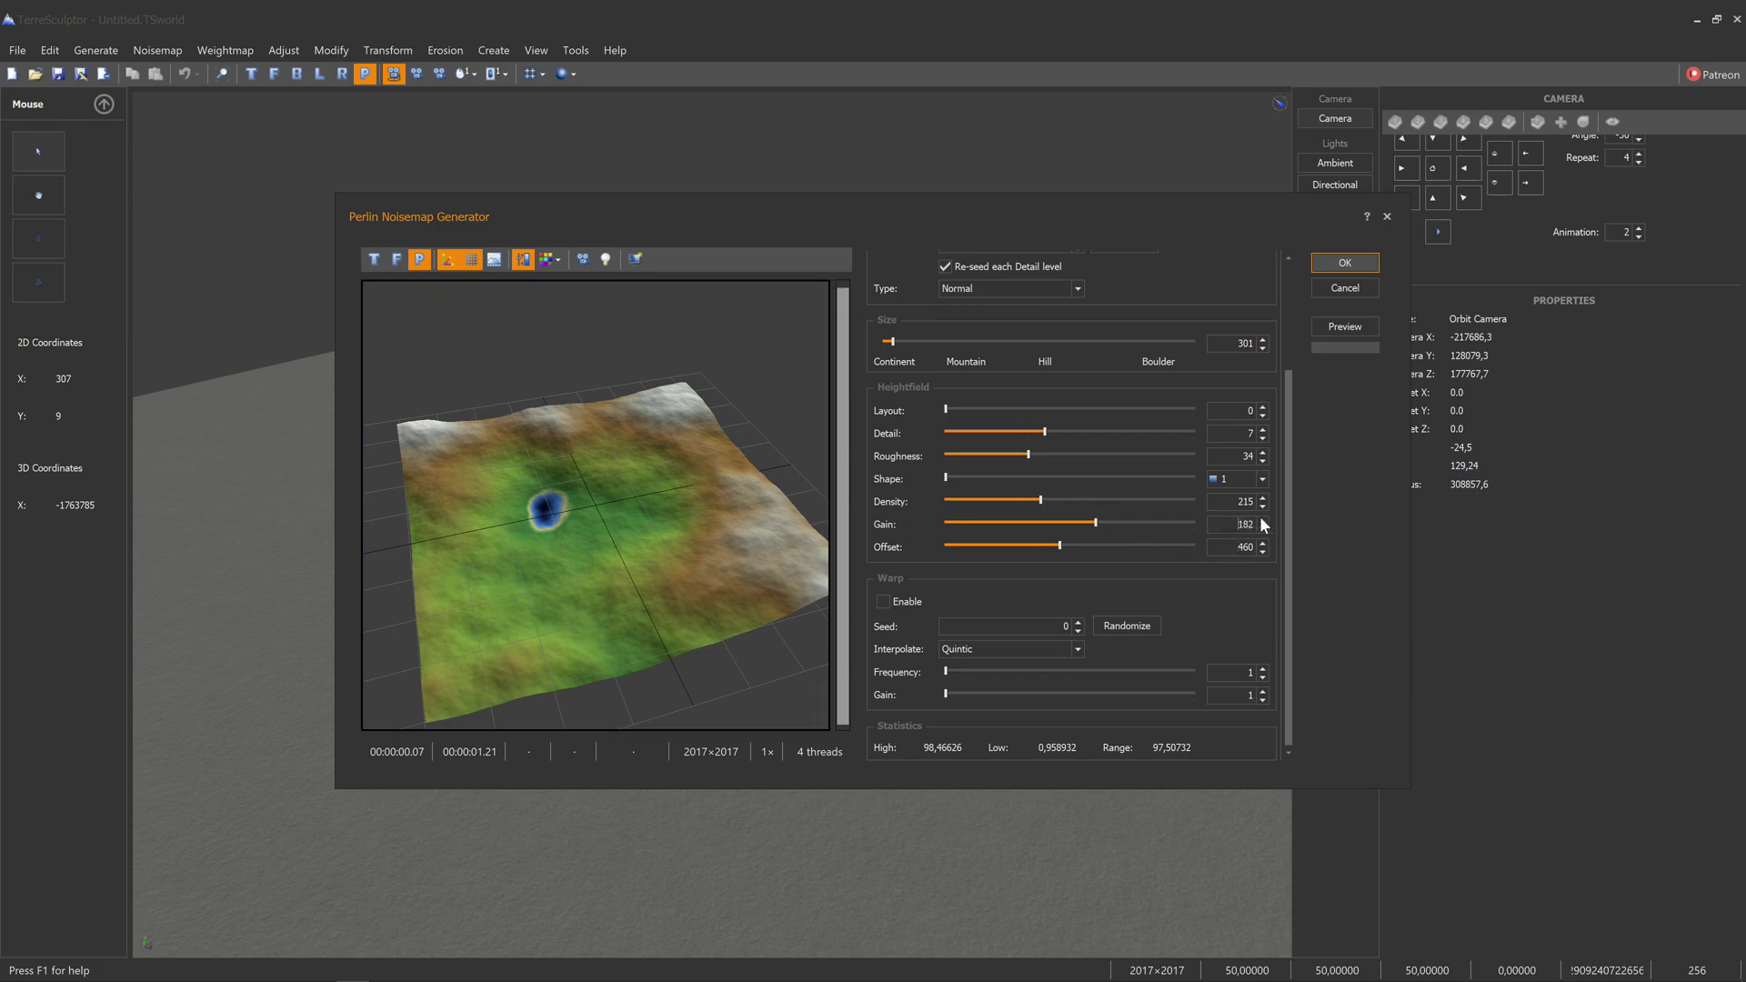
left_click_drag(1224, 522, 1333, 517)
type("185")
left_click_drag(634, 504, 635, 515)
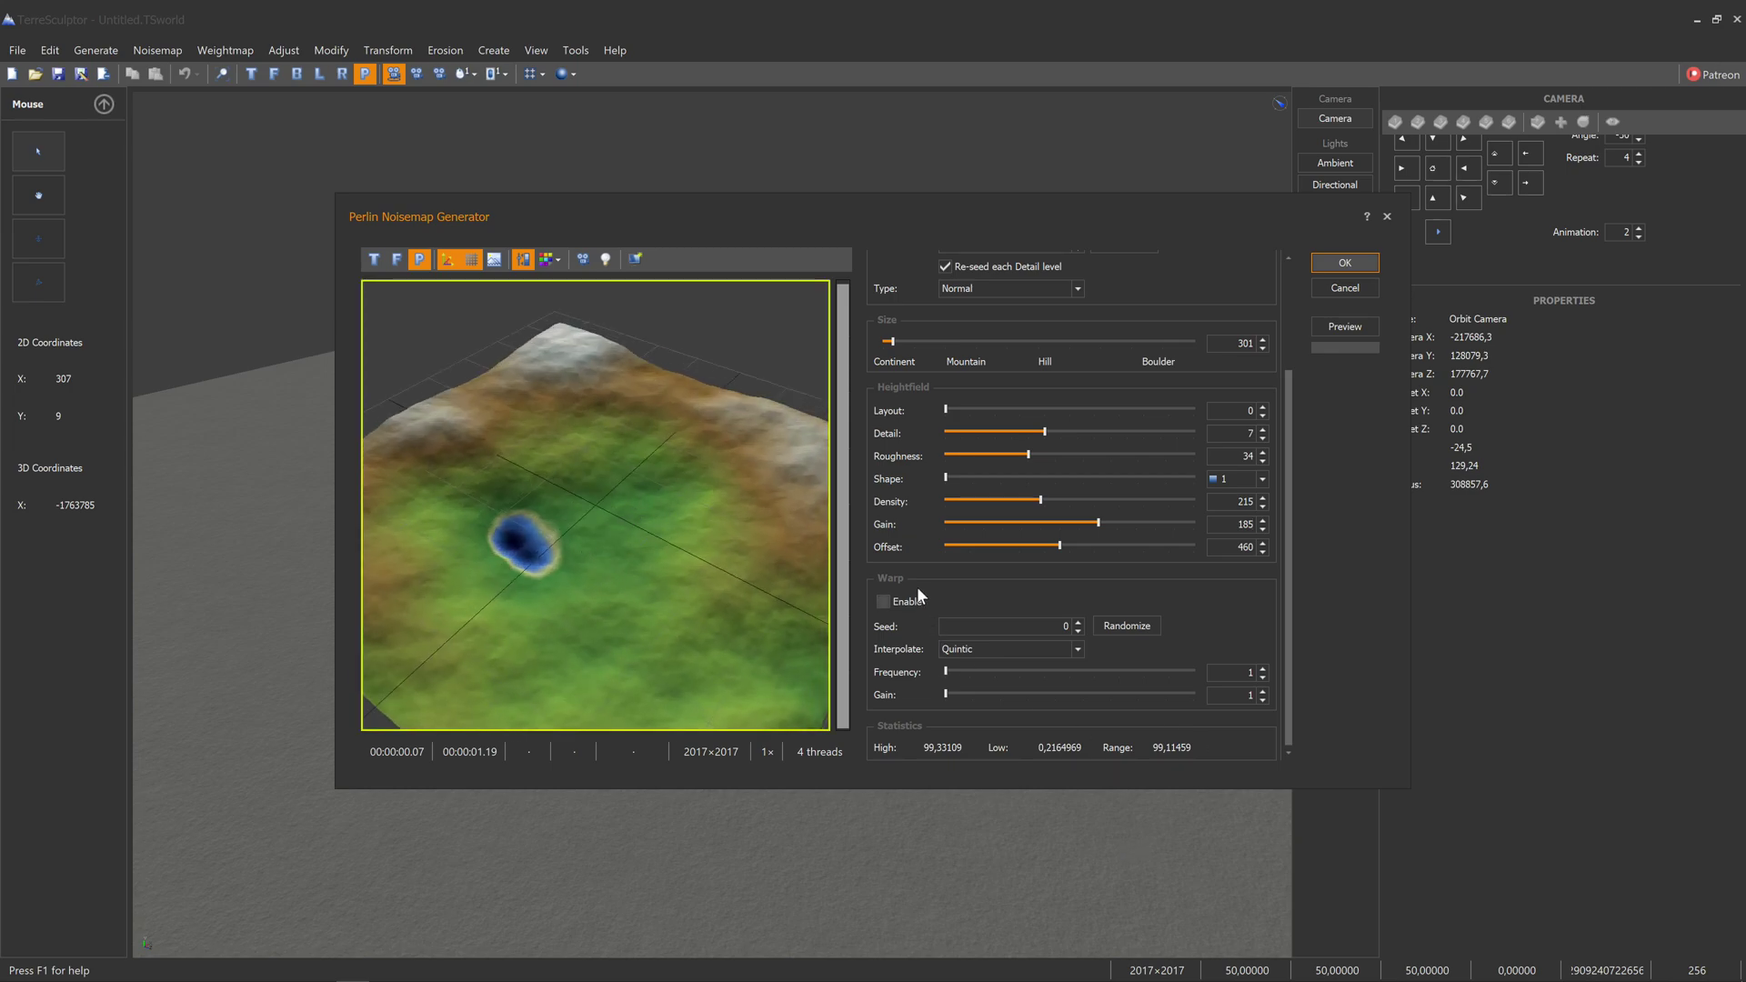
Try the noisemap Warp with Frequency 418 and Gain 35, disable it, and compare the terrain previews.
left_click(893, 598)
left_click_drag(956, 670, 1030, 695)
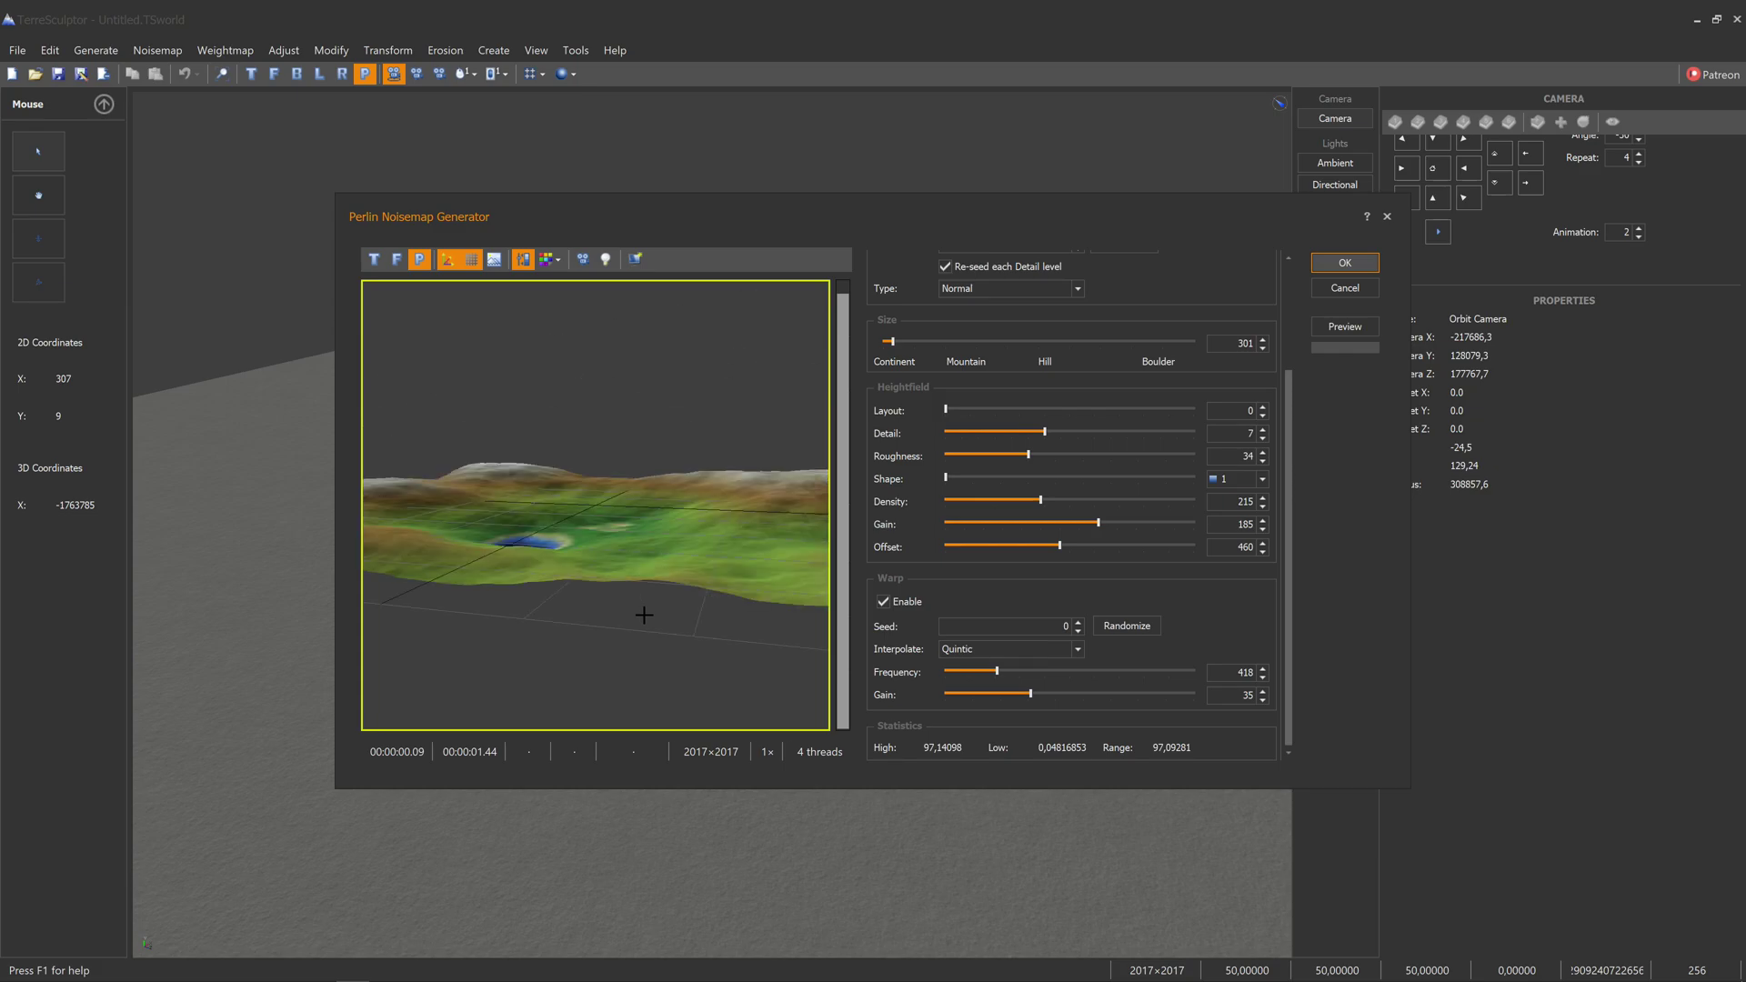
left_click(882, 601)
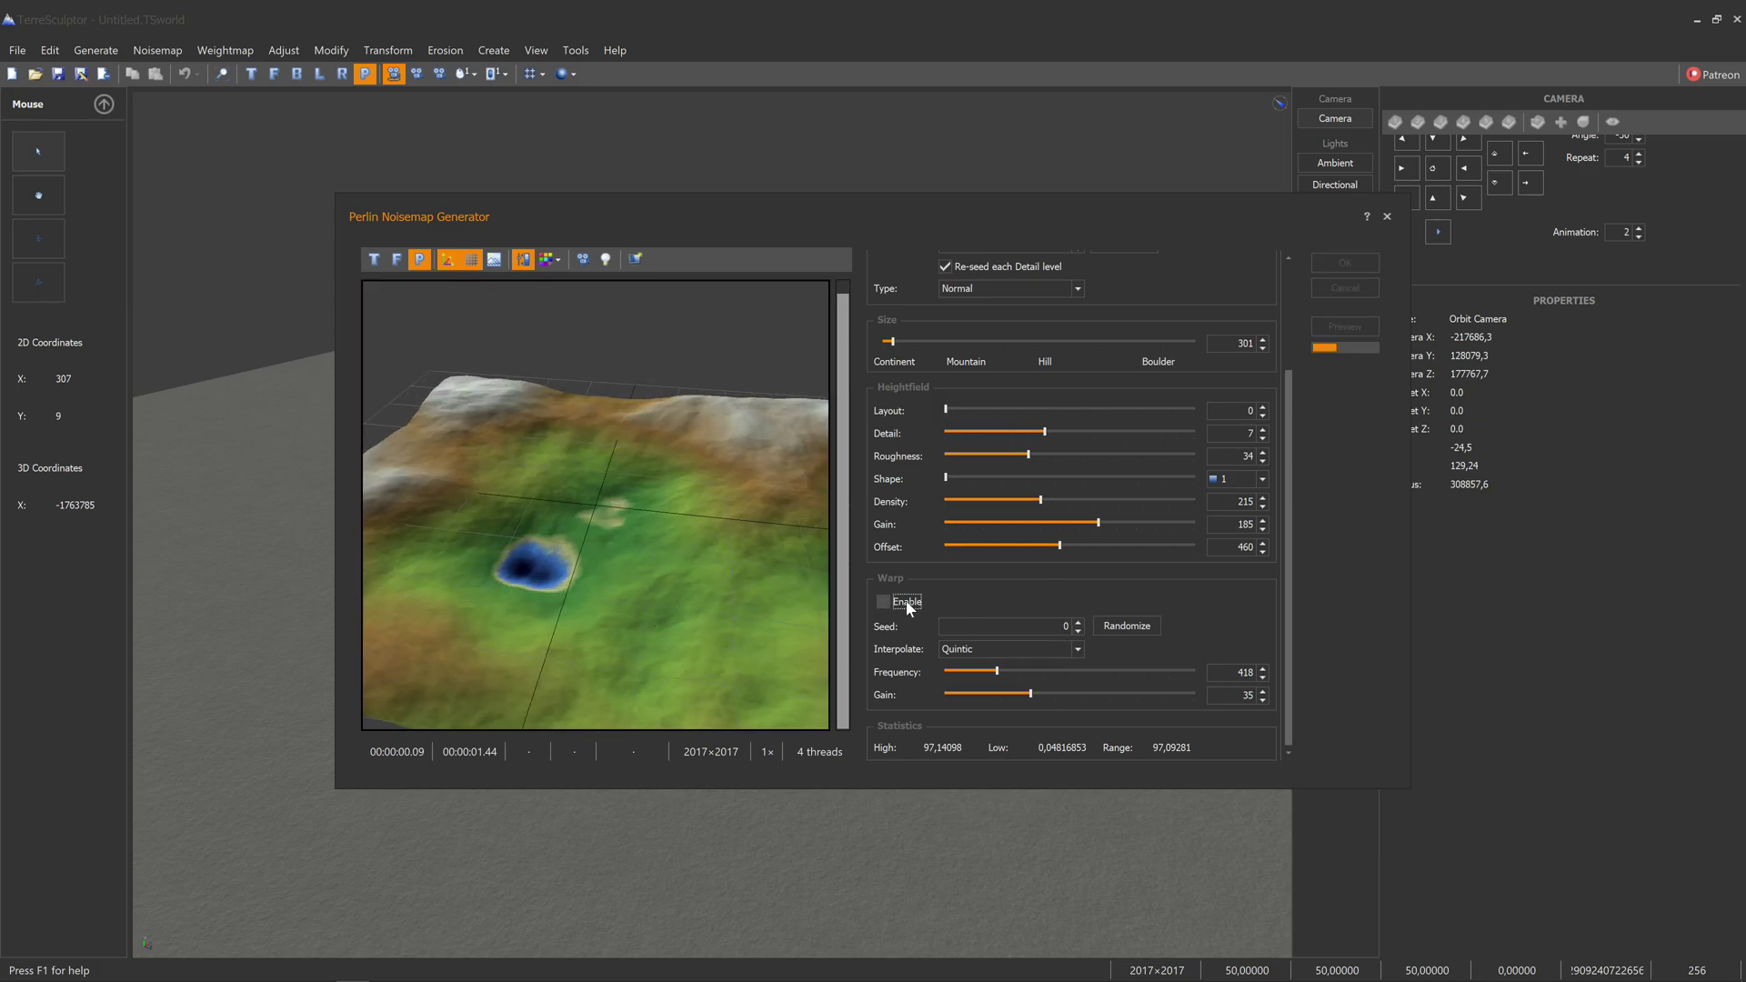
left_click_drag(616, 568, 601, 560)
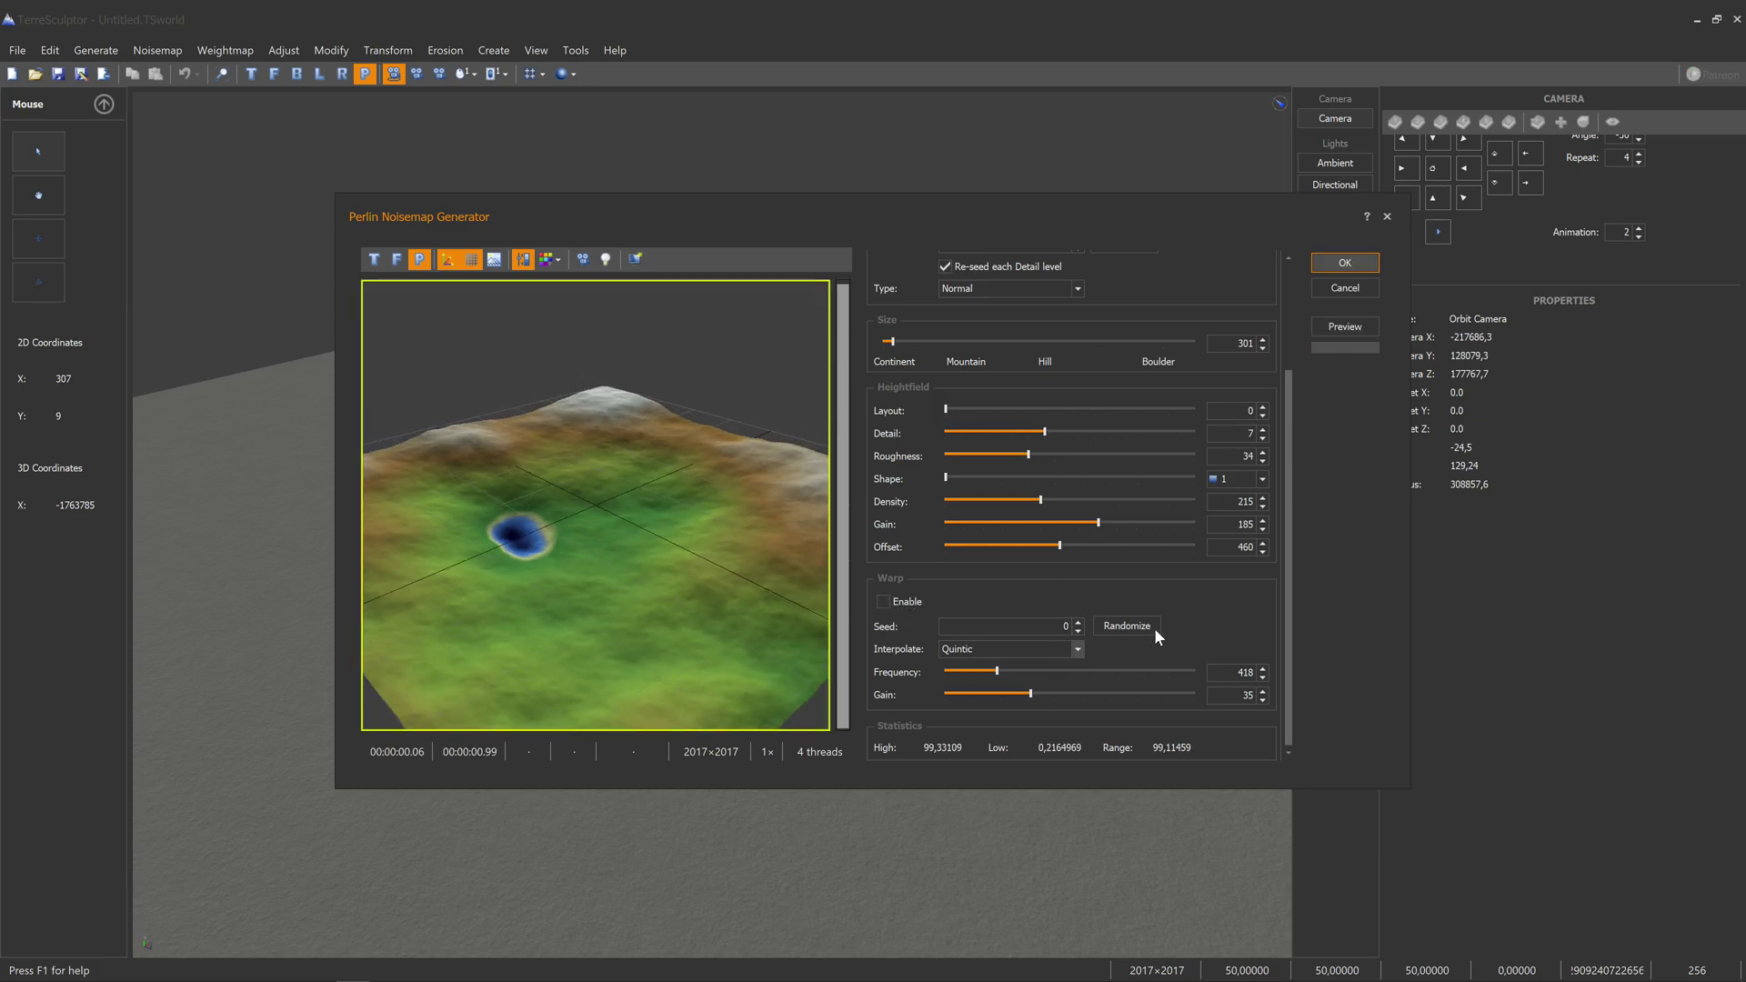
Set the heightfield Offset to 465.
left_click_drag(1060, 546, 1064, 579)
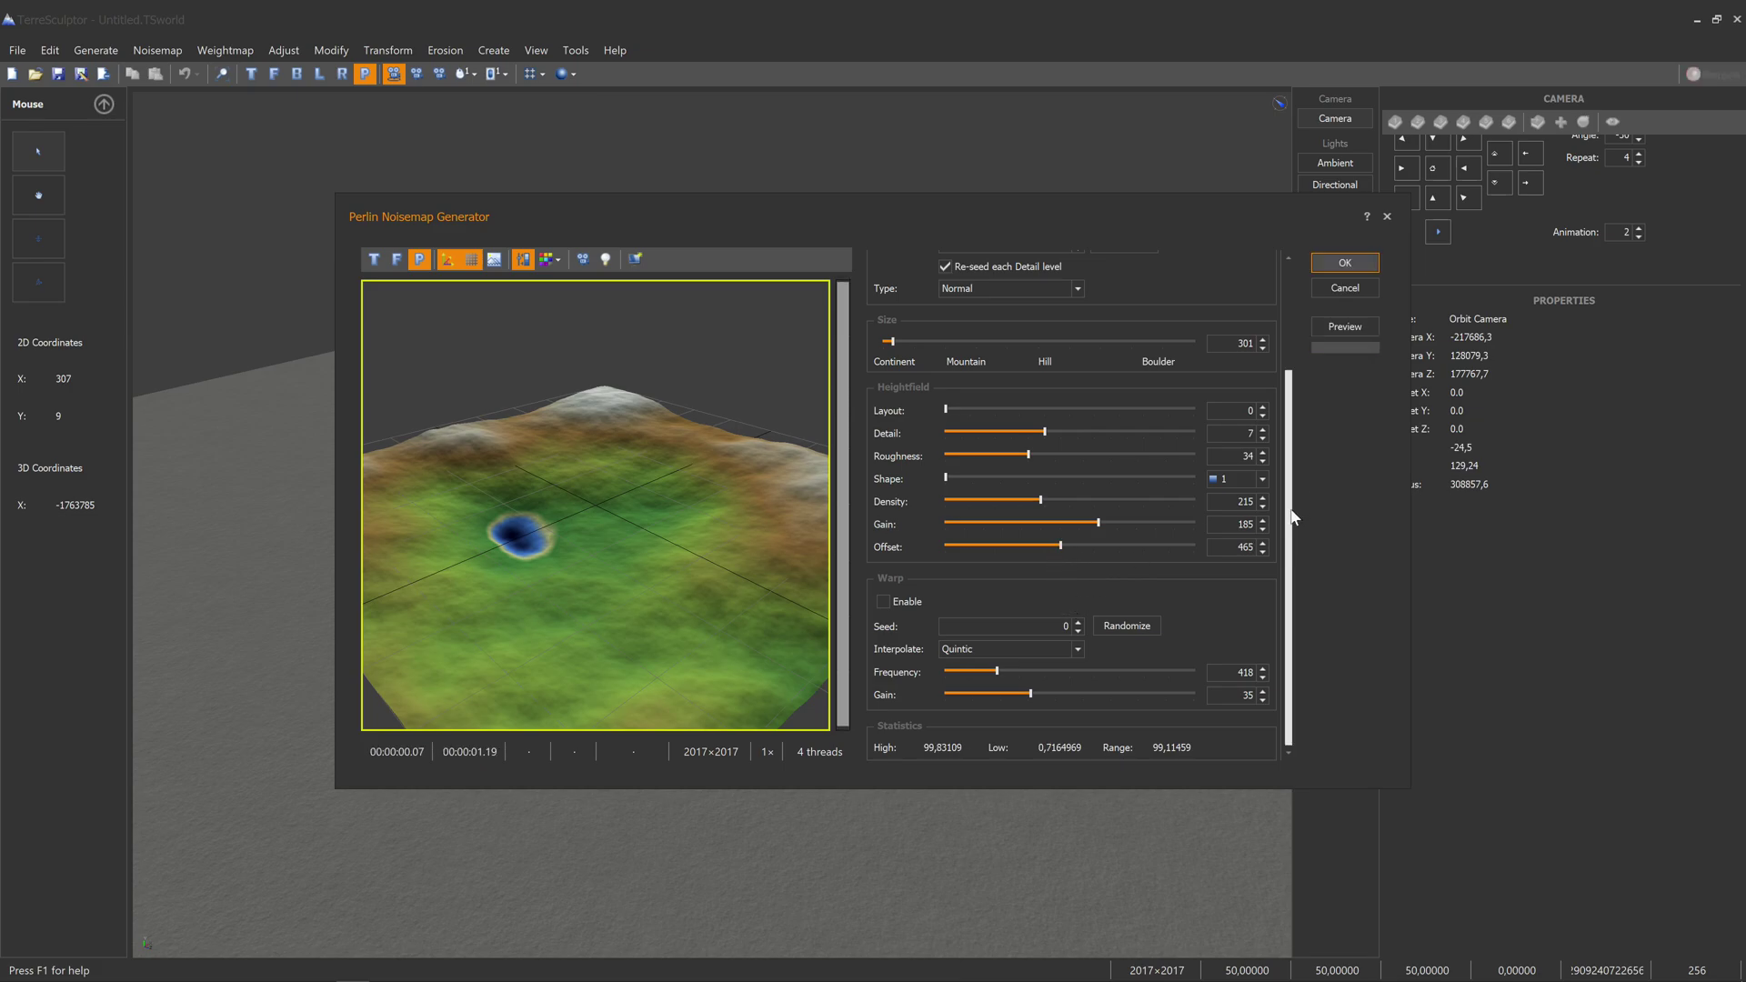
Try a series of randomized noisemap seeds and inspect the terrain preview for each variation.
left_click_drag(1290, 461, 1295, 357)
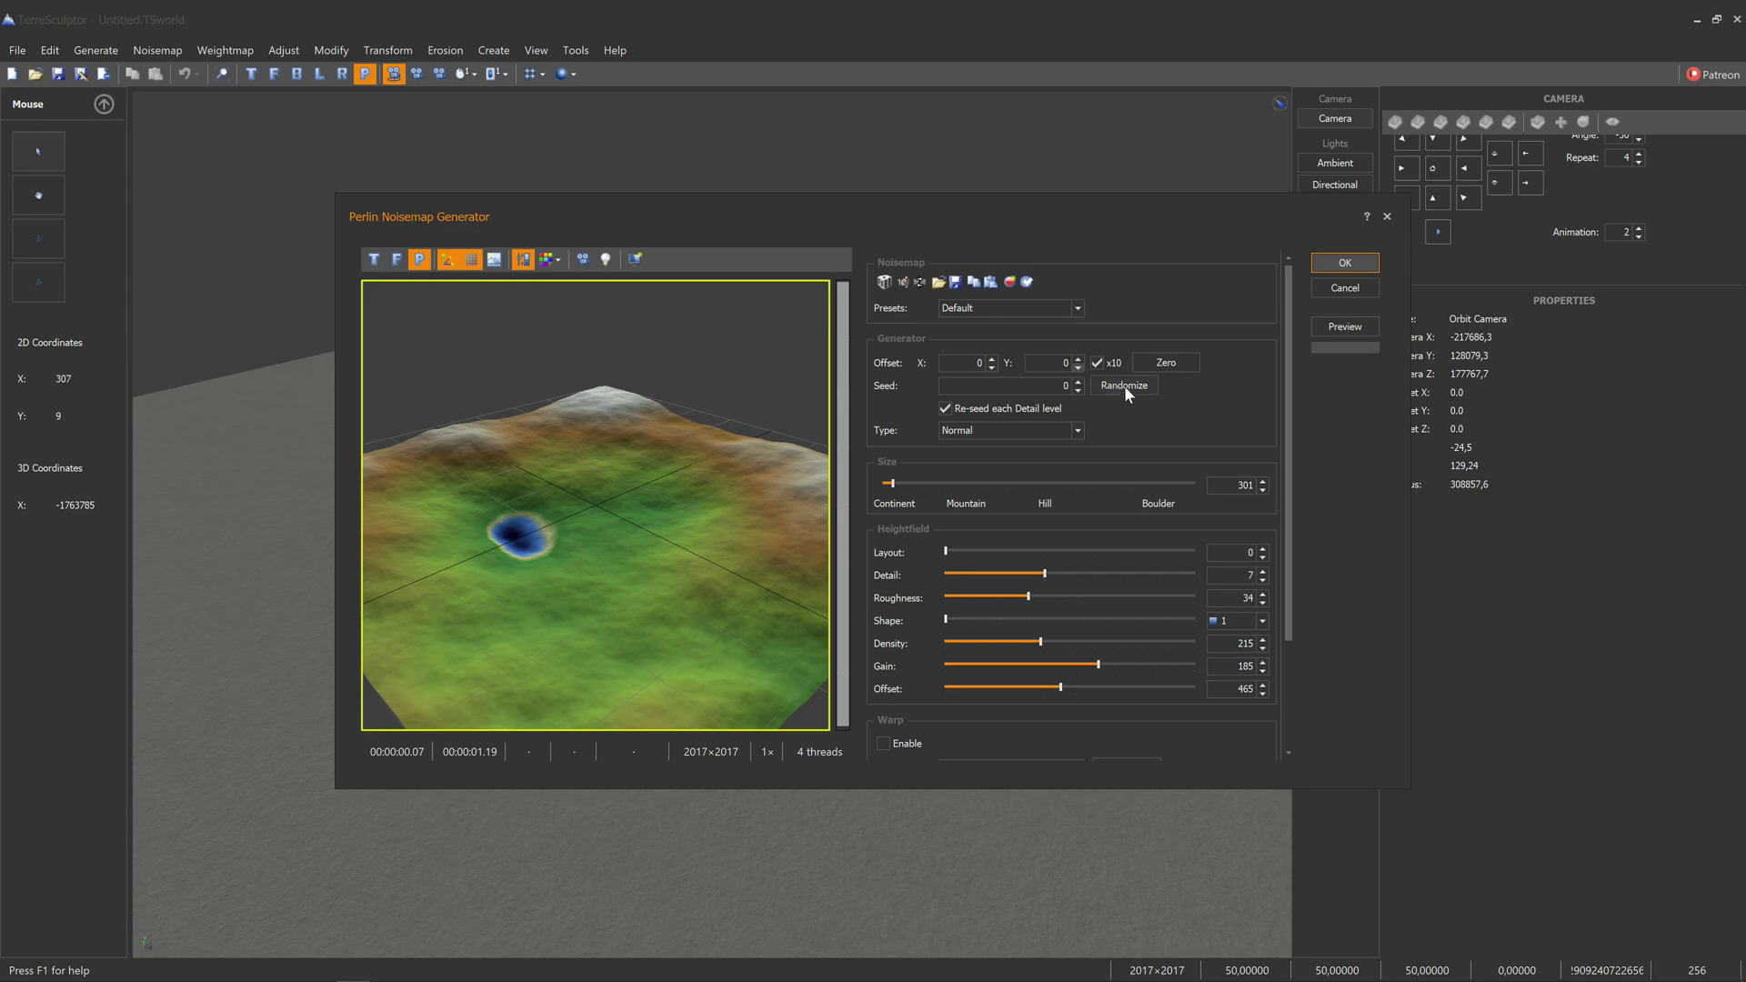
left_click(1094, 385)
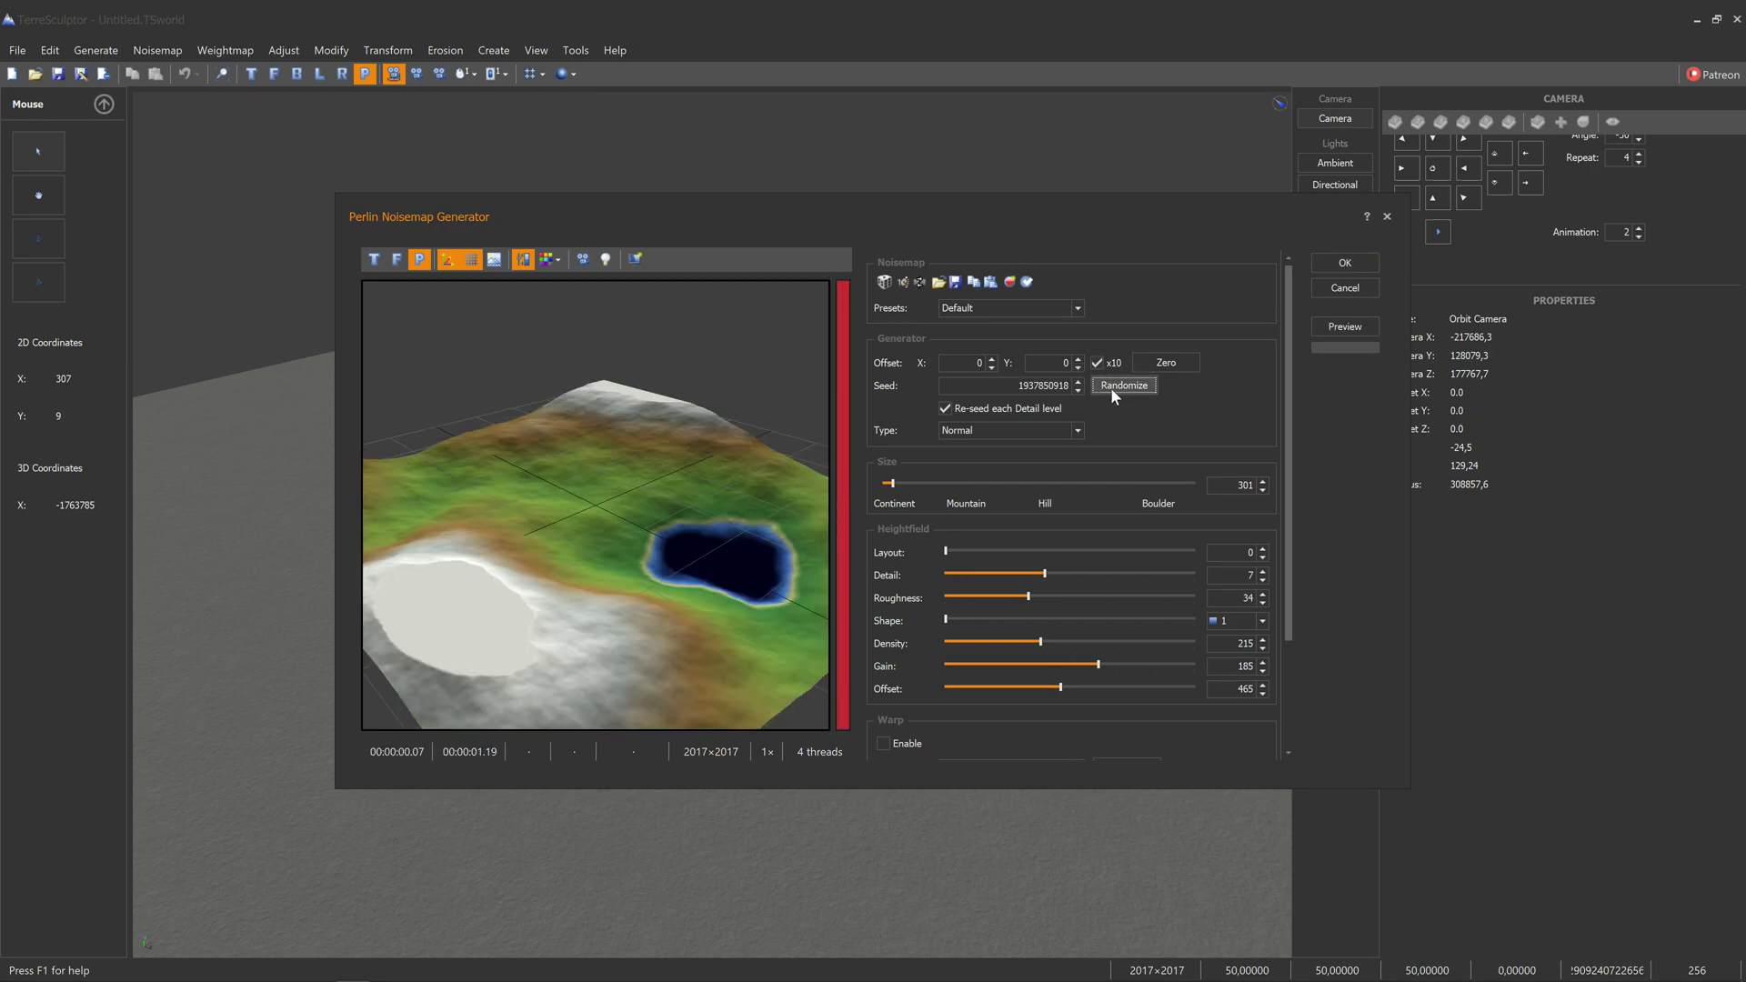
left_click(1111, 387)
left_click(1111, 388)
left_click(1109, 386)
left_click(1110, 385)
left_click(1109, 385)
left_click(1109, 386)
left_click(1109, 385)
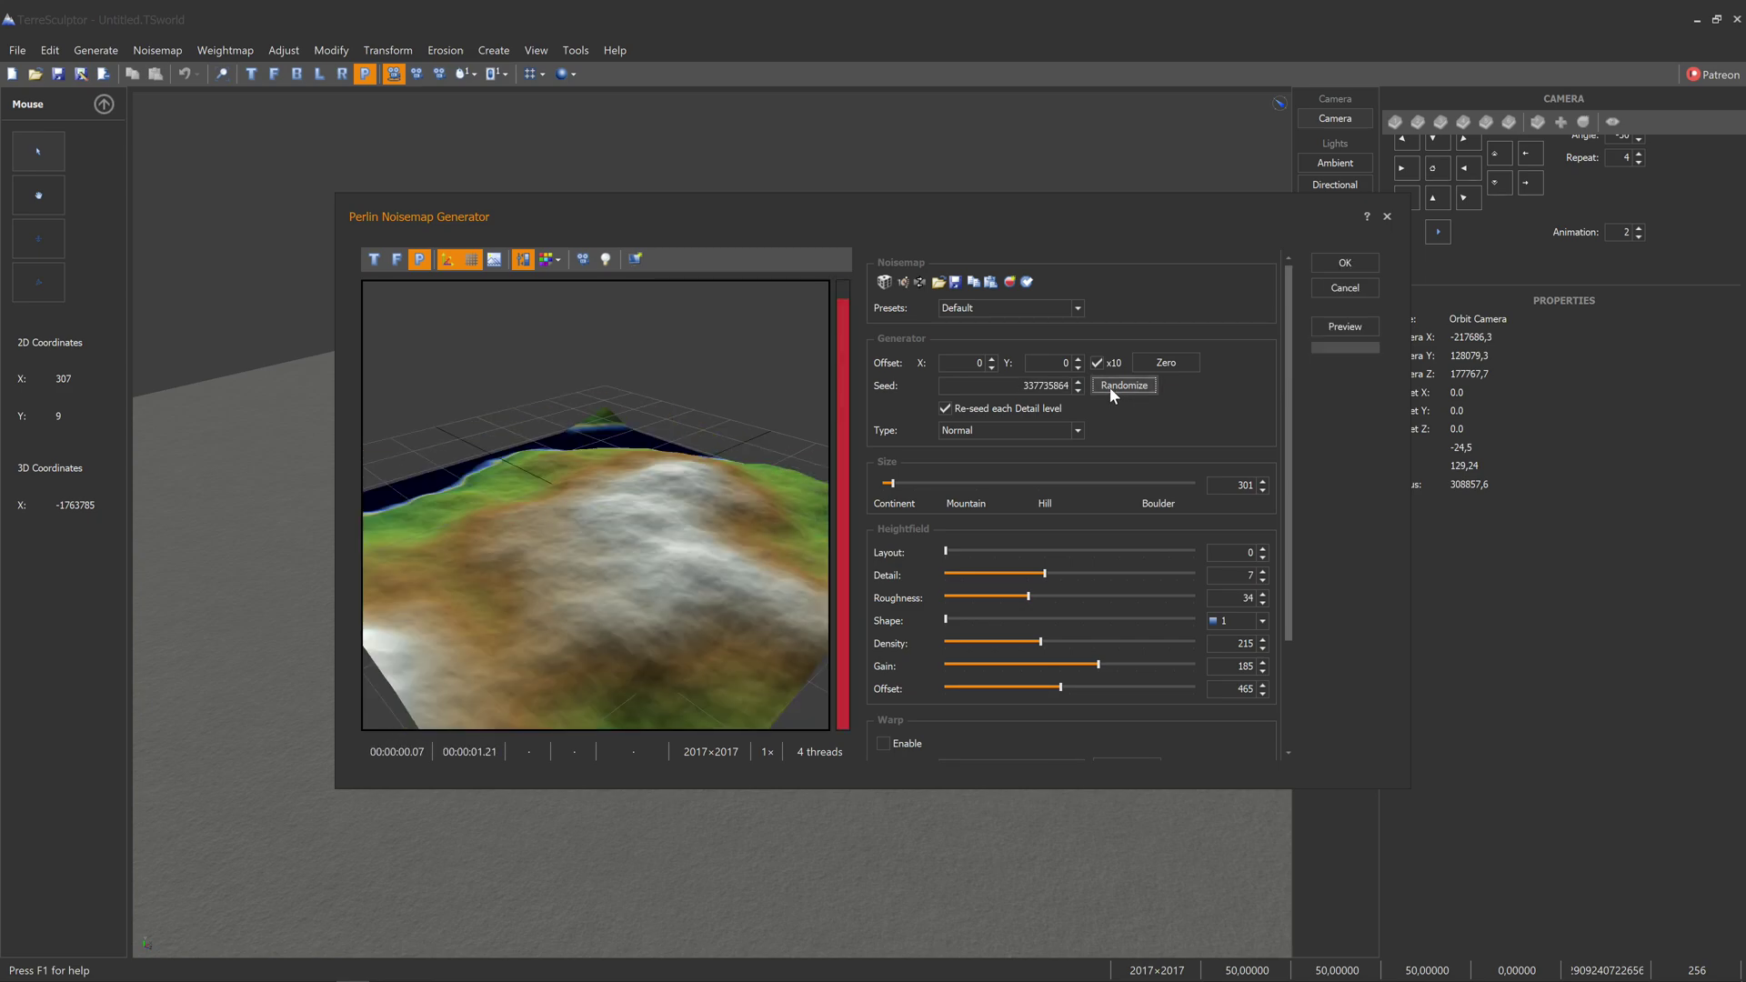
left_click(1109, 385)
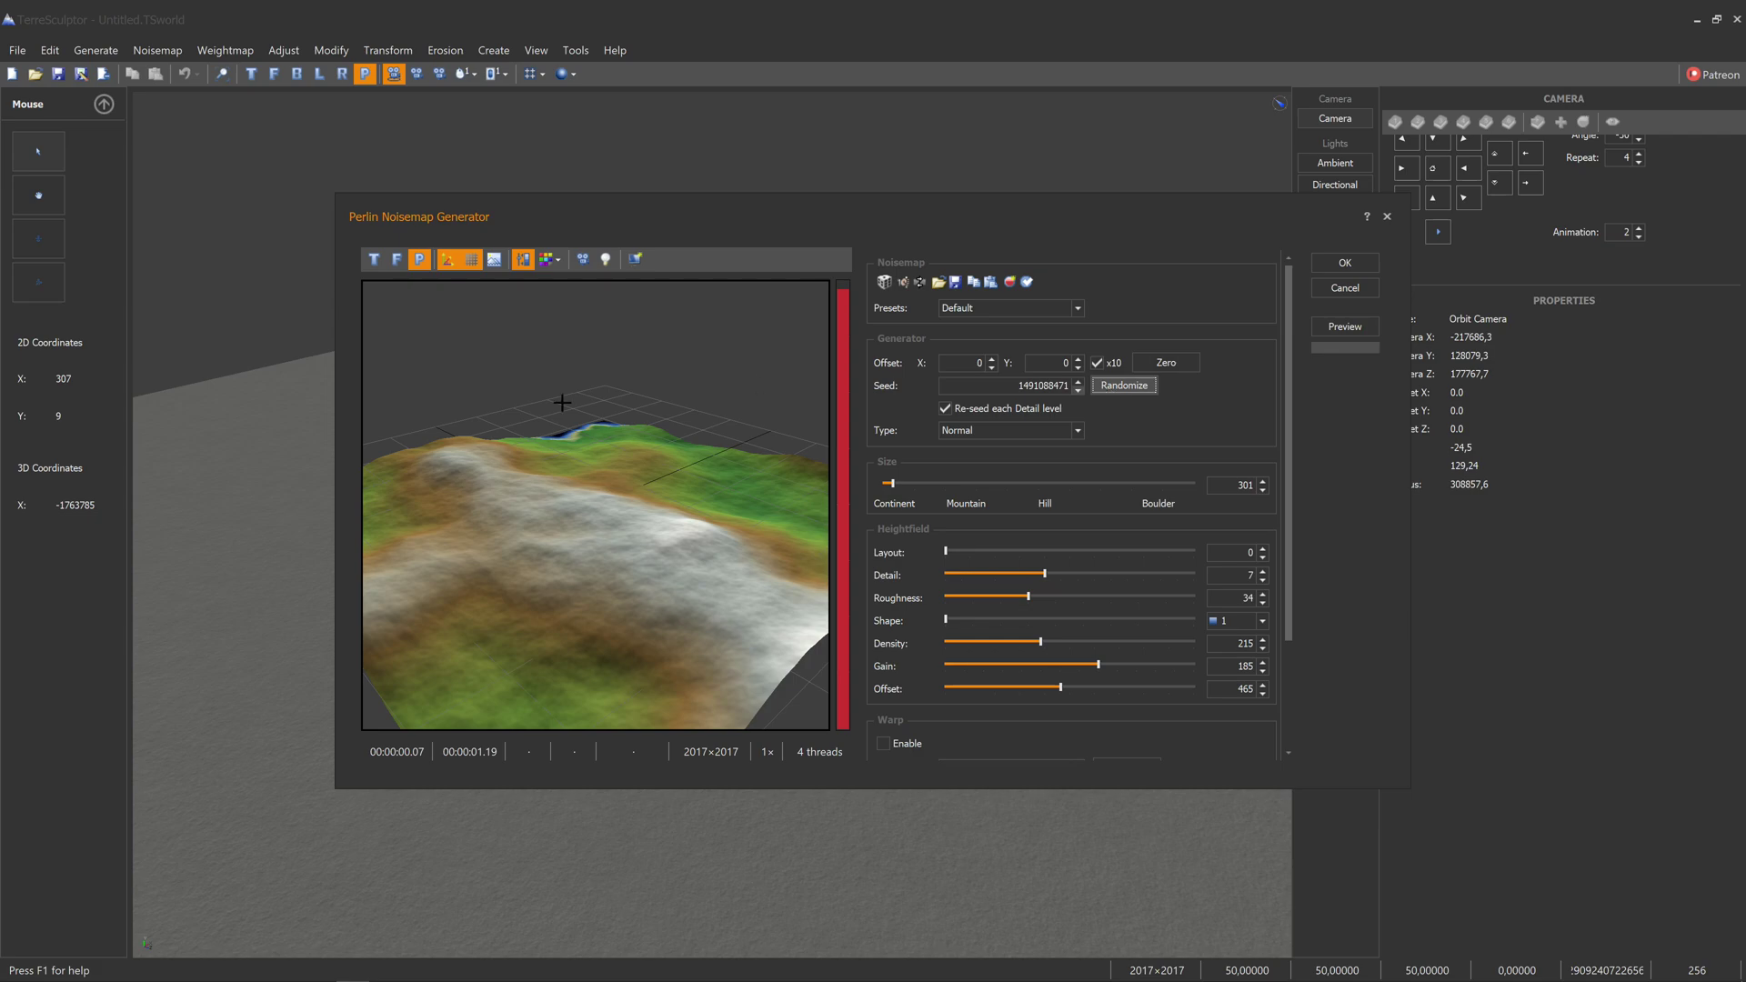
left_click(600, 463)
left_click_drag(600, 464, 706, 534)
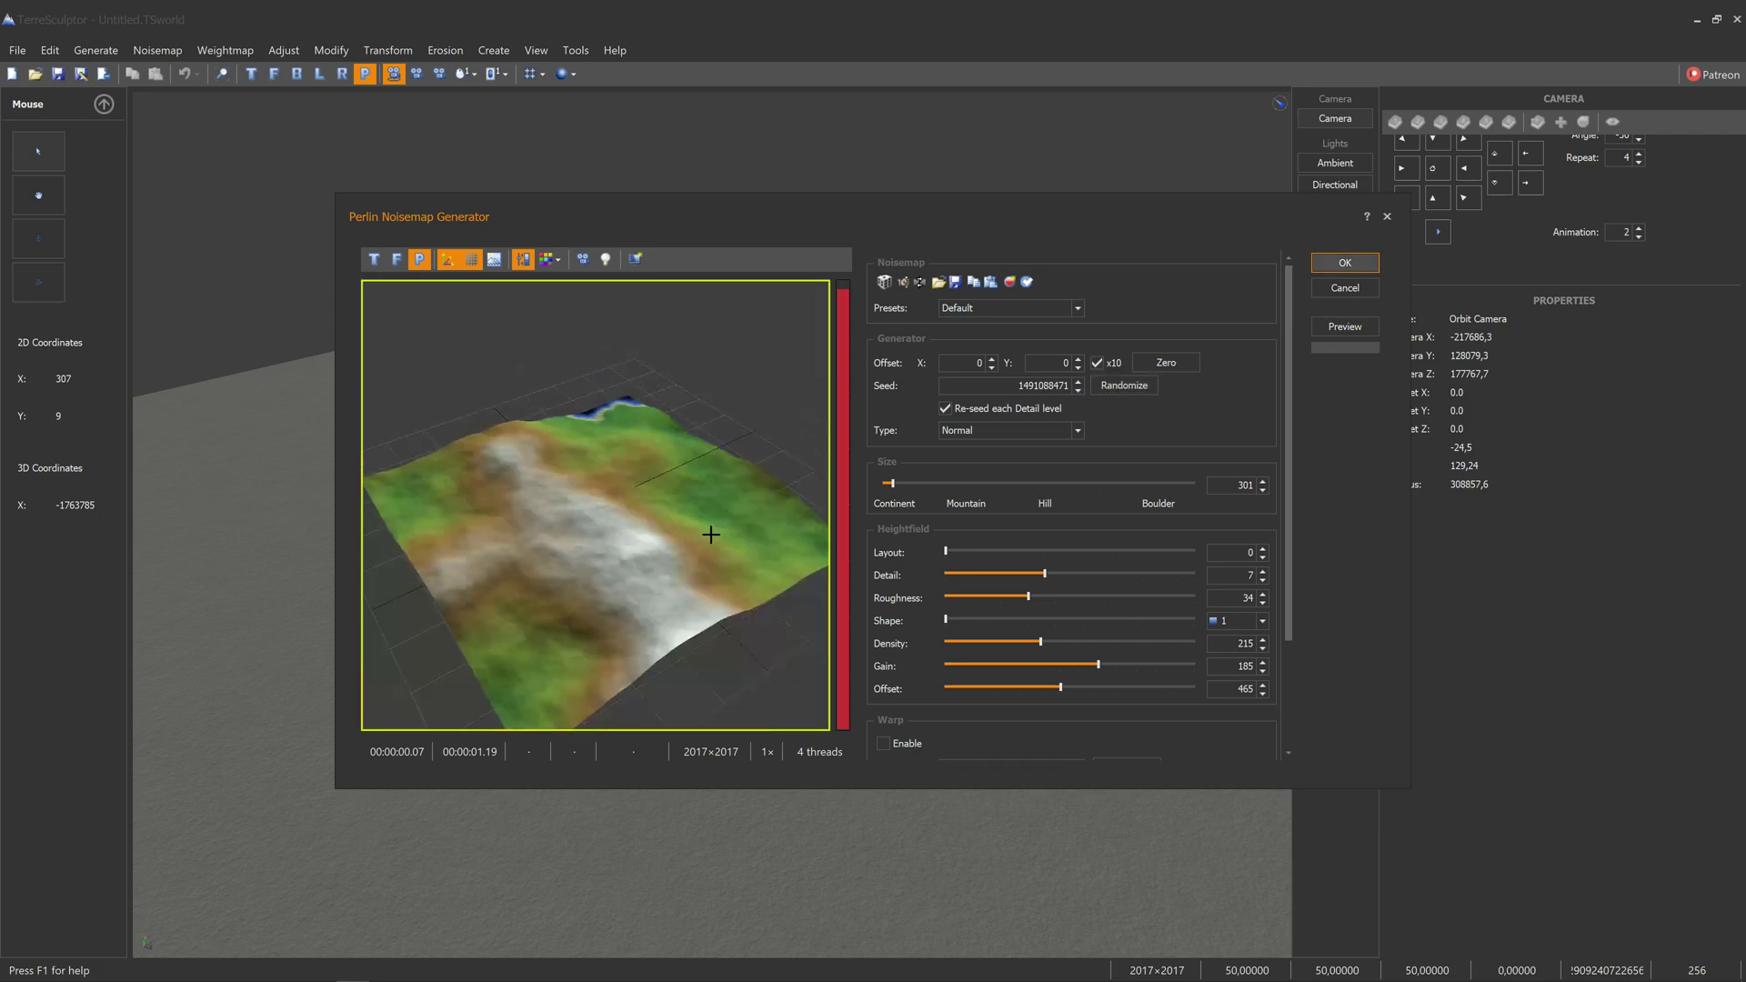
left_click(1133, 381)
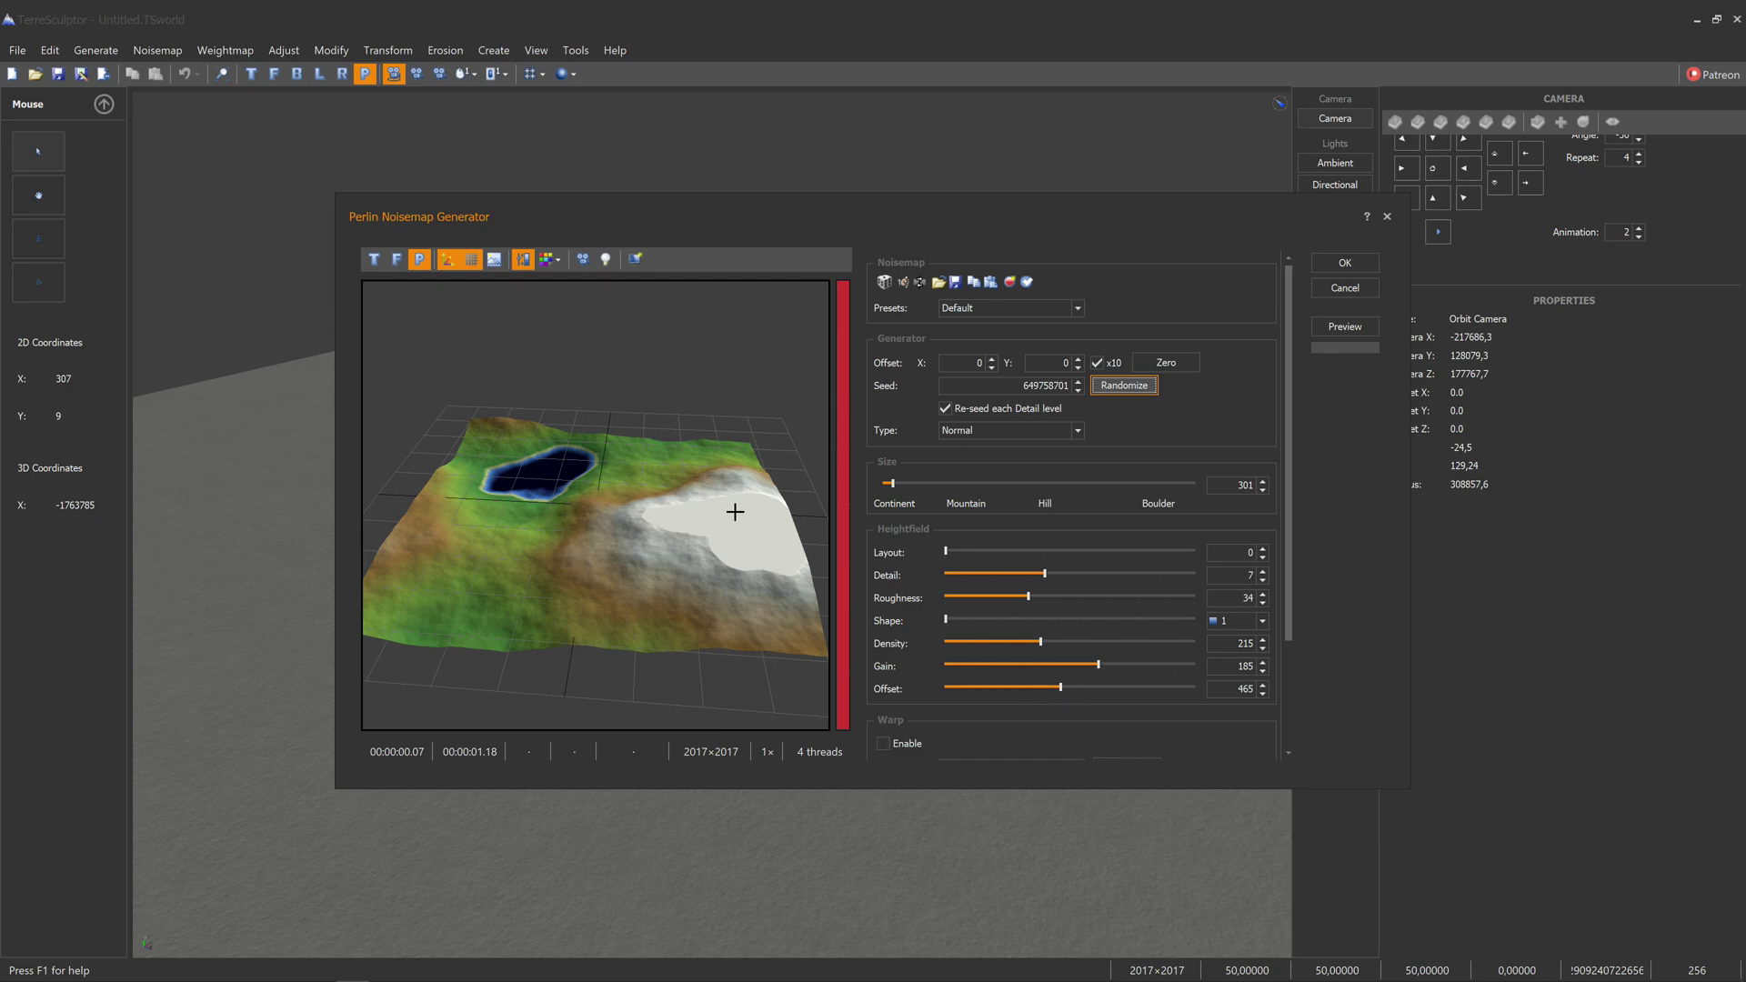
Restore the noisemap Seed to 0 and generate the terrain with the current Perlin settings.
left_click_drag(1012, 386, 1220, 370)
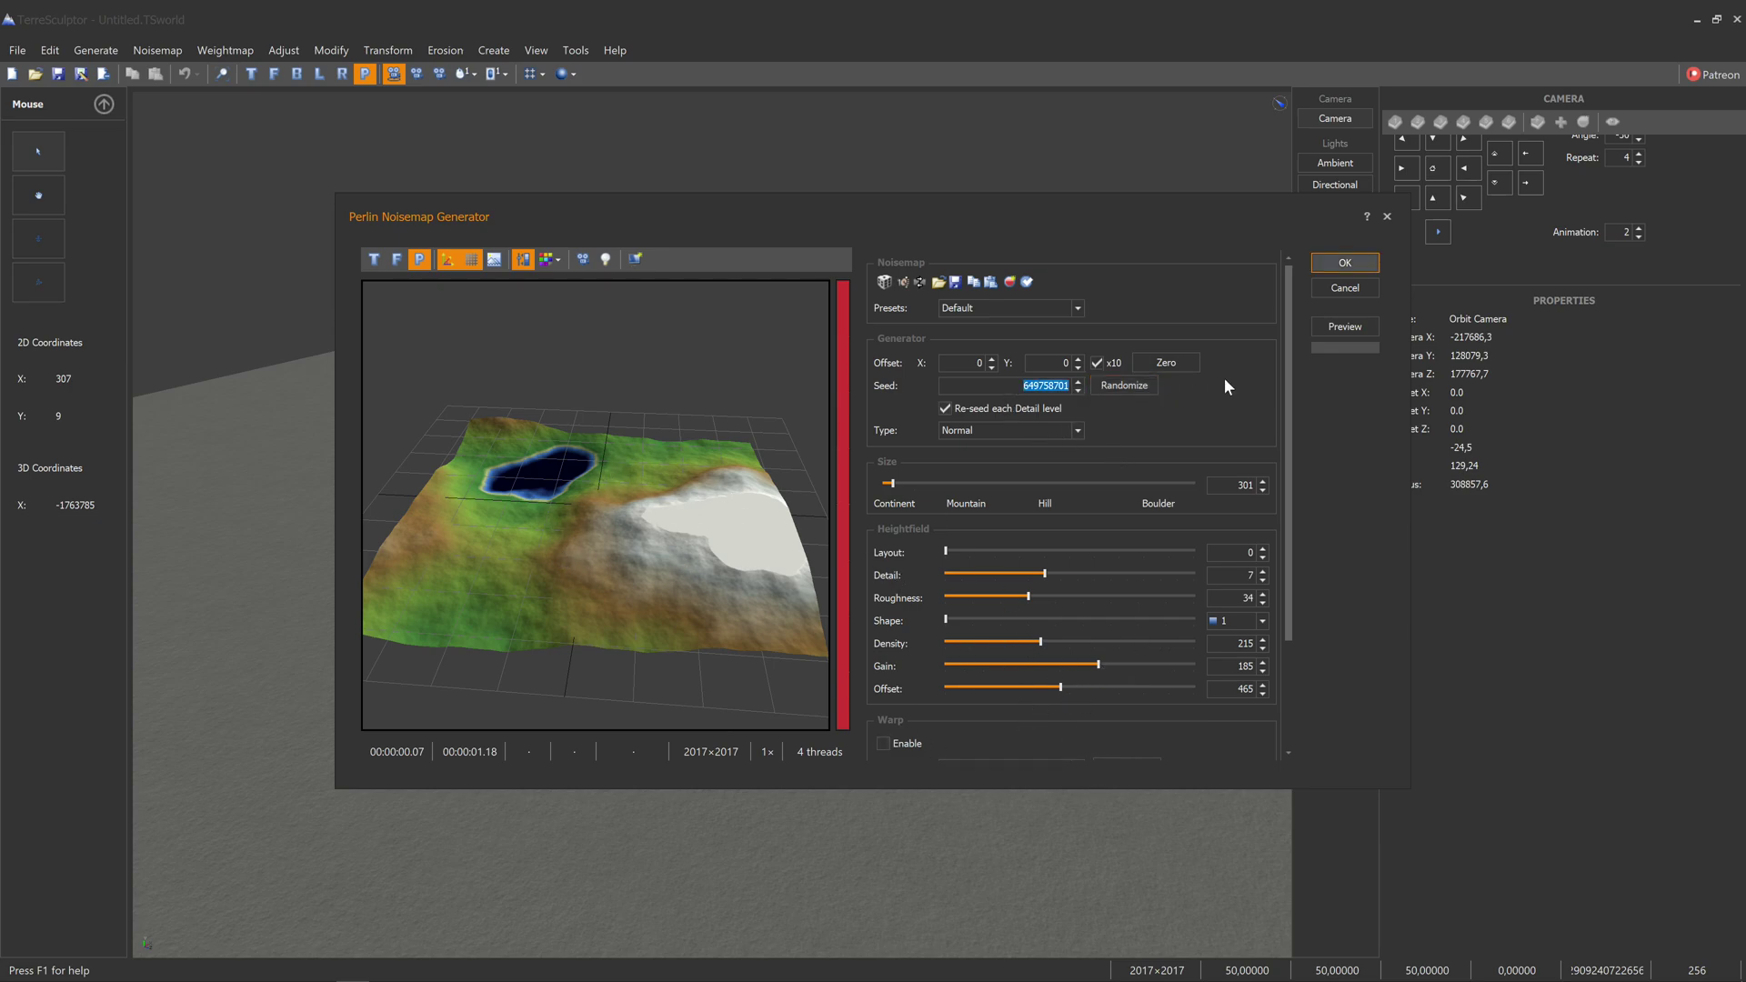
type("1")
key("Return")
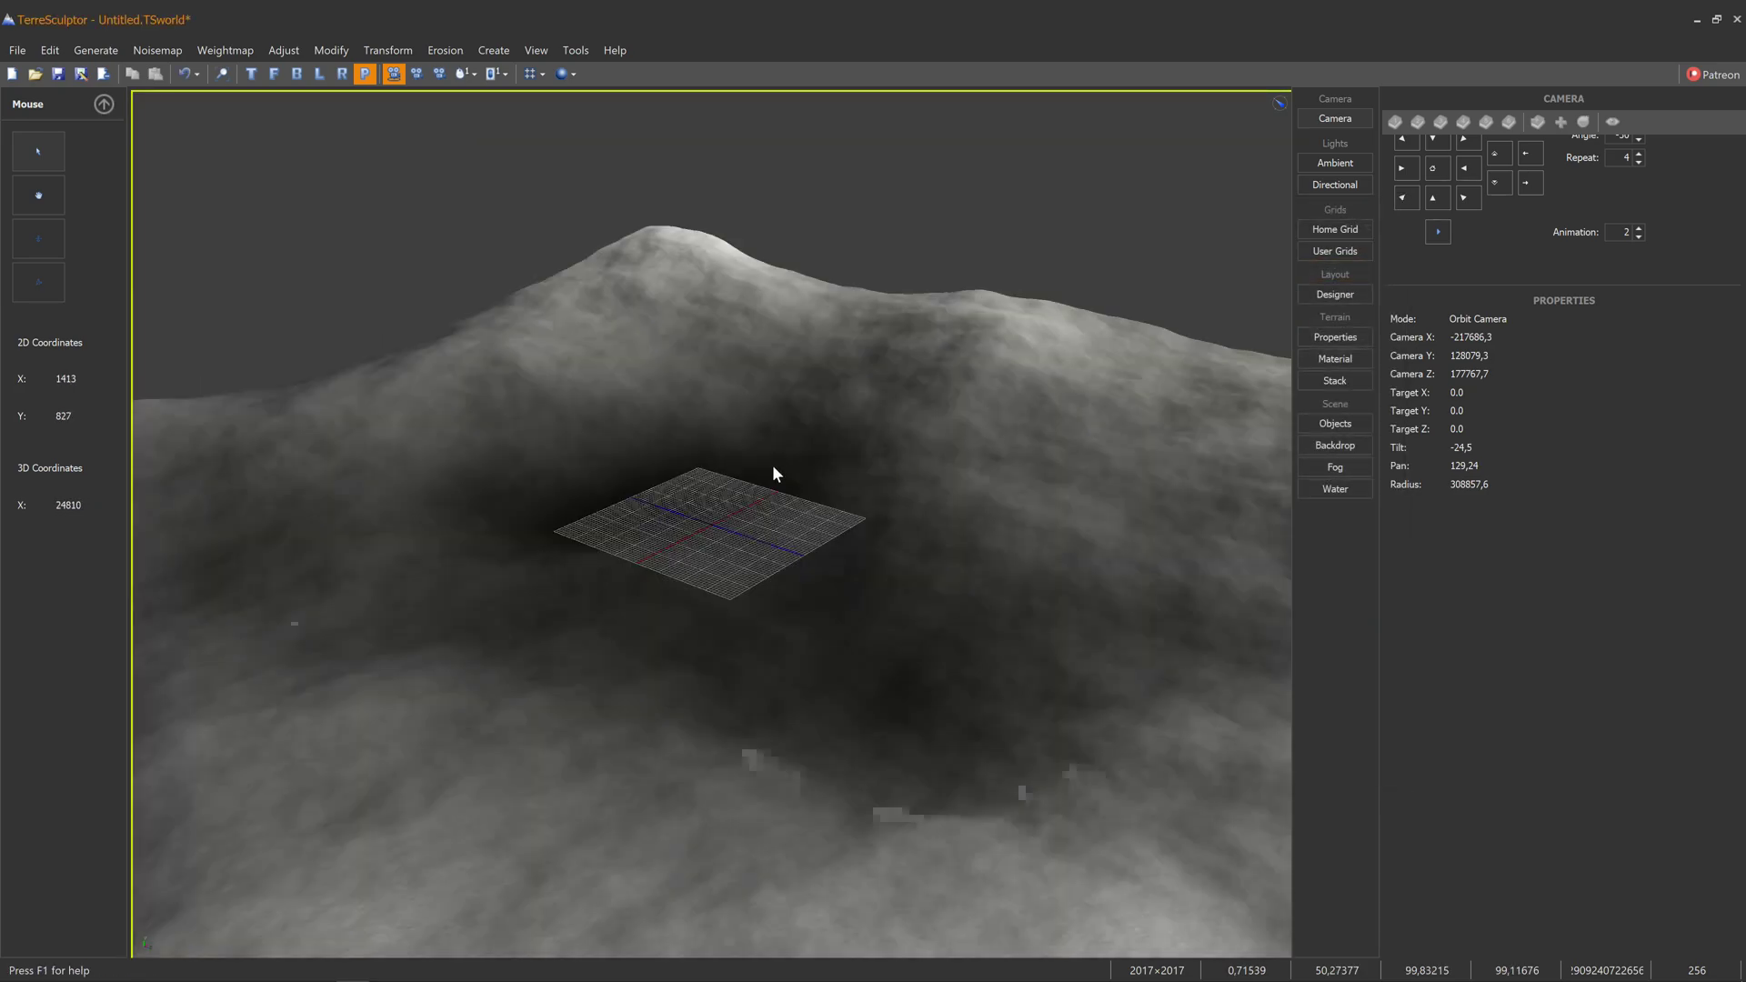
Inspect the generated terrain in the main viewport from several angles and distances.
left_click_drag(804, 455, 1142, 260)
scroll(928, 469, "down", 6)
scroll(900, 414, "up", 13)
scroll(841, 414, "up", 1)
scroll(841, 398, "down", 2)
scroll(776, 524, "down", 13)
scroll(1173, 259, "down", 10)
scroll(775, 493, "up", 4)
left_click_drag(773, 493, 710, 391)
scroll(710, 391, "down", 1)
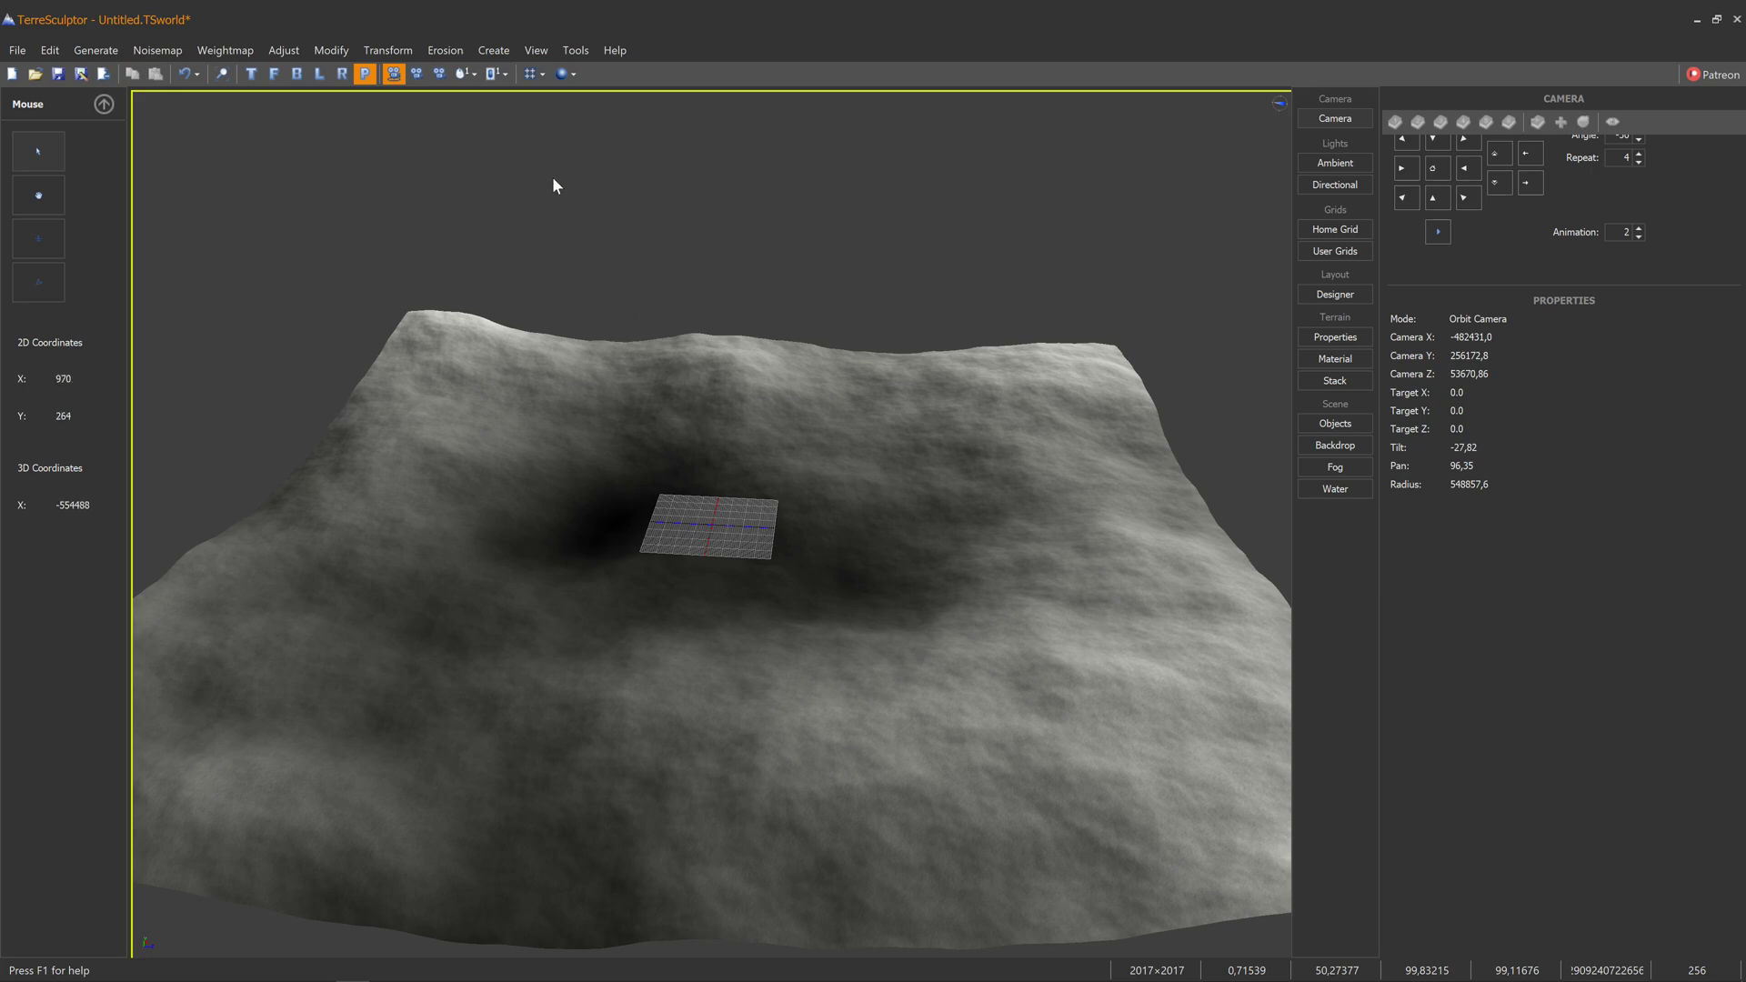
Switch to the browser and consult the TerreSculptor Reference Manual about the erosion tools.
left_click(445, 50)
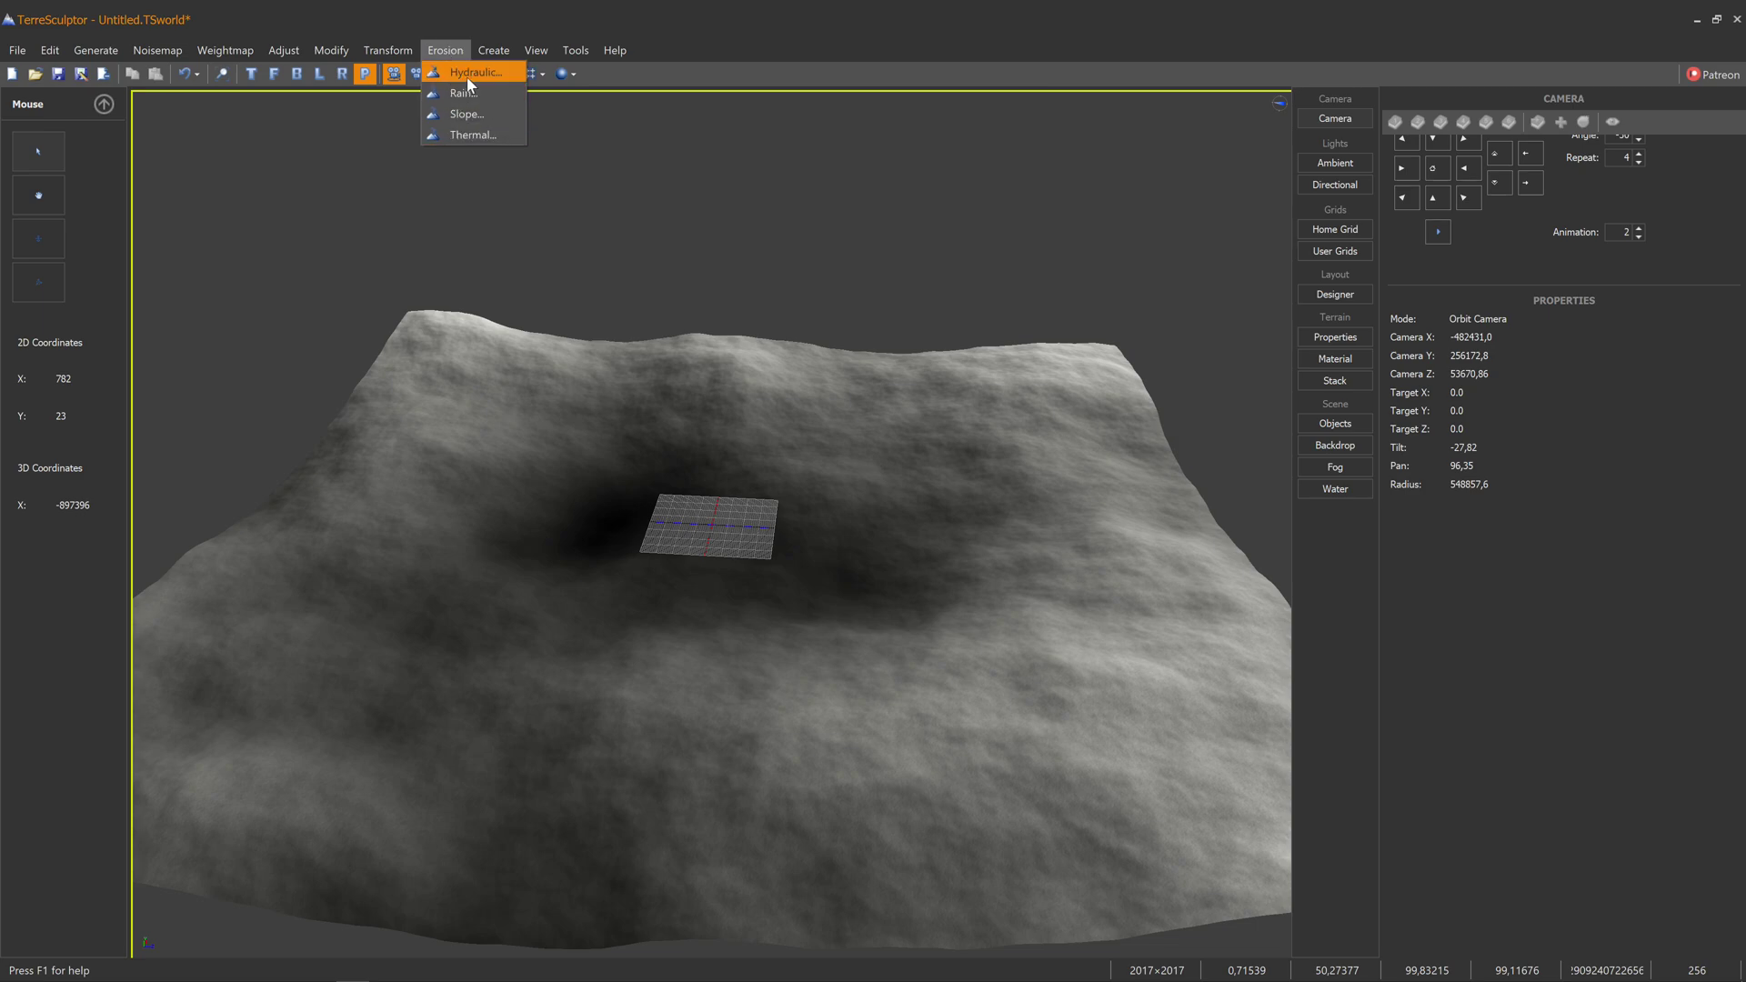
key("alt+Tab")
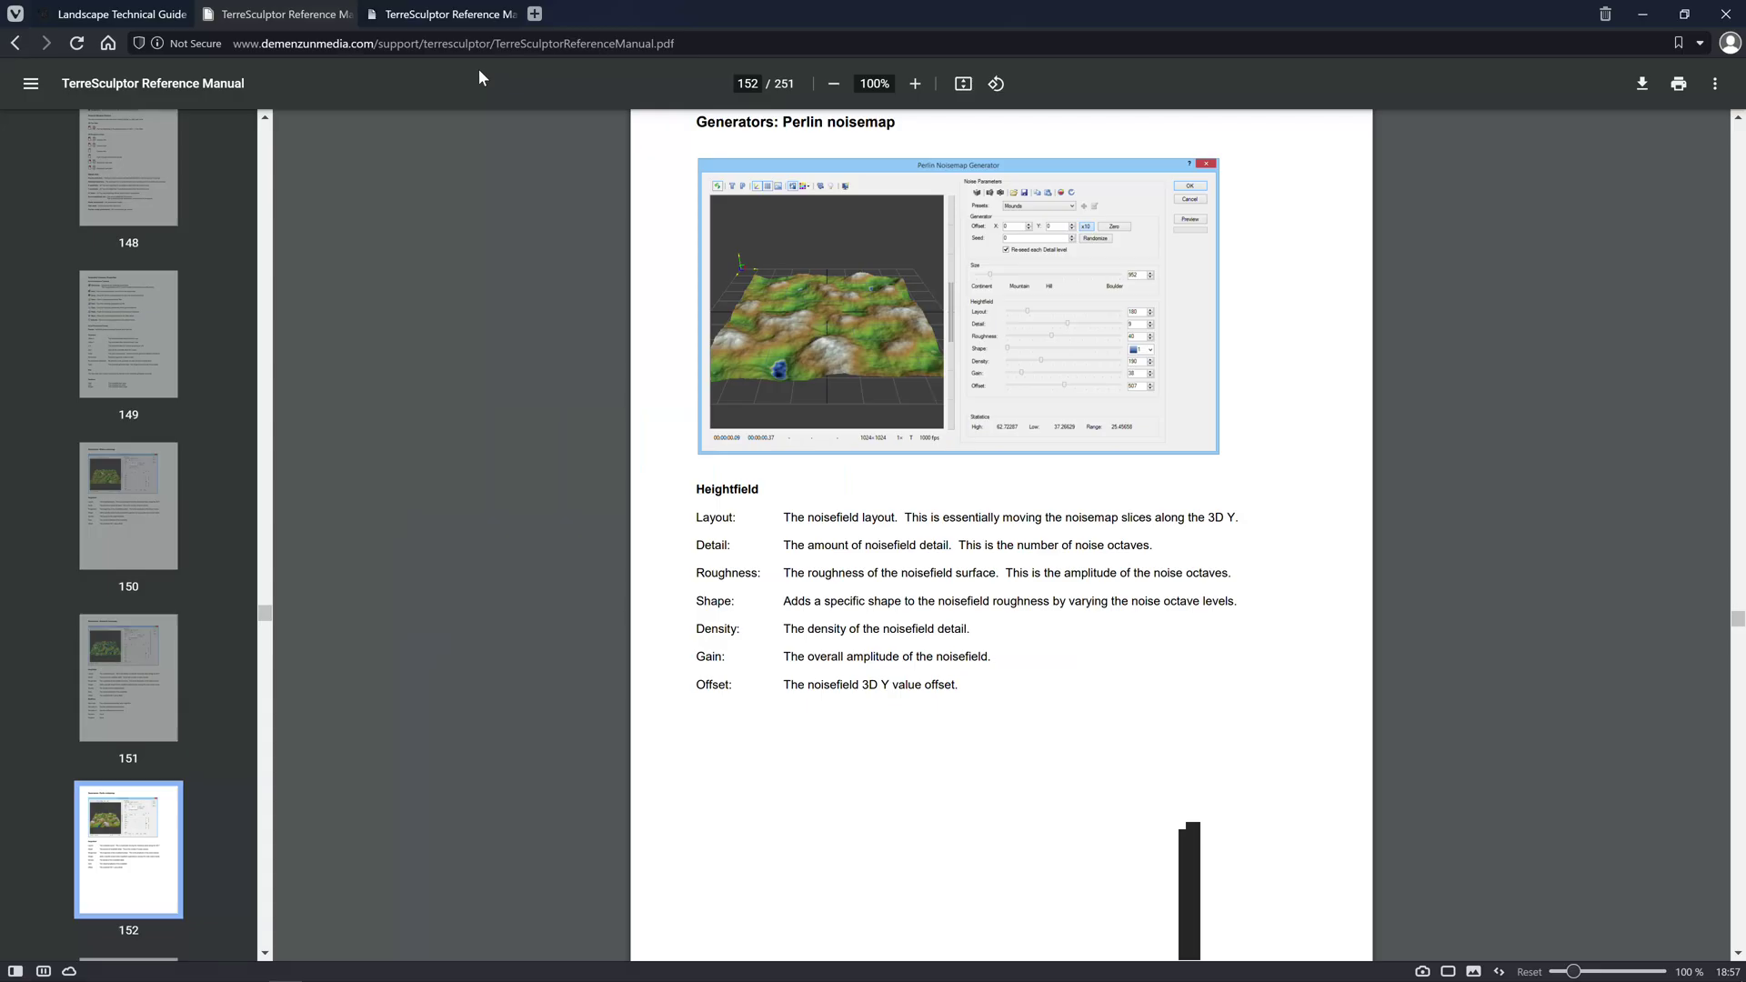
left_click(421, 16)
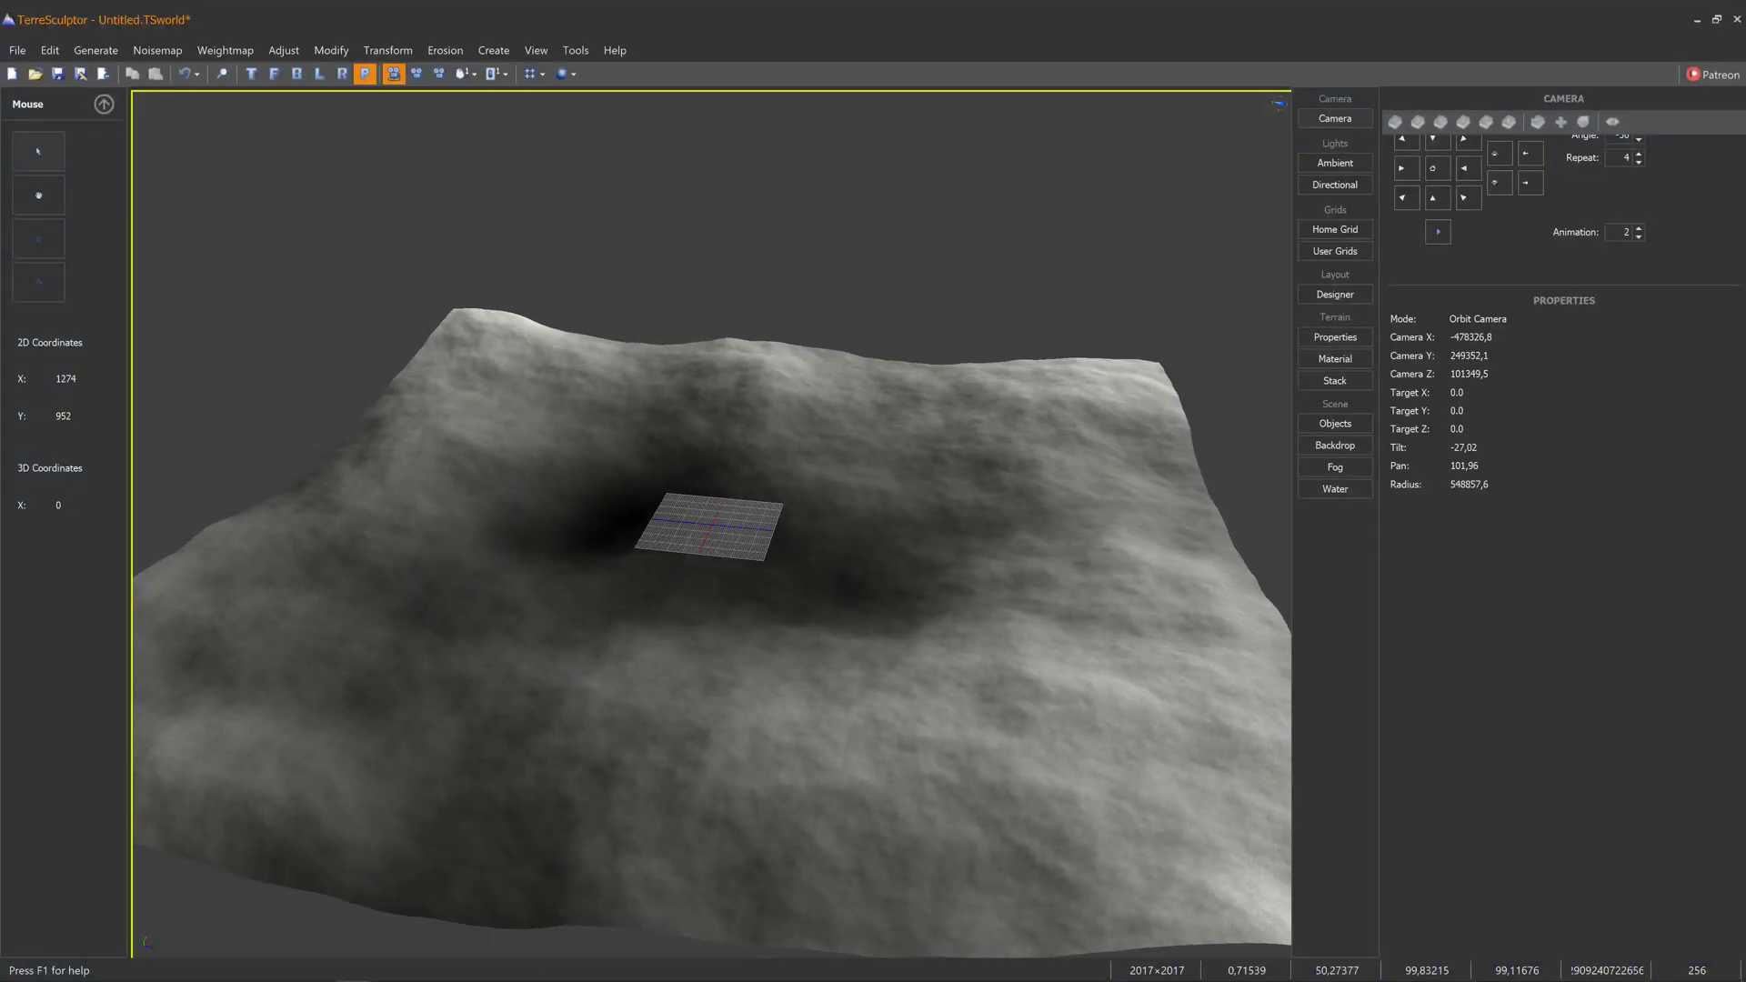
Switch back to TerreSculptor, start Rain Erosion on the terrain and examine the cropped terrain preview.
left_click(461, 50)
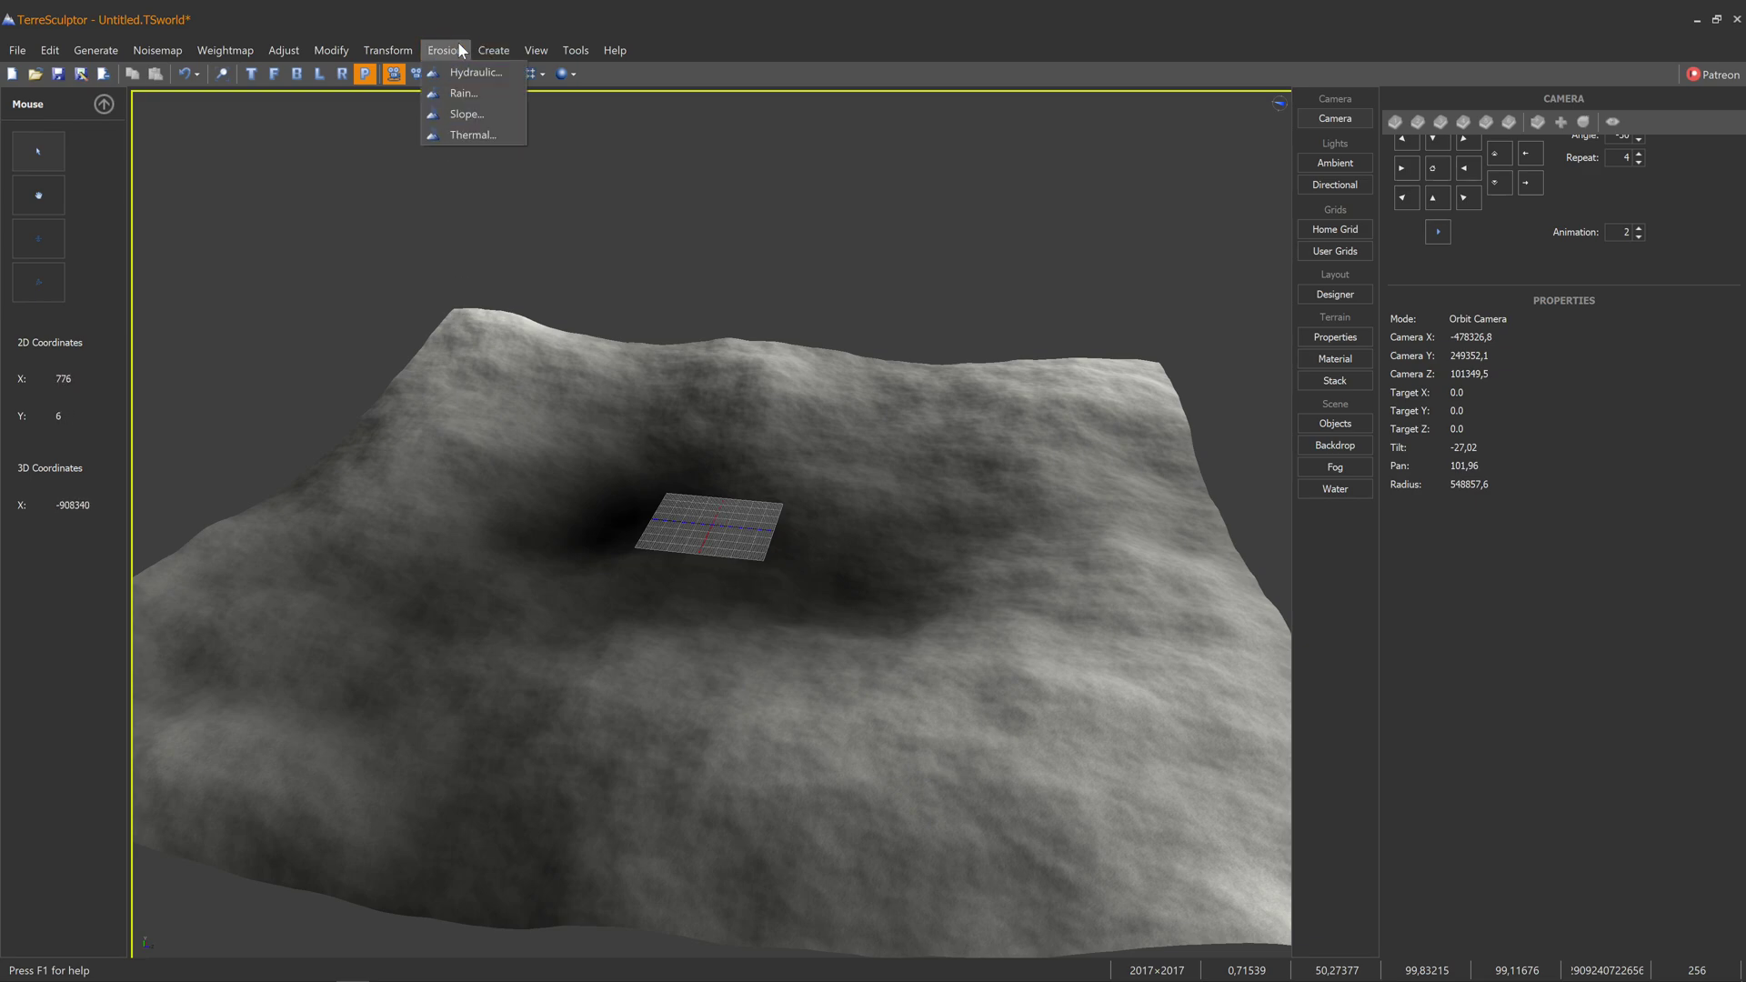
left_click(448, 94)
left_click_drag(688, 522, 627, 538)
left_click_drag(622, 218, 1133, 189)
left_click_drag(1134, 578, 1075, 527)
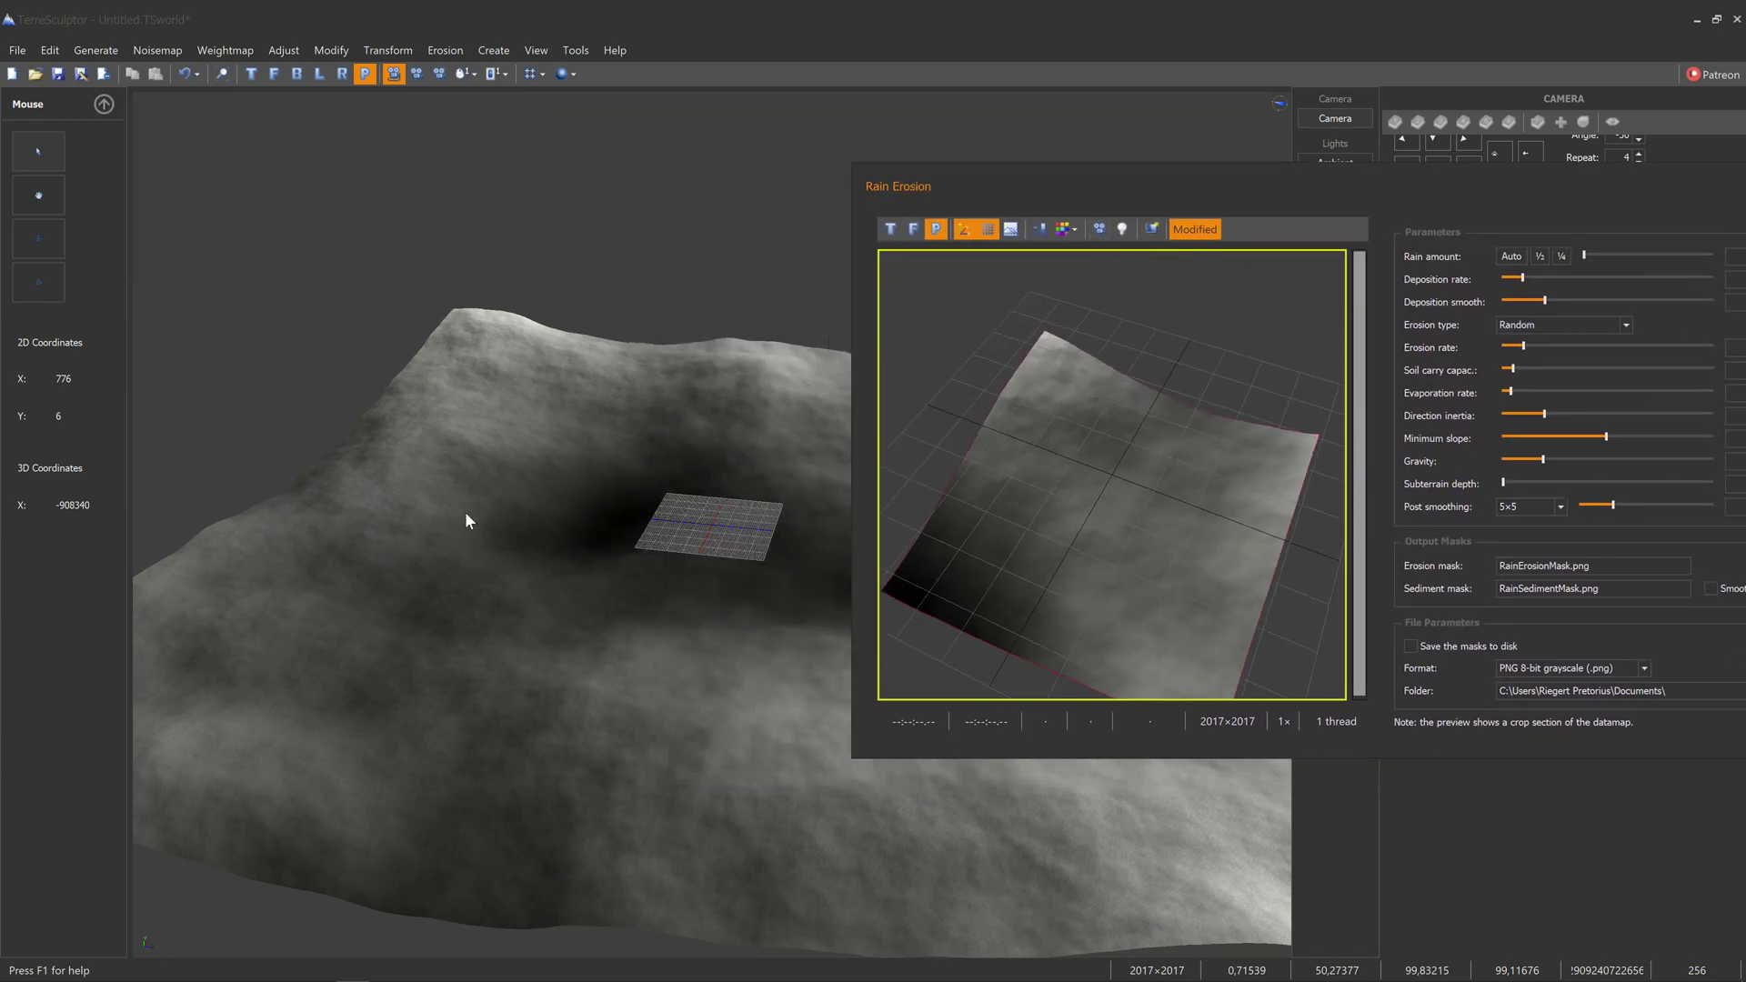
left_click_drag(1198, 208, 663, 187)
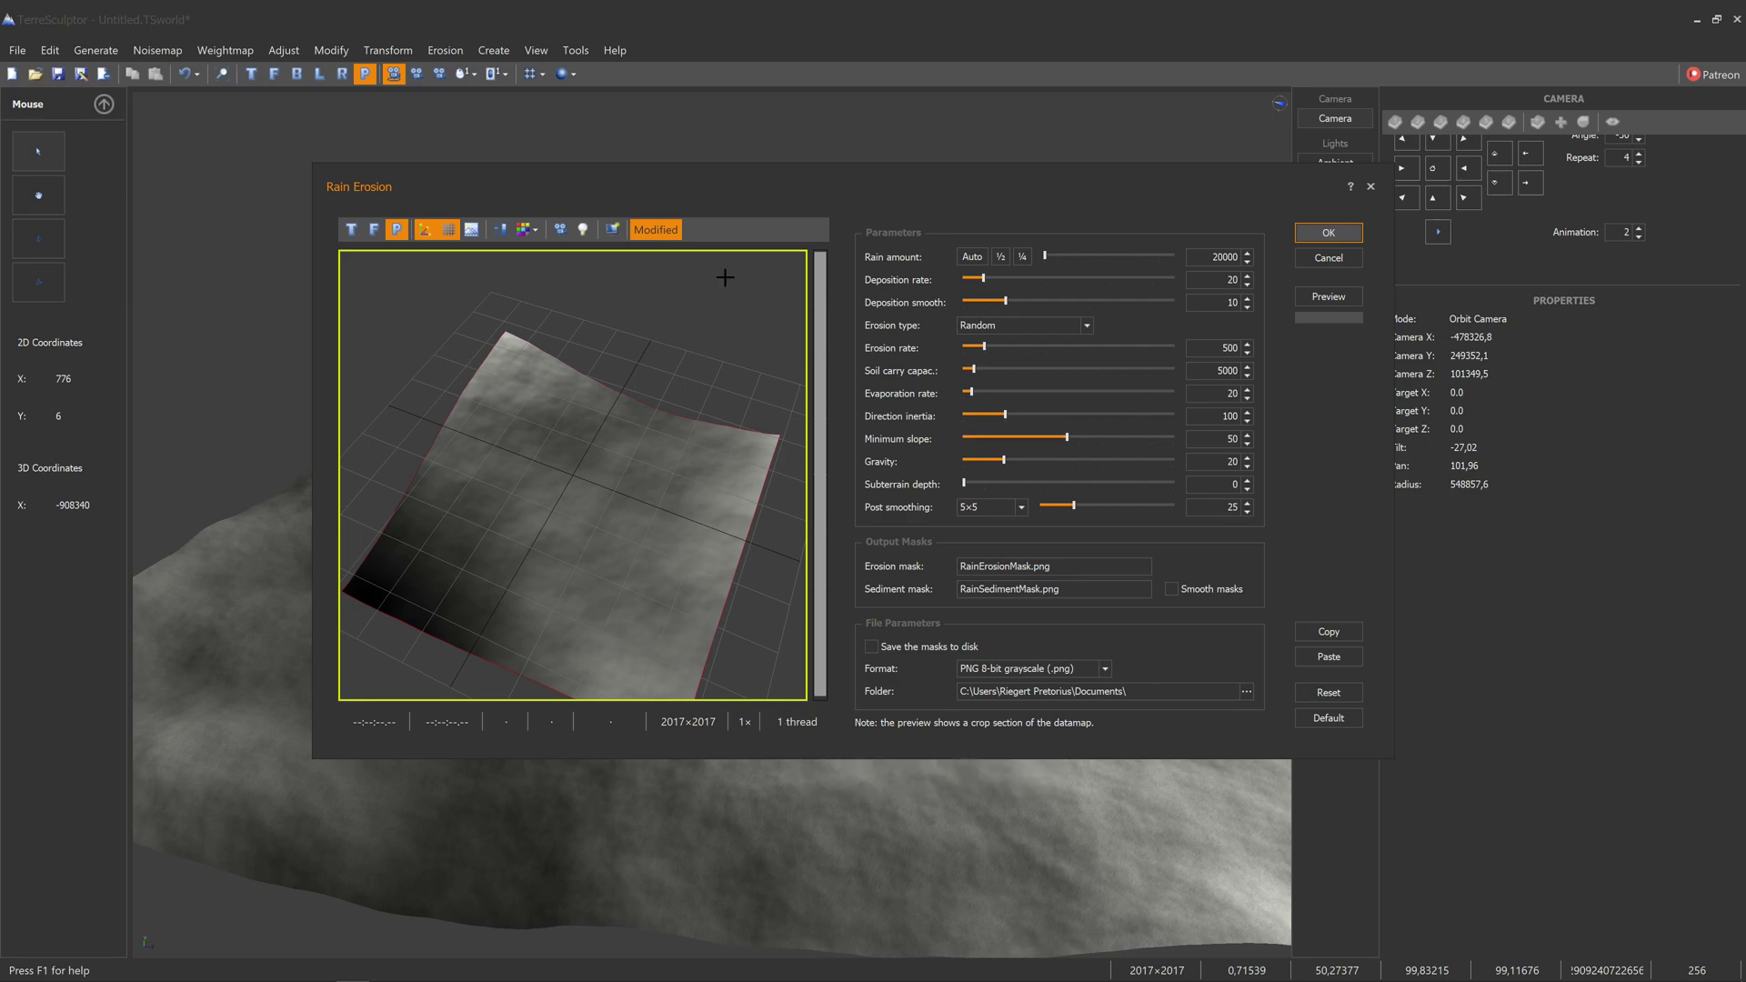
mouse_move(525, 631)
left_mouse_down()
mouse_move(518, 604)
mouse_move(530, 616)
left_mouse_up()
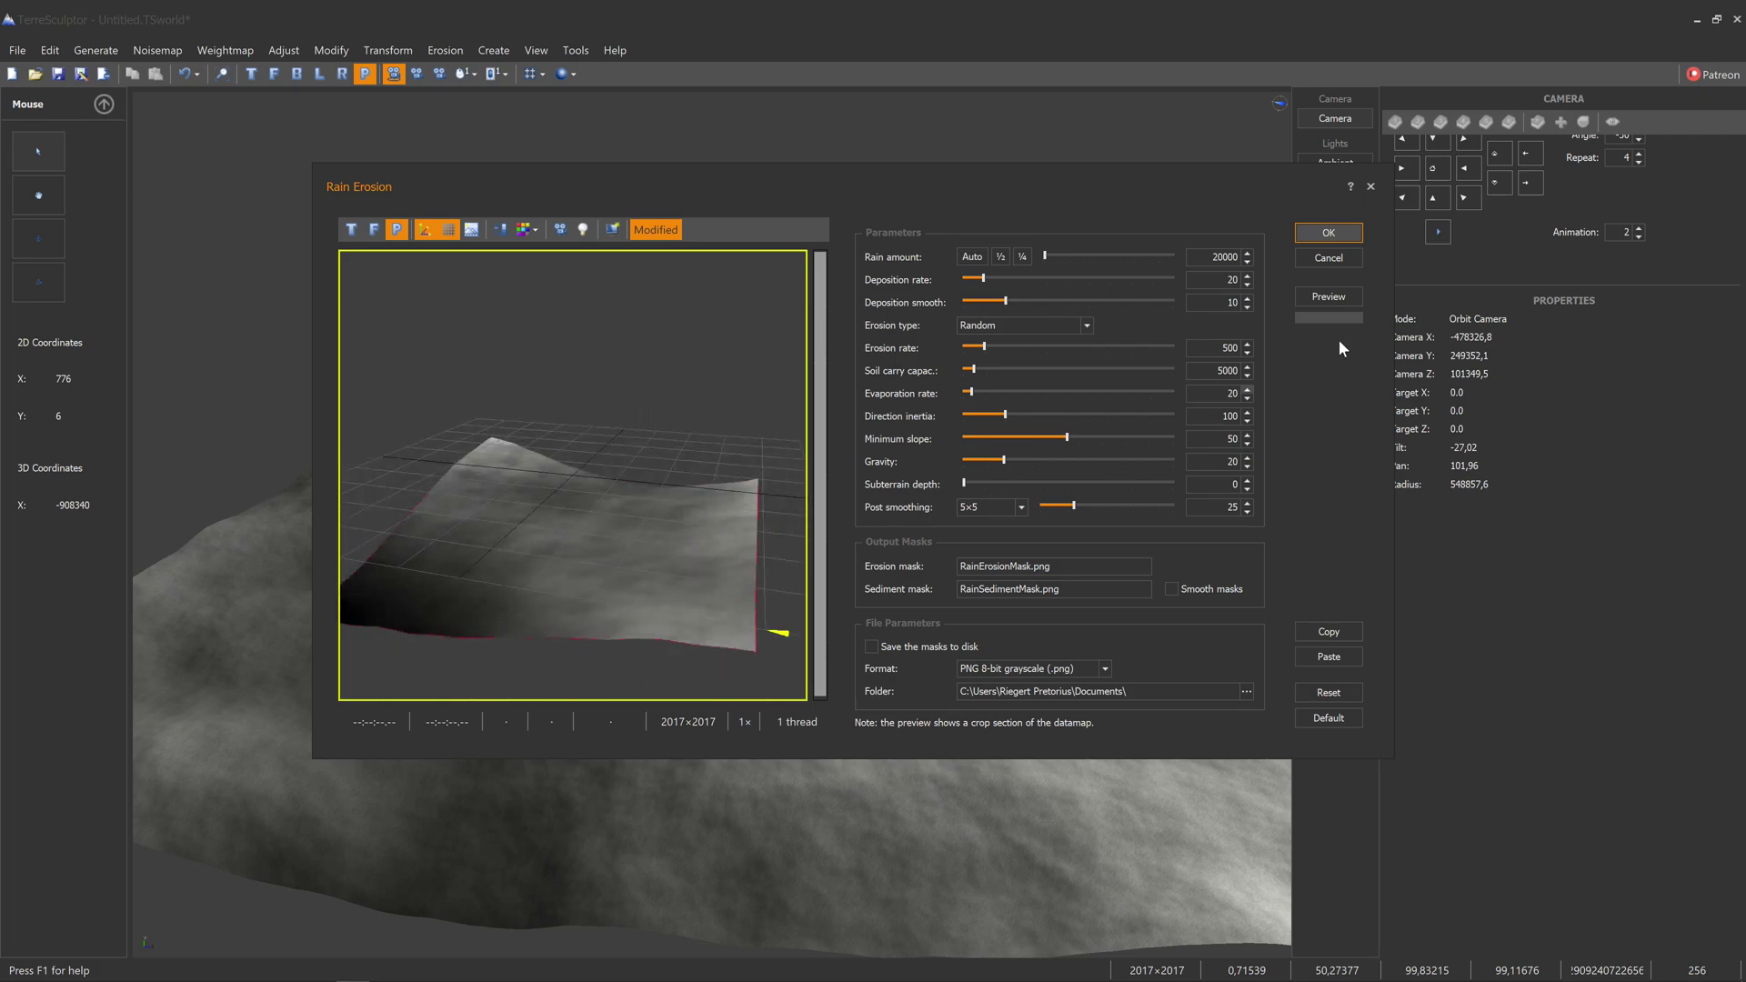
left_click_drag(702, 462, 709, 464)
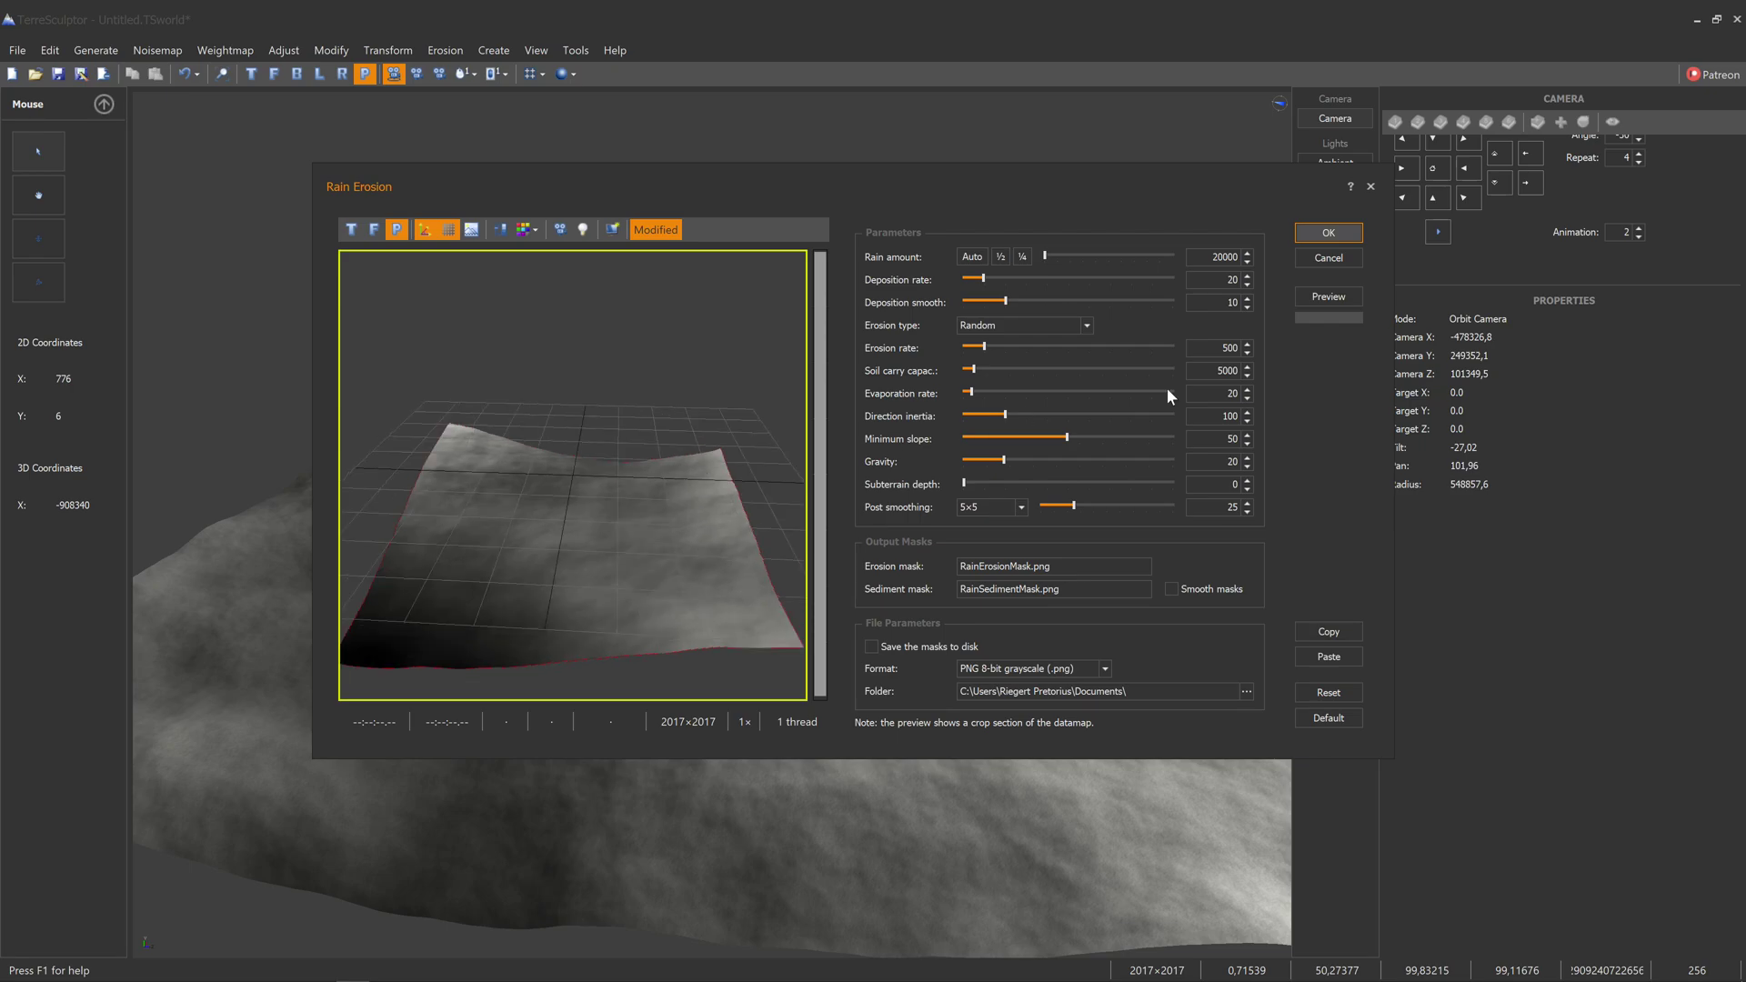
Preview the rain erosion with the default Rain amount of 20000 and examine the peak from several sides.
left_click(1329, 297)
left_click_drag(655, 592, 655, 525)
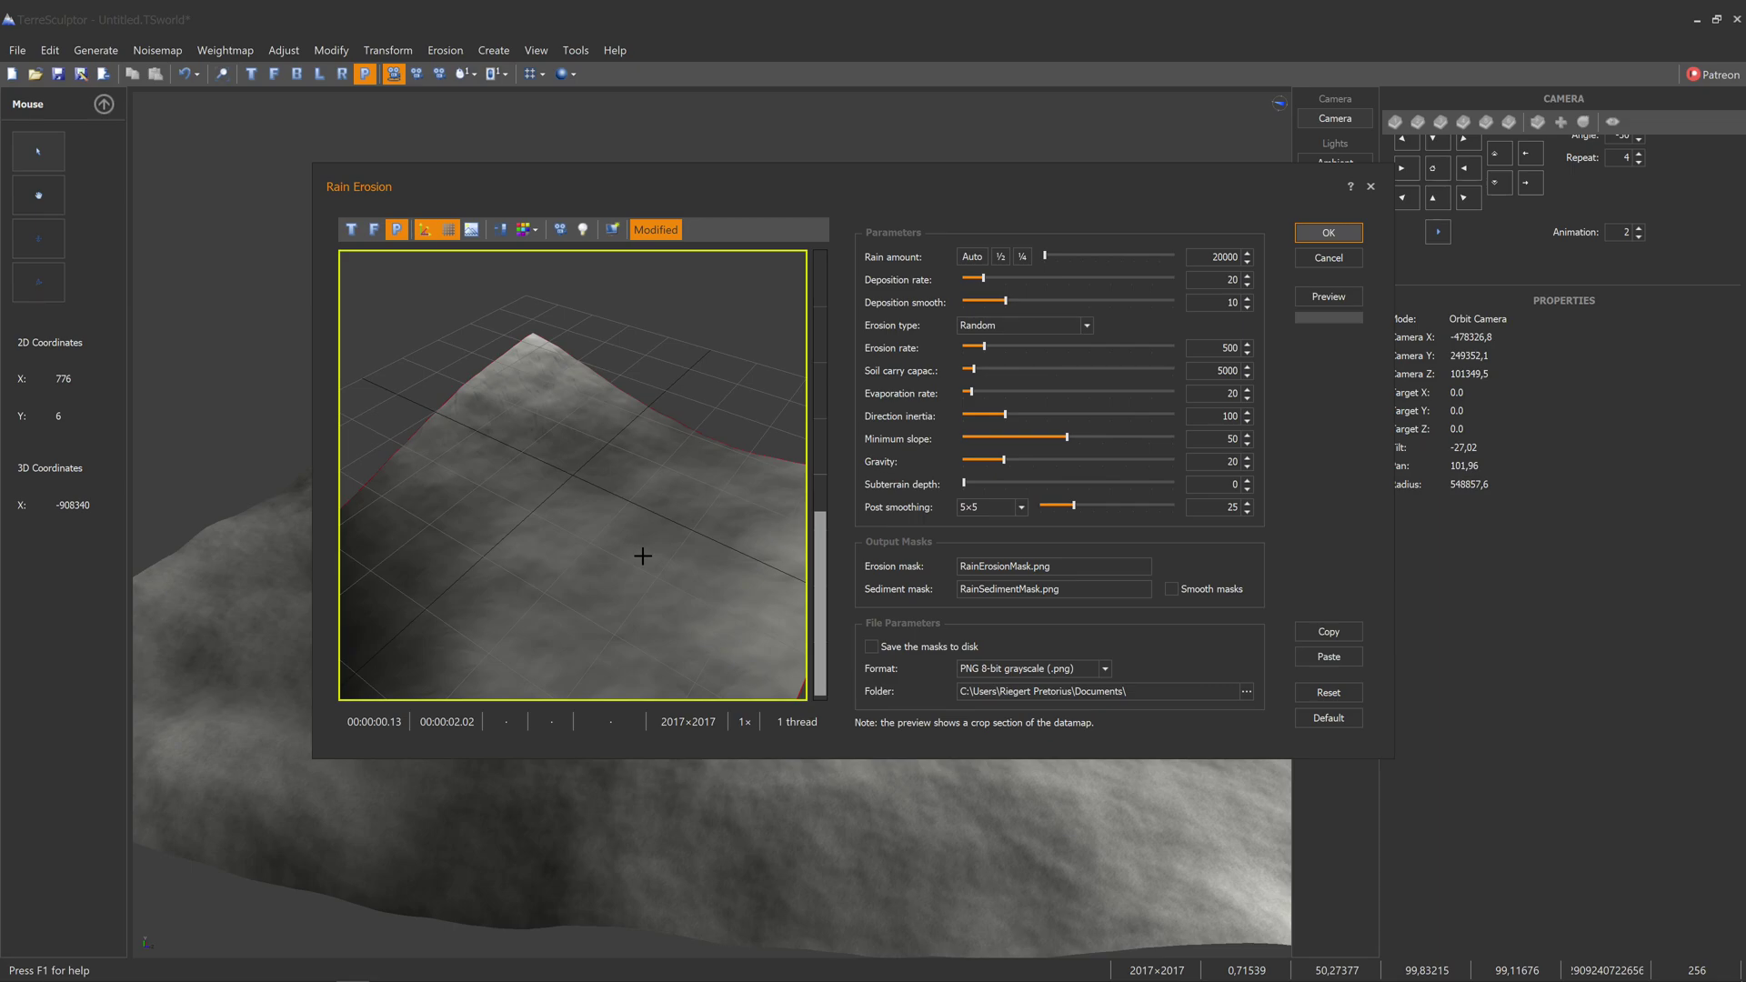
left_click_drag(643, 556, 604, 558)
left_click_drag(702, 175, 588, 256)
left_click_drag(566, 343, 518, 482)
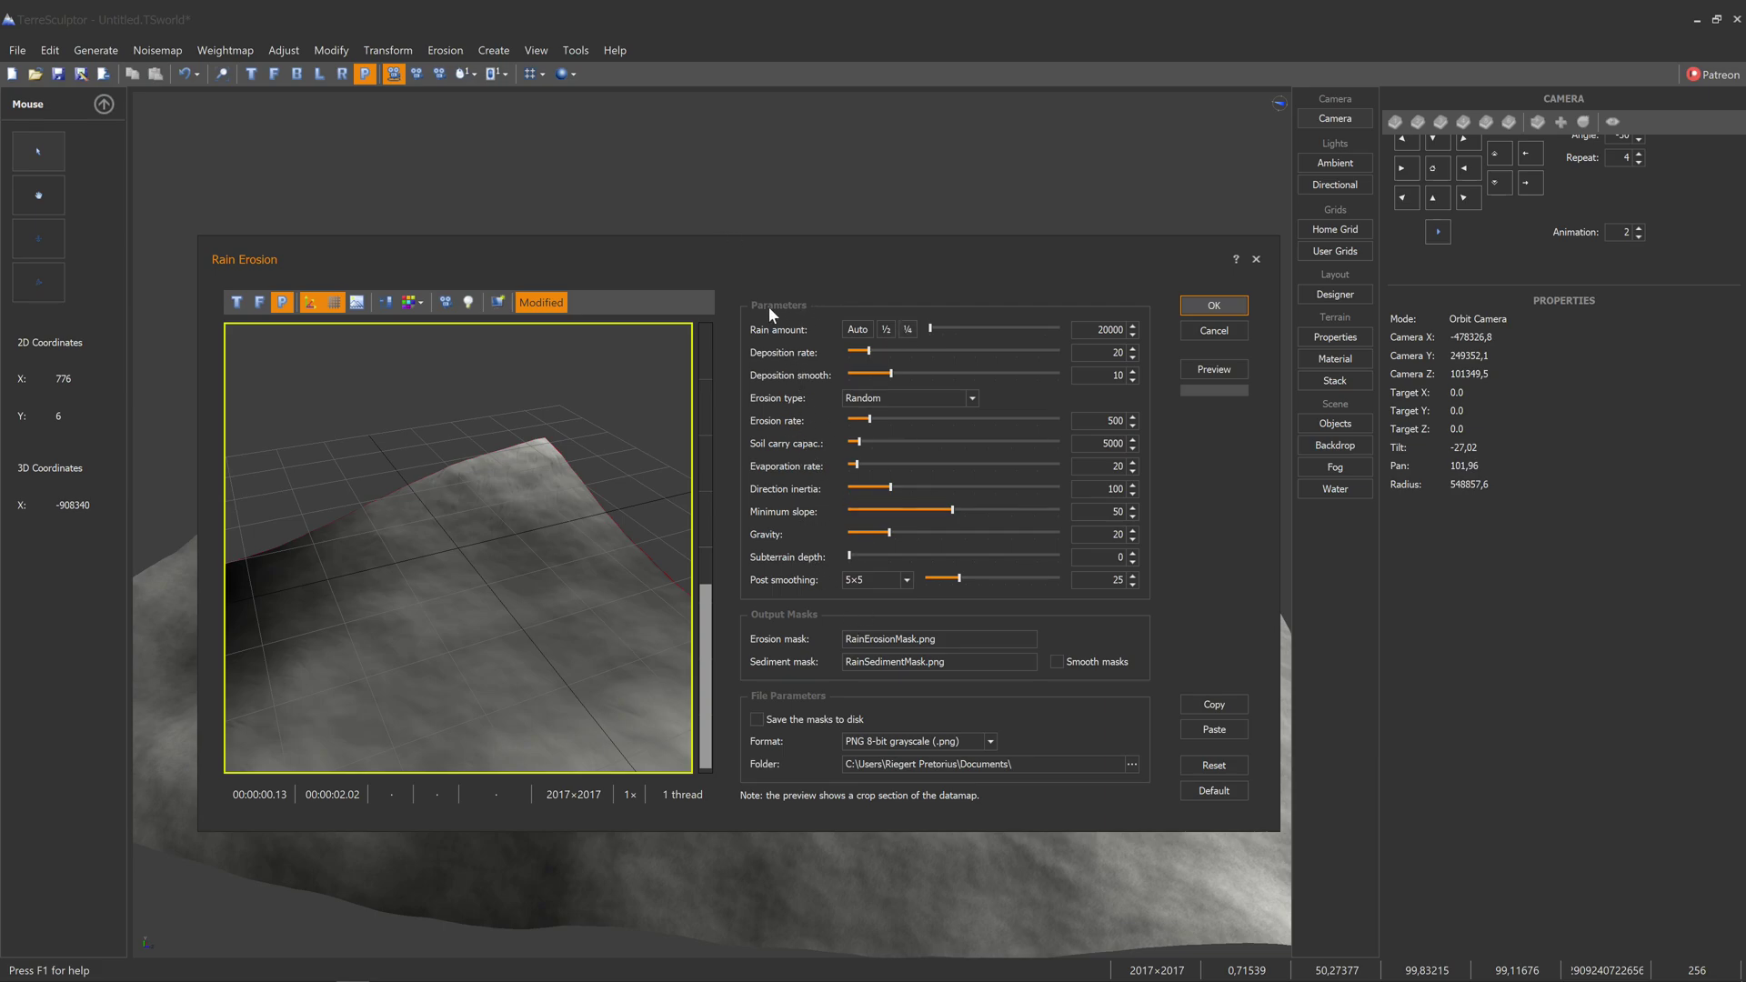
Try half the automatic Rain amount, 198646, and inspect the eroded terrain preview.
left_click(884, 329)
left_click(1198, 362)
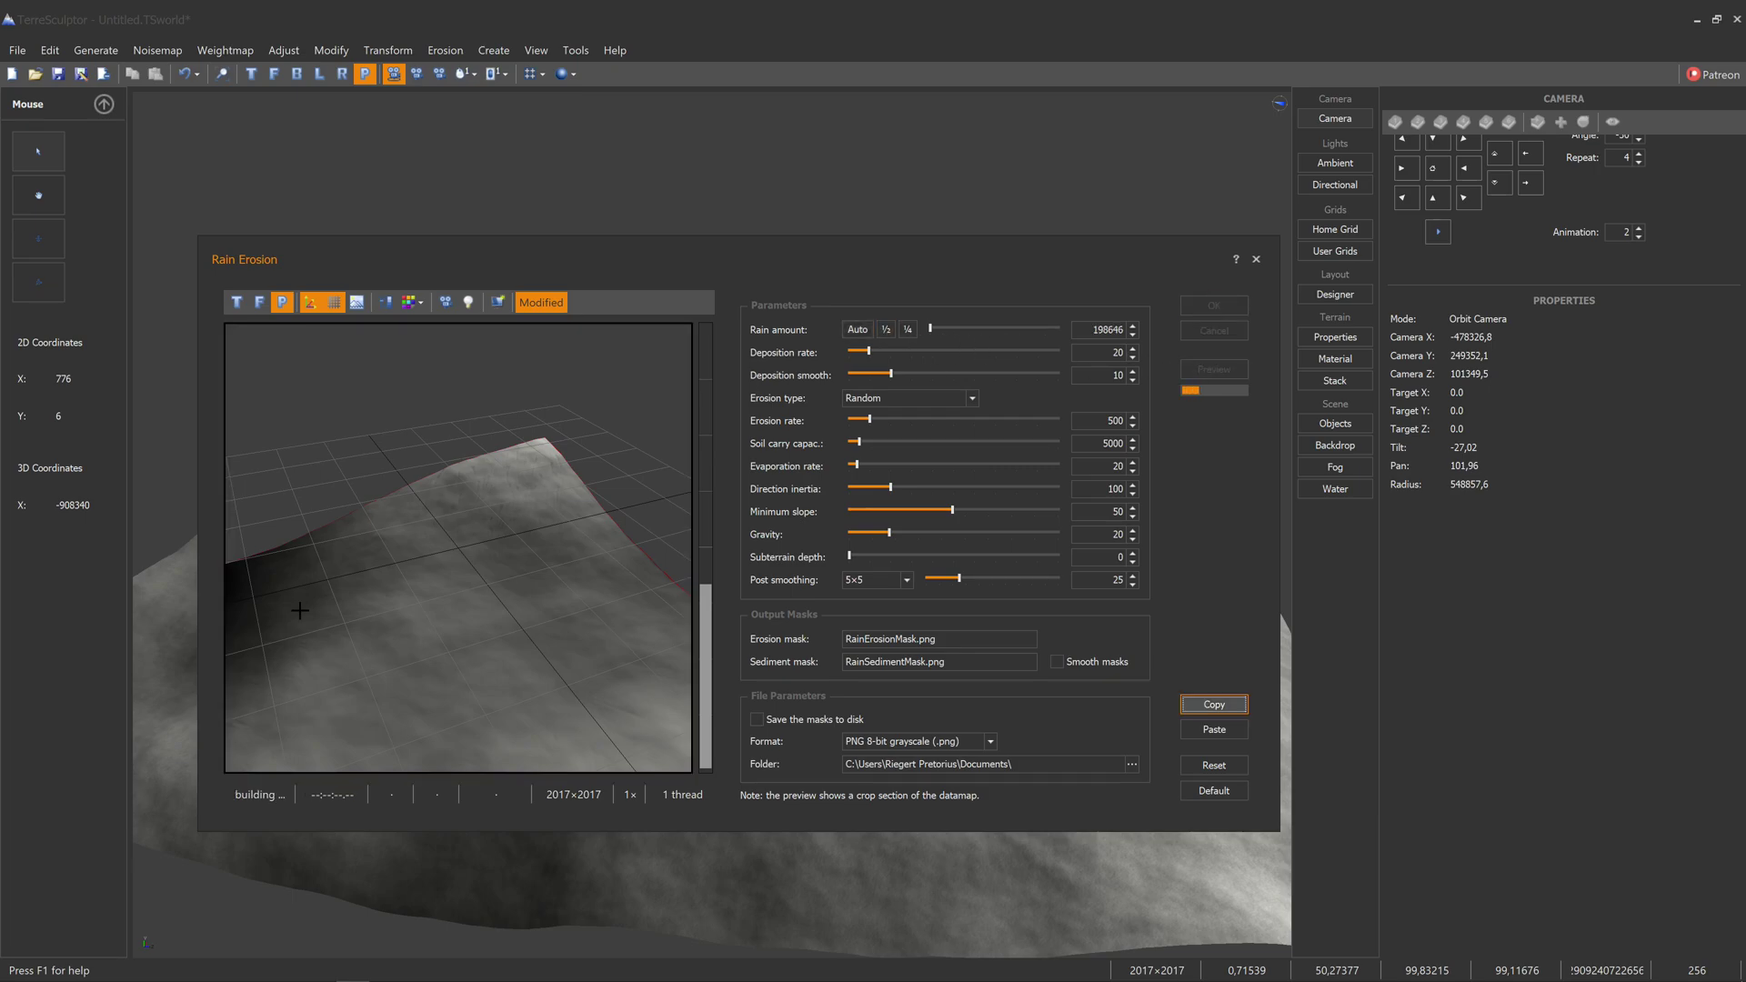
left_click_drag(511, 477, 464, 511)
scroll(463, 511, "down", 3)
scroll(463, 511, "up", 2)
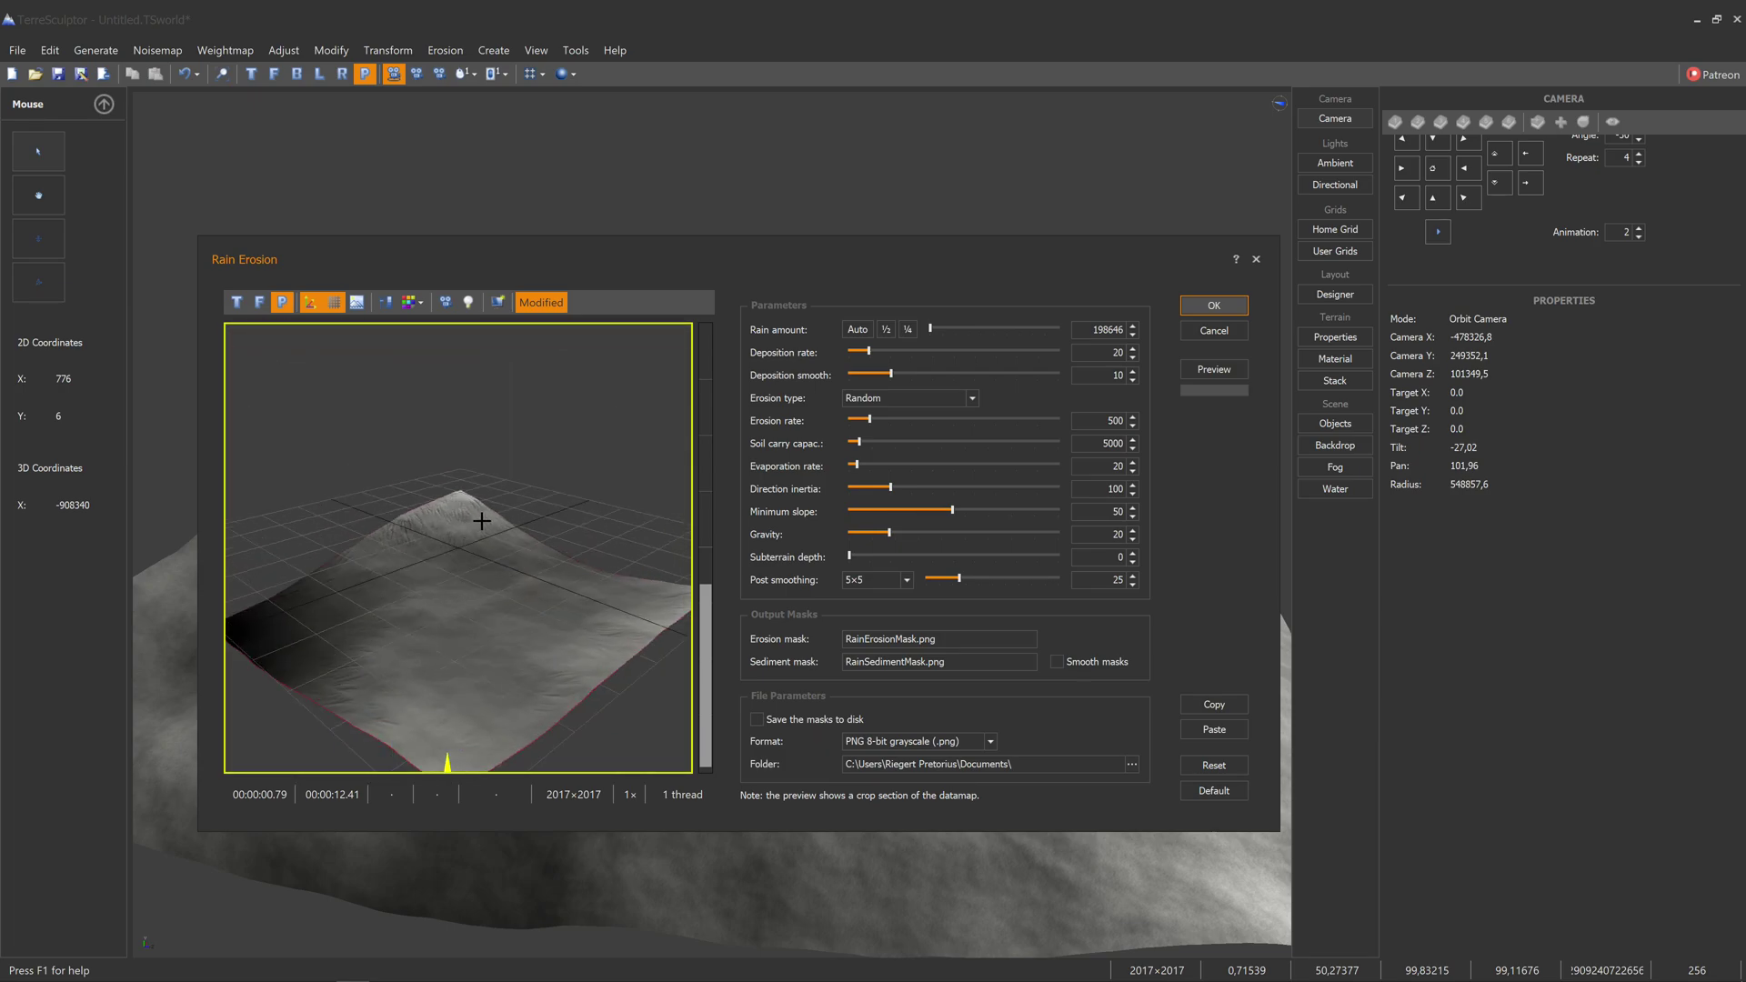
Try the full automatic Rain amount, 397293, and examine the eroded peak in the preview.
left_click(868, 330)
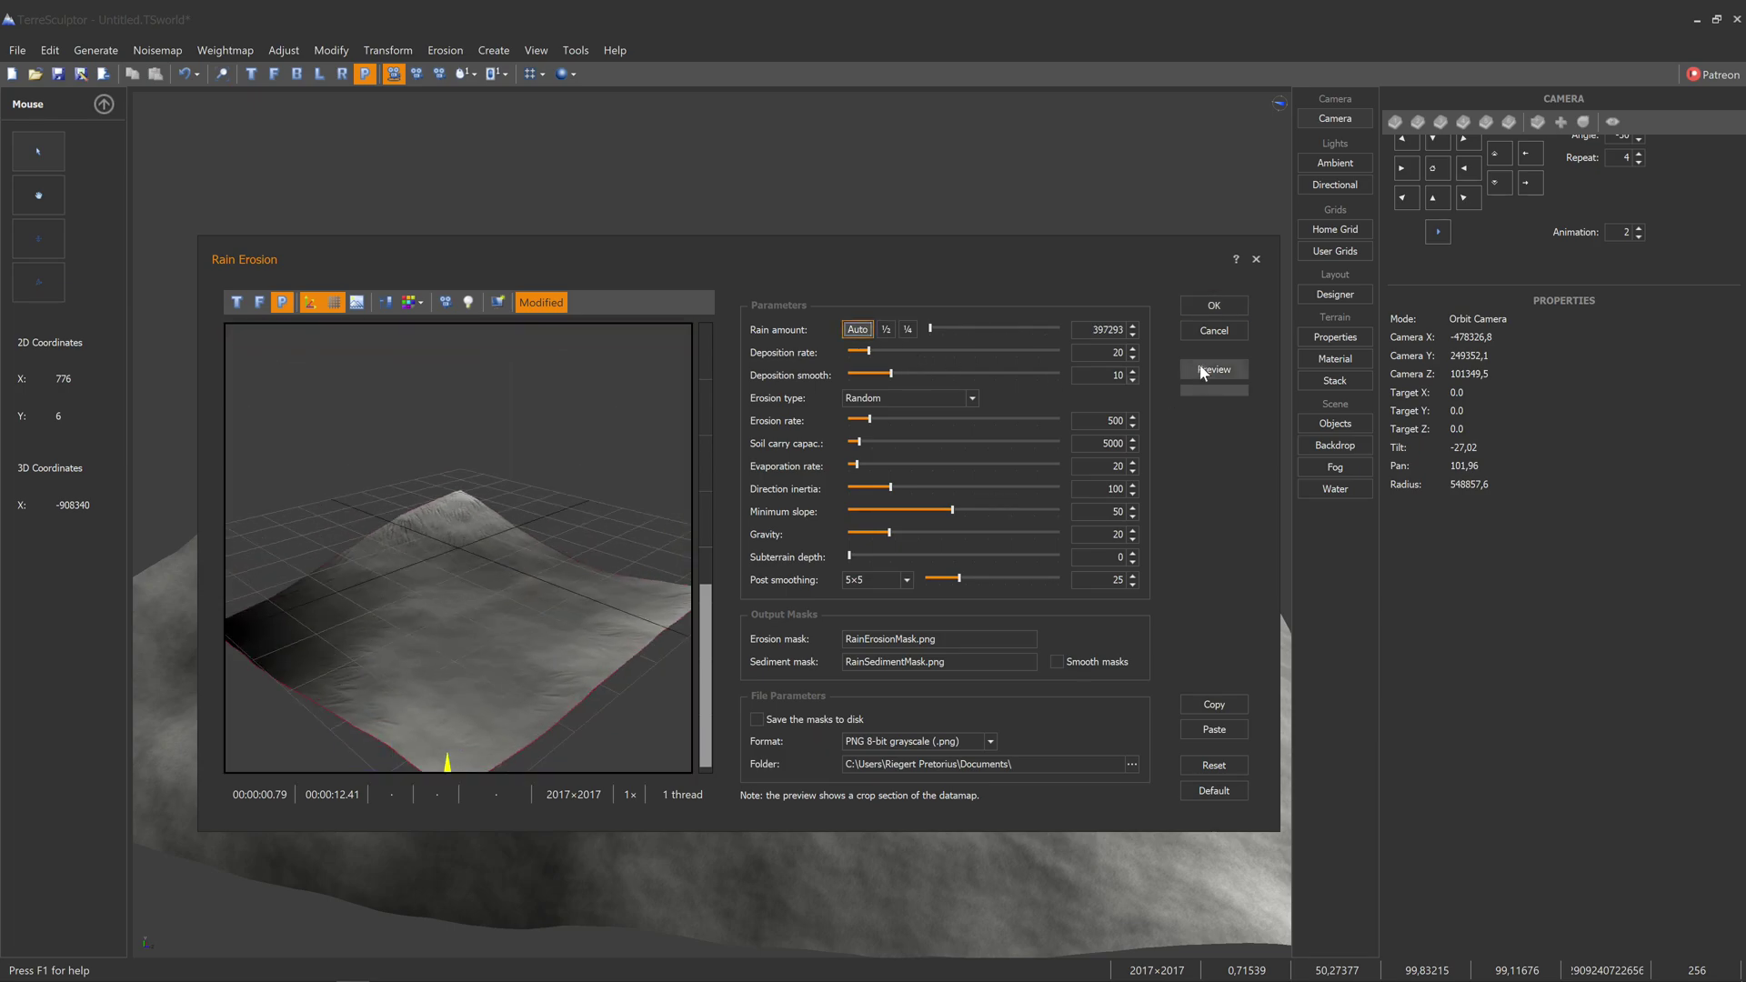
left_click(1209, 369)
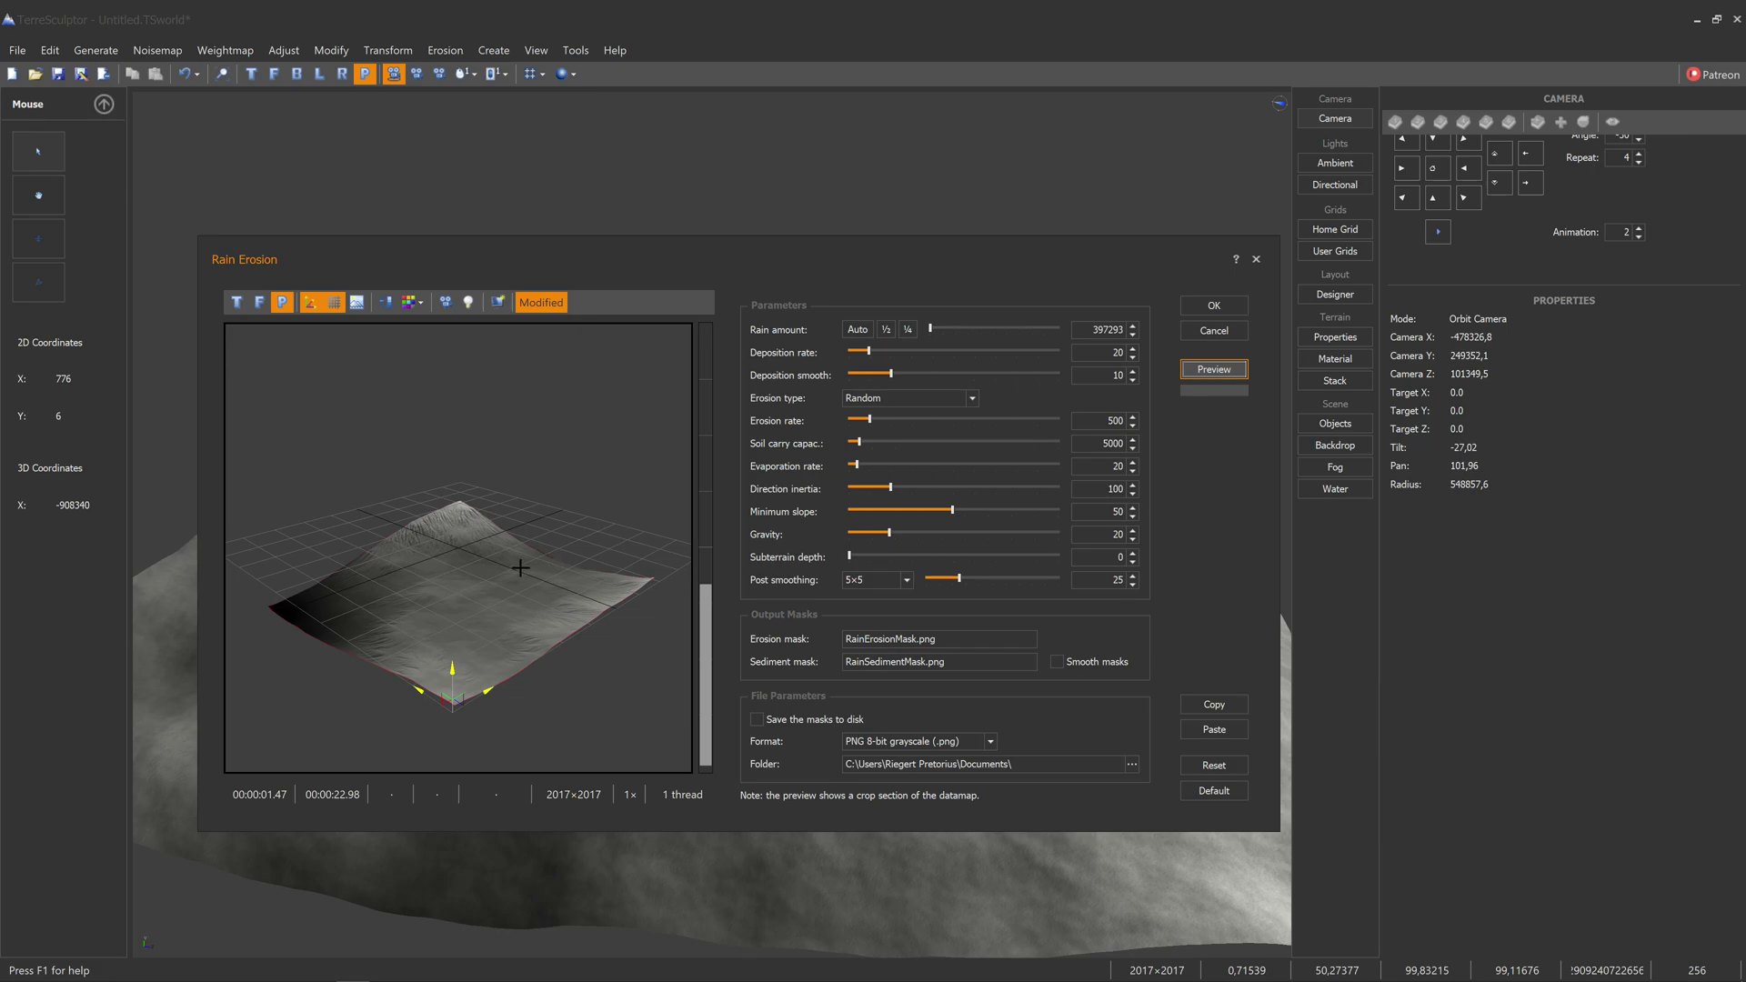
scroll(476, 558, "up", 3)
mouse_move(472, 543)
left_mouse_down()
mouse_move(495, 542)
mouse_move(479, 576)
mouse_move(462, 549)
mouse_move(475, 564)
left_mouse_up()
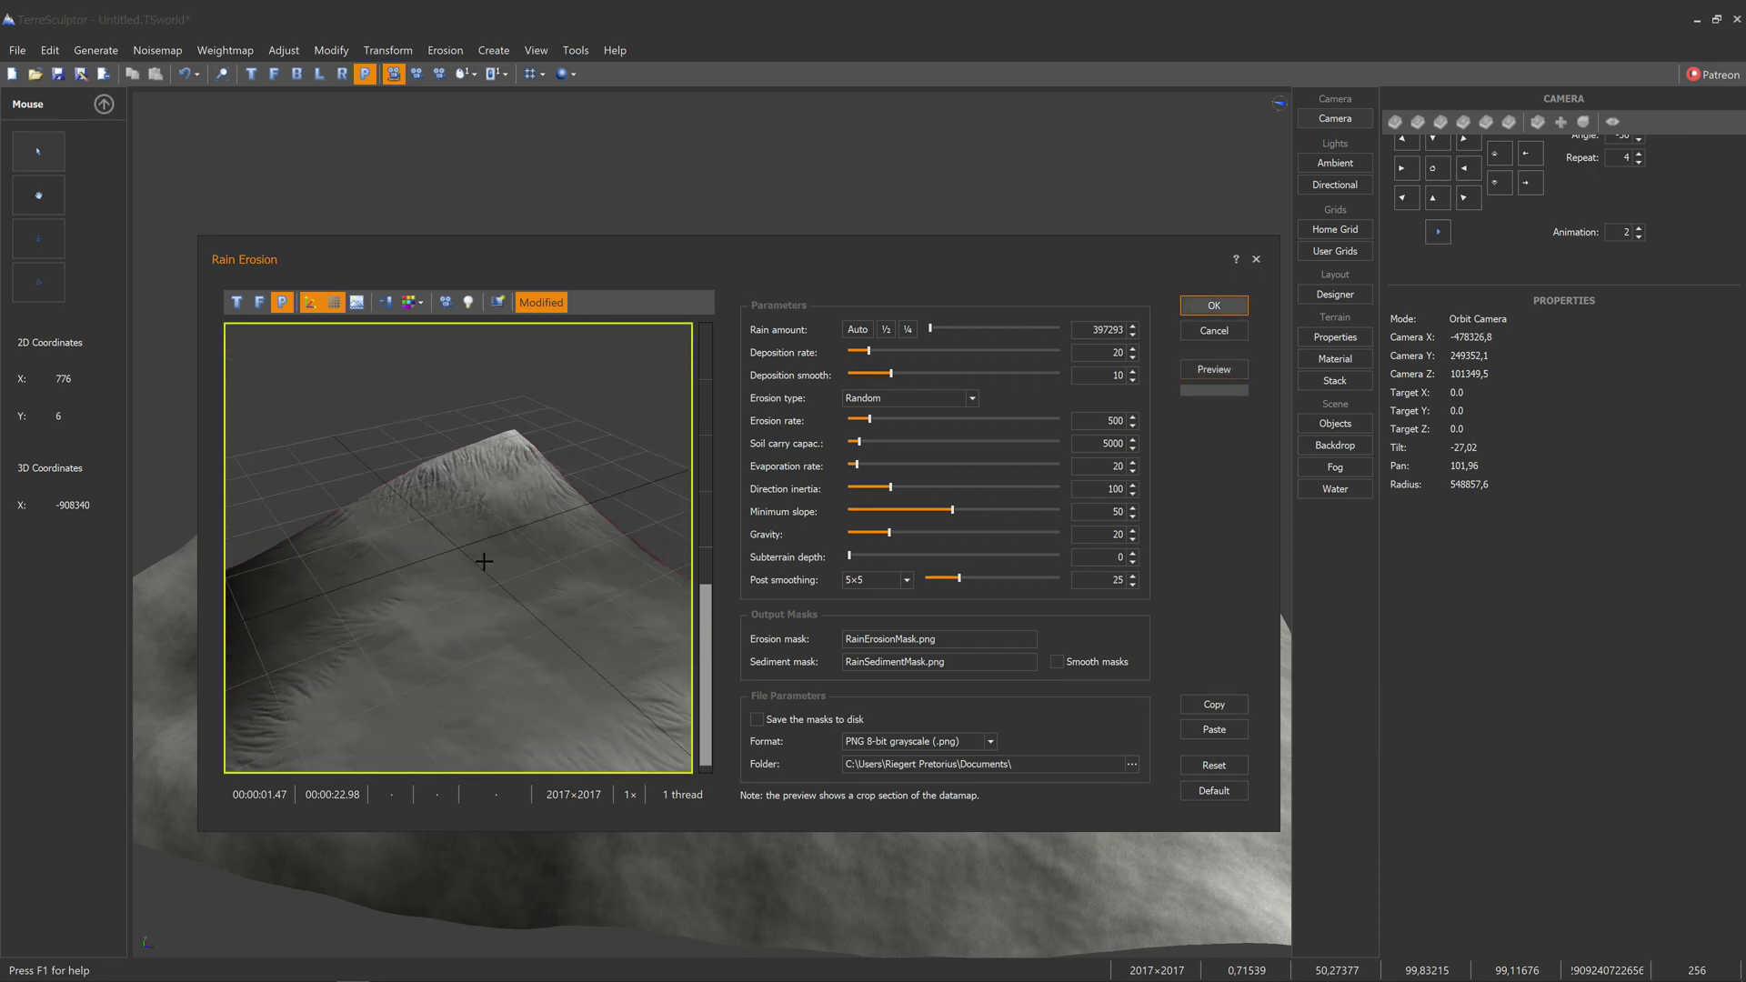
Compare erosion previews at half and a quarter of the automatic Rain amount, ending on half, 198646.
left_click(886, 329)
left_click(1209, 366)
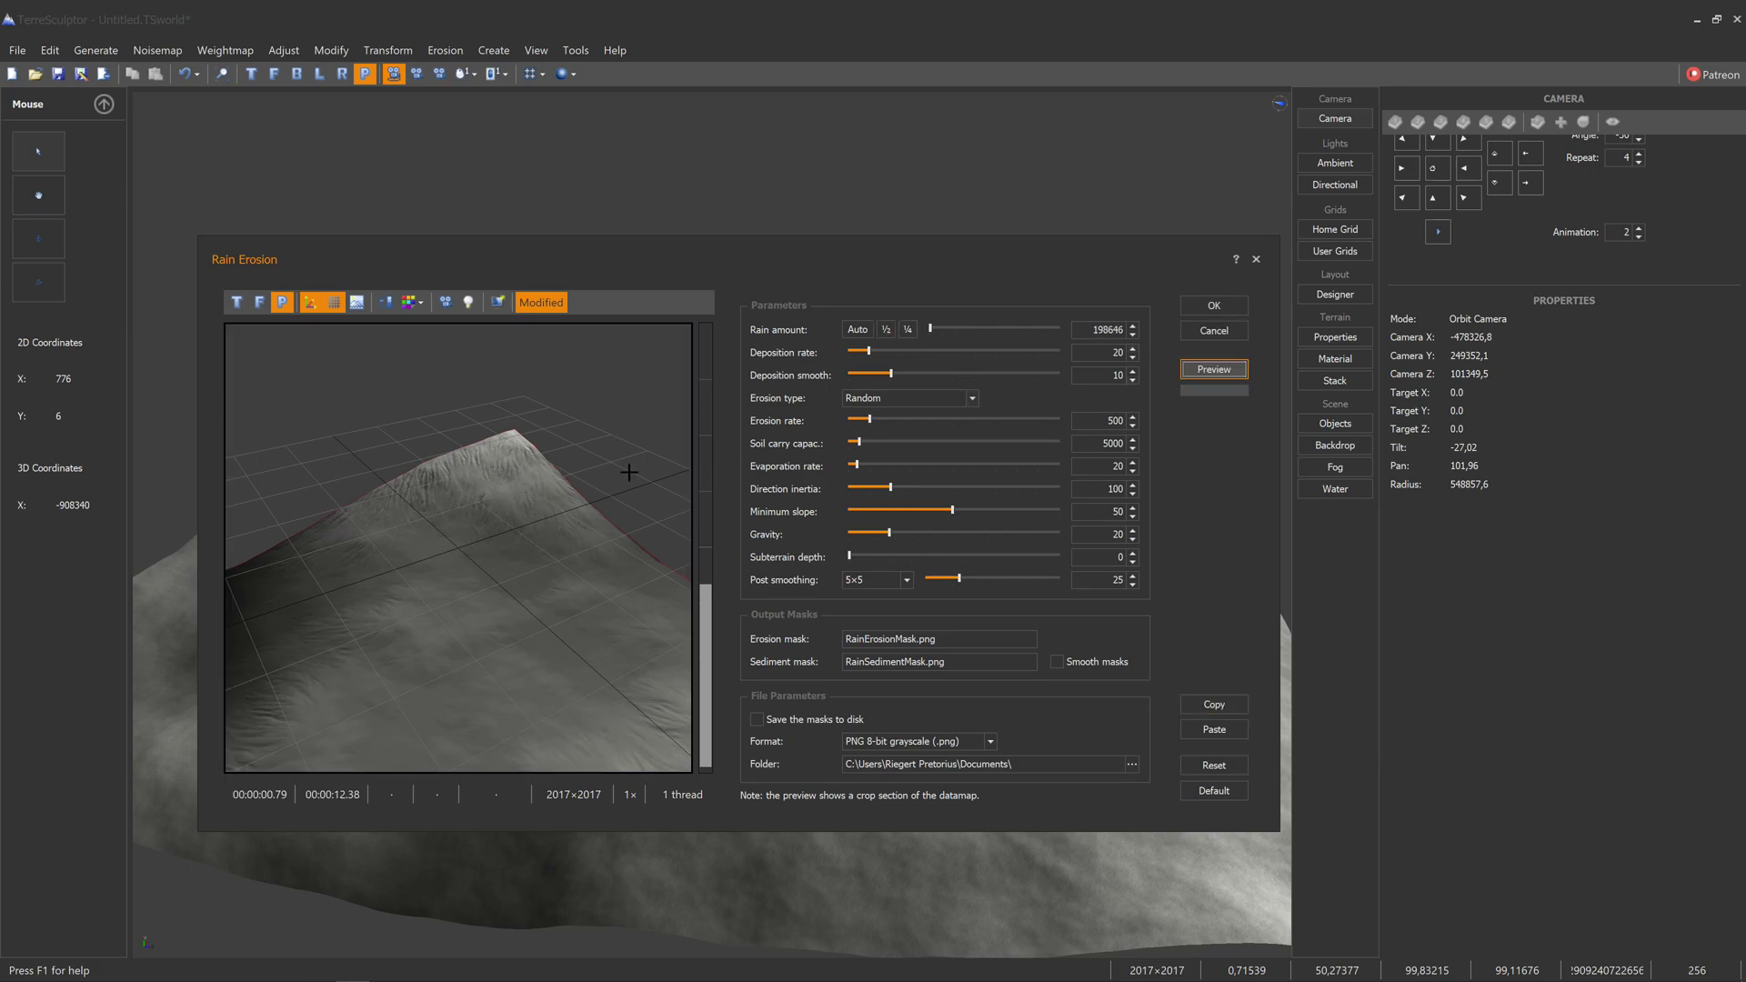
left_click(907, 329)
left_click(1209, 369)
left_click(887, 329)
left_click(1189, 367)
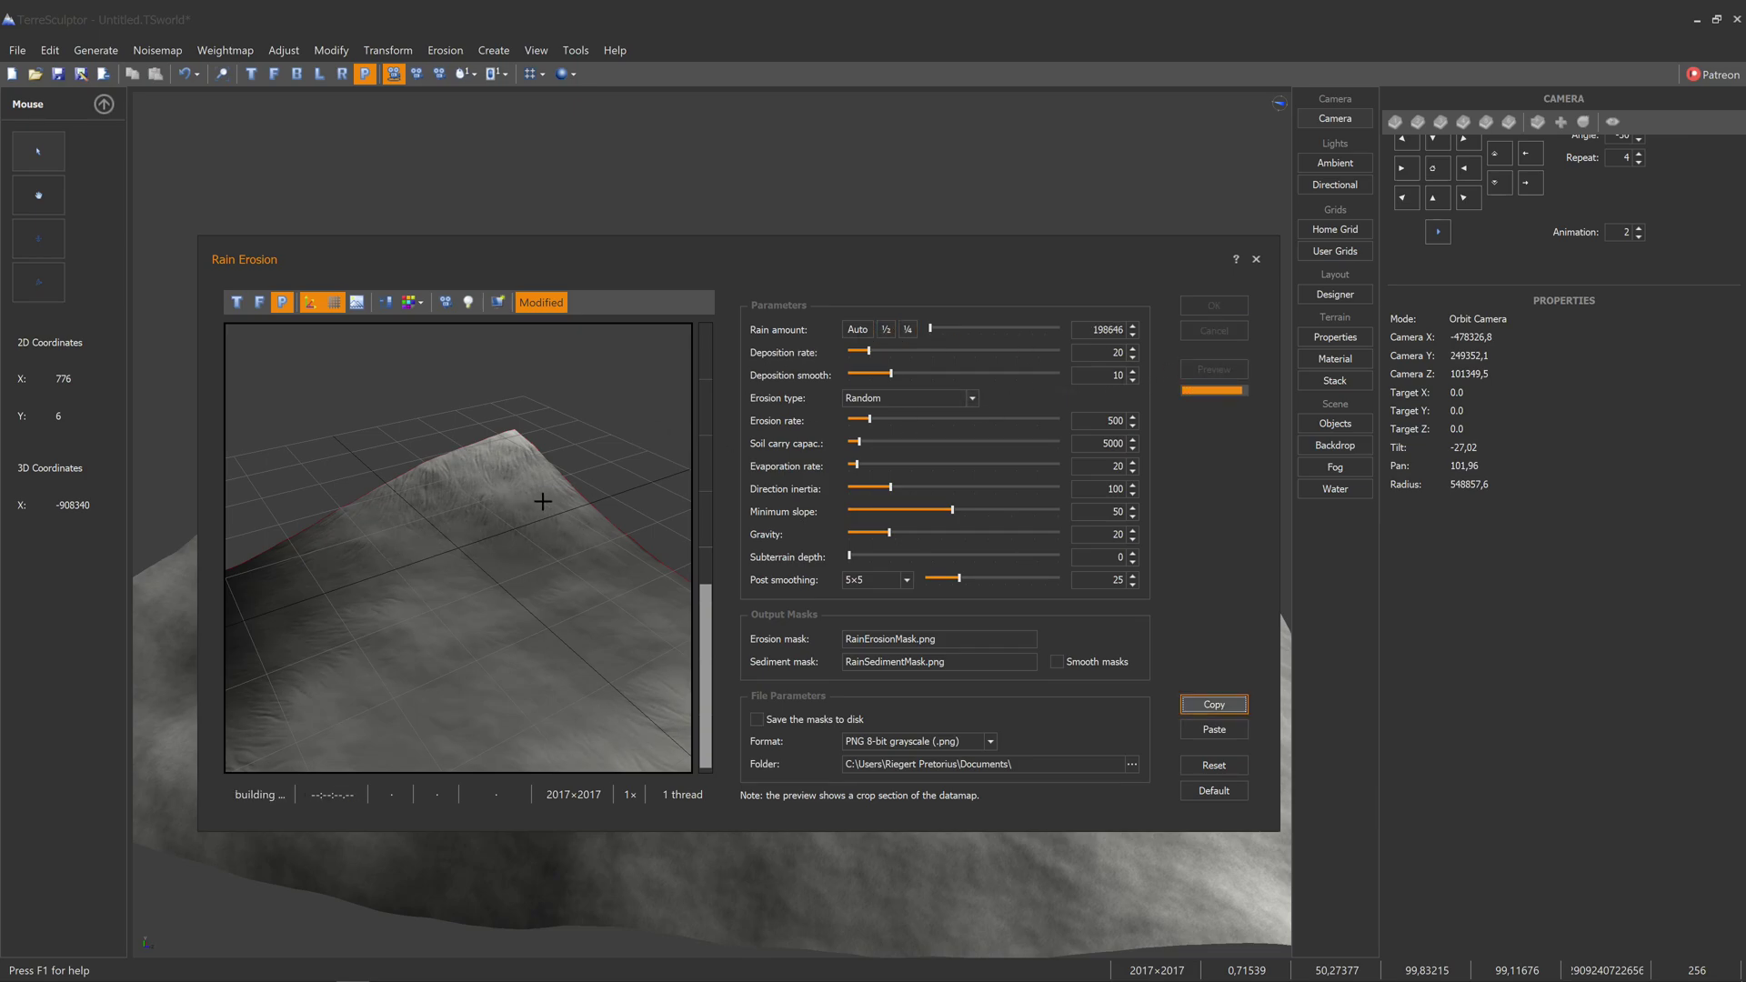
left_click_drag(448, 584, 544, 636)
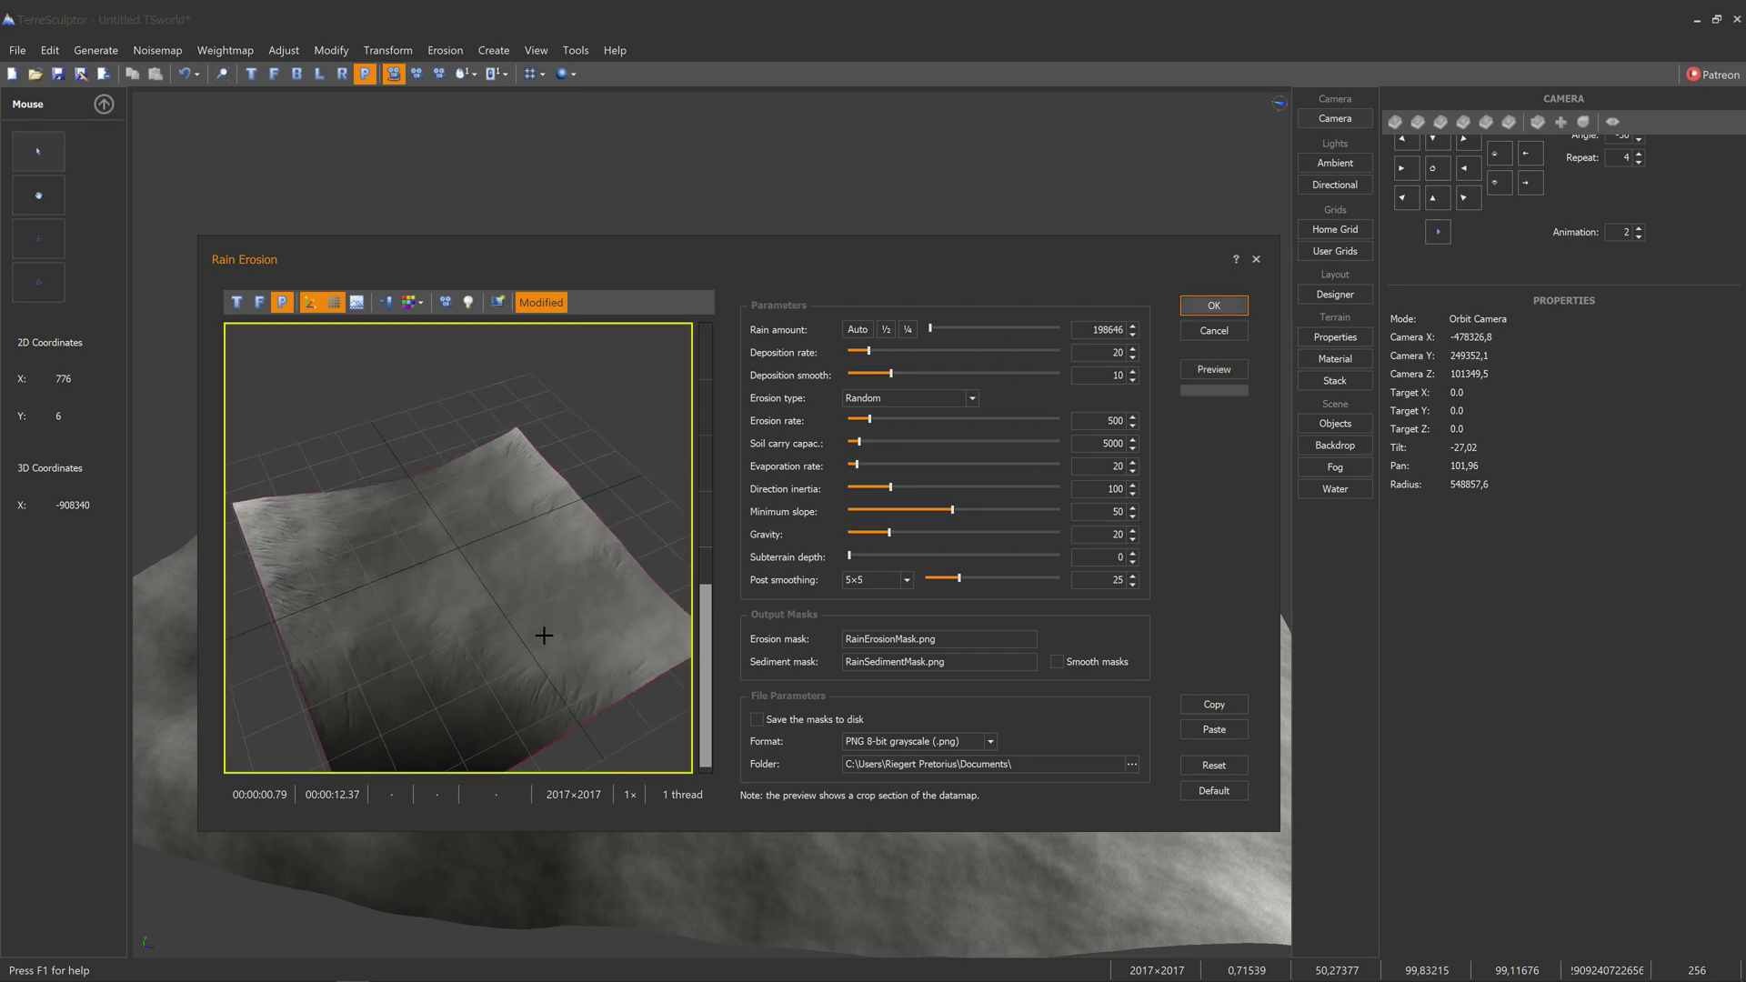
left_click_drag(437, 603, 469, 579)
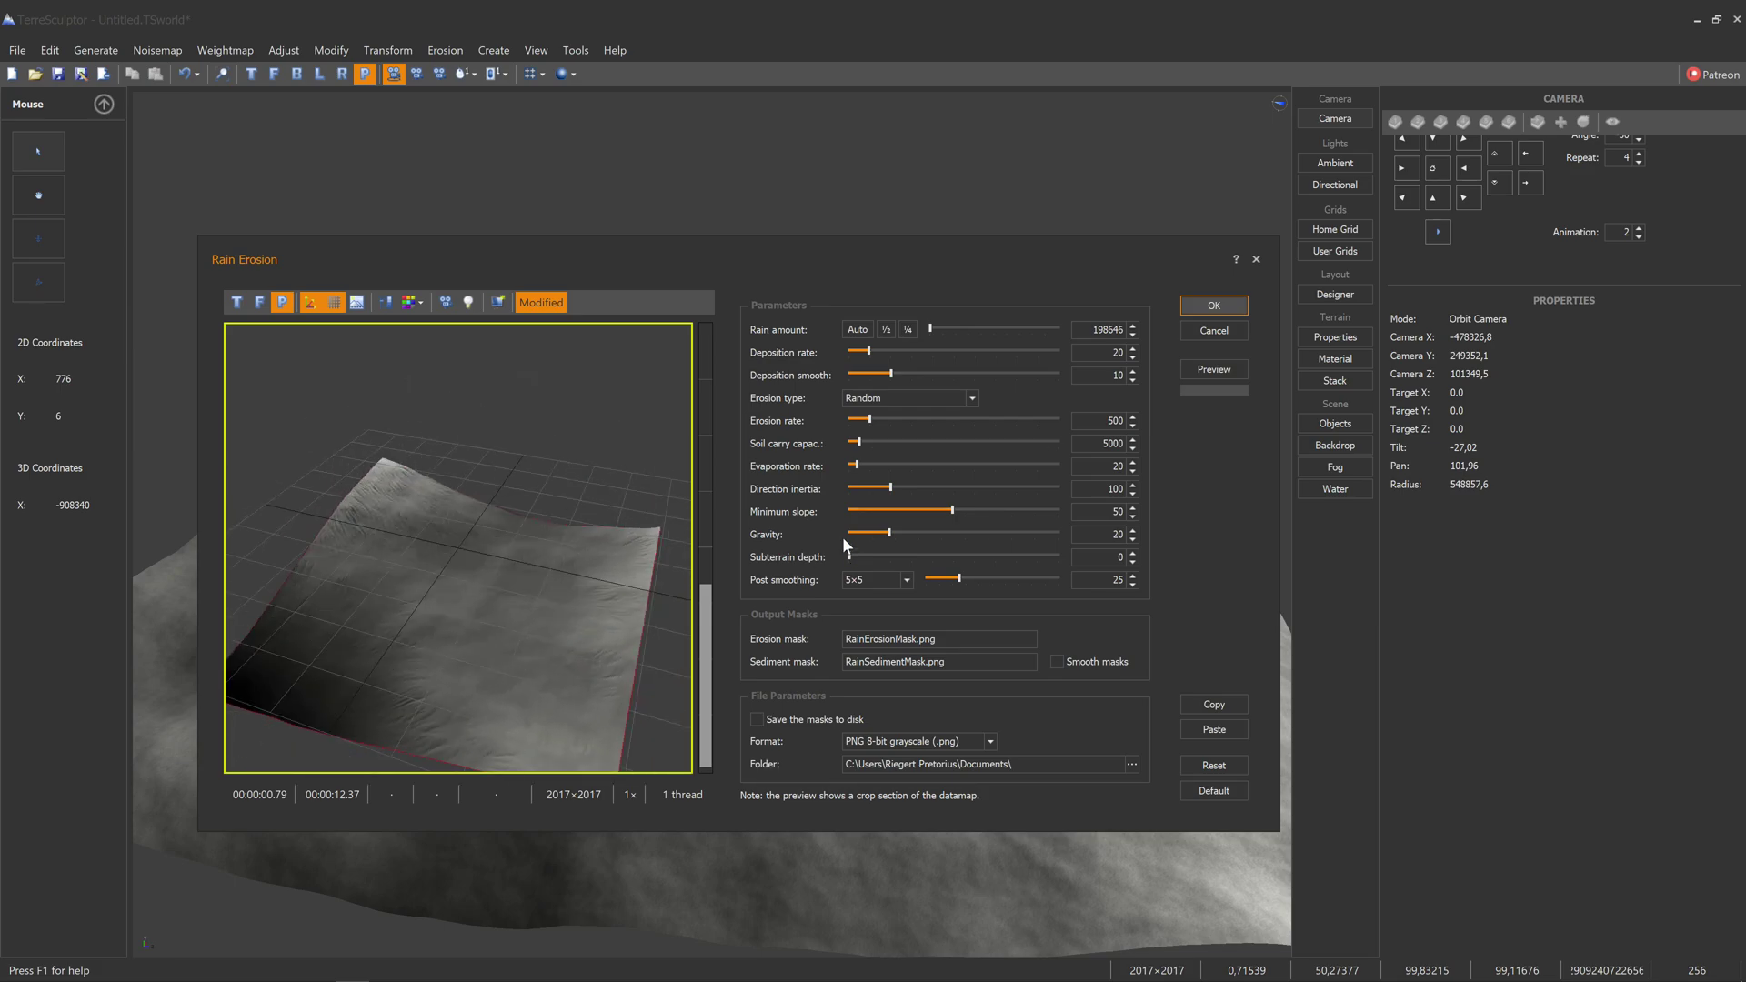
Try Deposition rates of 45 and 70, previewing each and examining the eroded slopes up close.
left_click_drag(868, 351, 872, 352)
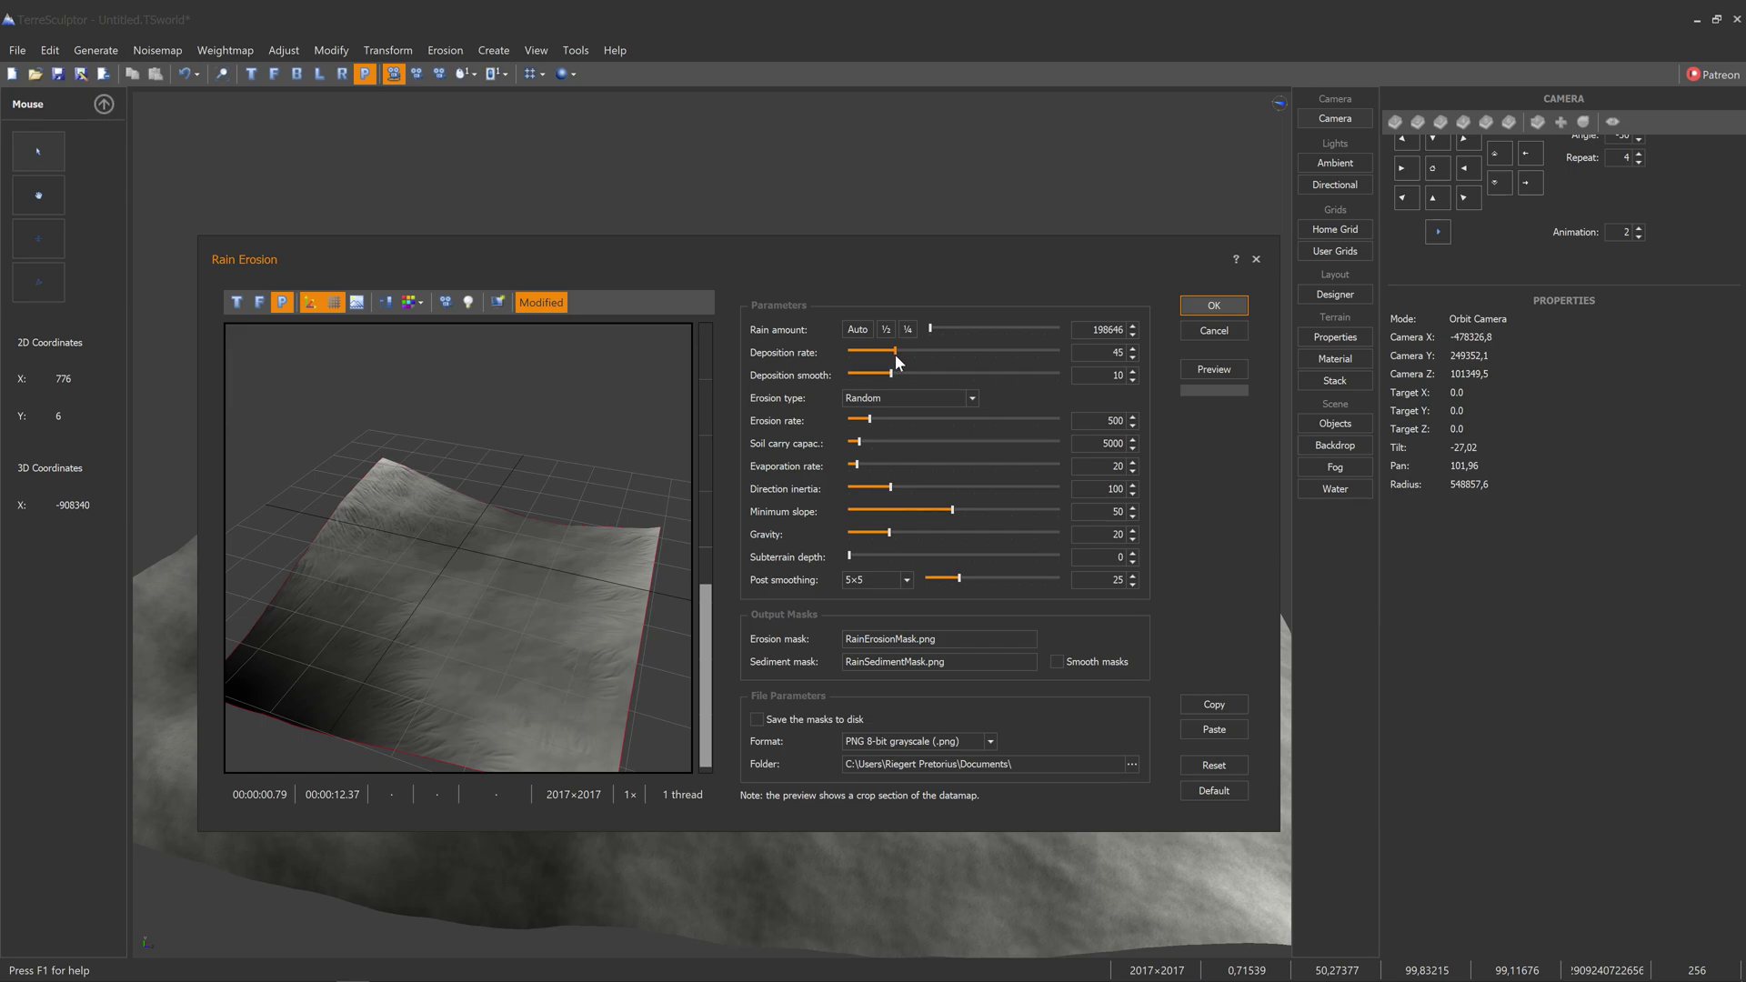
left_click(1218, 372)
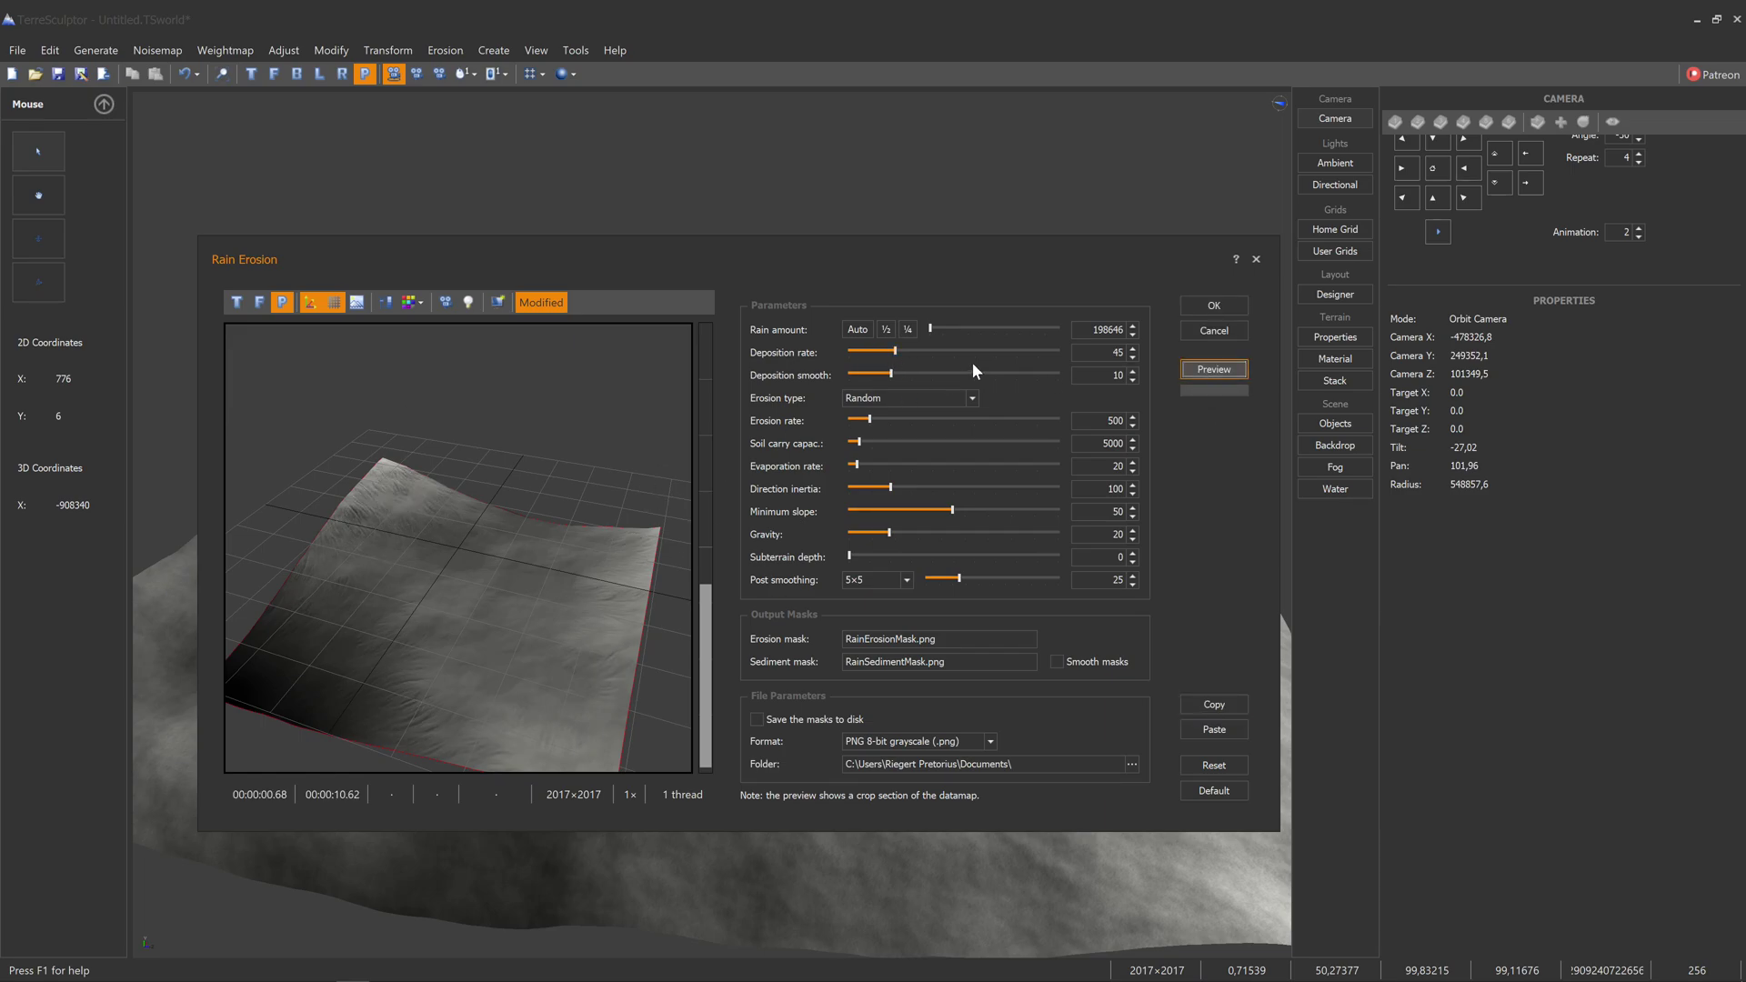
left_click_drag(891, 353, 921, 352)
left_click(1193, 371)
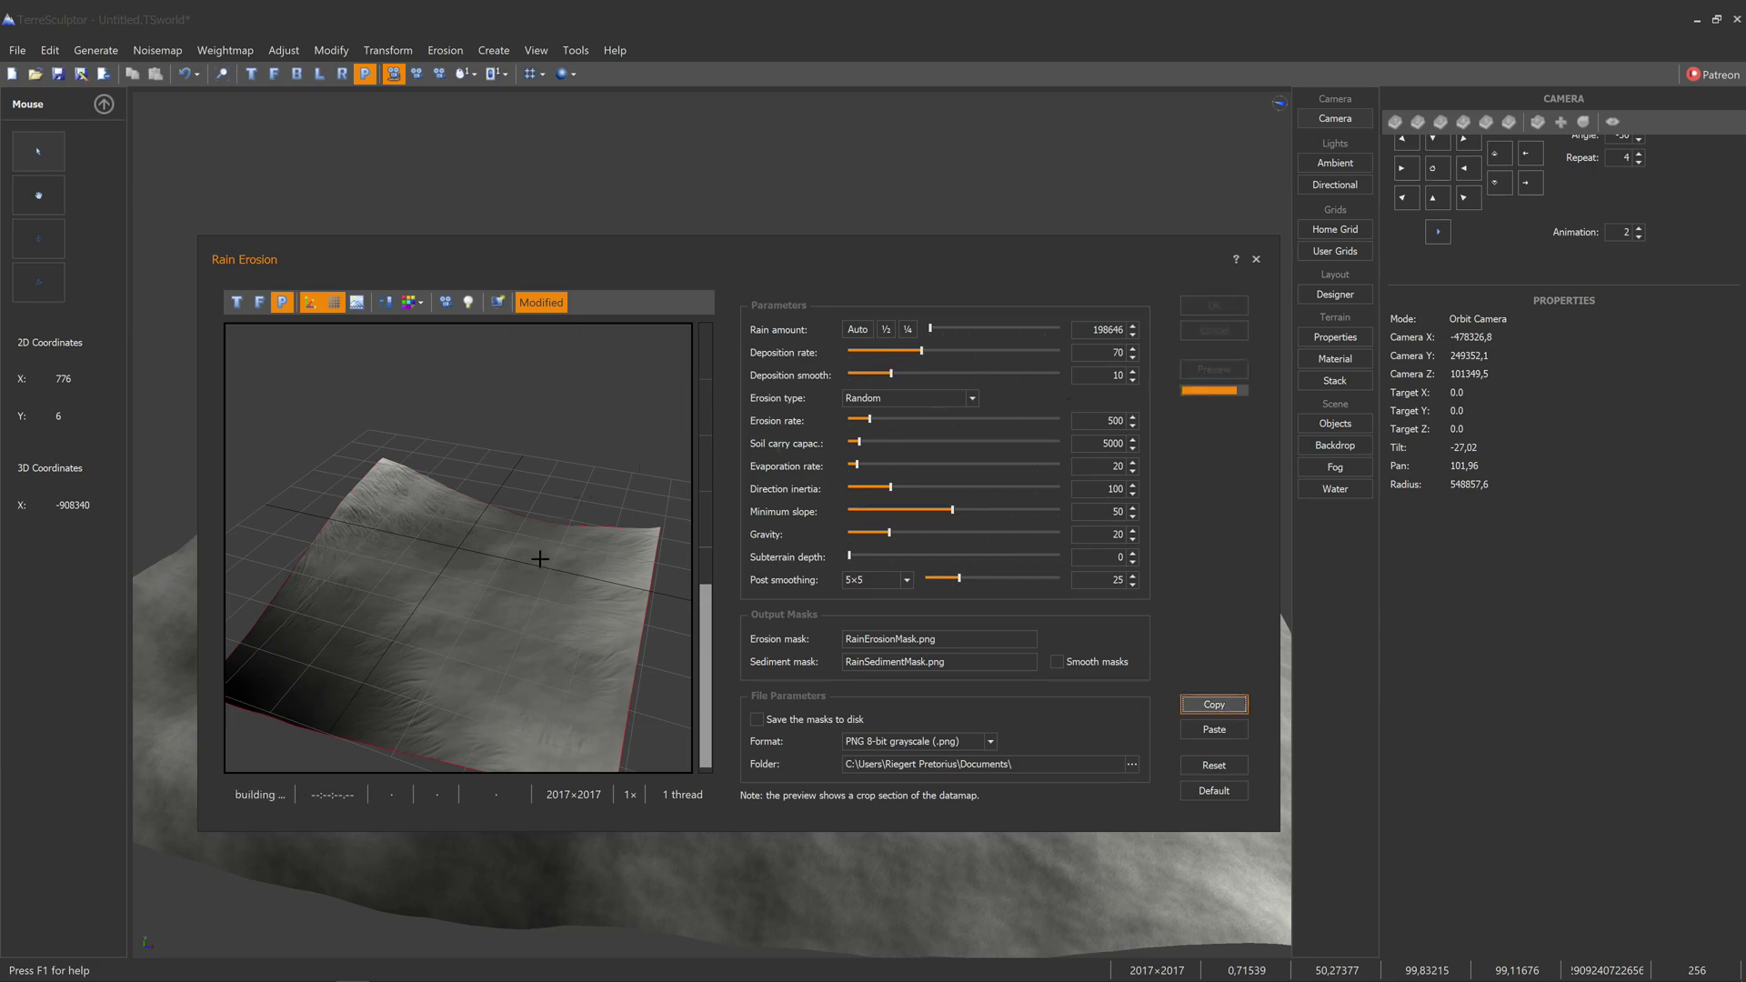
left_click_drag(540, 558, 554, 558)
scroll(566, 587, "up", 5)
left_click_drag(522, 631, 502, 584)
scroll(502, 584, "down", 5)
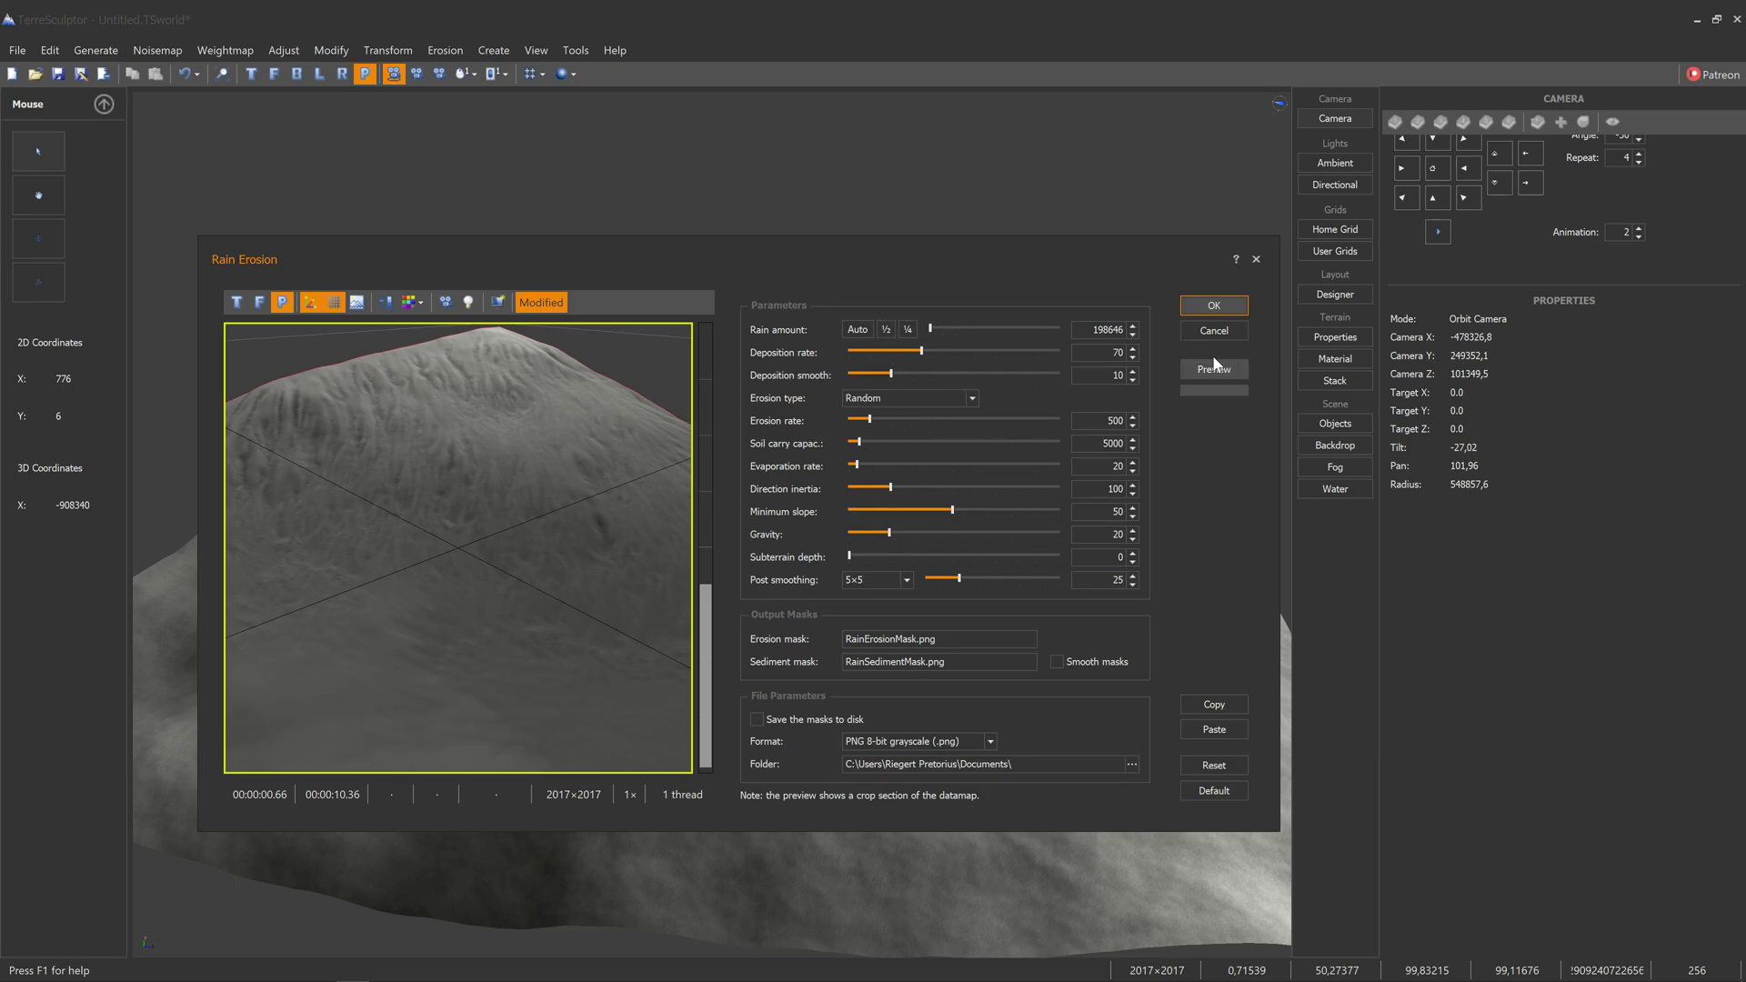
Reset the erosion parameters, set Rain amount to half the automatic value, 198646, preview it and apply the rain erosion.
left_click(1218, 764)
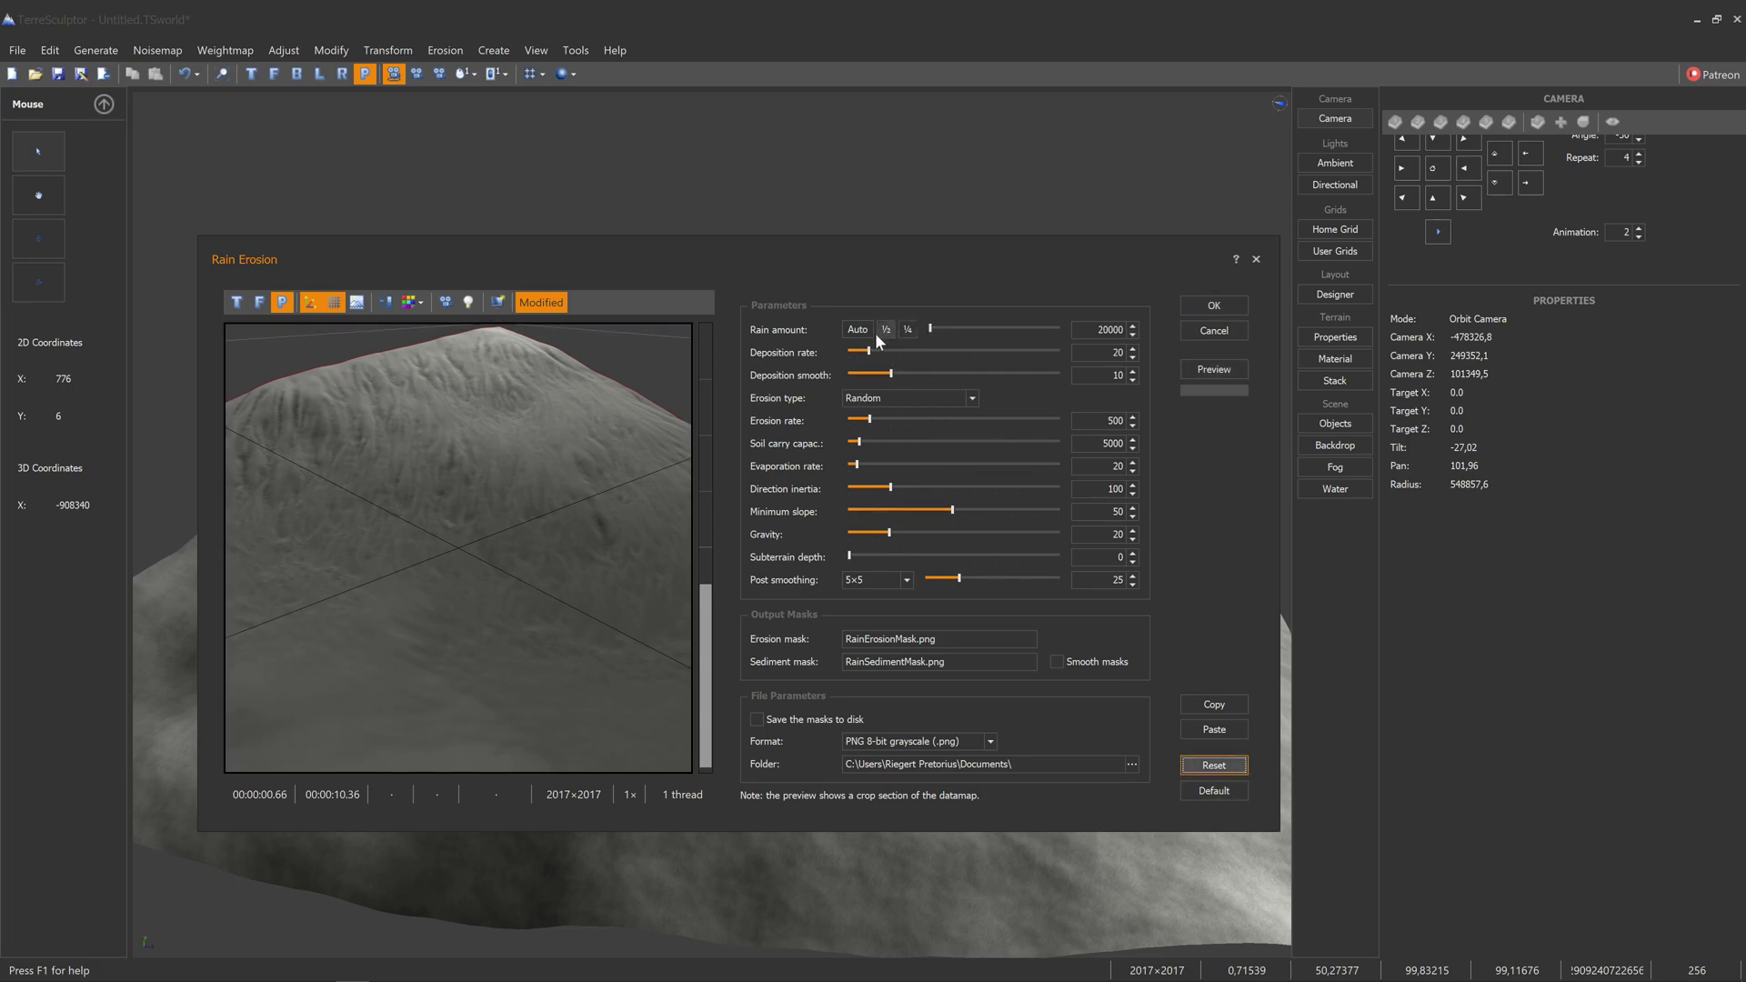
left_click(883, 330)
left_click(1216, 373)
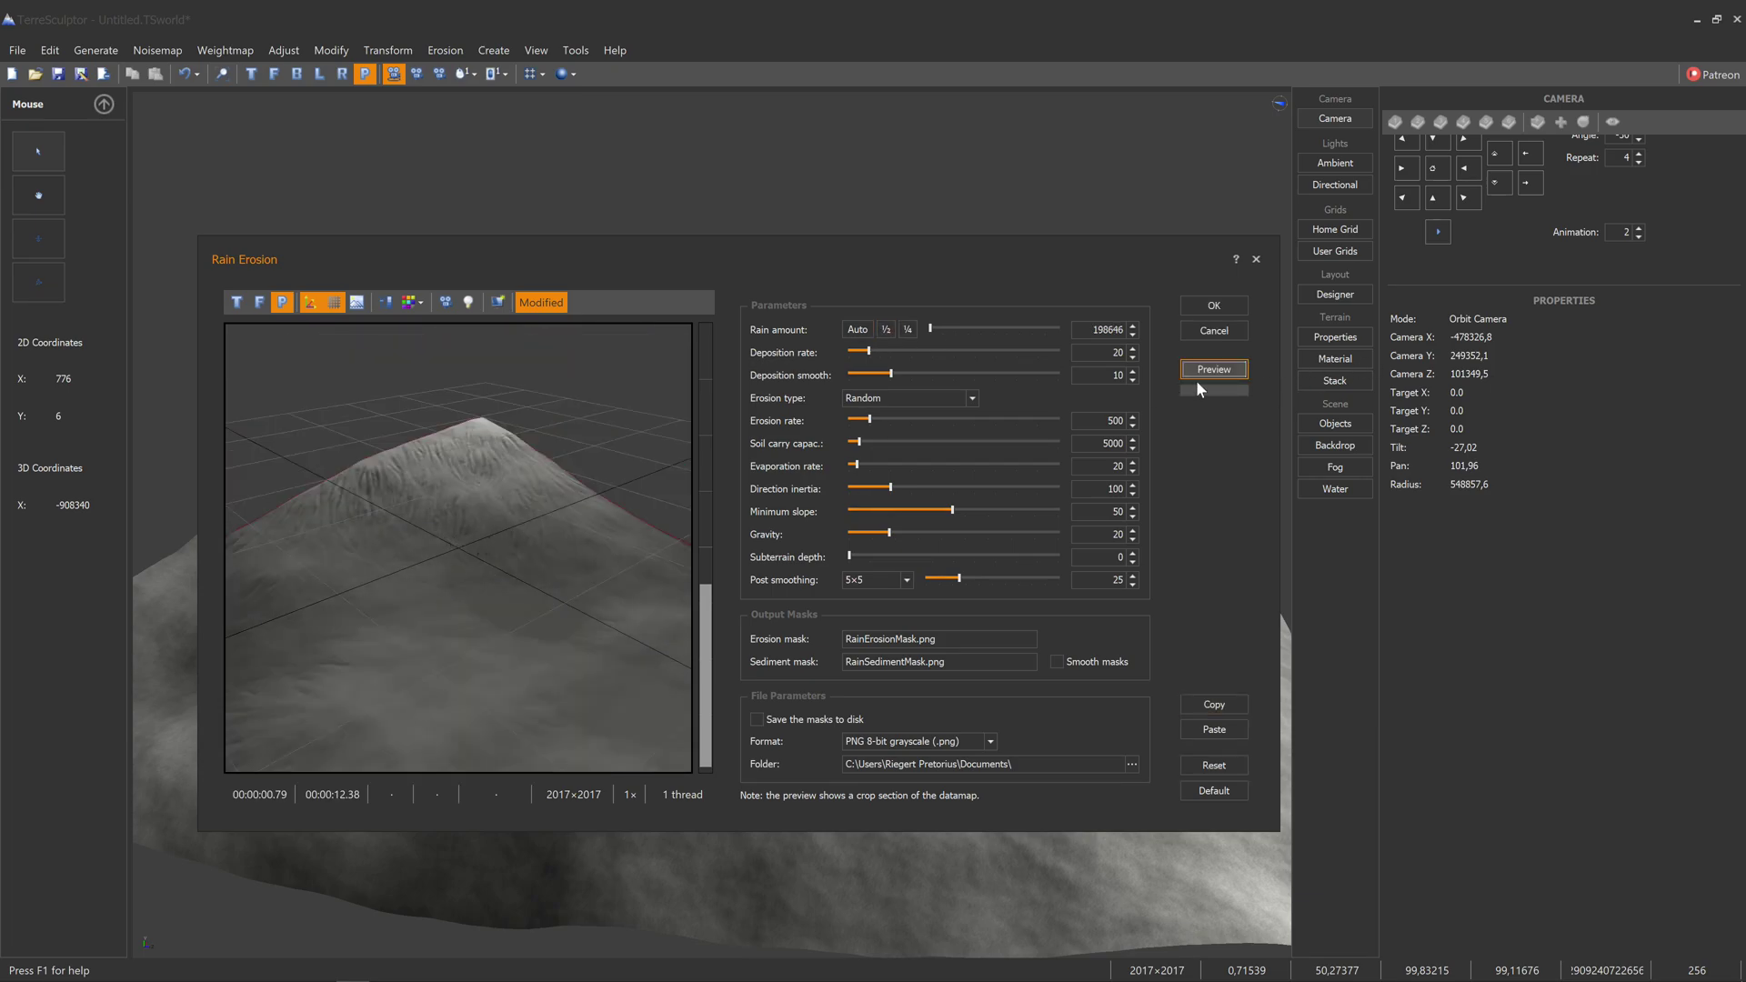
left_click(1230, 307)
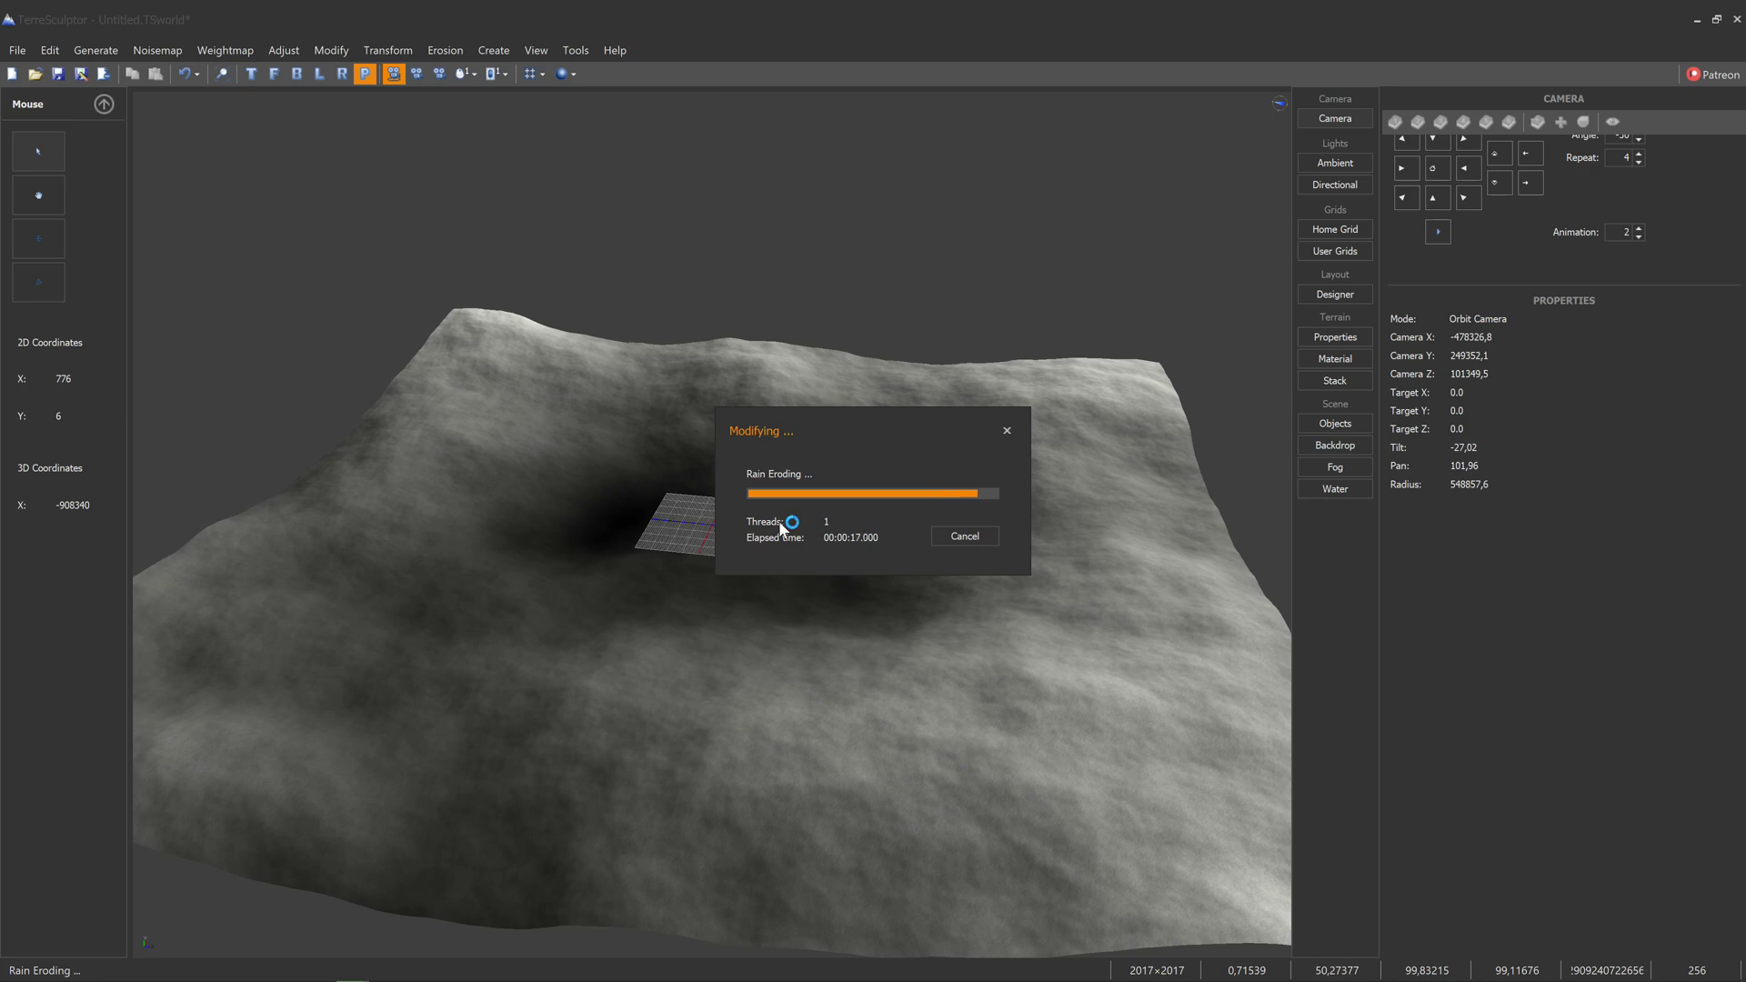
Start exporting the terrain as a PNG image named T_Terrain in the UE terrain export folder on the desktop.
left_click_drag(561, 604, 814, 454)
scroll(864, 546, "down", 3)
scroll(712, 525, "down", 9)
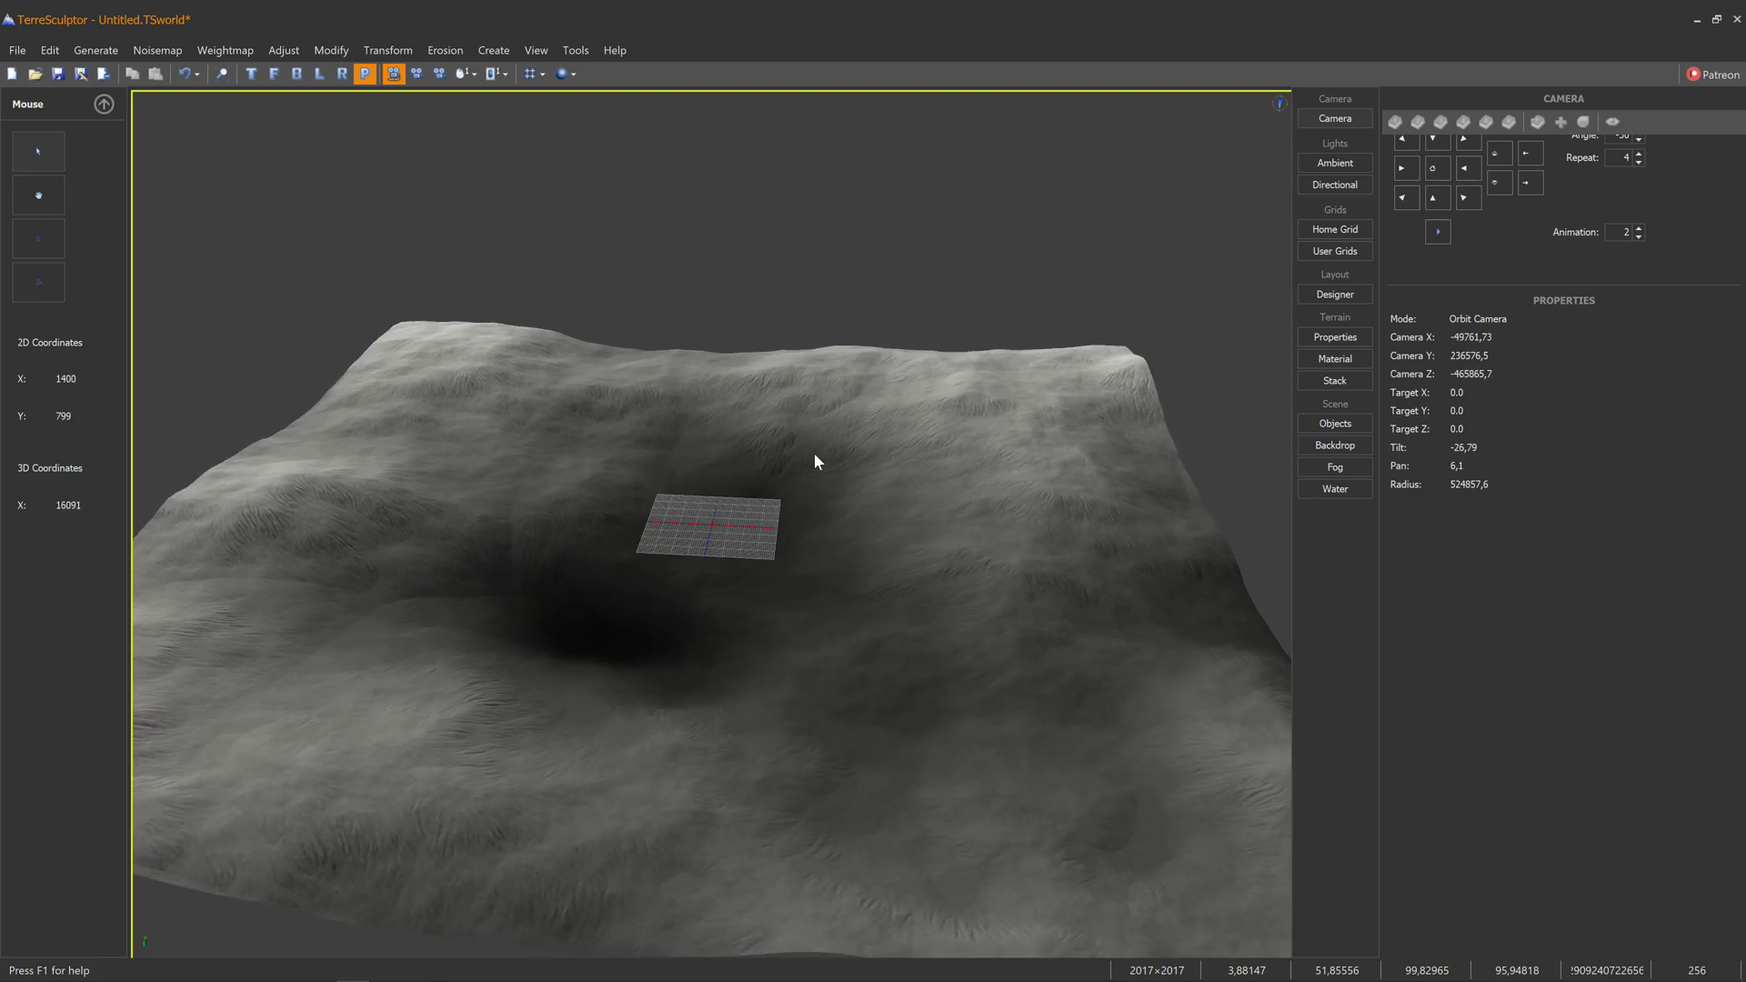
left_click(22, 53)
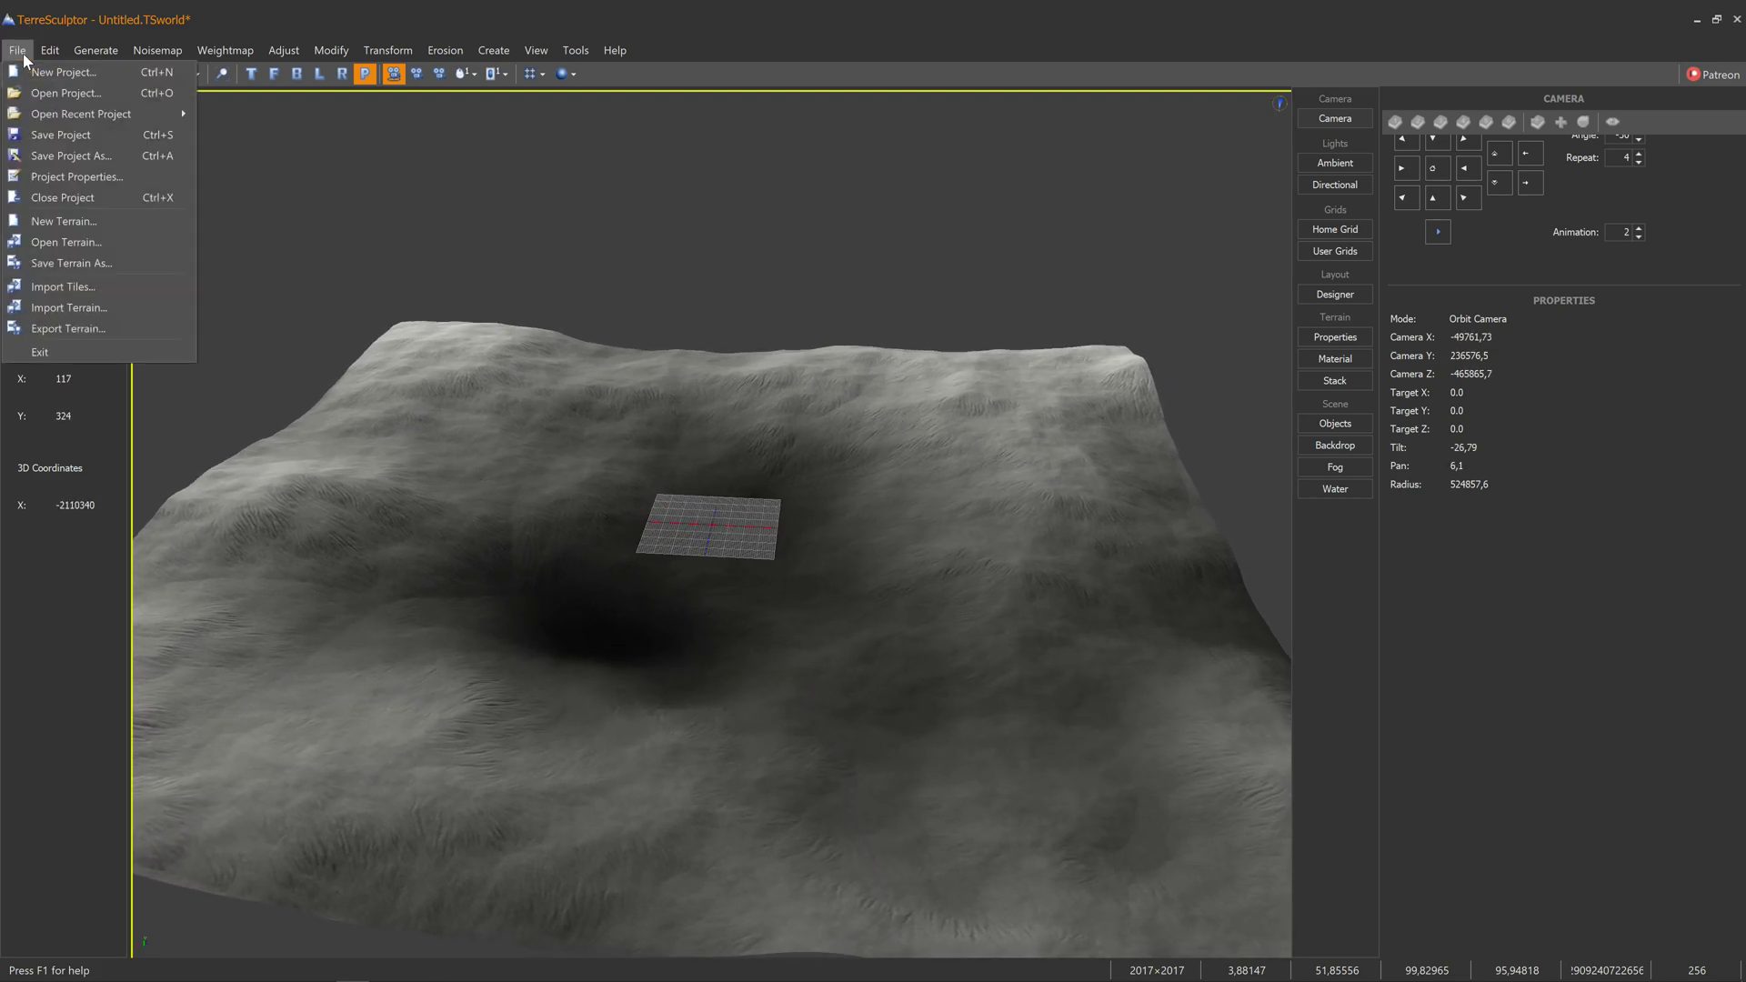
left_click(86, 330)
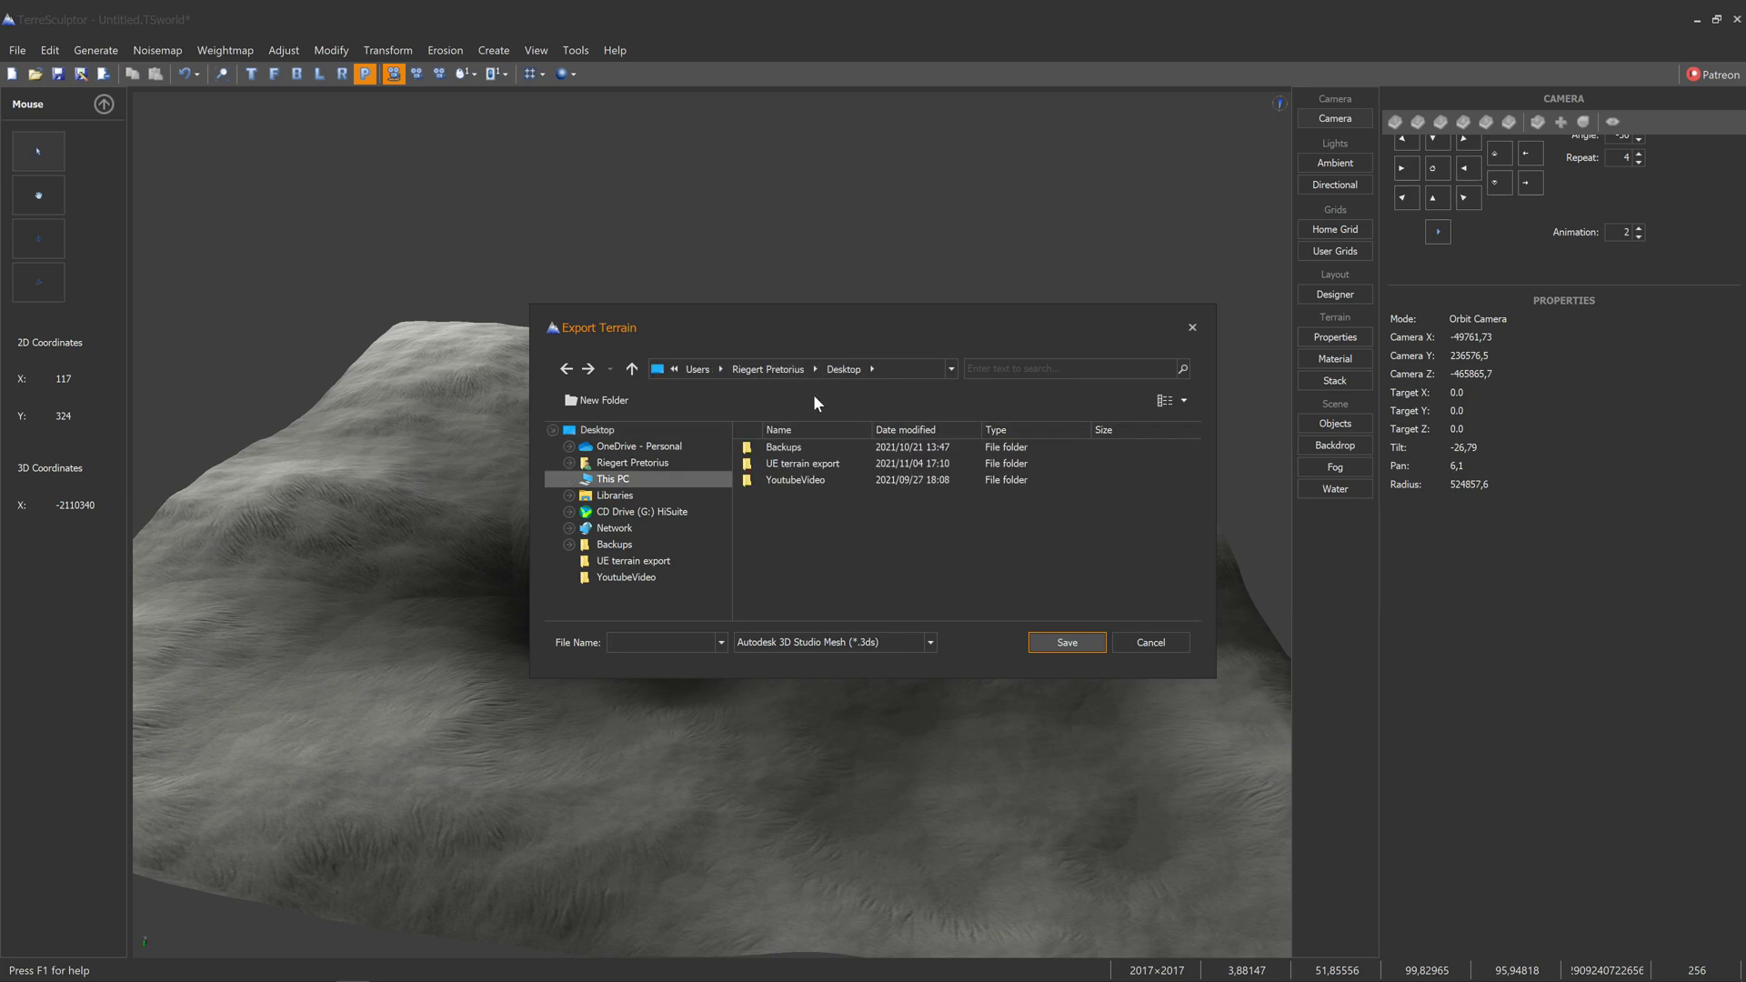
double_click(787, 465)
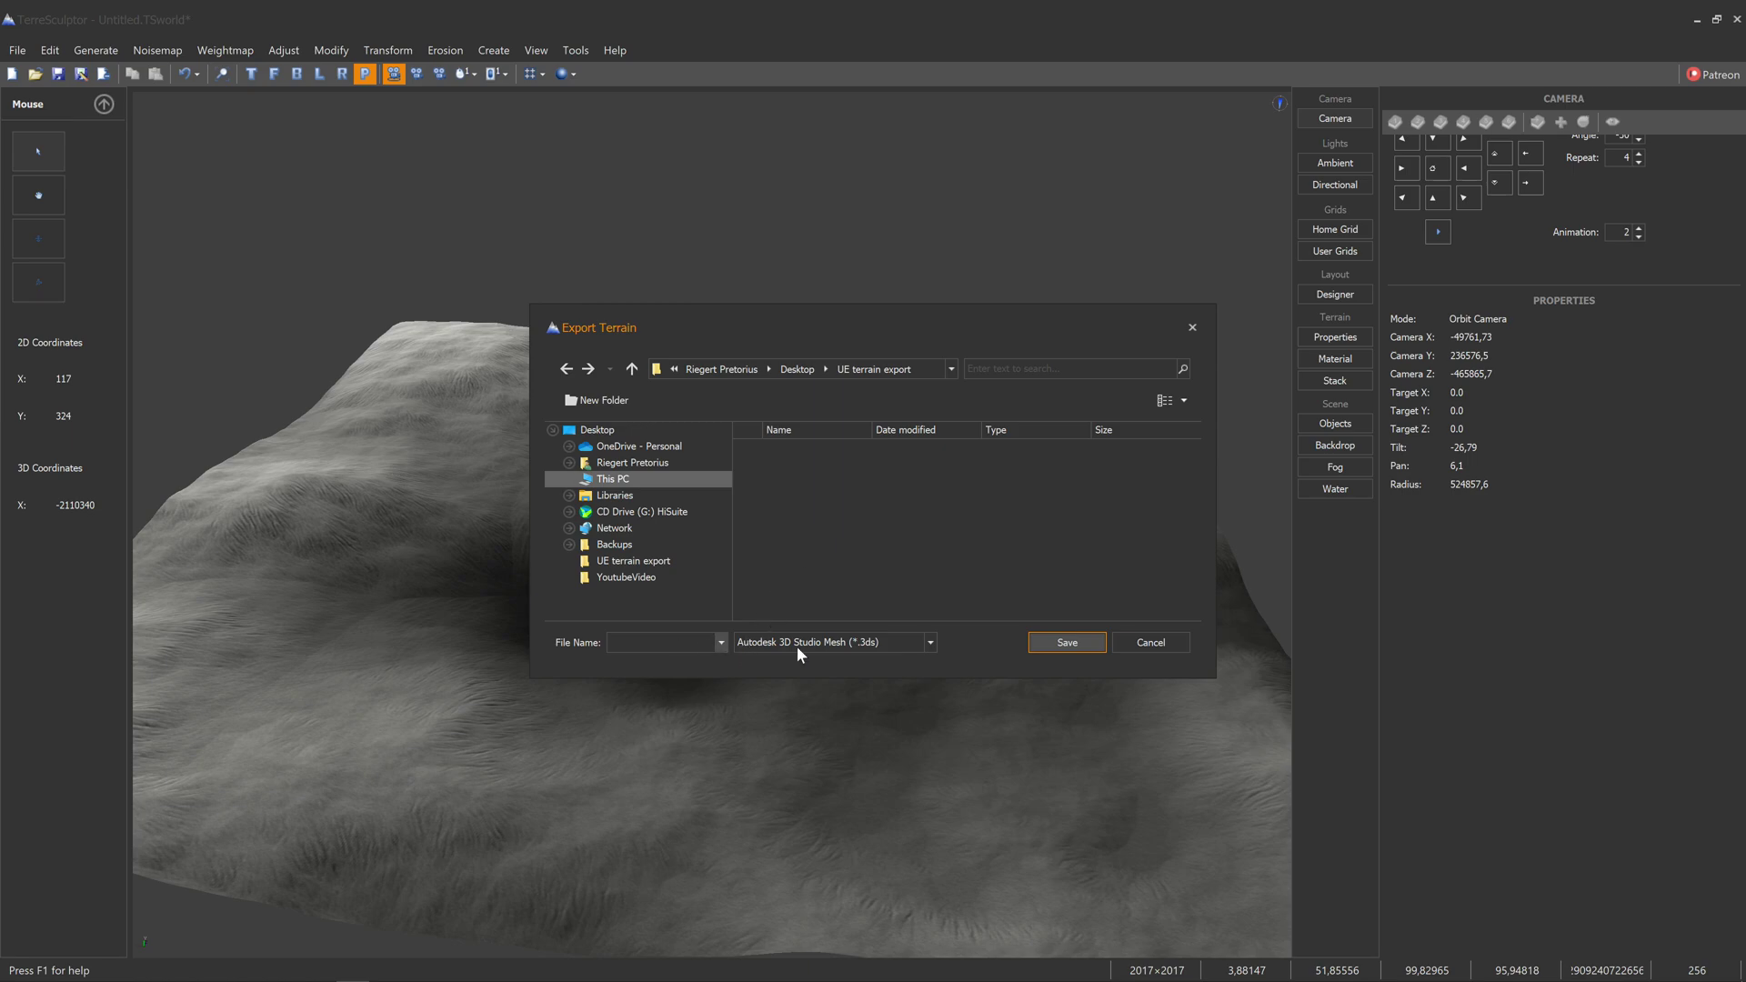
left_click(924, 640)
scroll(774, 678, "down", 8)
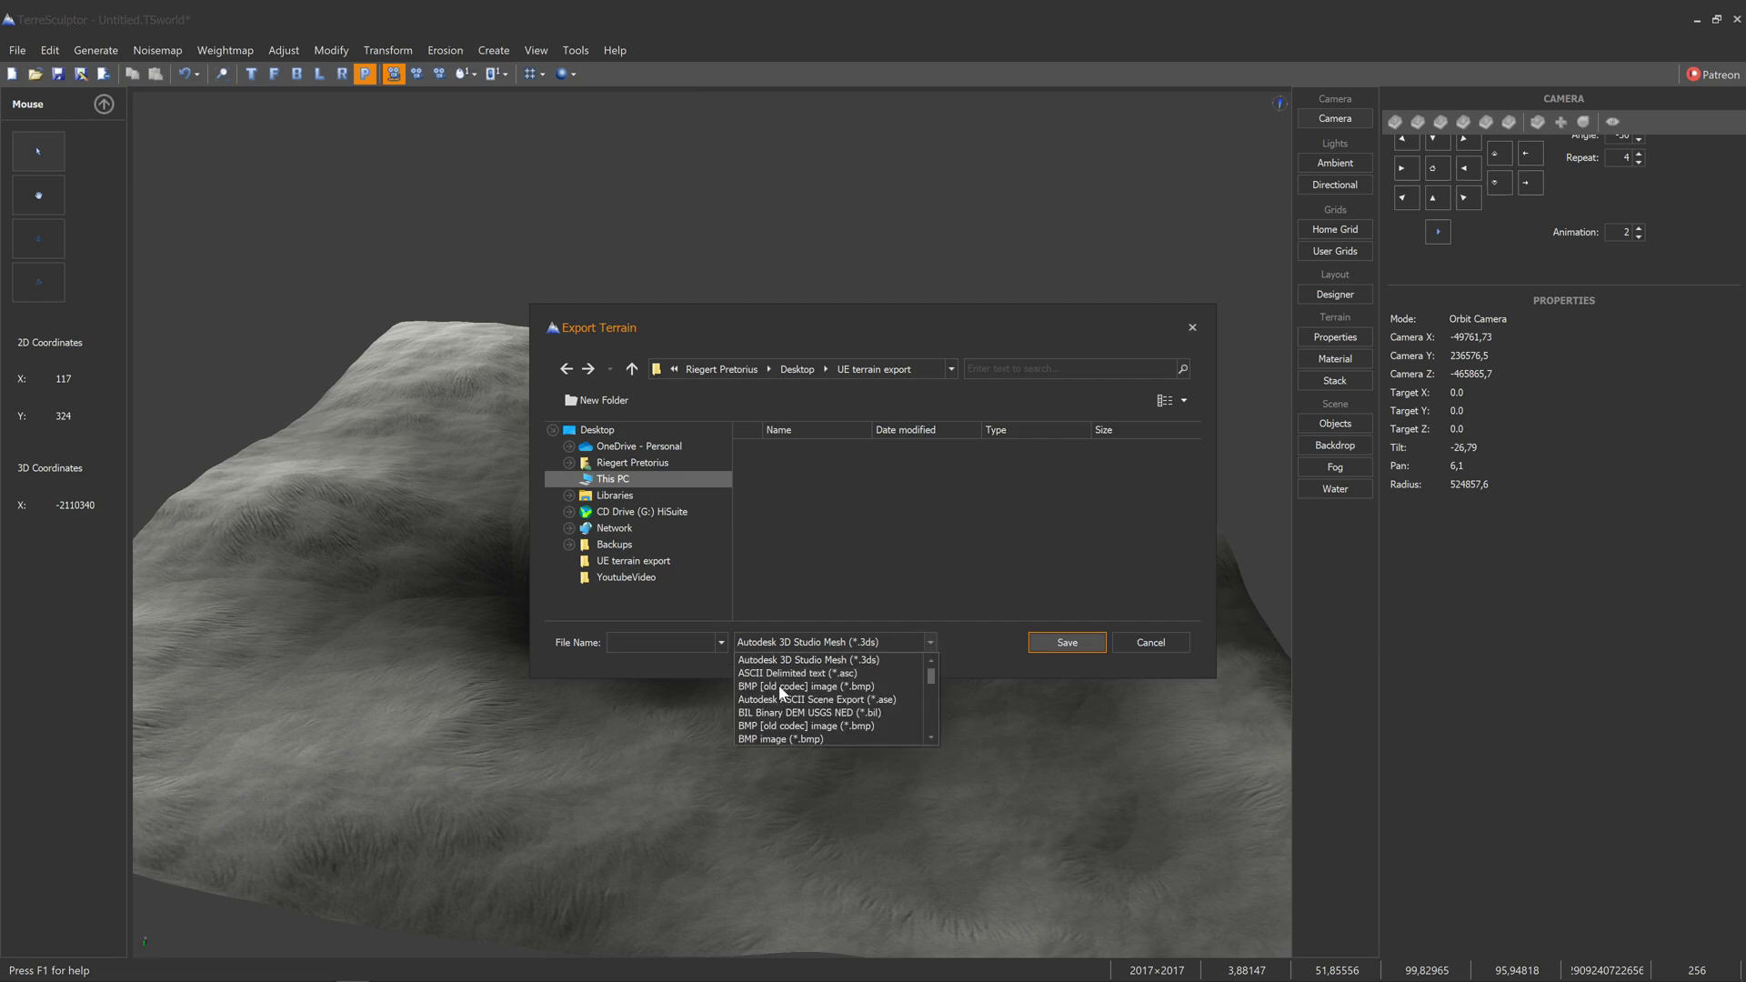
scroll(773, 691, "up", 2)
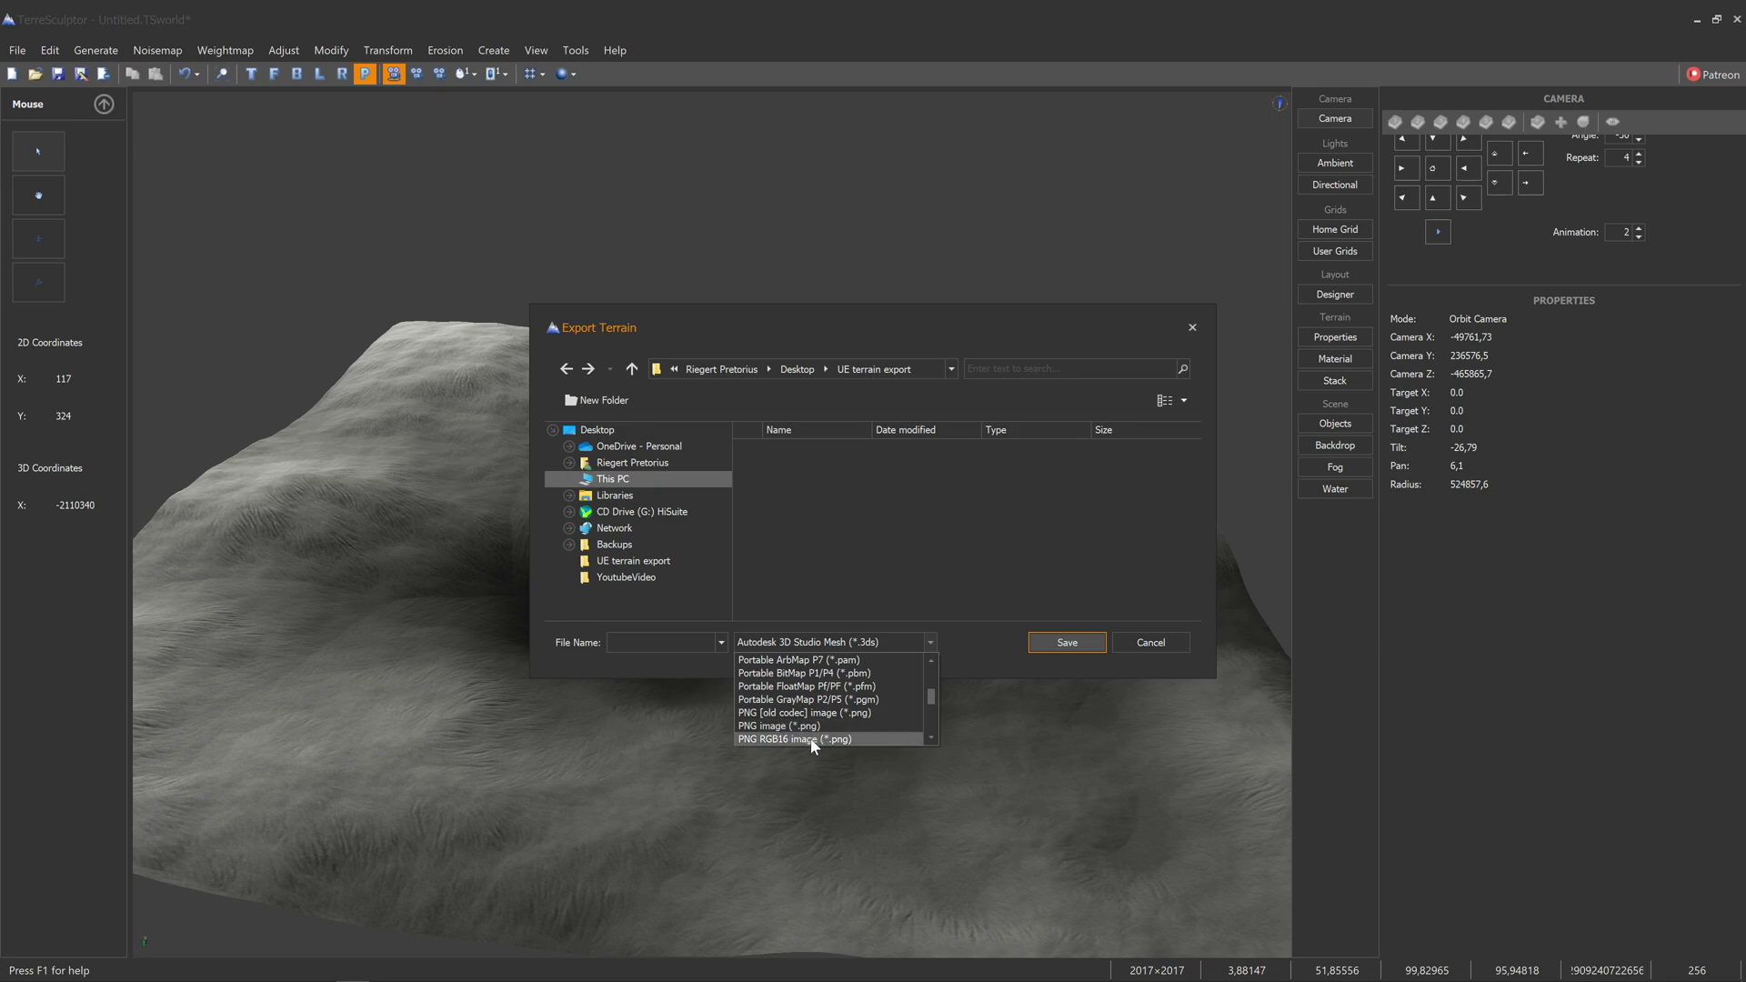
left_click(798, 728)
left_click(650, 643)
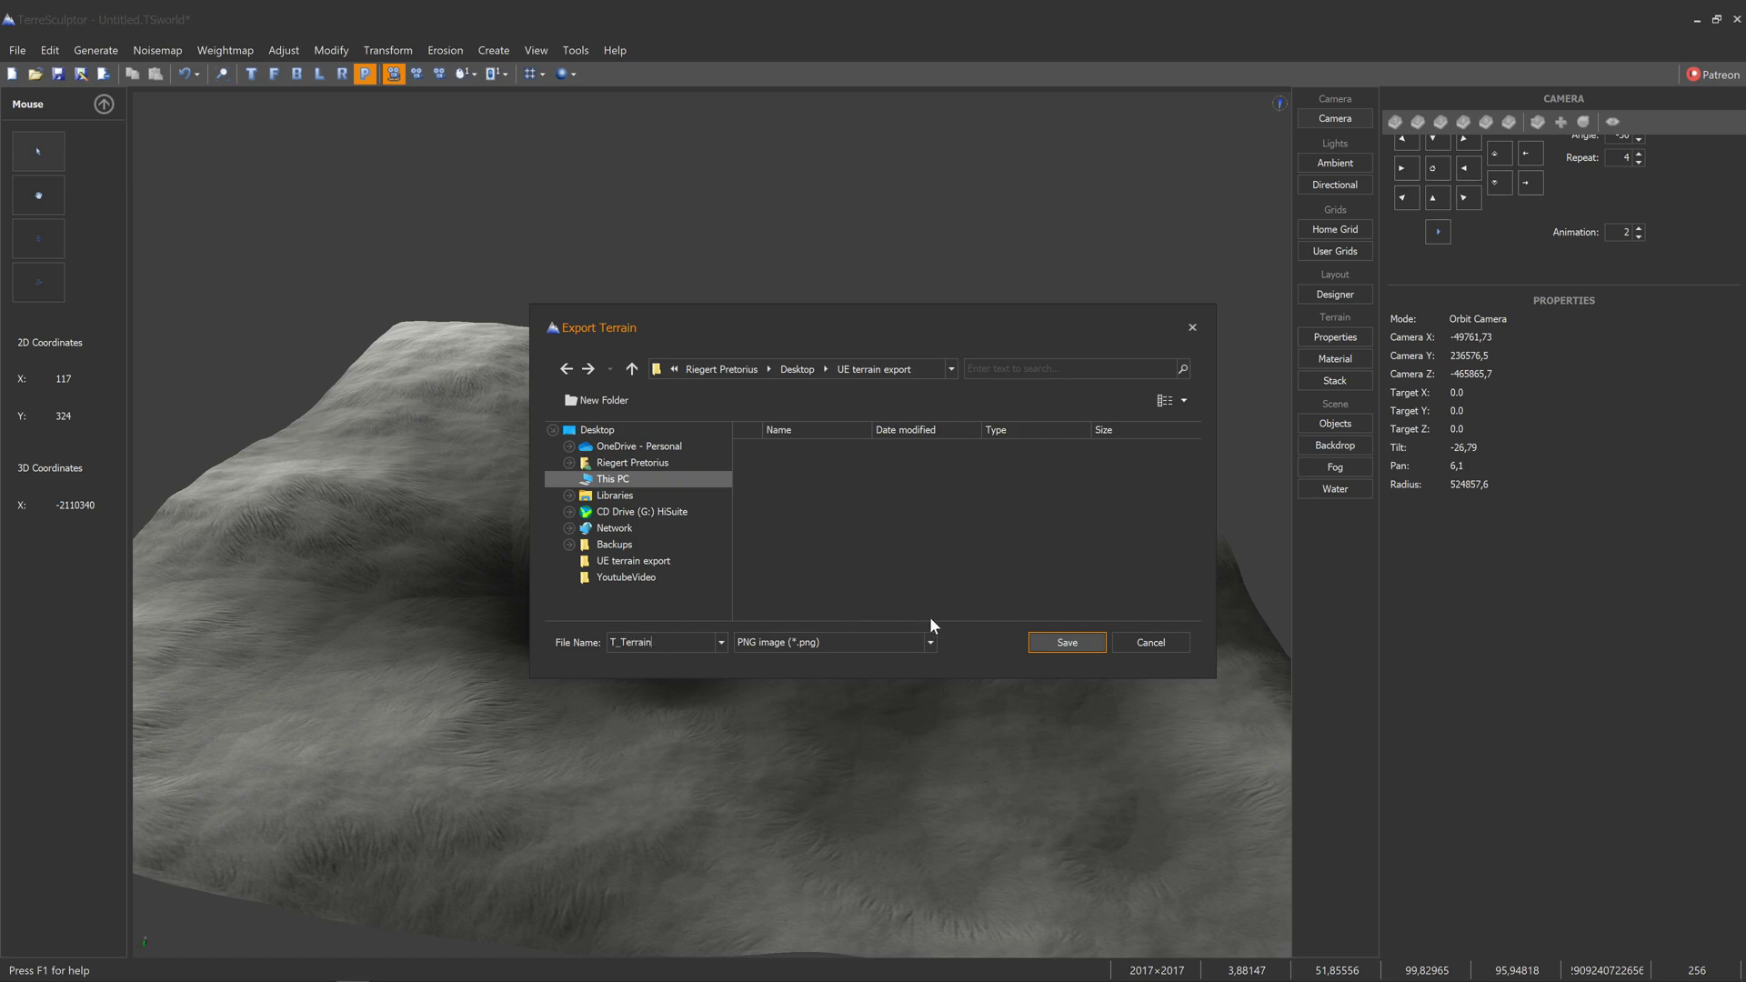
left_click(1060, 642)
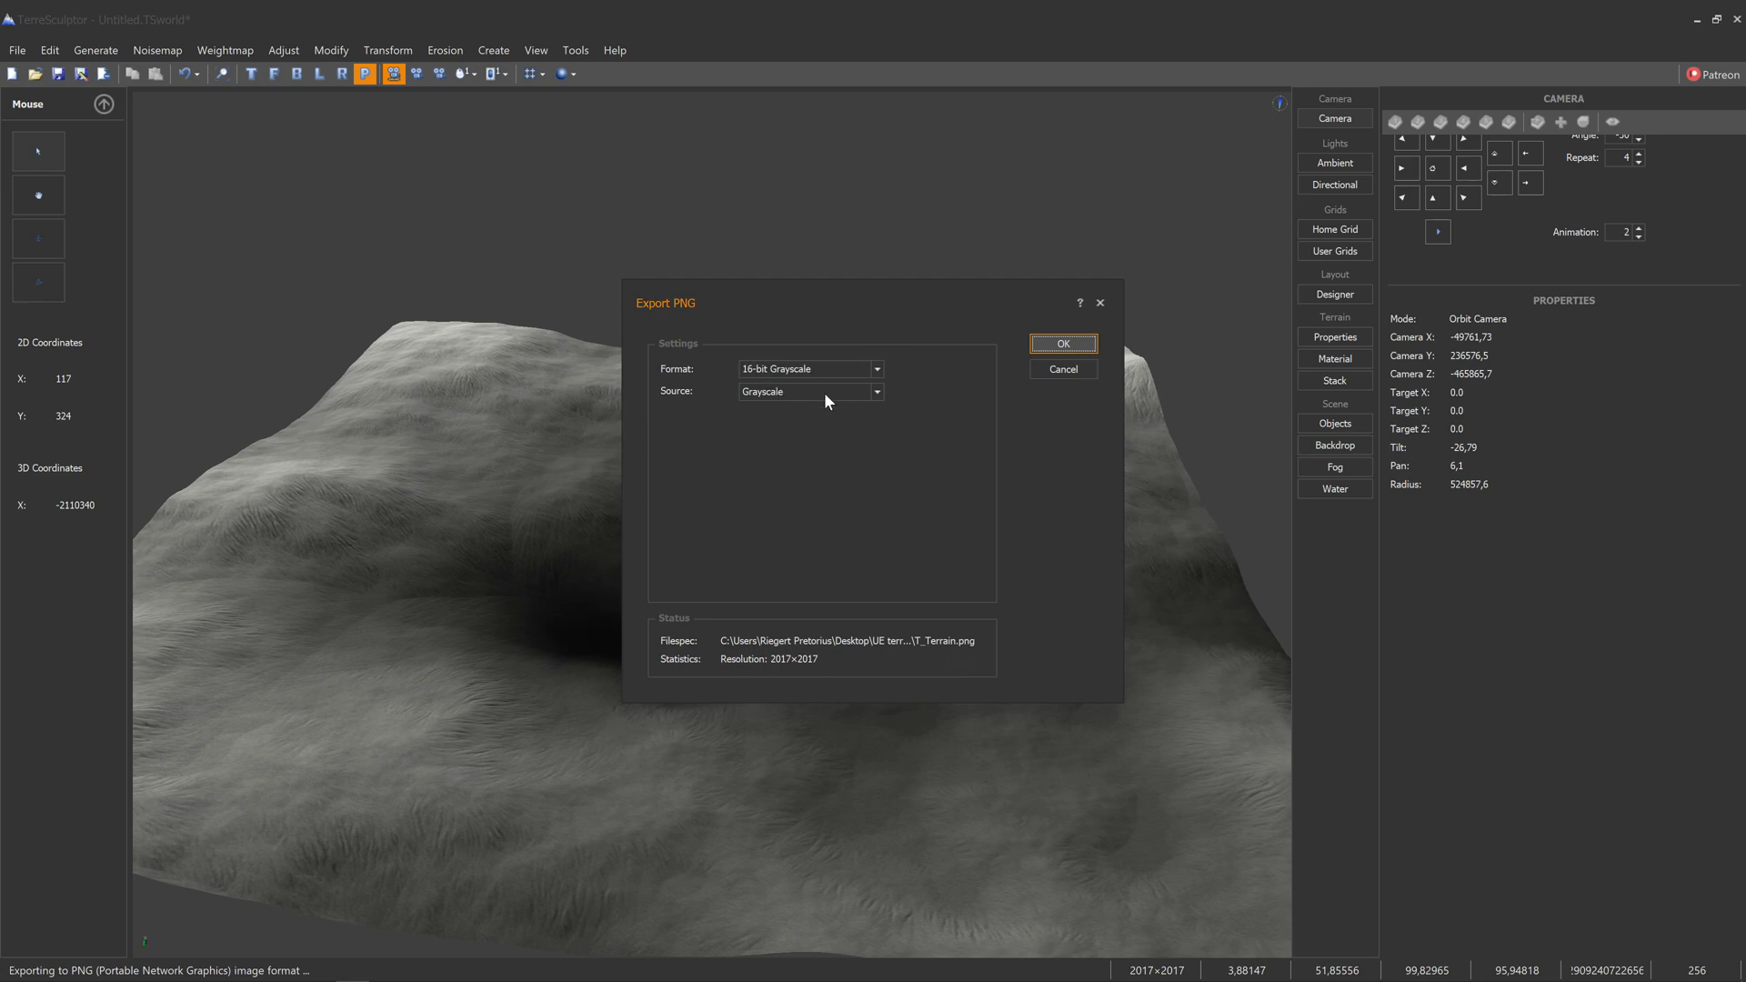
Set the PNG export format to 16-bit Grayscale and complete the export of the heightmap.
left_click(875, 368)
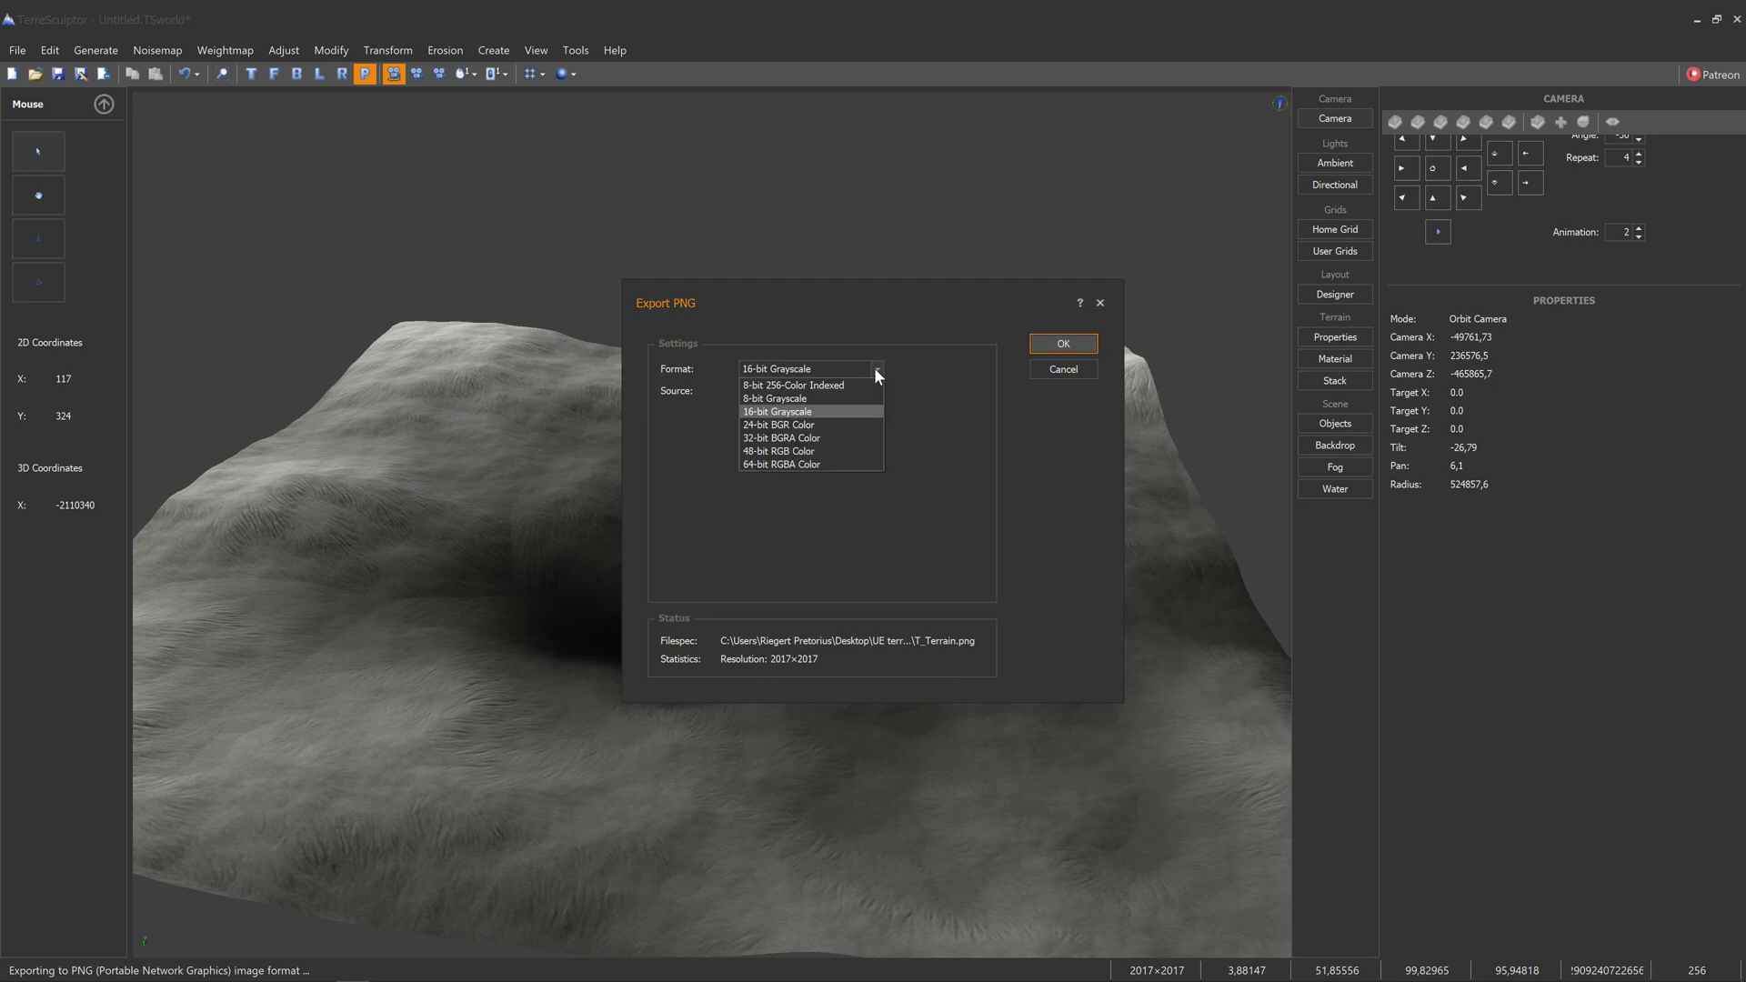
left_click(774, 398)
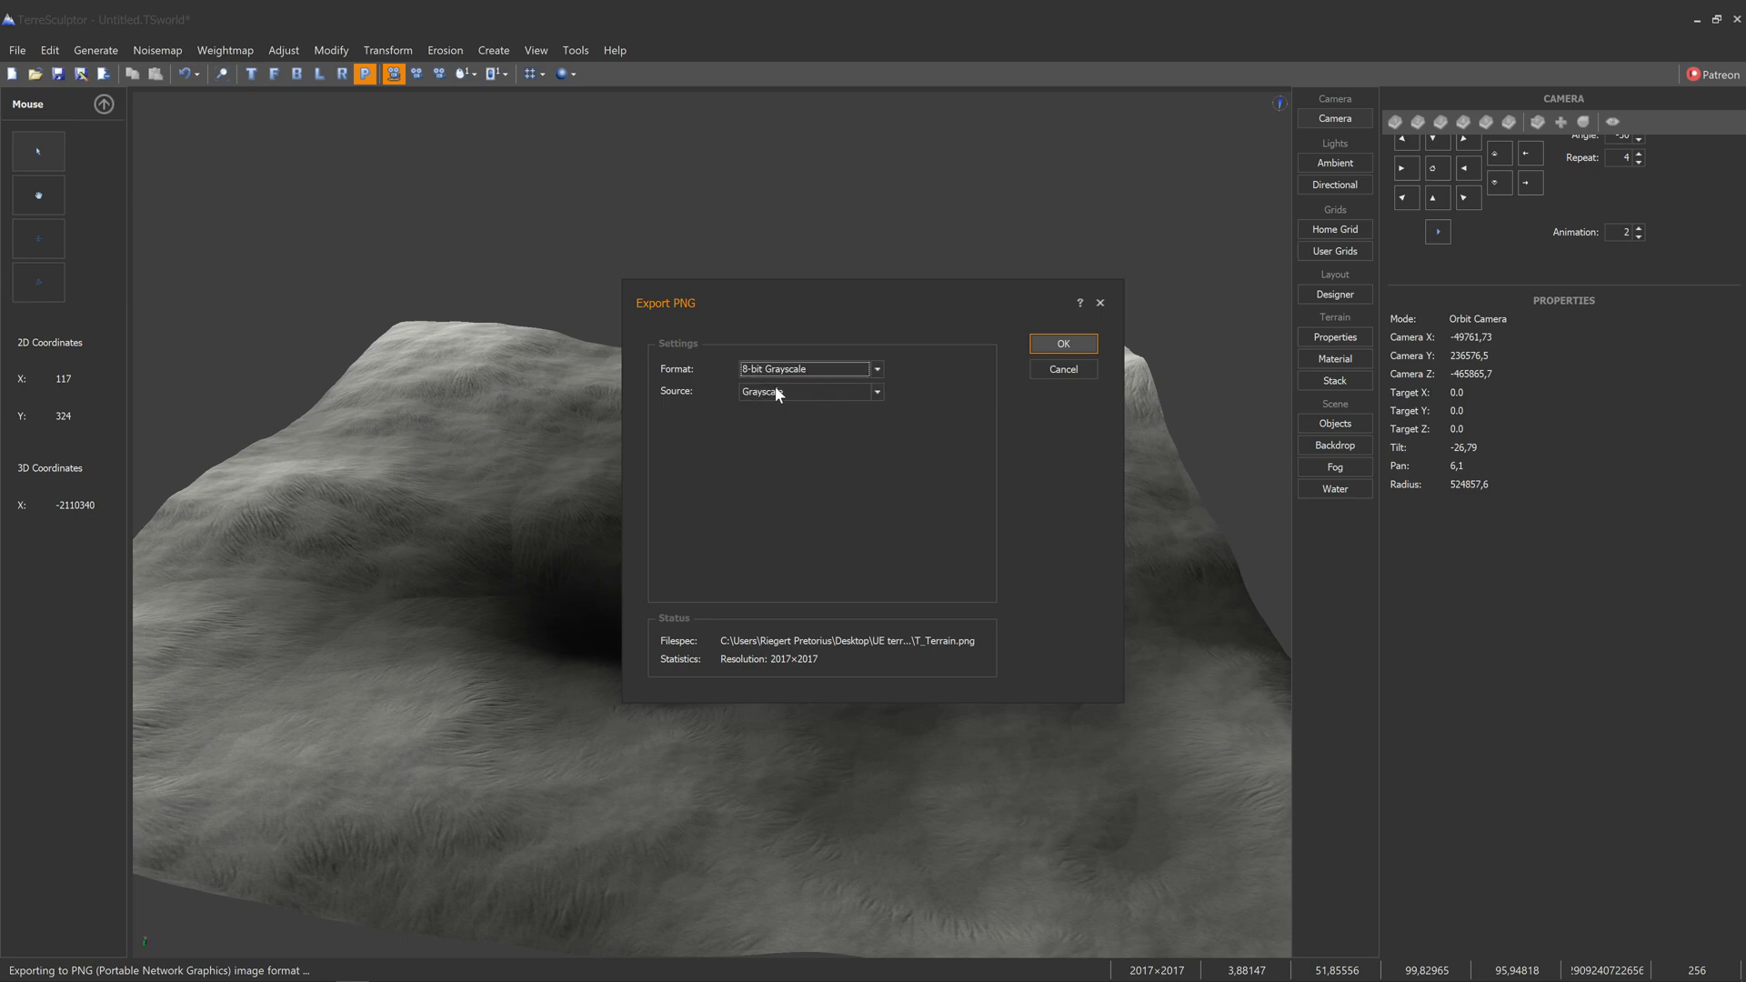
left_click(876, 369)
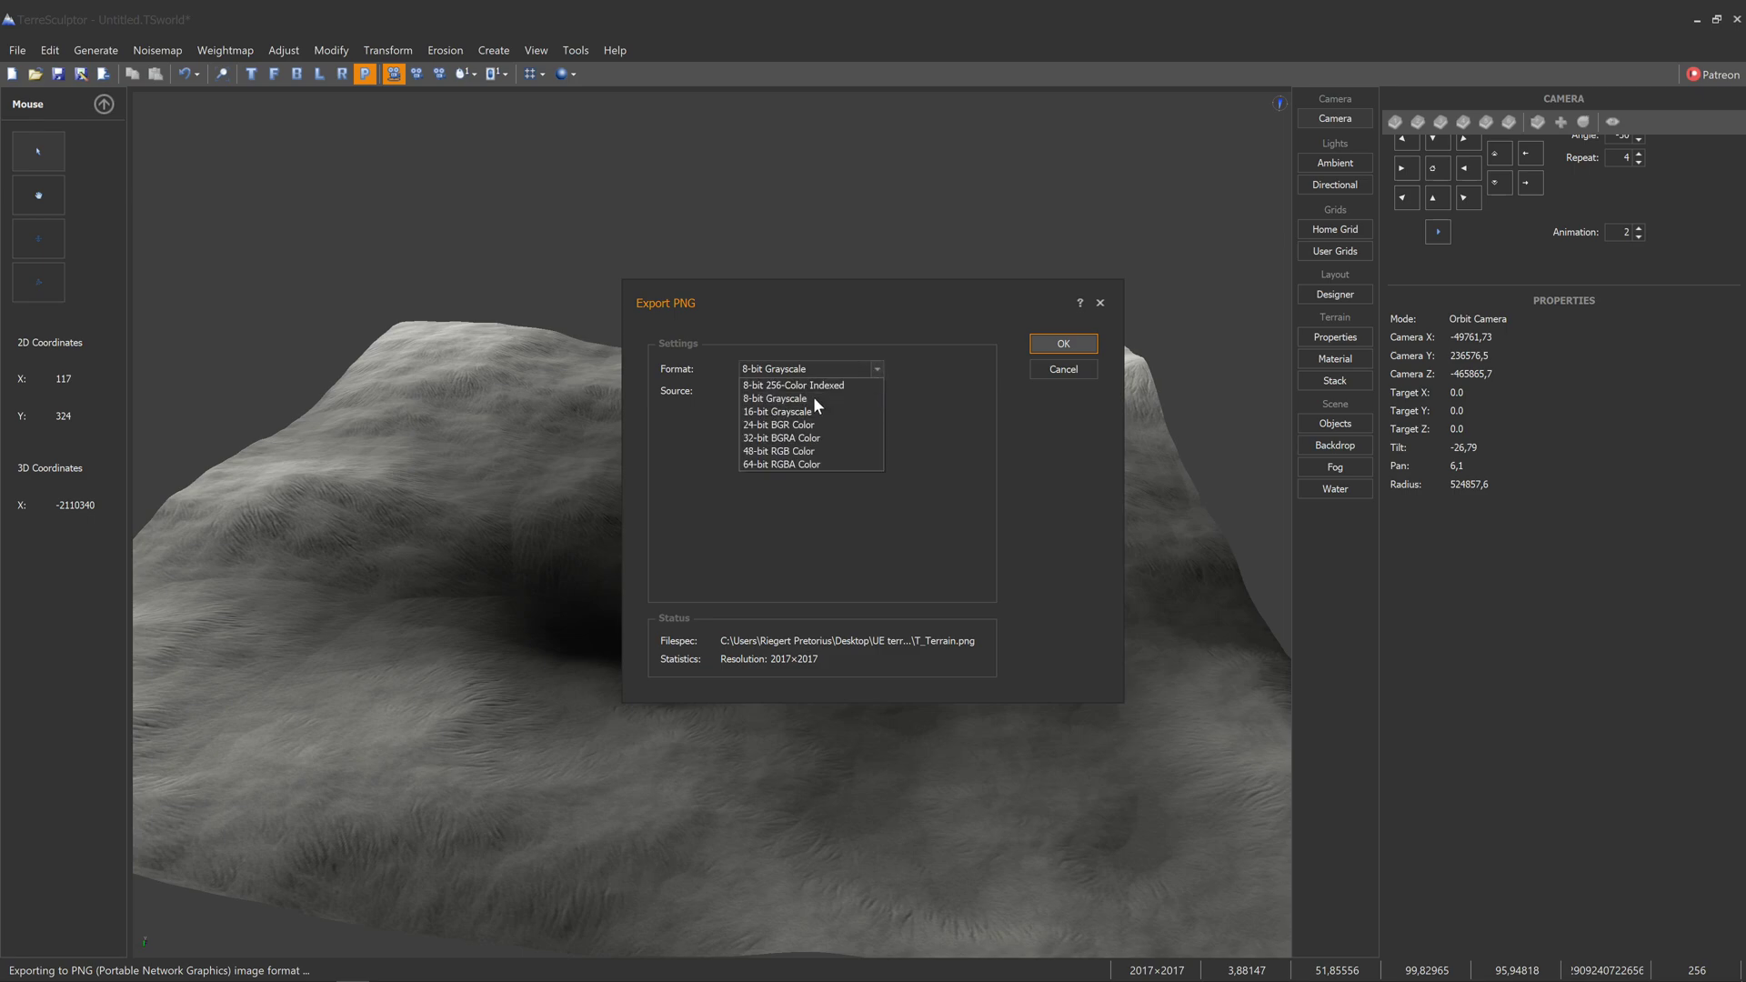
left_click(753, 413)
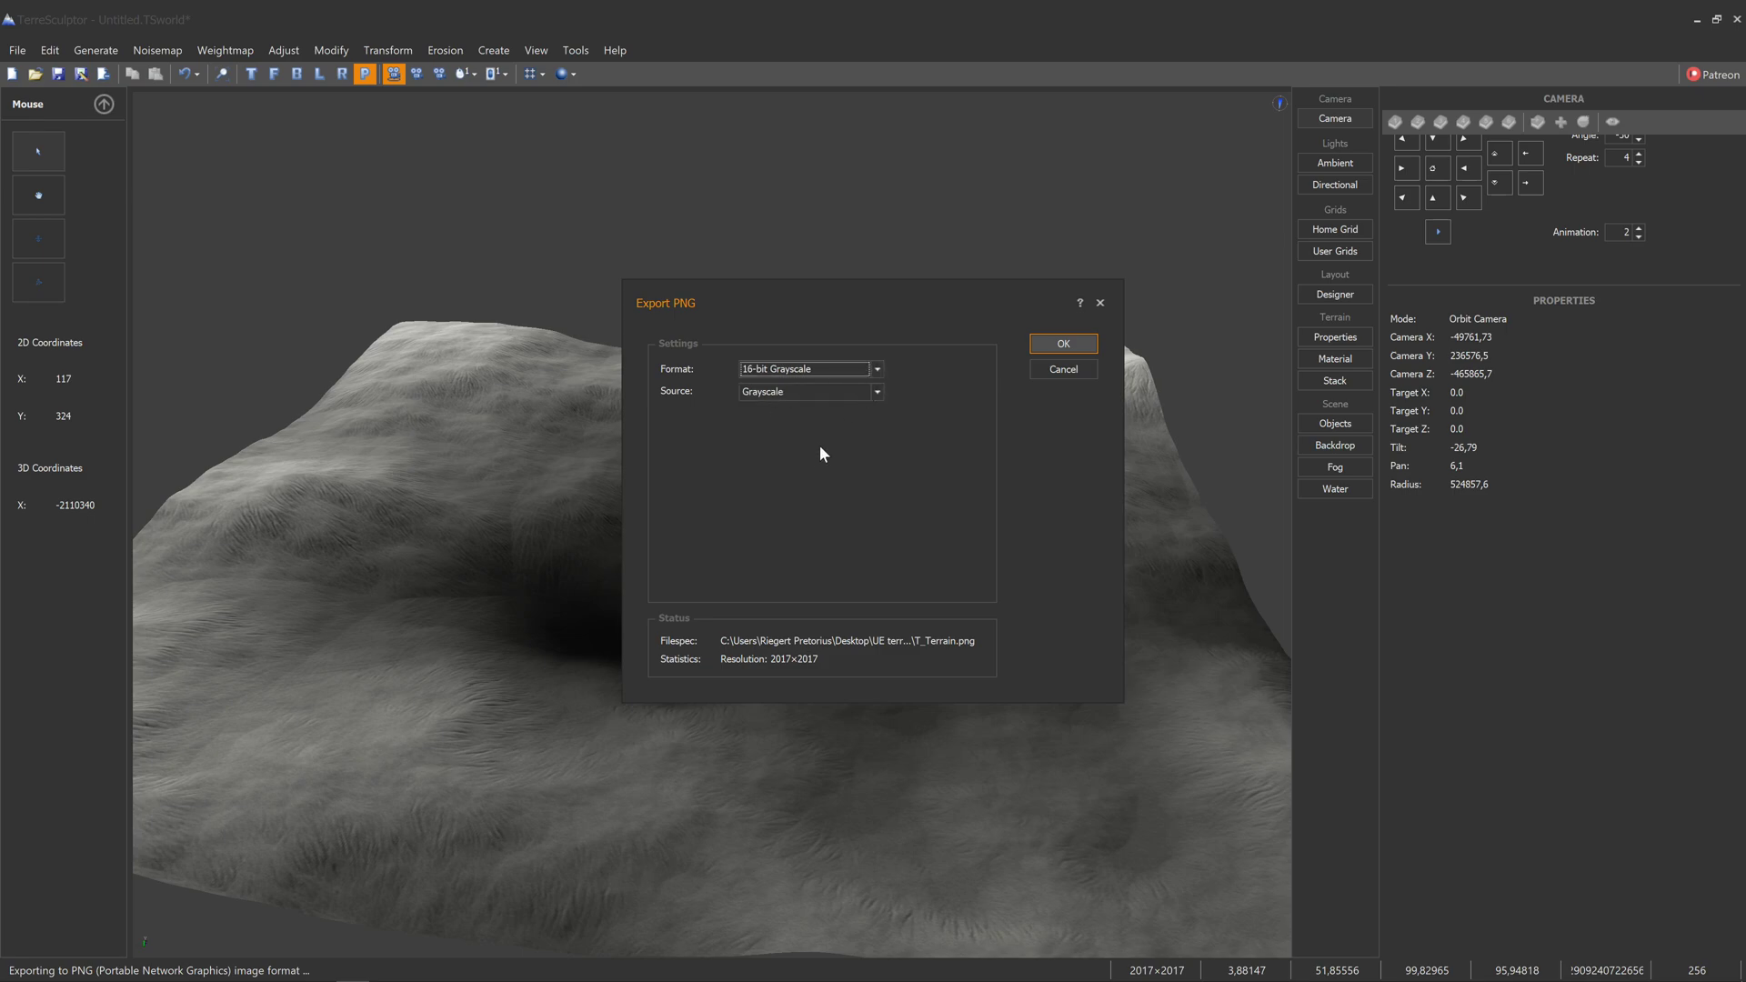
left_click(822, 371)
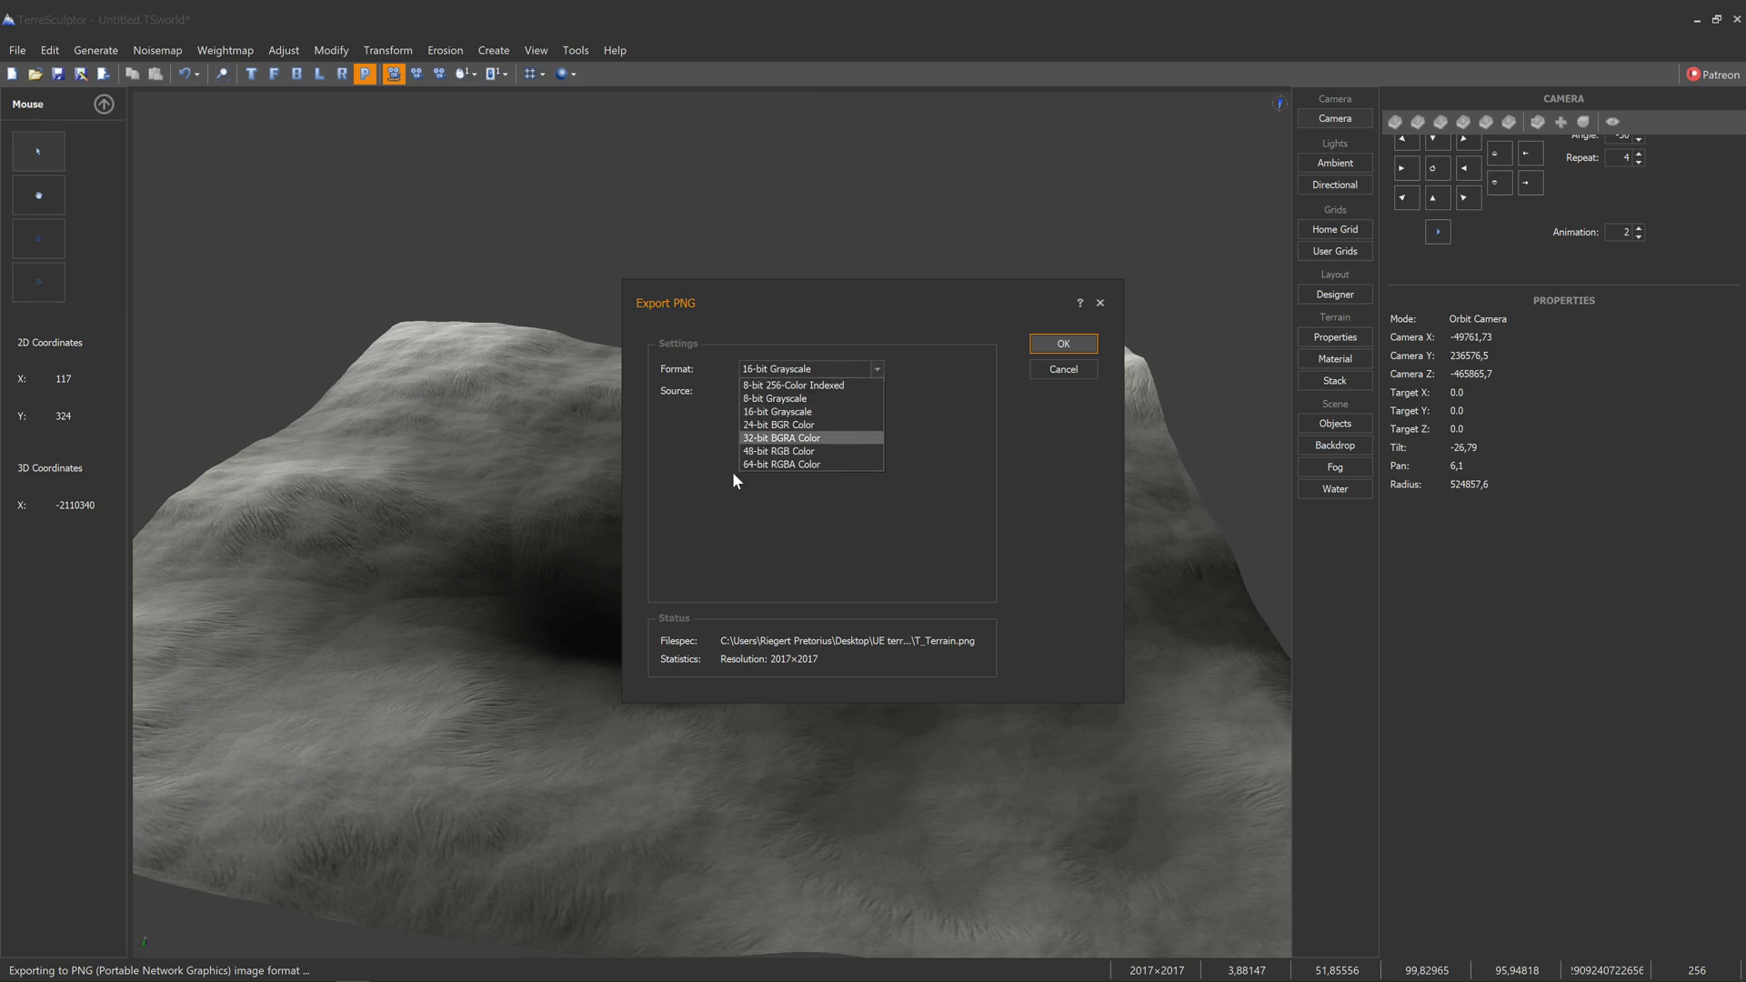
left_click(779, 413)
left_click(1063, 346)
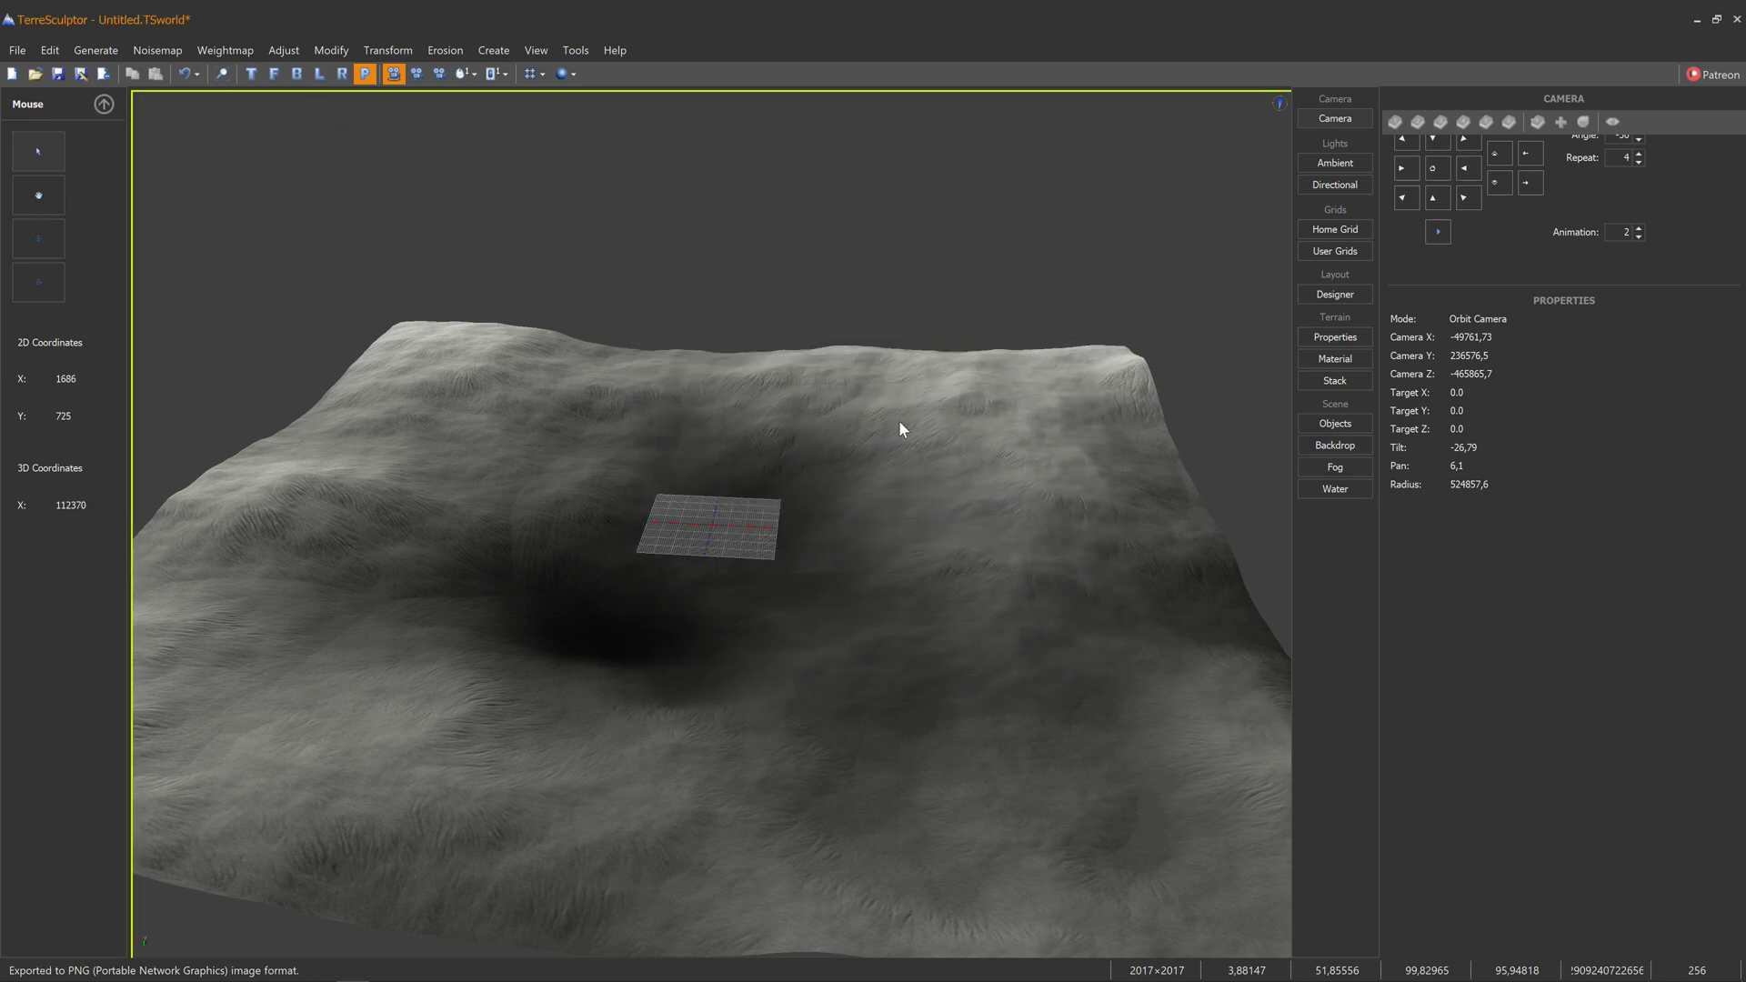
Save the project as the TerreSculptor World file TerrainTS in the UE terrain export folder.
left_click_drag(669, 589, 691, 551)
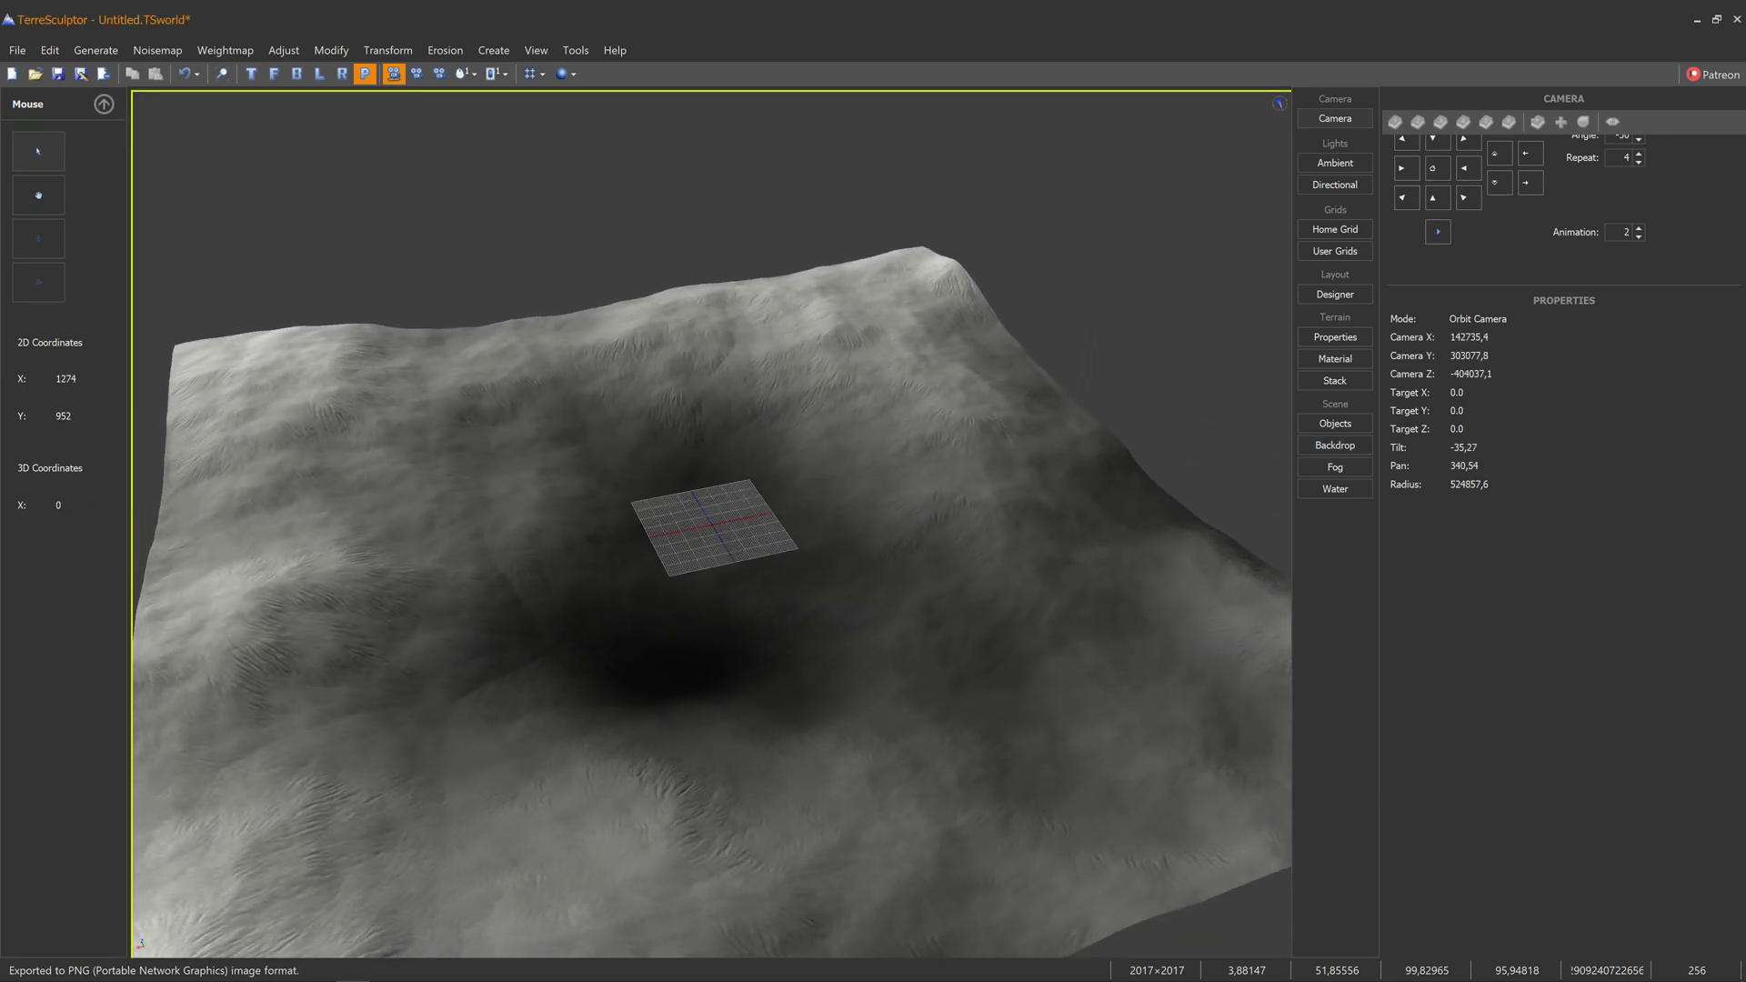
left_click(15, 52)
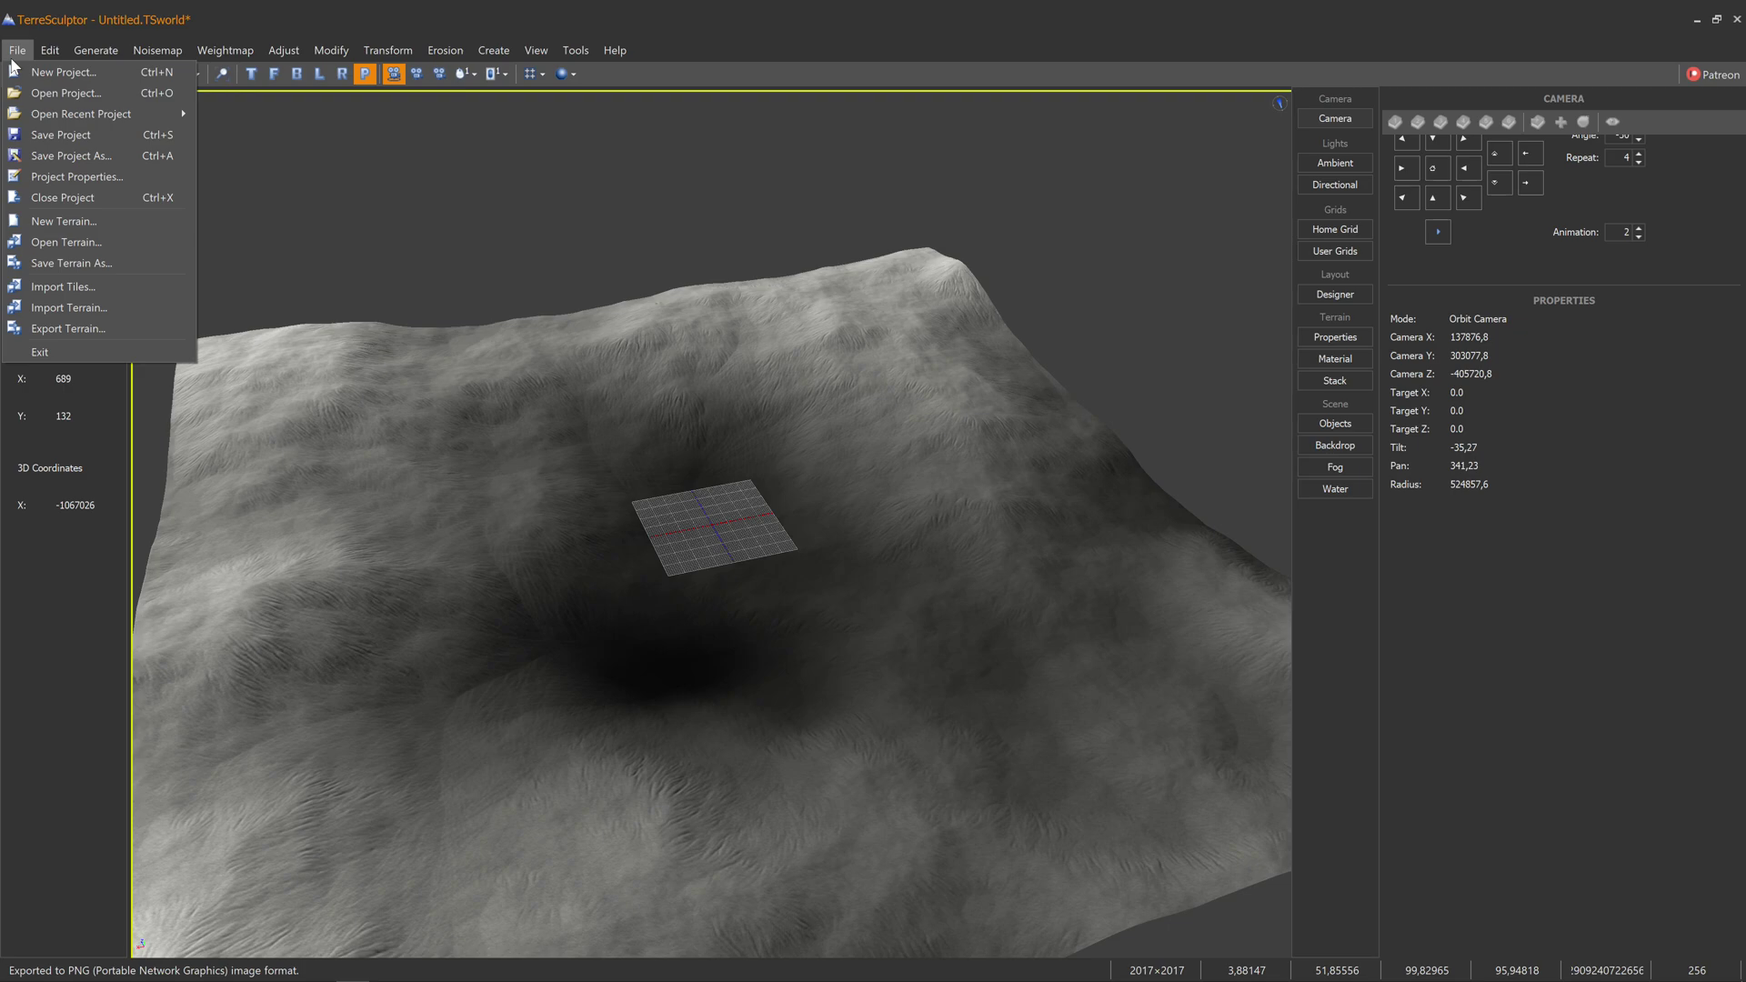
left_click(70, 138)
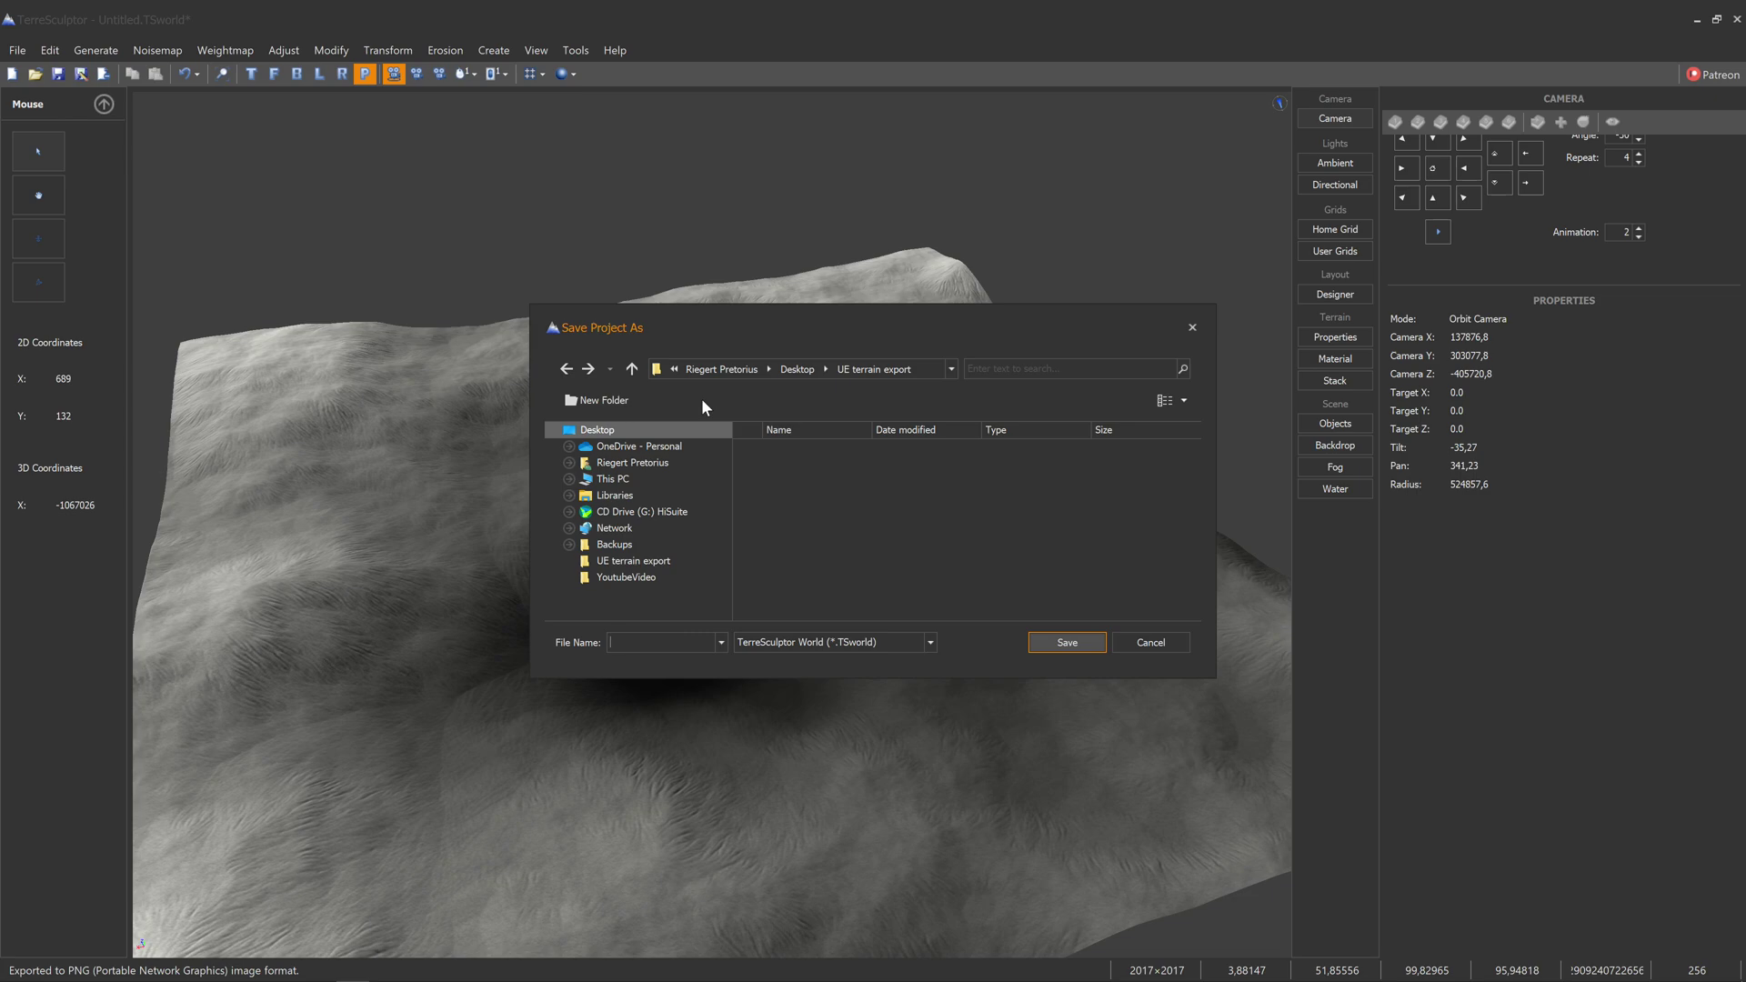
type("Terrain")
left_click(1037, 641)
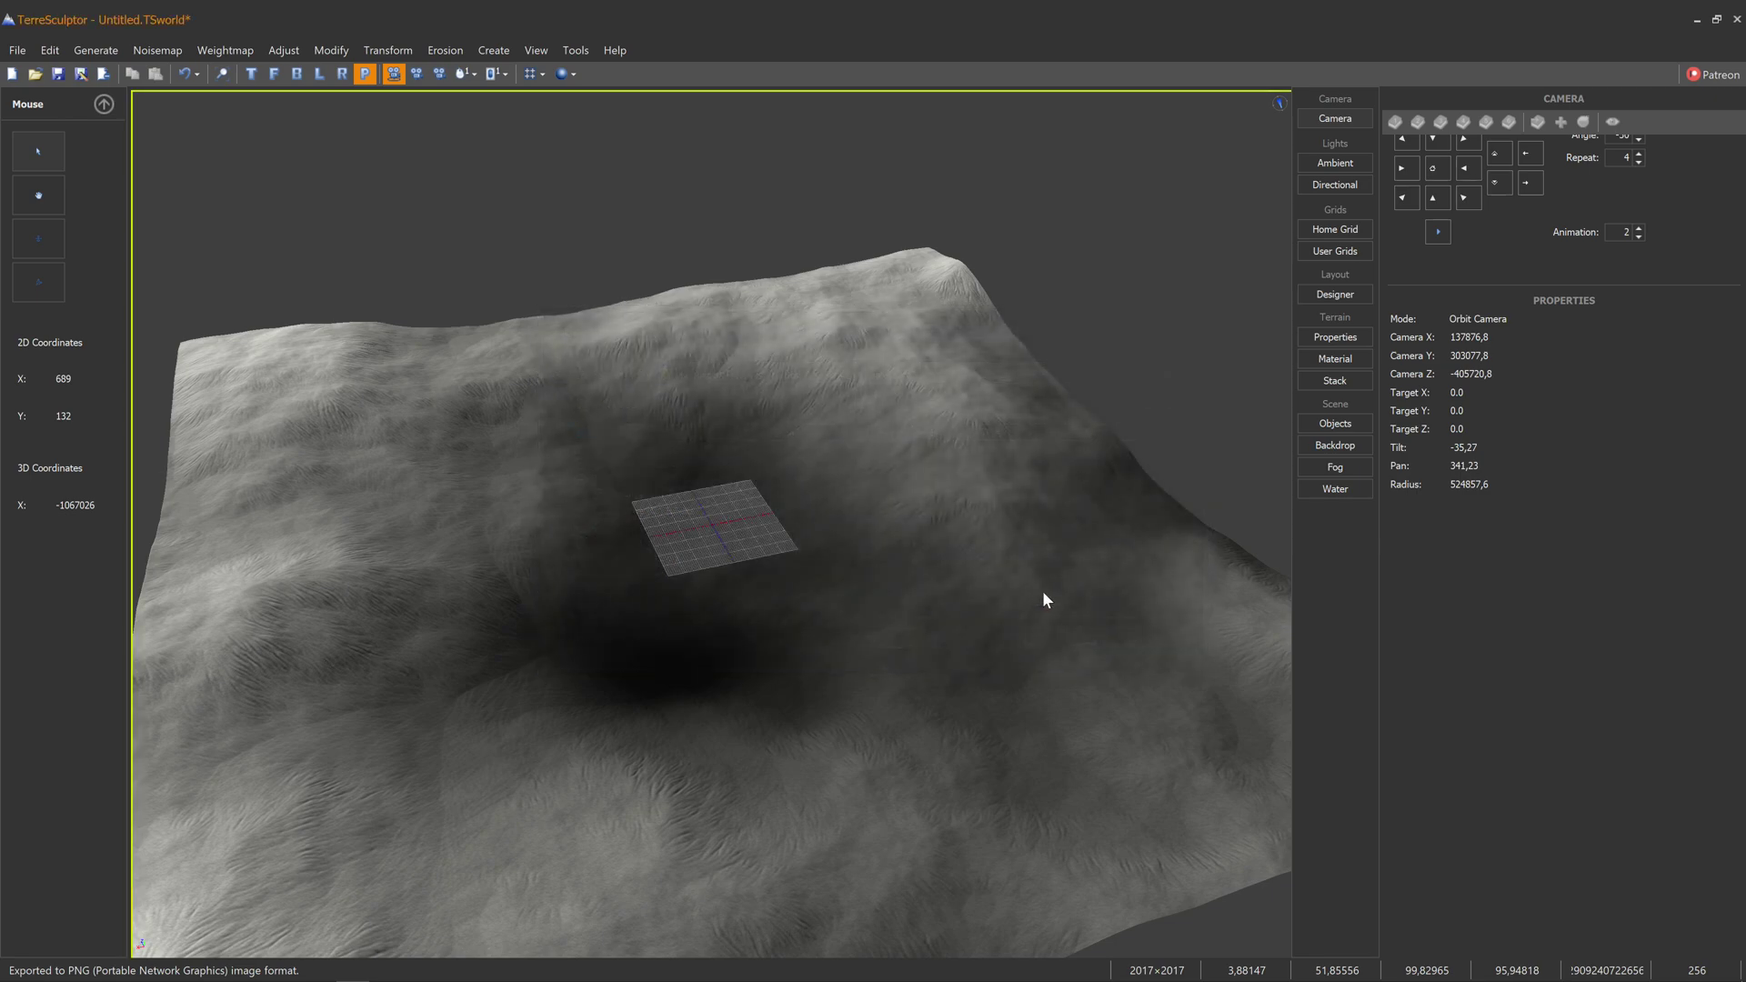
Switch to the desktop and check the saved files in the UE terrain export folder.
left_click(1696, 20)
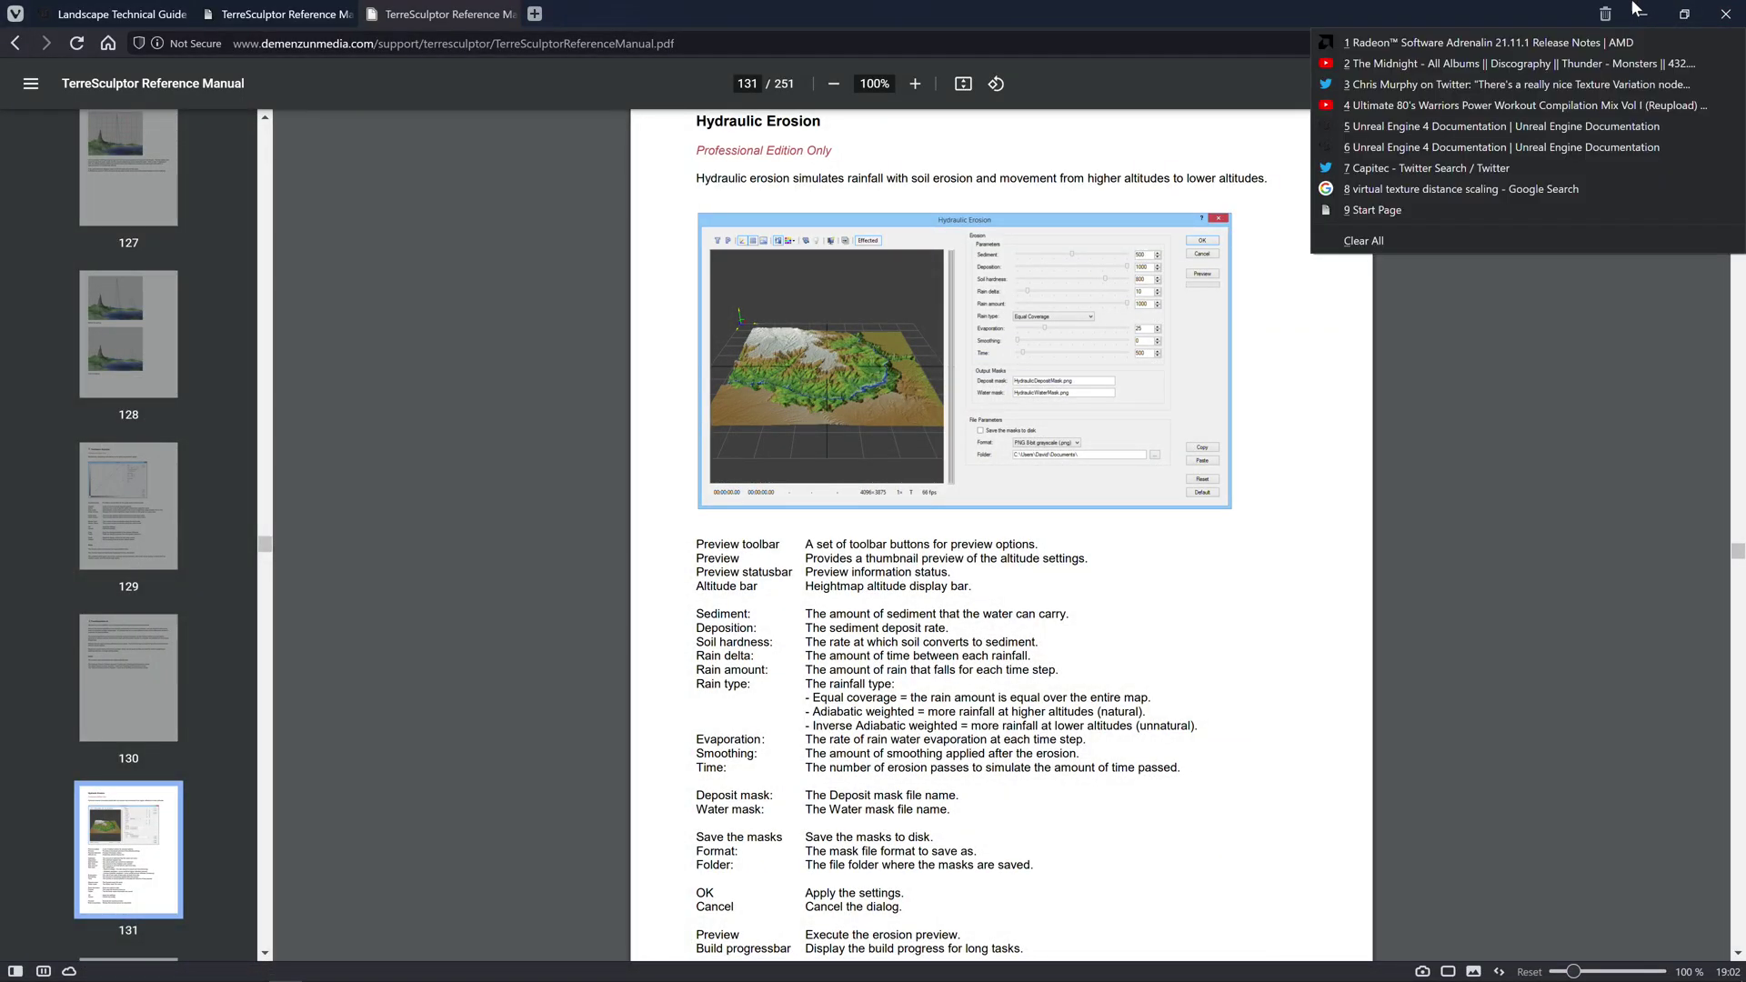
left_click(1643, 14)
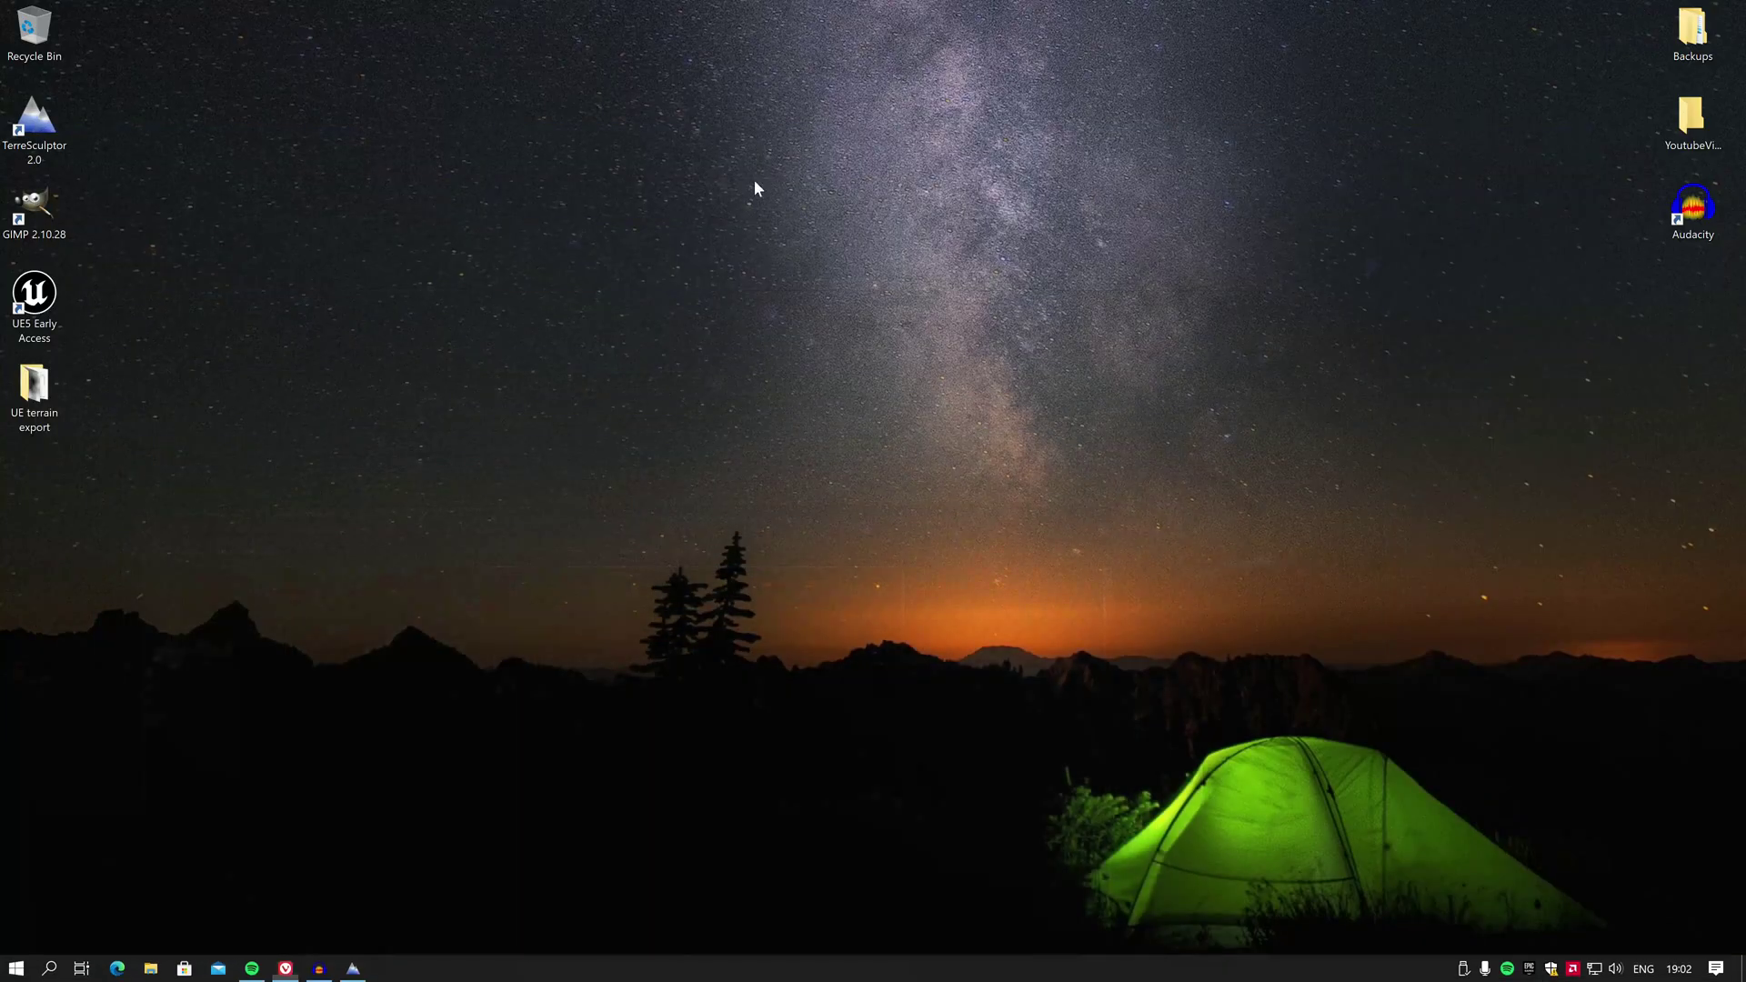
double_click(36, 386)
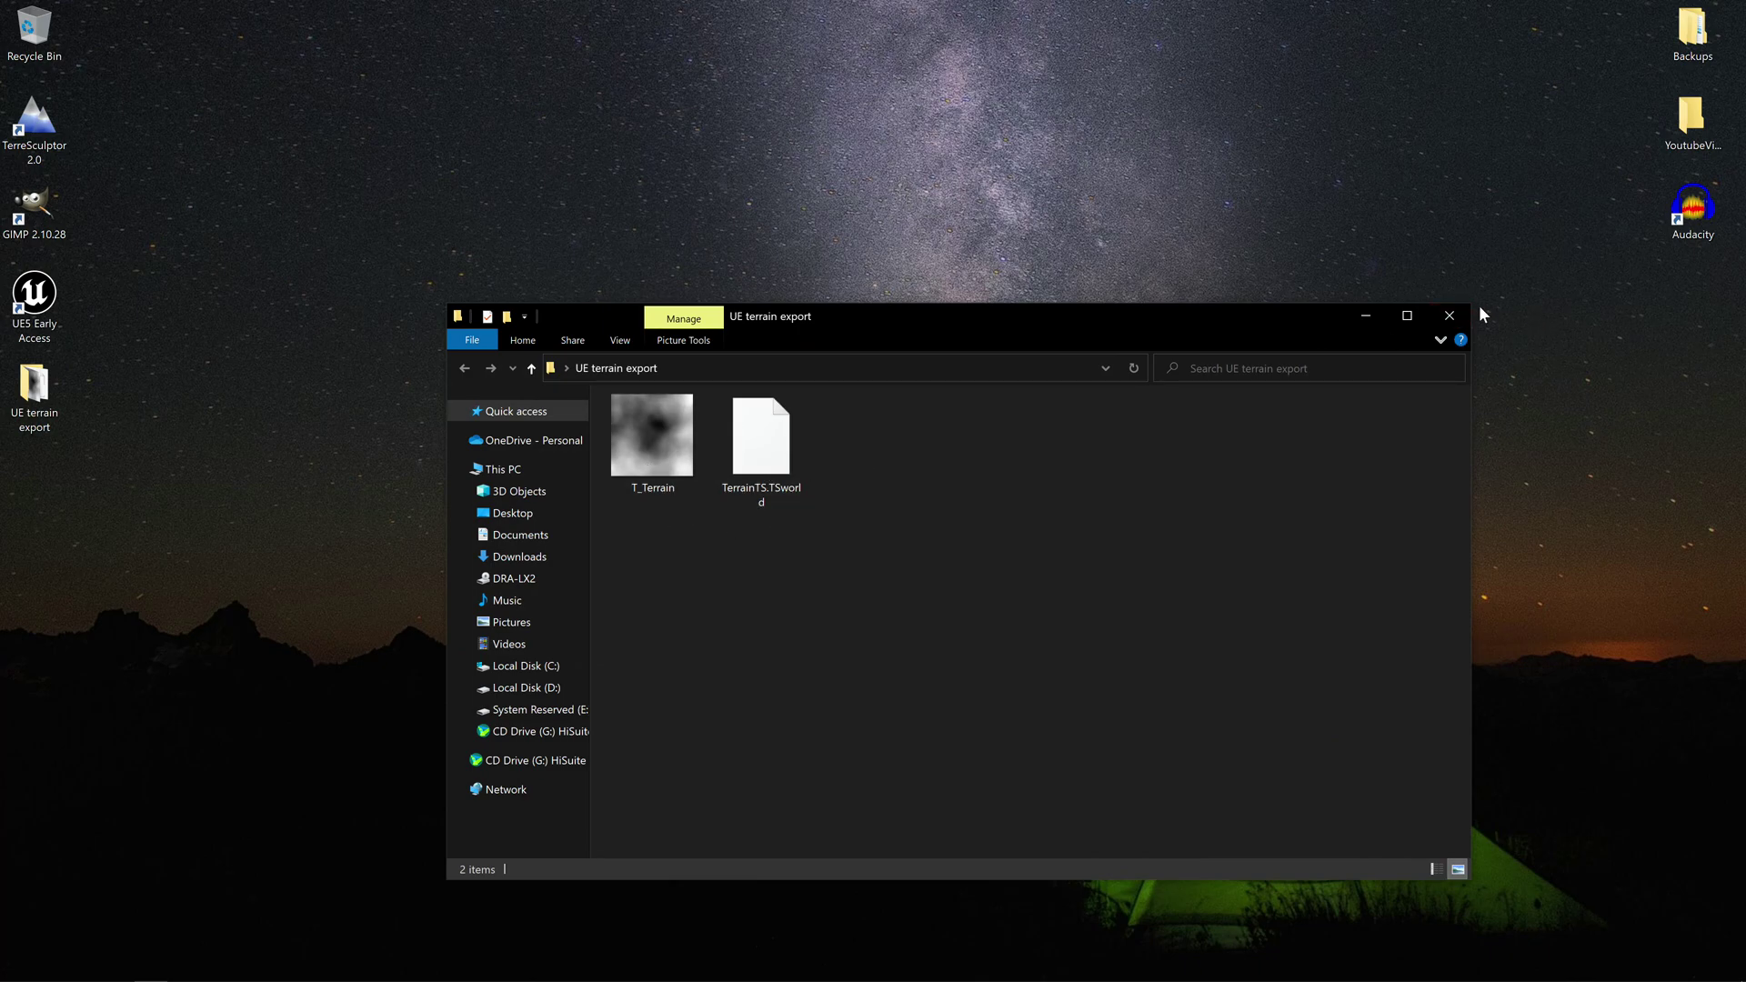
left_click(1450, 315)
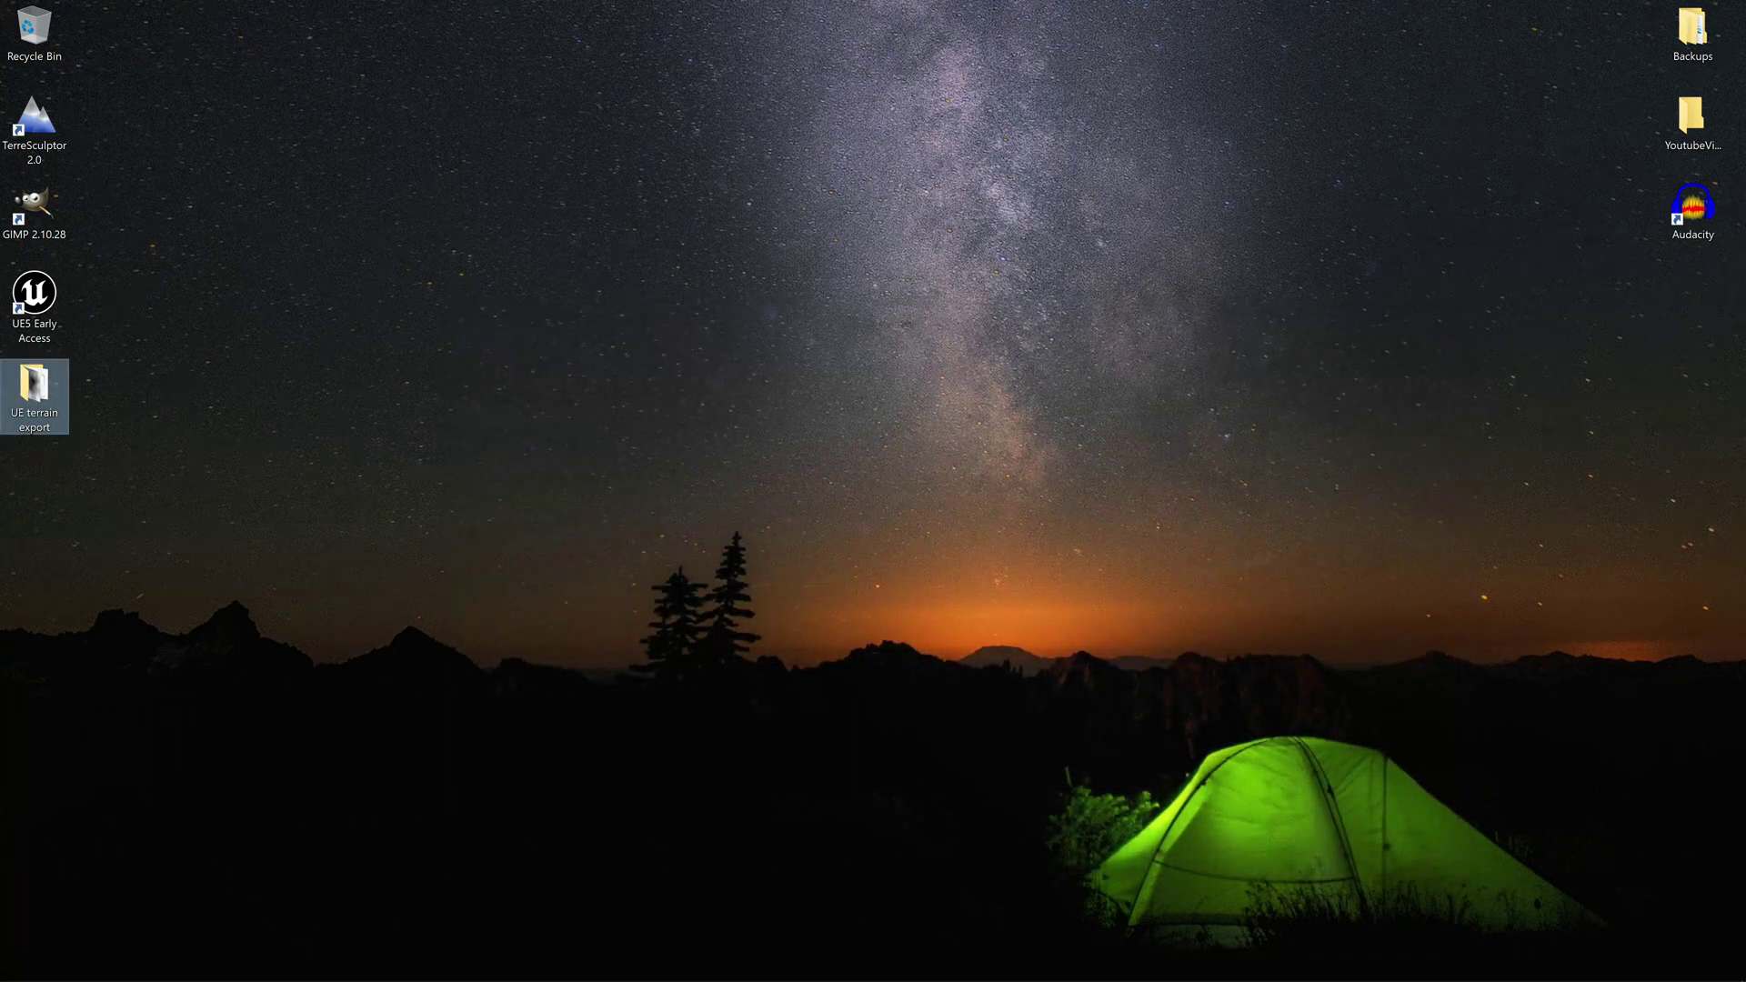
Switch back to TerreSculptor and exit it, saving the project over the existing TerrainTS.TSworld file.
left_click(343, 962)
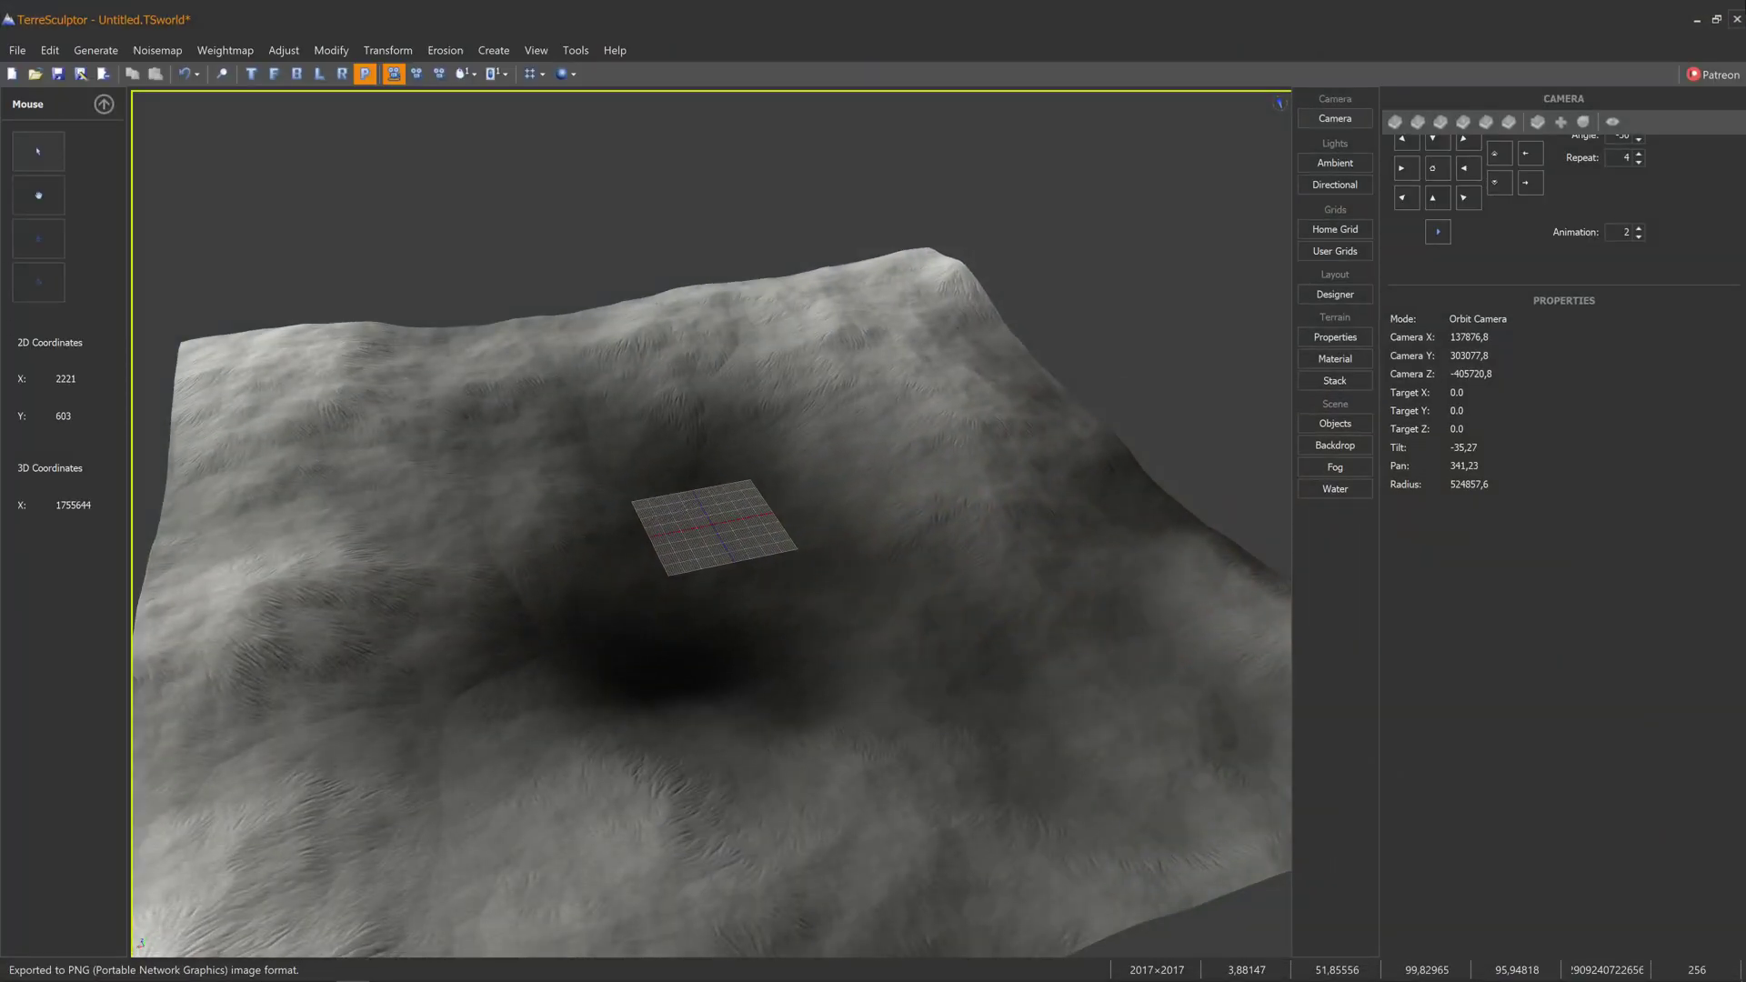
left_click(1736, 18)
left_click(860, 575)
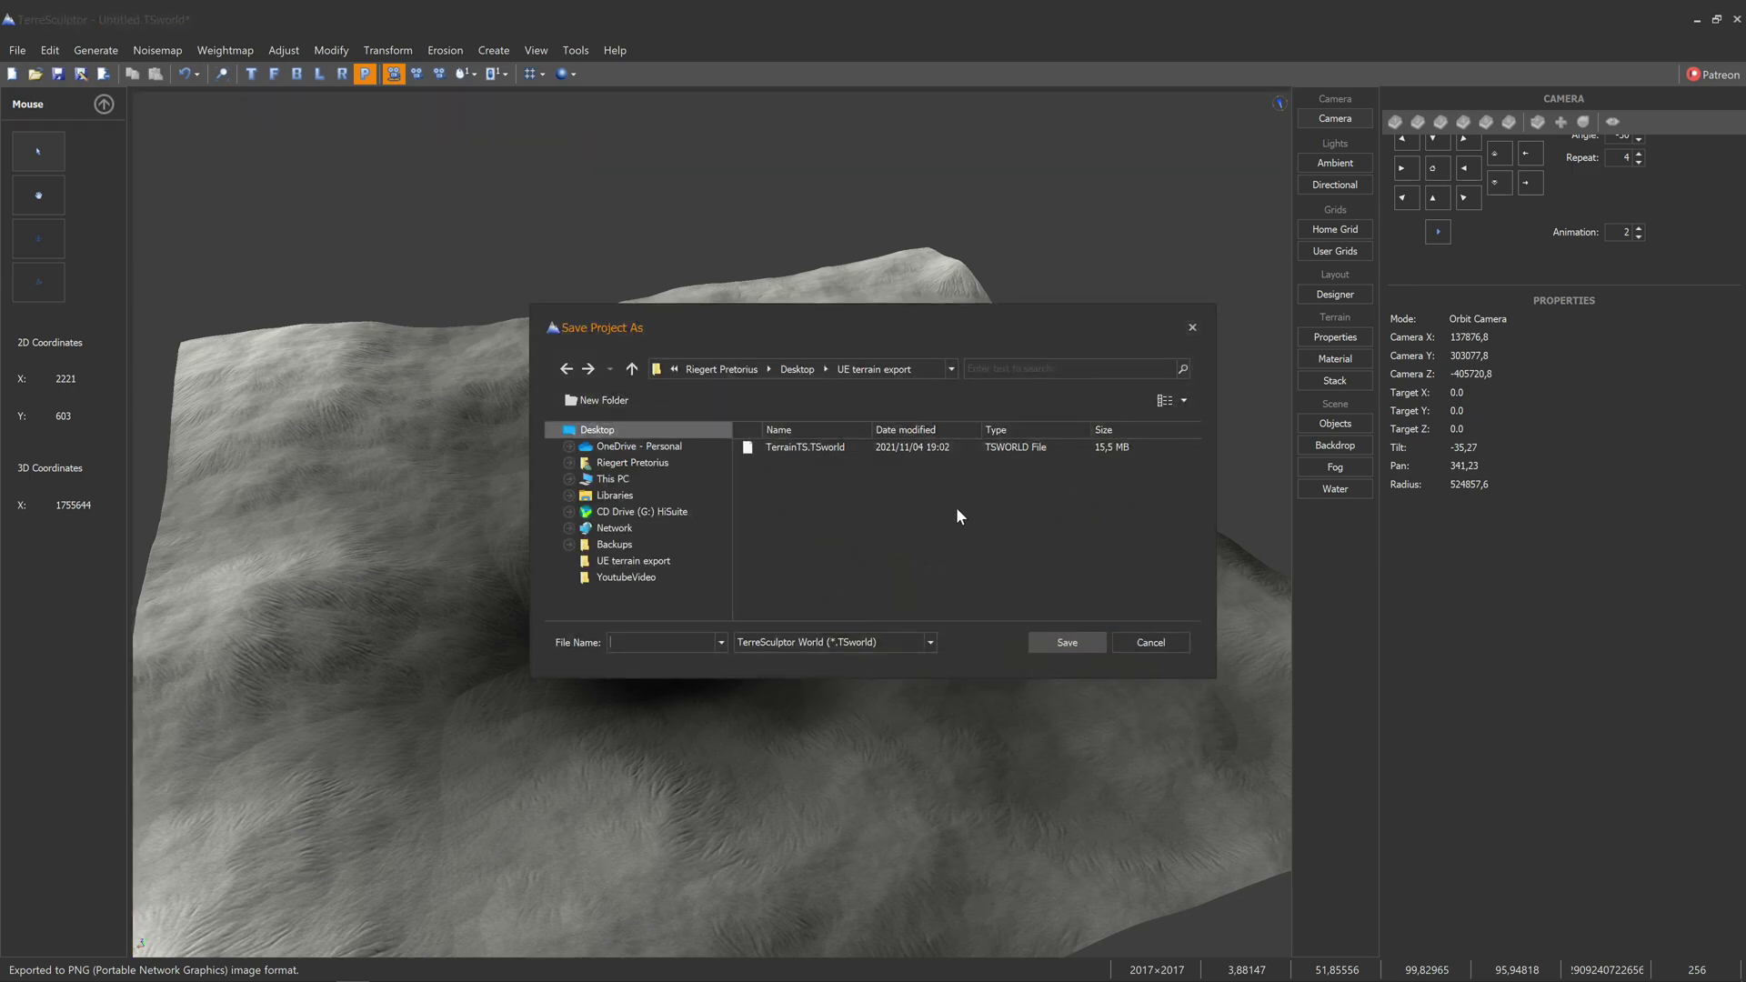
left_click(841, 448)
left_click(1069, 641)
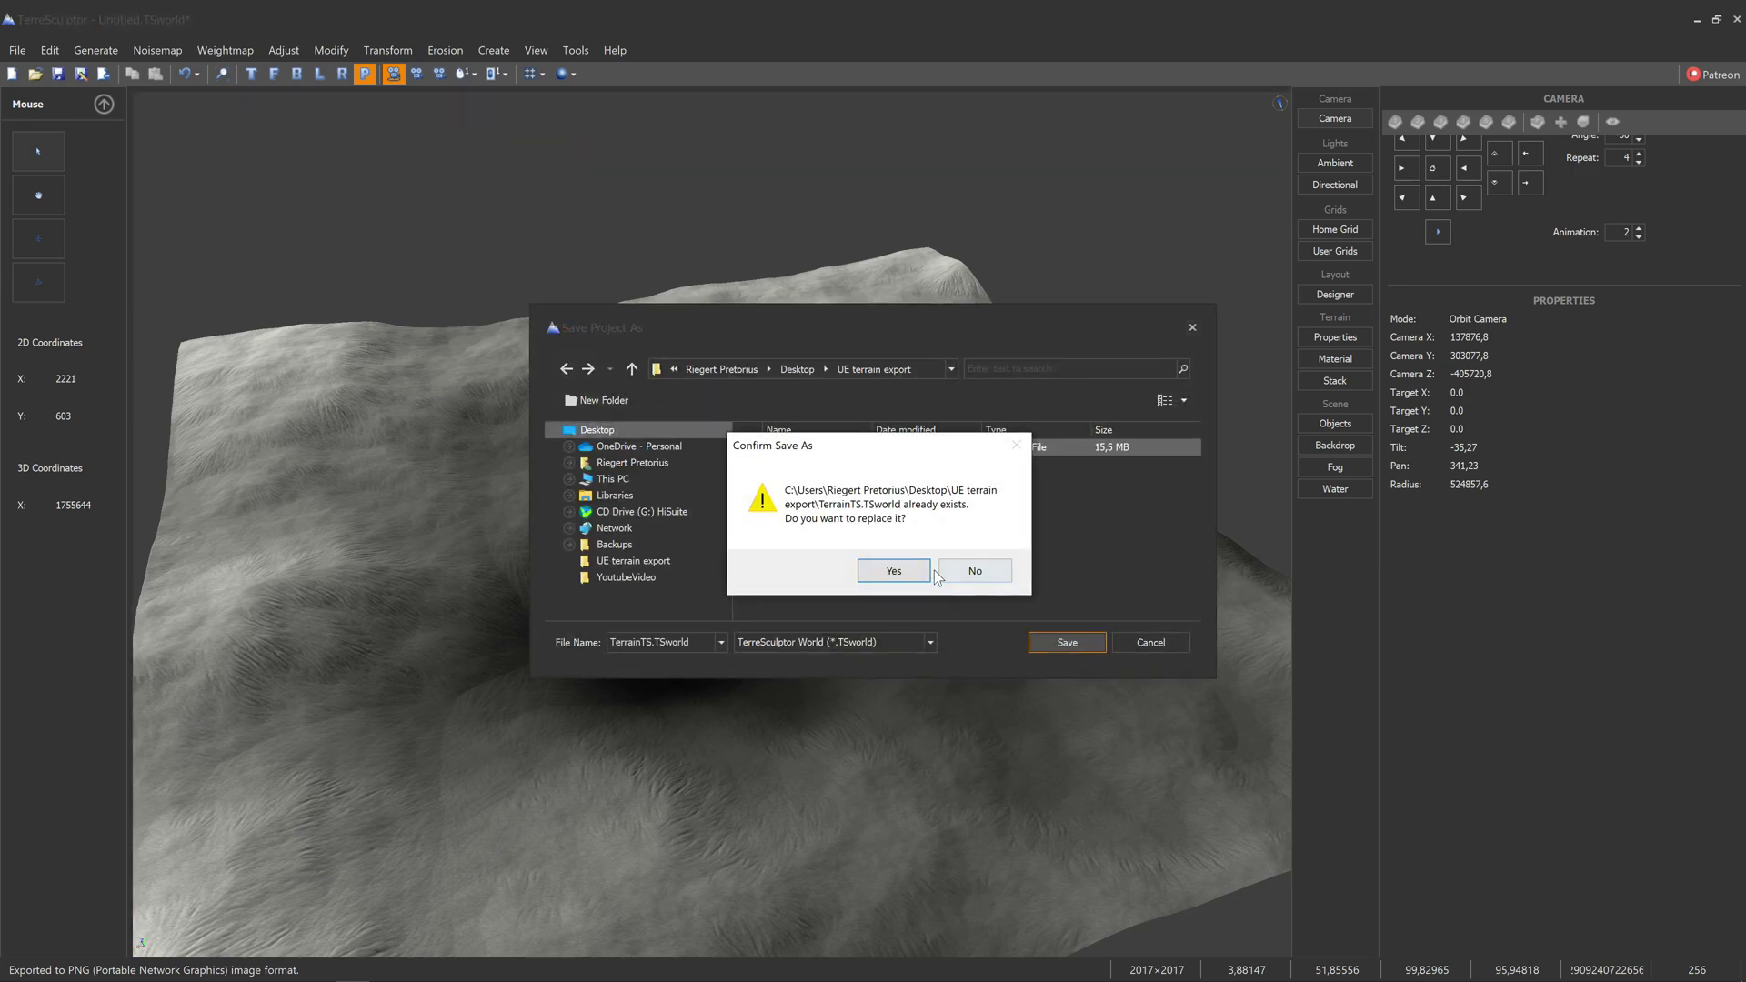
left_click(892, 569)
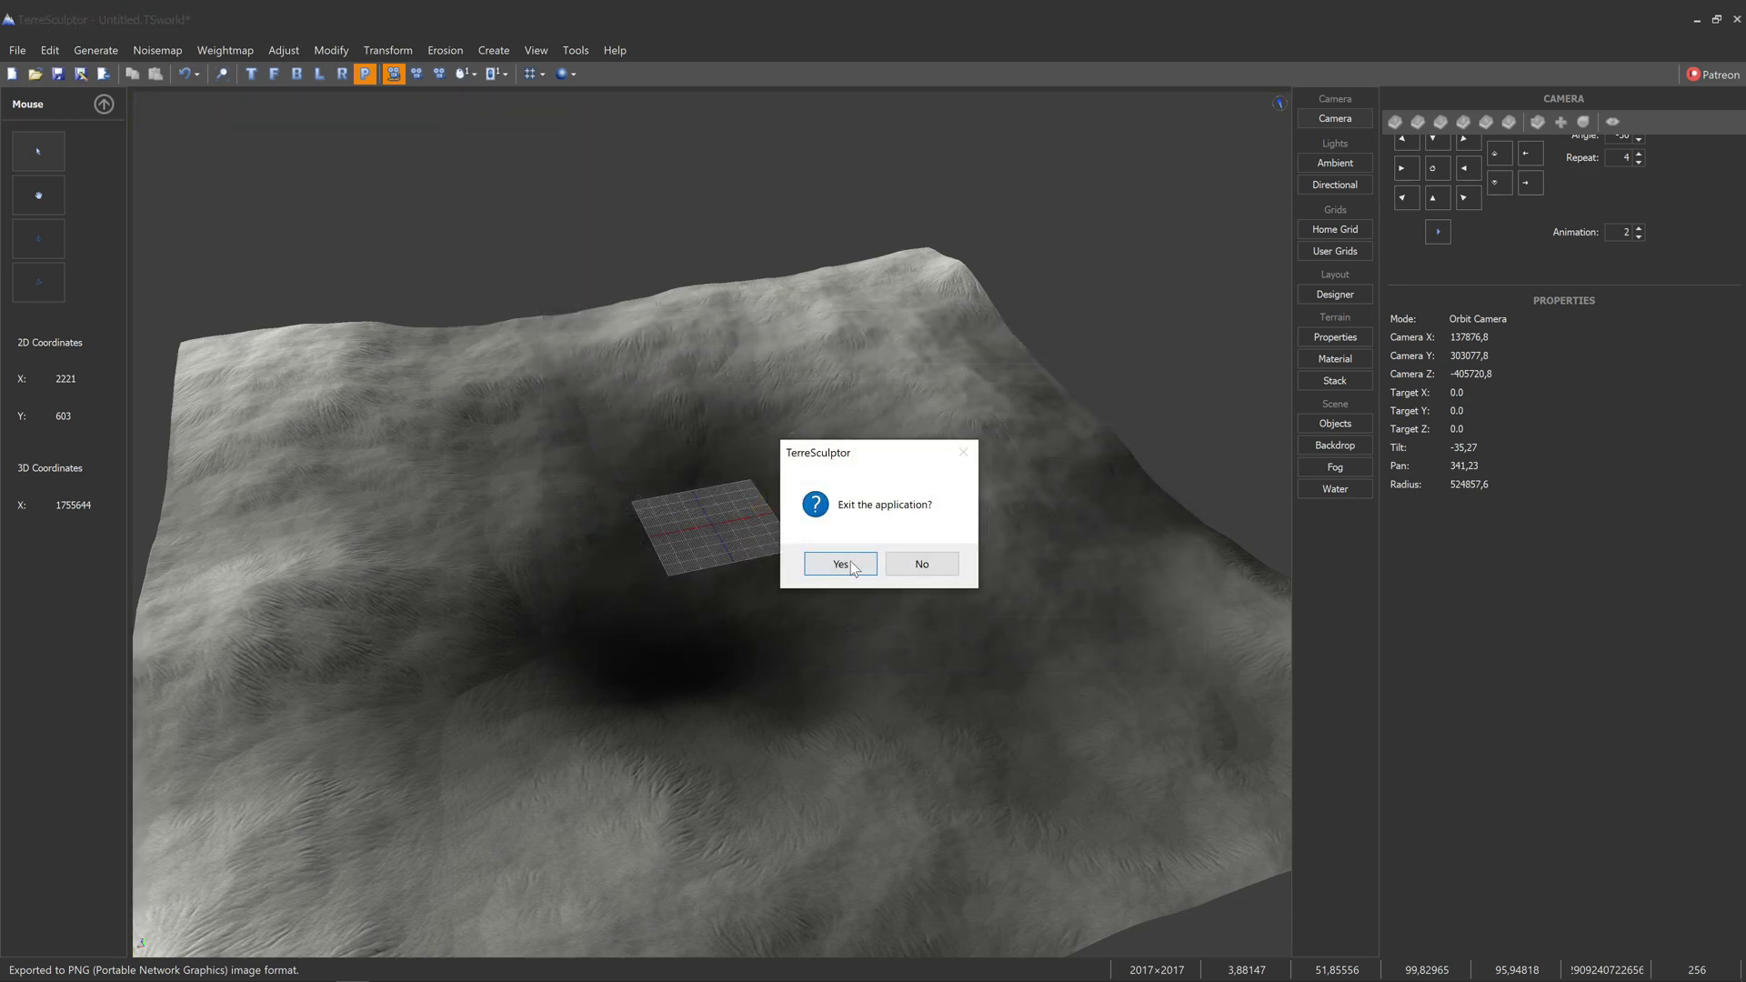
left_click(846, 563)
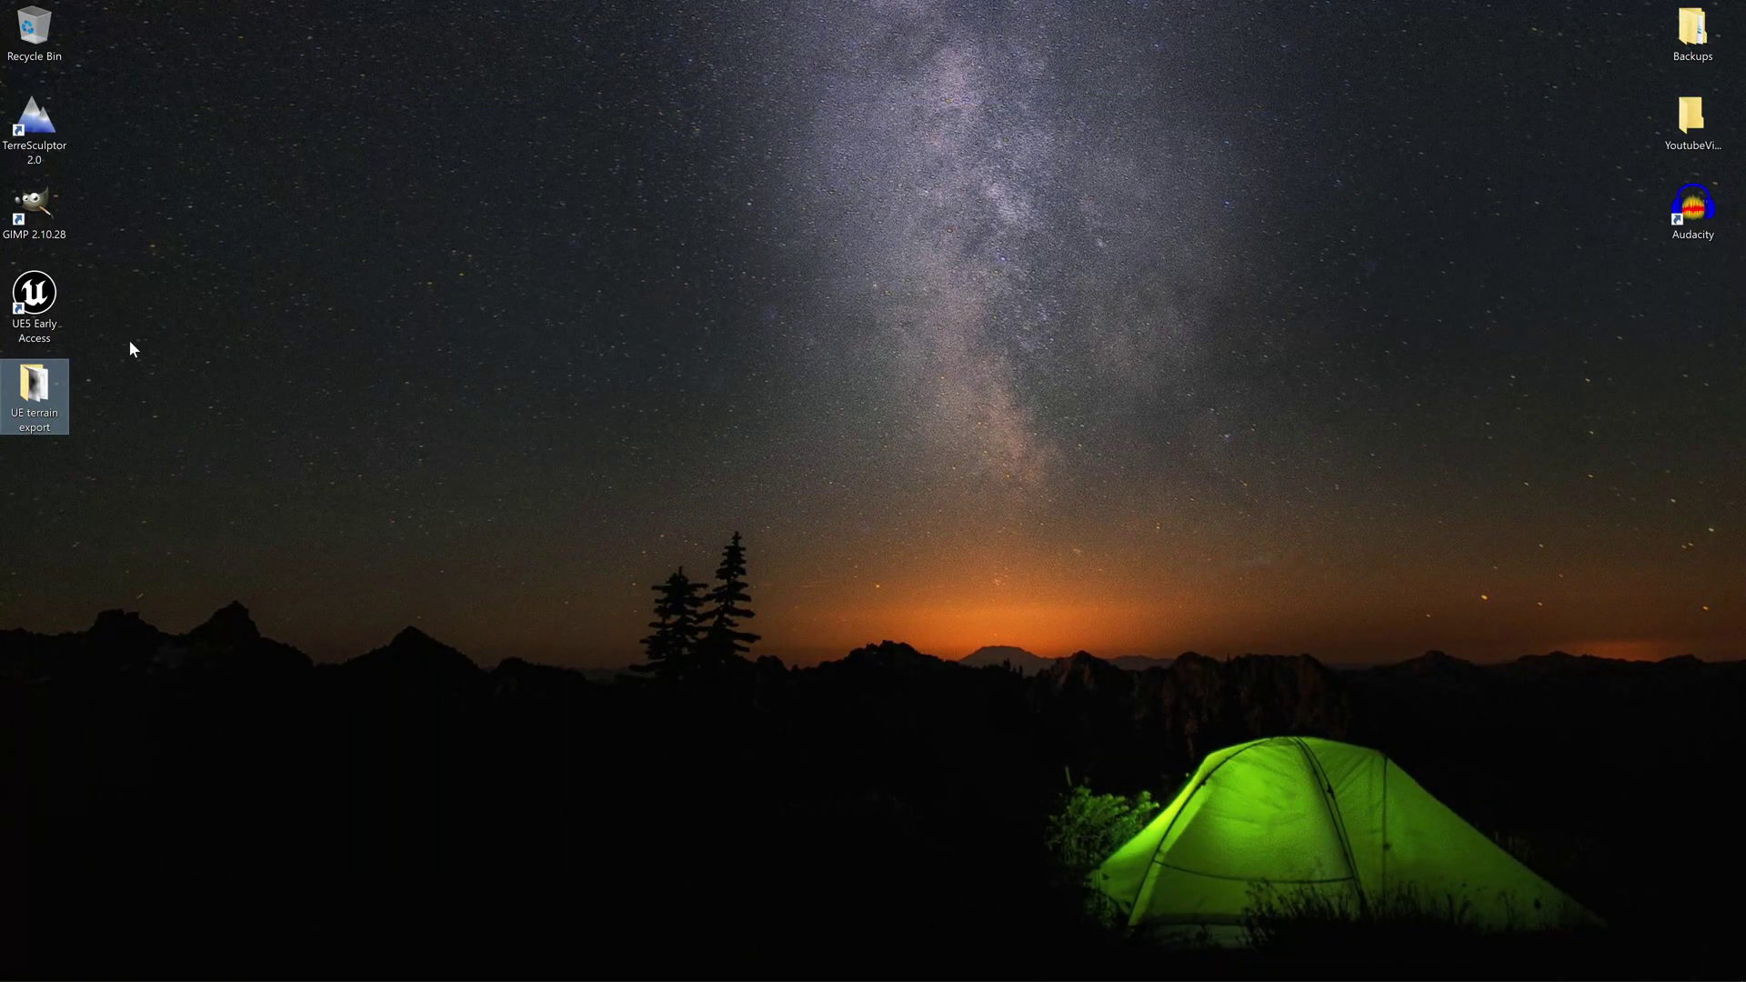
Launch TerreSculptor 2.0 from the desktop and open the saved TerrainTS.TSworld project.
left_click(35, 127)
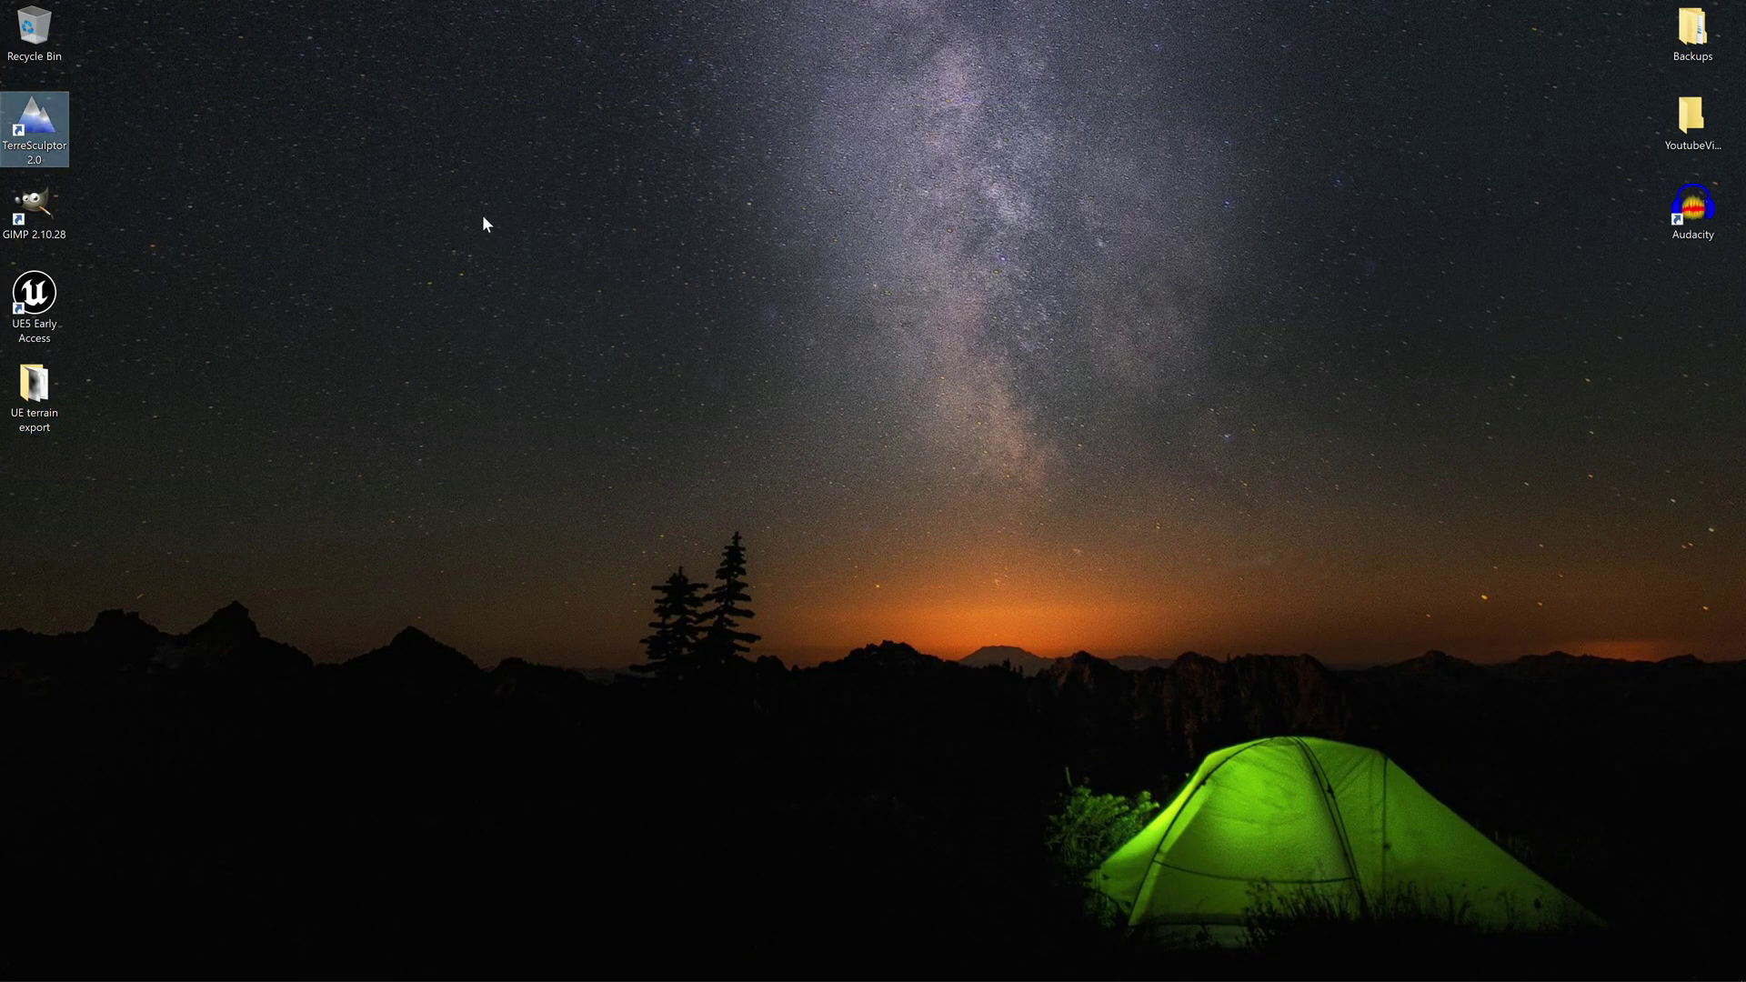
key("Return")
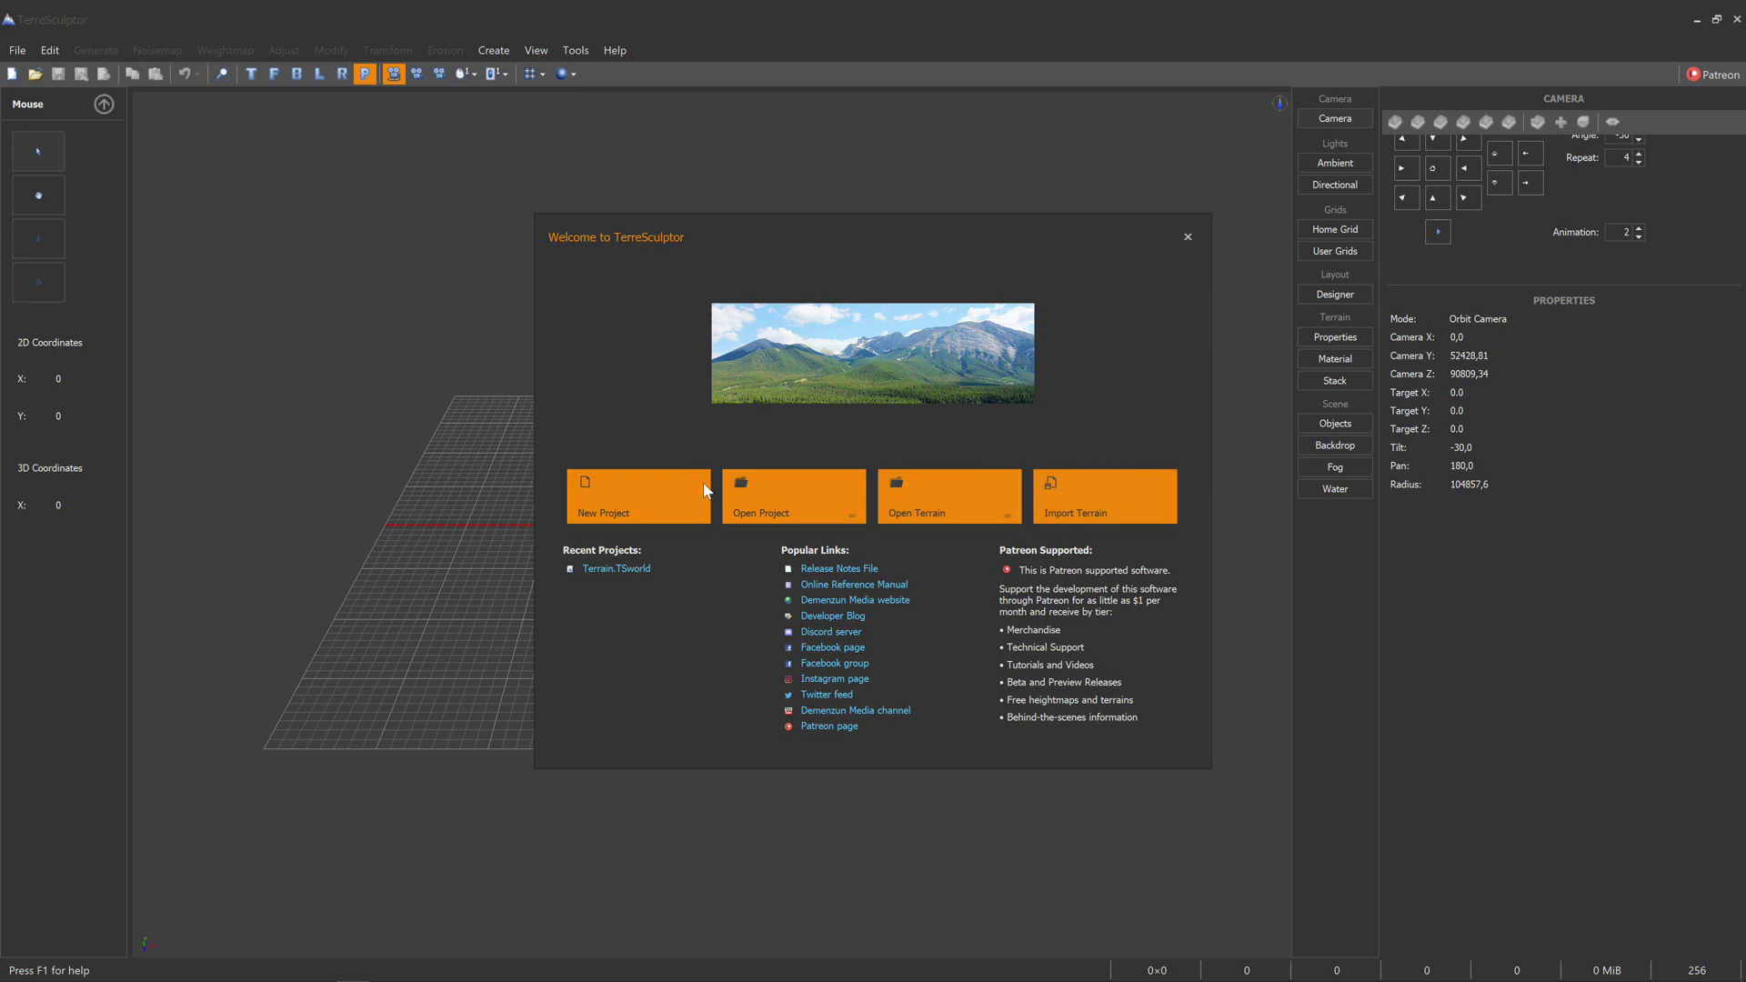
left_click(778, 508)
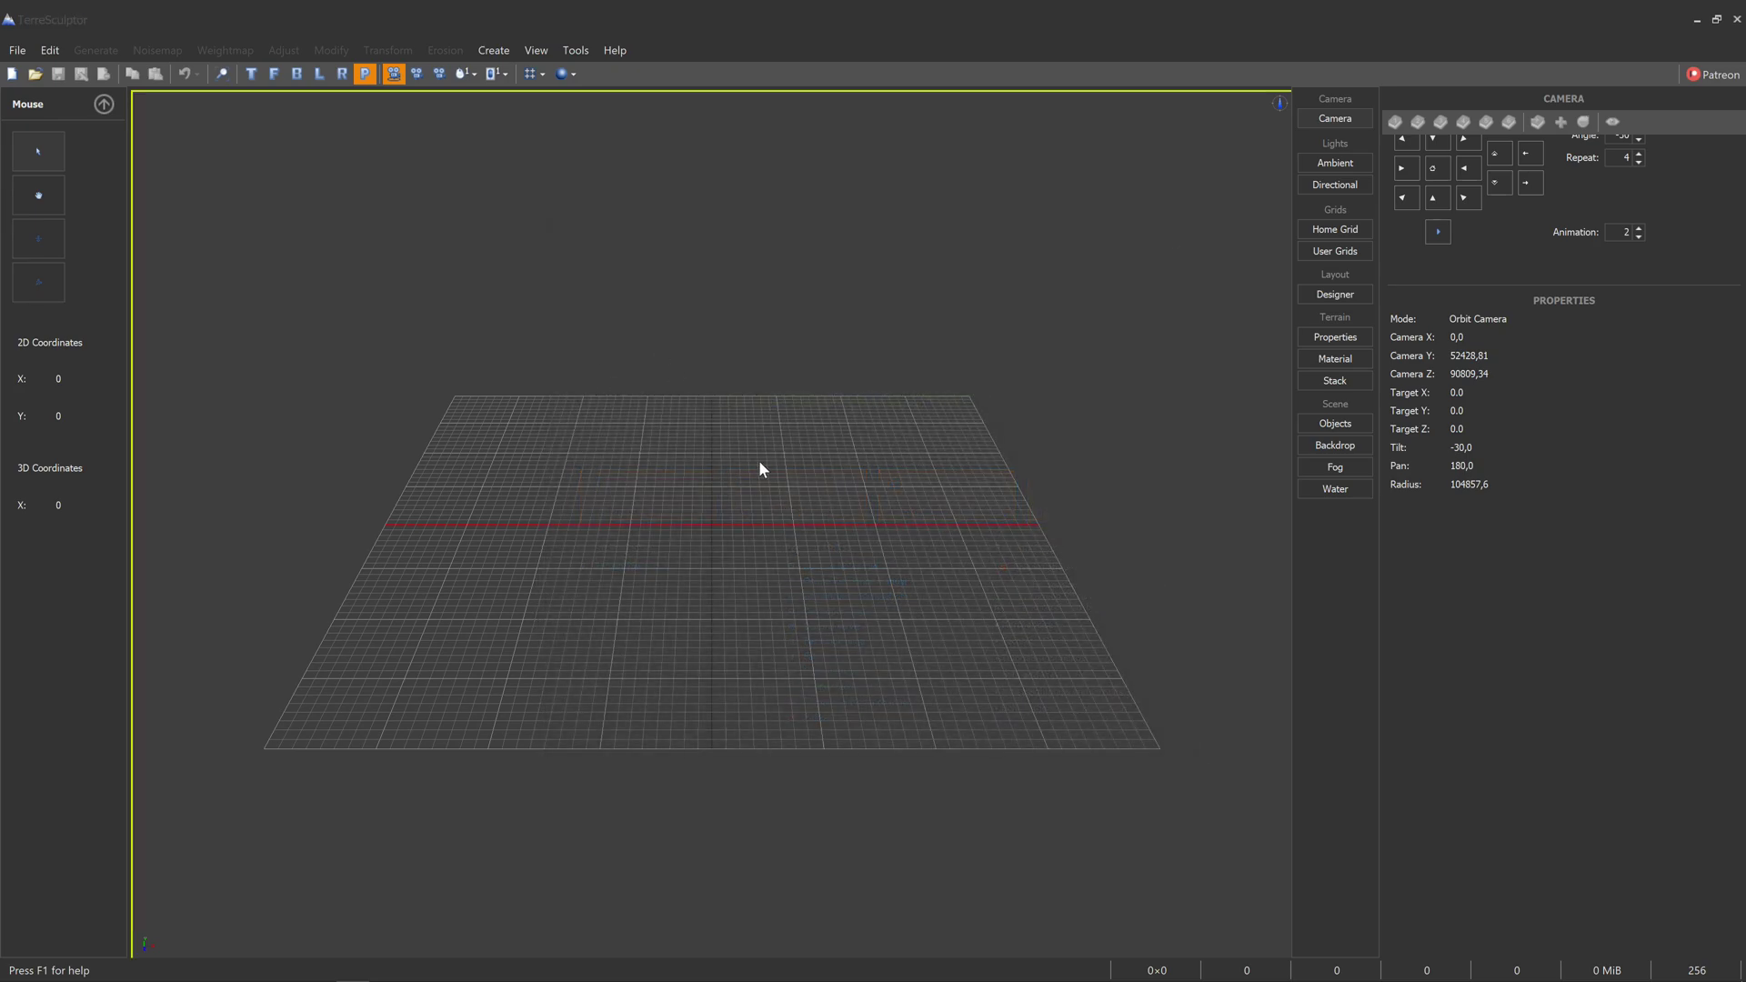
left_click(820, 417)
left_click(1099, 667)
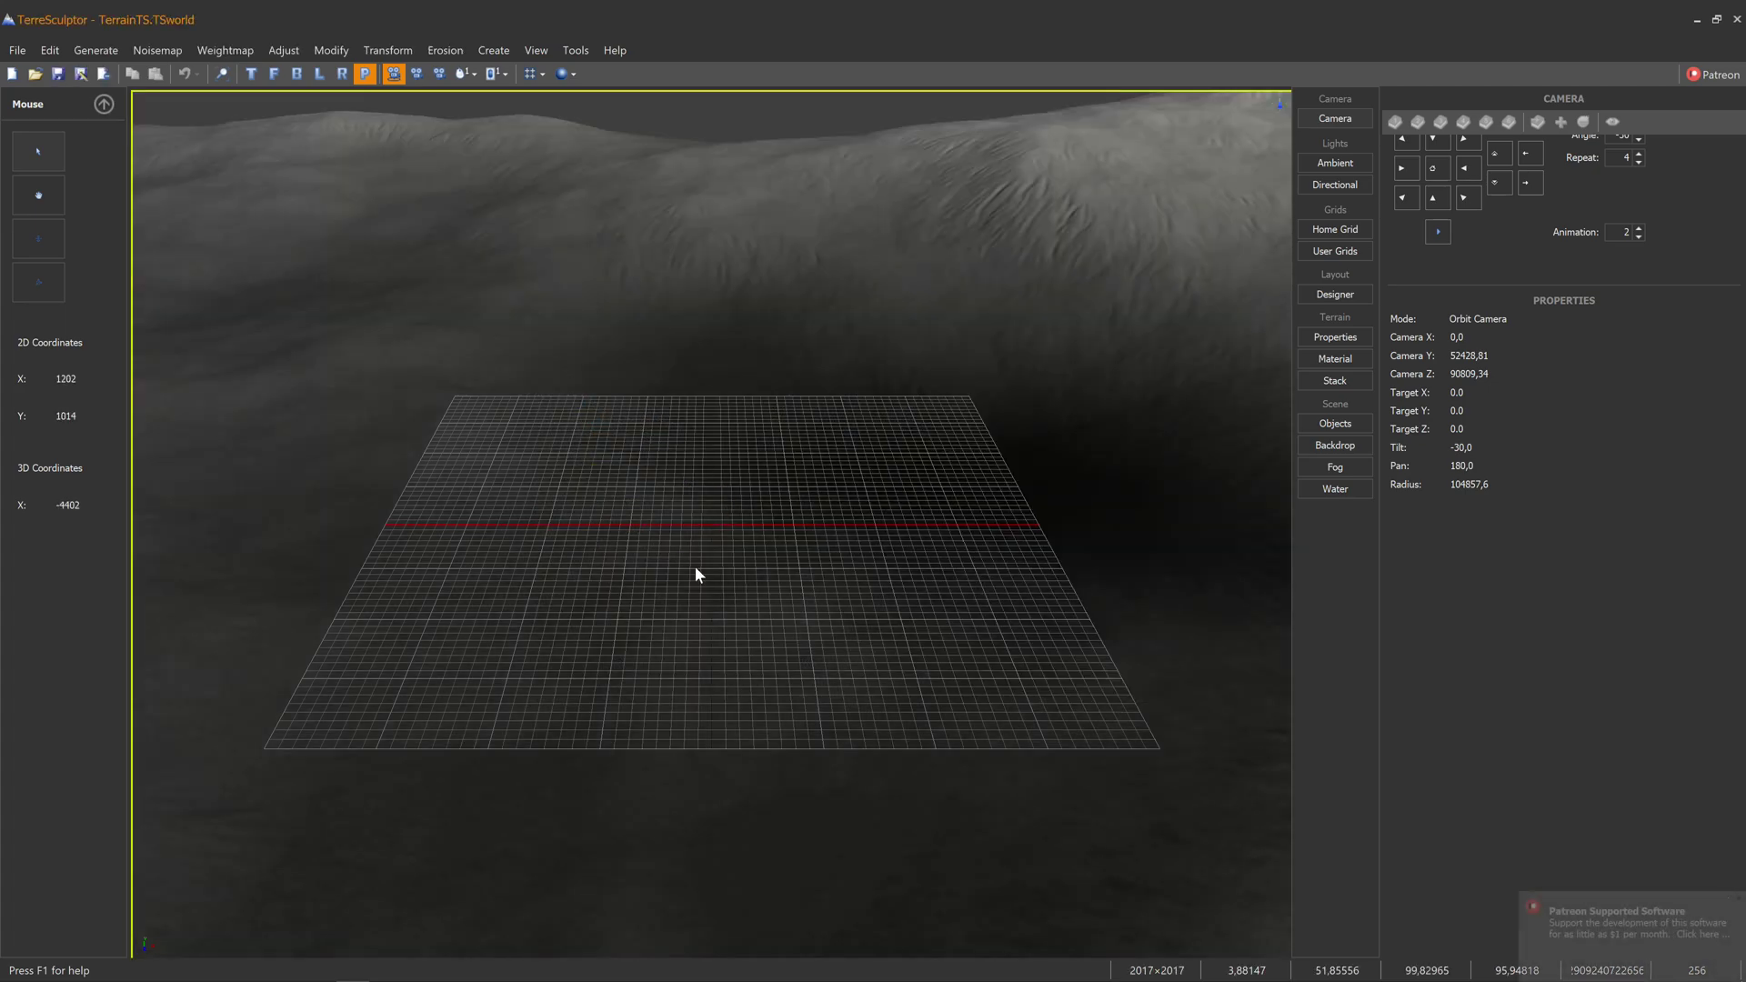
Examine the reopened terrain from several distances and angles to check its eroded slopes.
scroll(695, 566, "down", 13)
left_click_drag(695, 566, 974, 644)
scroll(711, 523, "up", 8)
scroll(896, 600, "down", 4)
scroll(1091, 582, "up", 8)
scroll(800, 563, "down", 19)
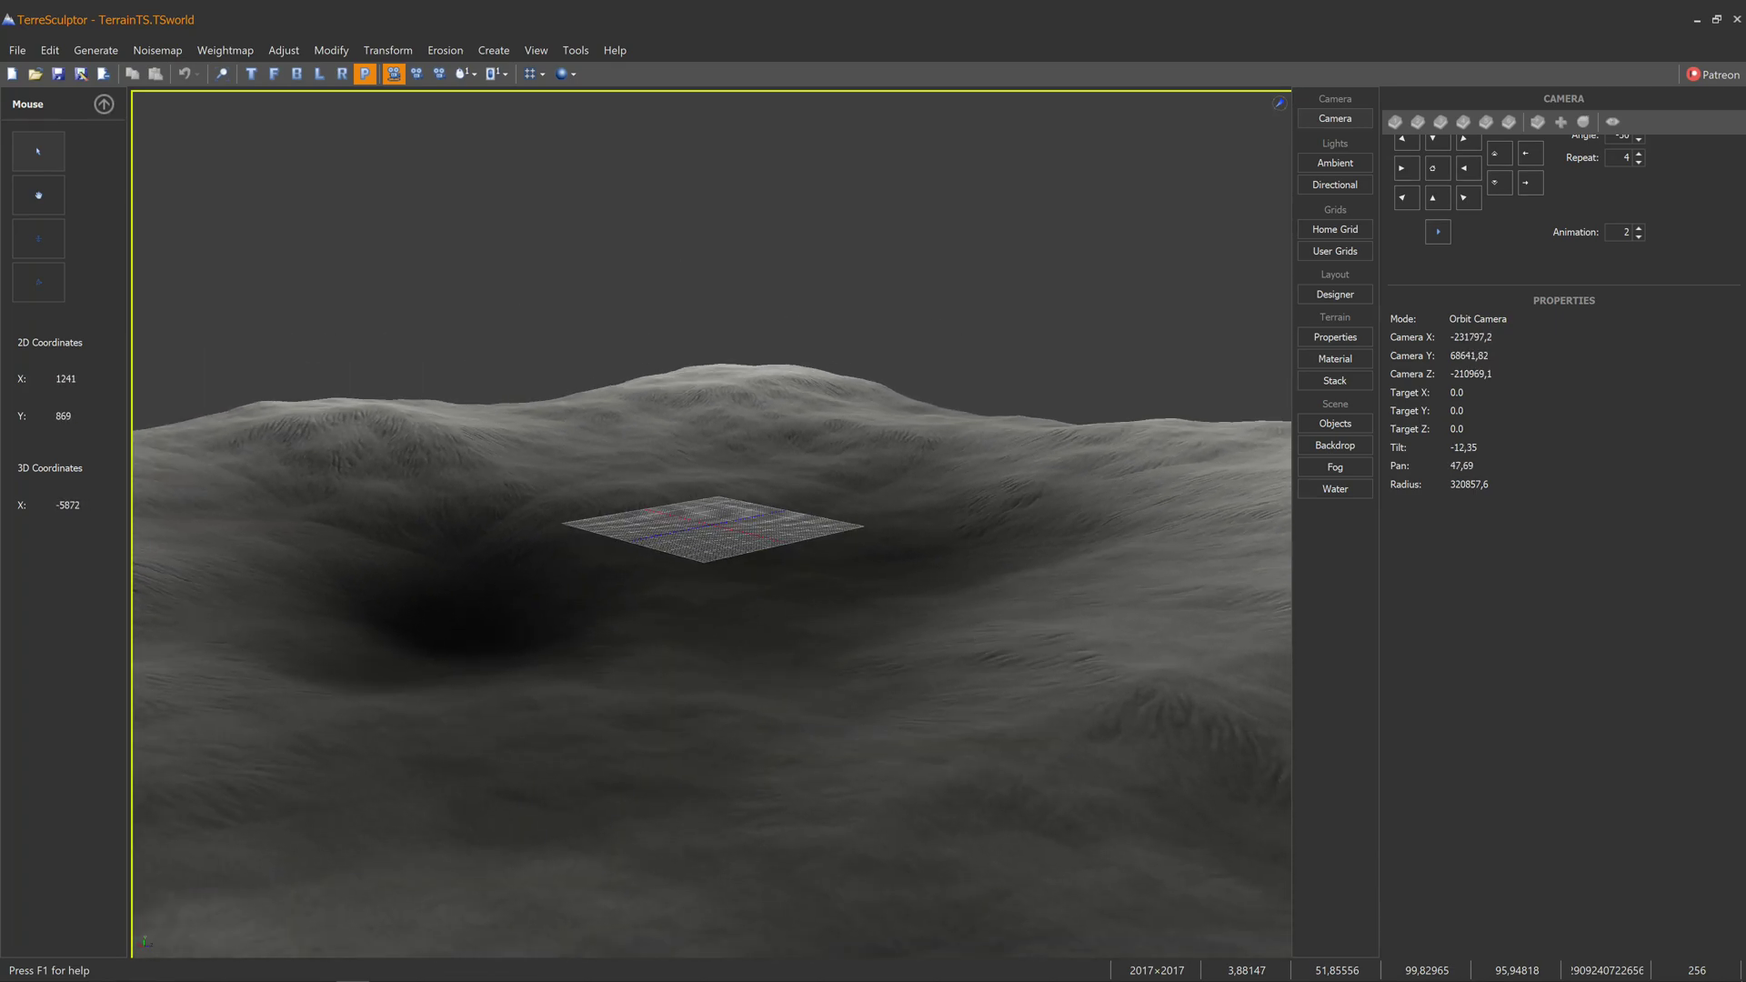
left_click_drag(697, 495, 865, 373)
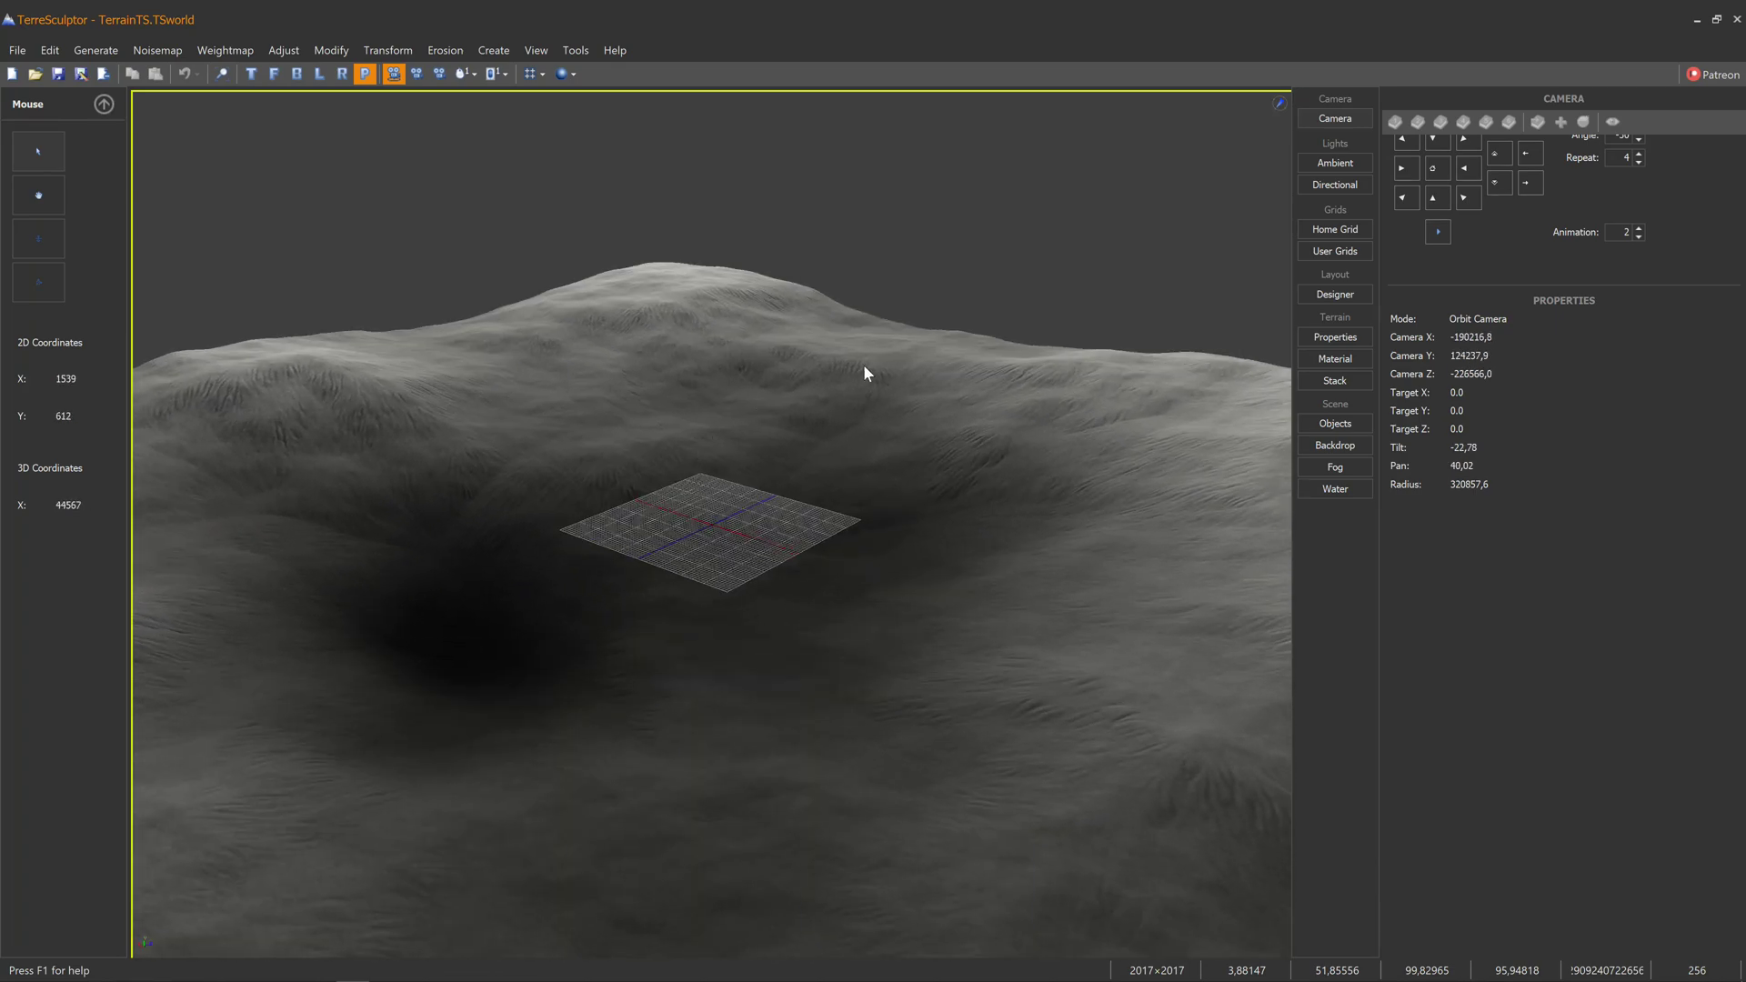
Save the reopened TerrainTS project under its existing name.
left_click(17, 50)
left_click(89, 134)
left_click_drag(782, 437, 722, 386)
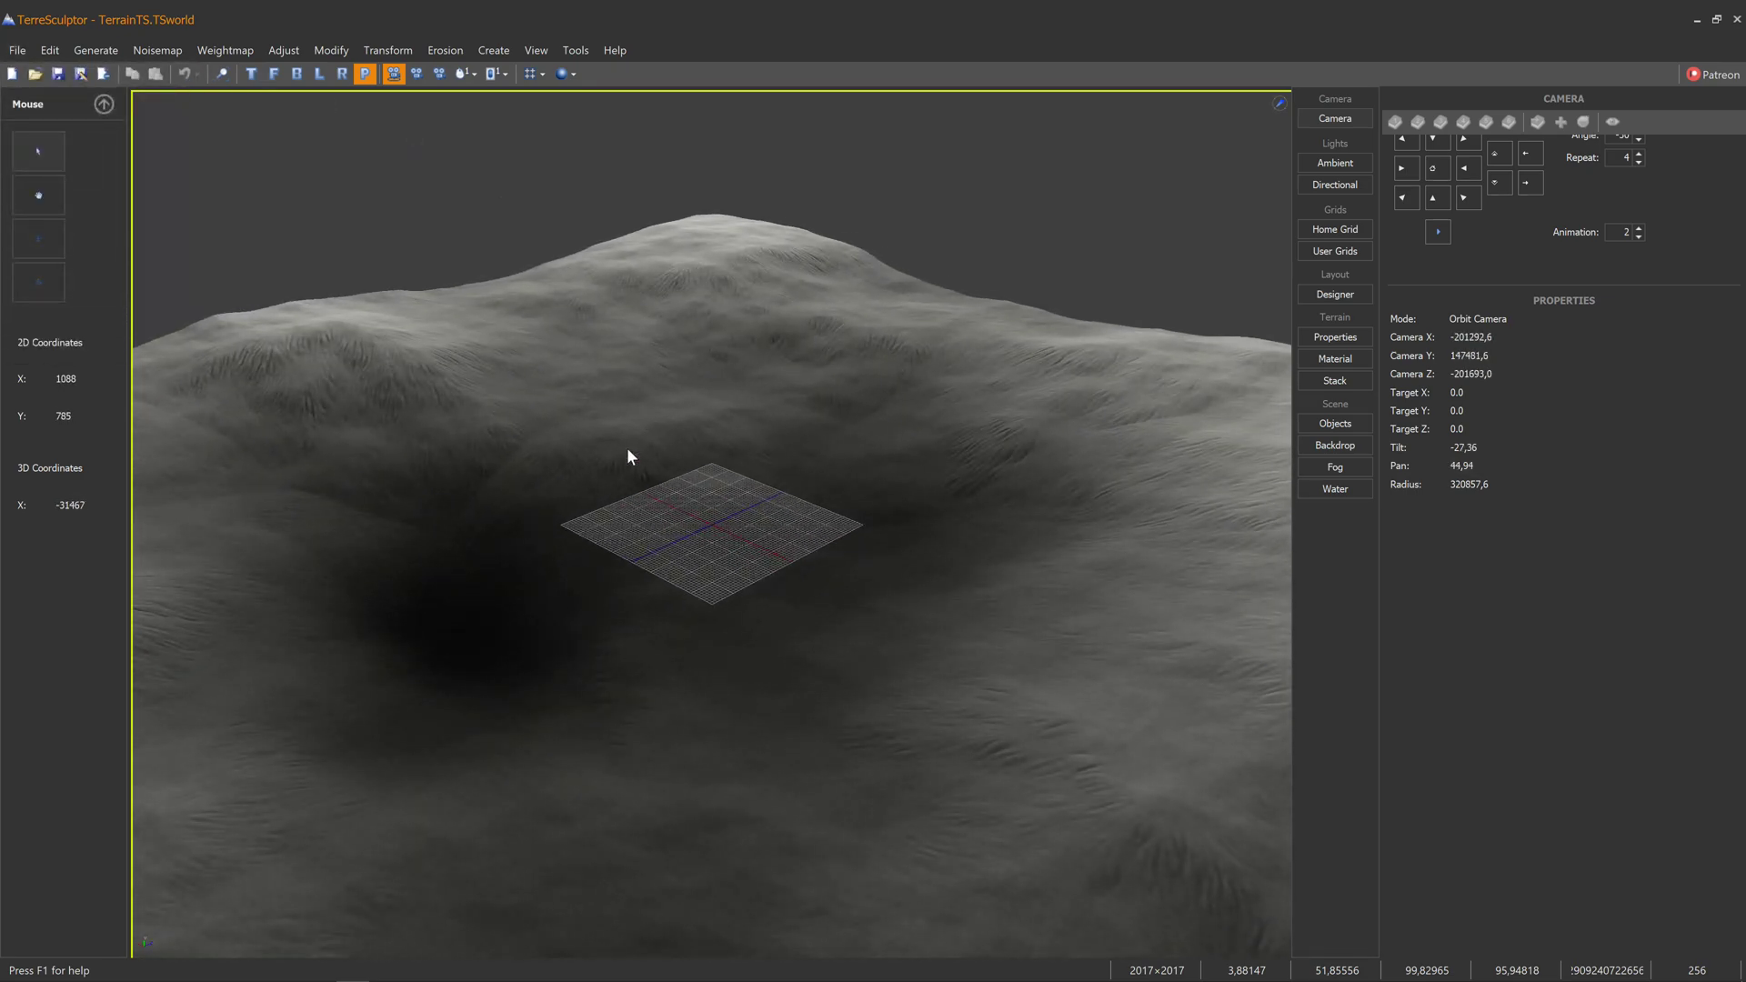